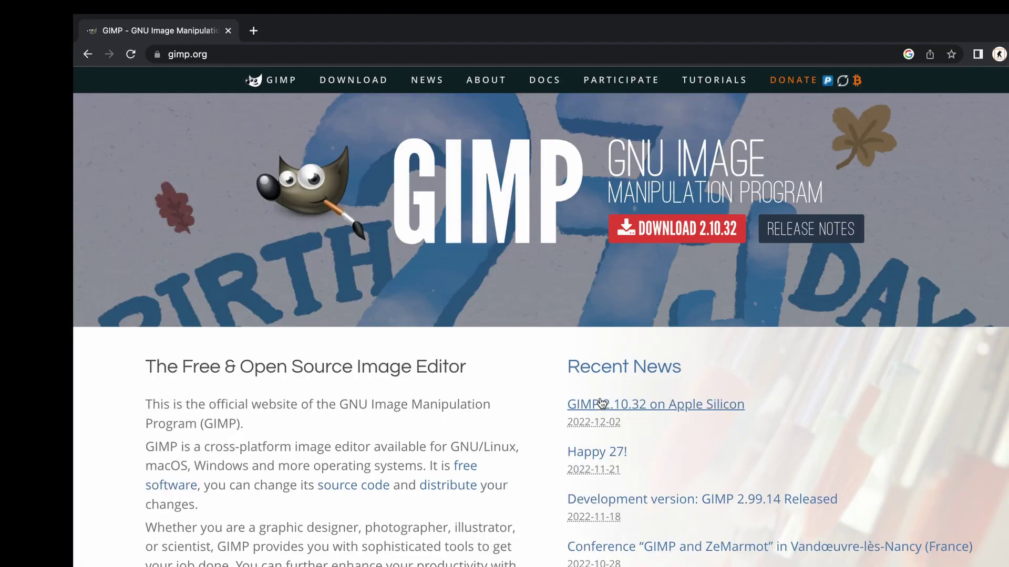
# Step: Scroll through the gimp.org home page, then go to its DOWNLOAD page
pyautogui.scroll(-20, 601, 403)
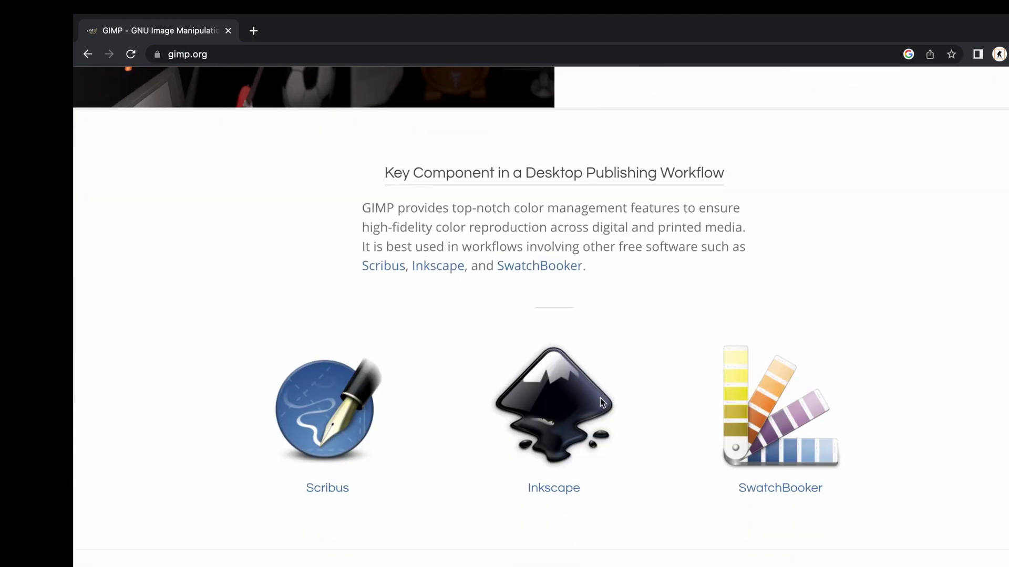
pyautogui.scroll(-8, 601, 404)
pyautogui.scroll(16, 601, 403)
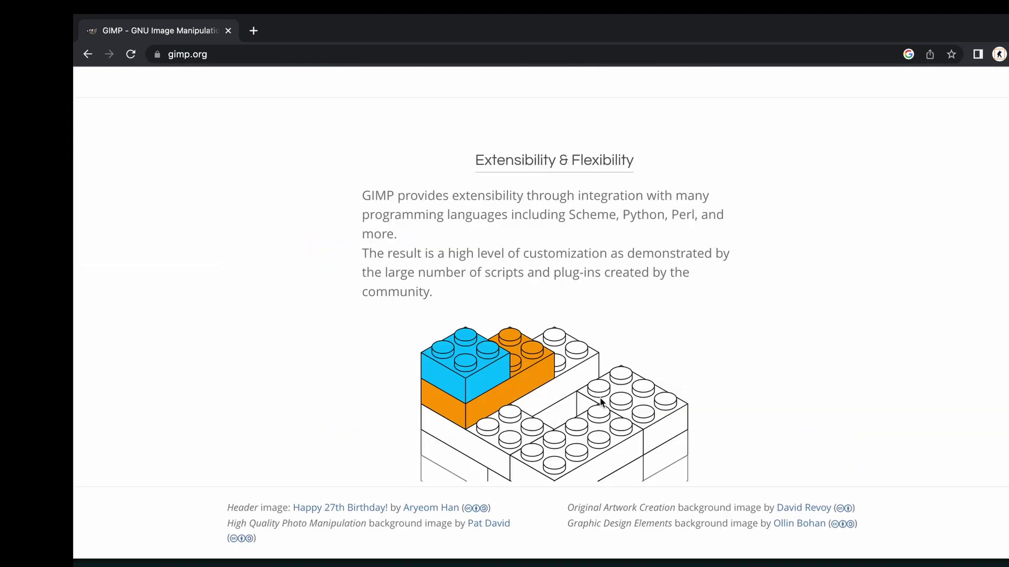
pyautogui.scroll(2, 600, 398)
pyautogui.scroll(-2, 600, 397)
pyautogui.scroll(8, 600, 398)
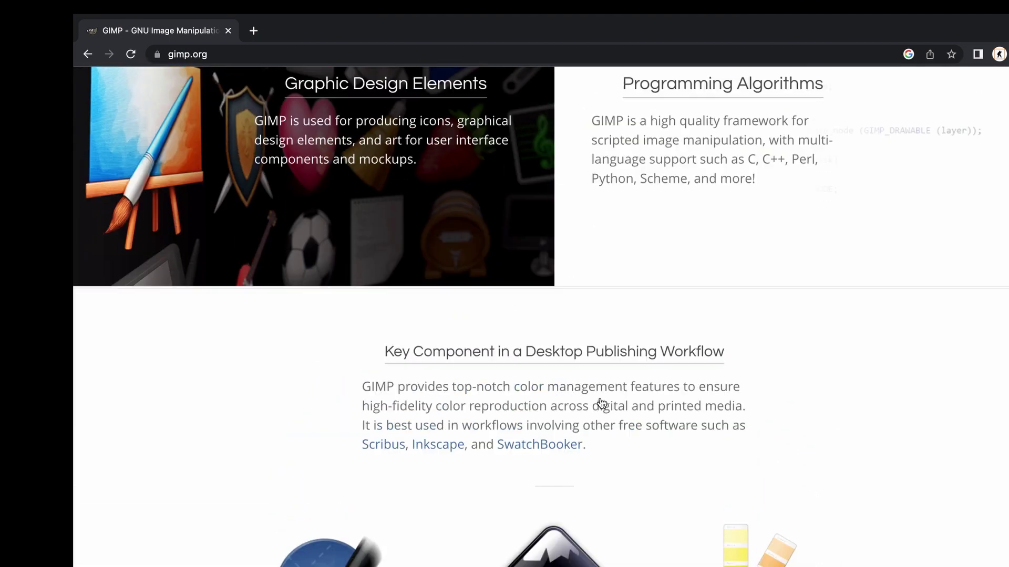
pyautogui.scroll(4, 602, 402)
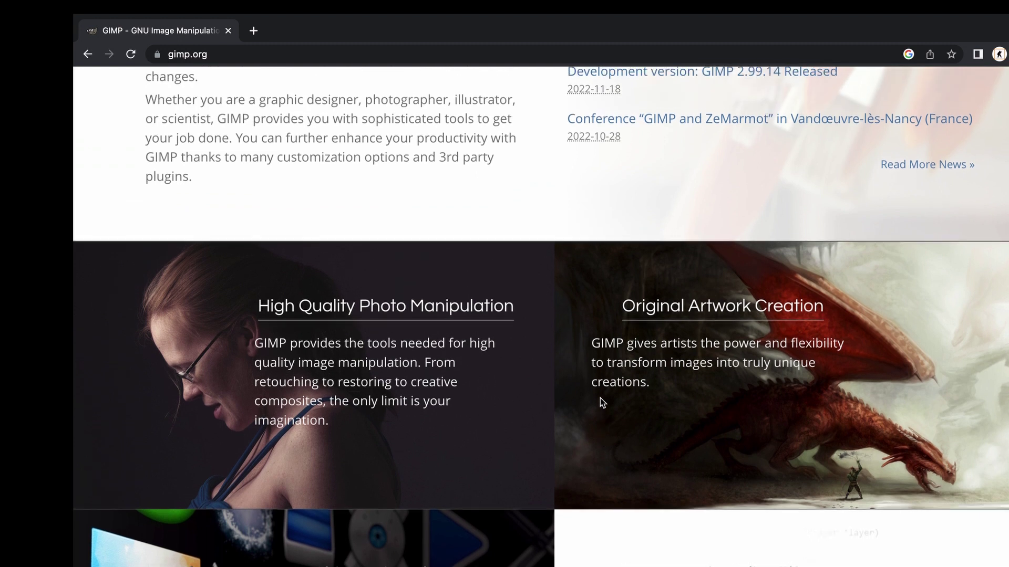
pyautogui.scroll(8, 600, 402)
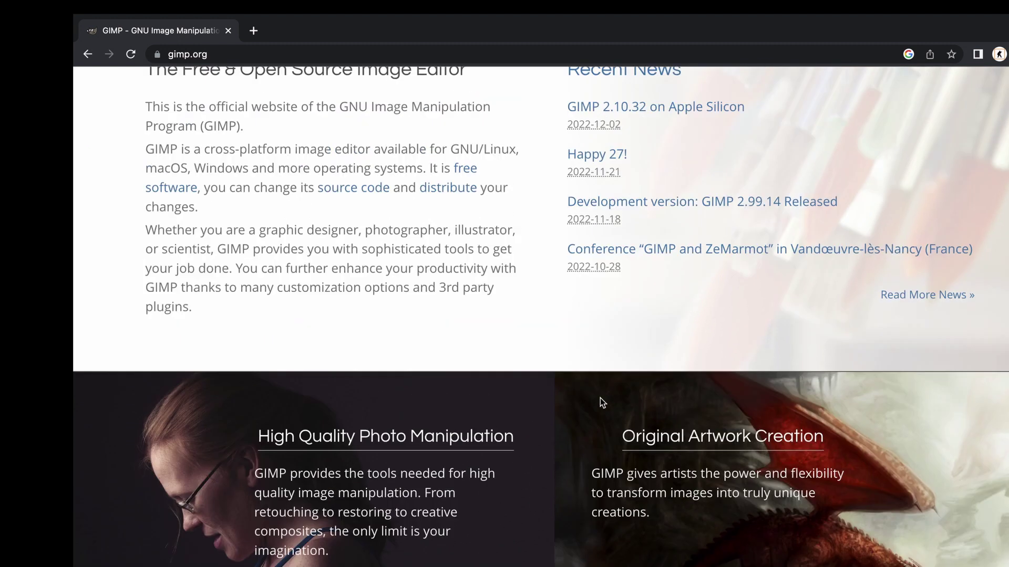
pyautogui.scroll(3, 601, 402)
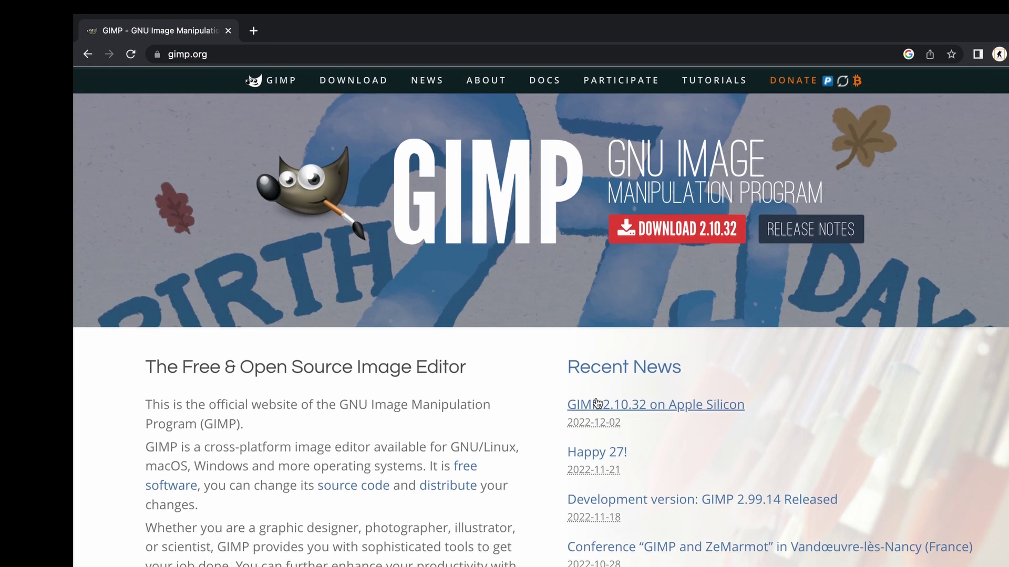
pyautogui.click(358, 80)
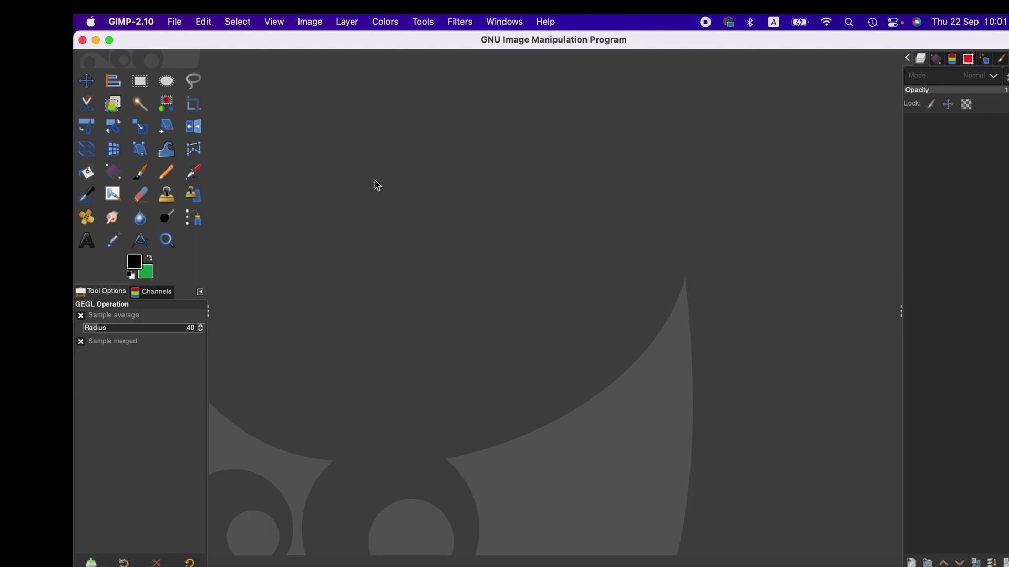
pyautogui.click(167, 21)
pyautogui.moveTo(136, 20)
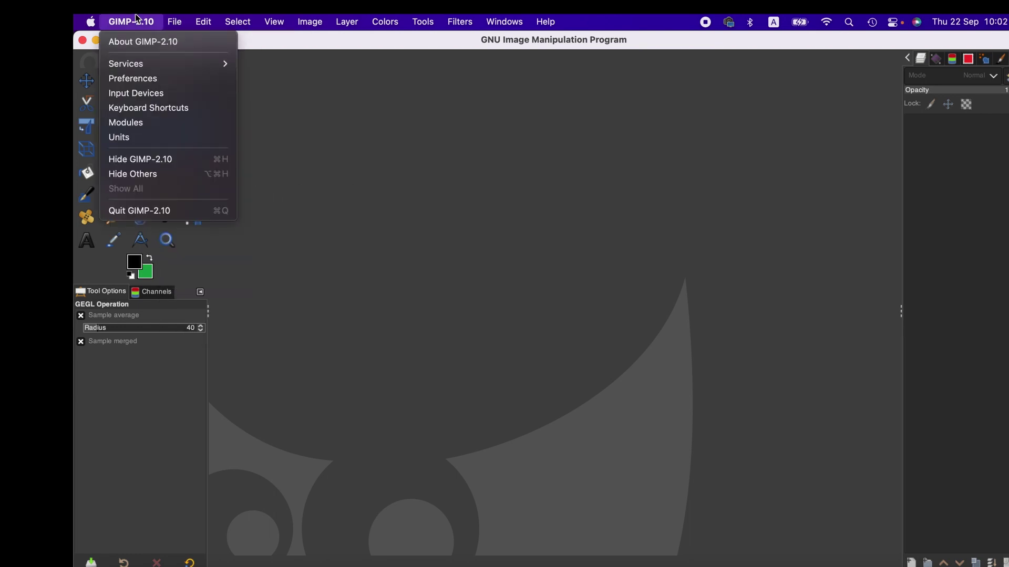
pyautogui.click(143, 81)
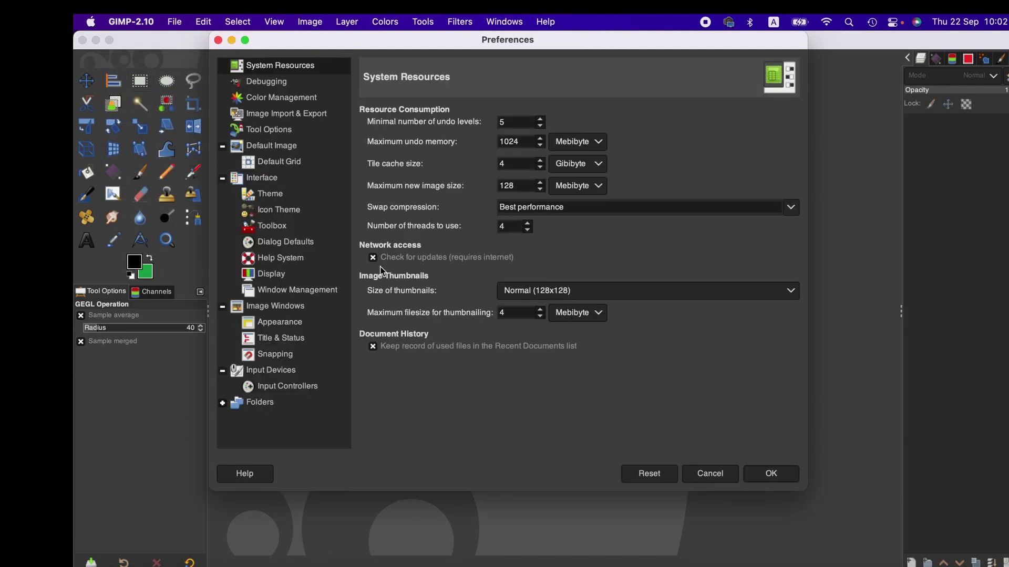
pyautogui.click(703, 477)
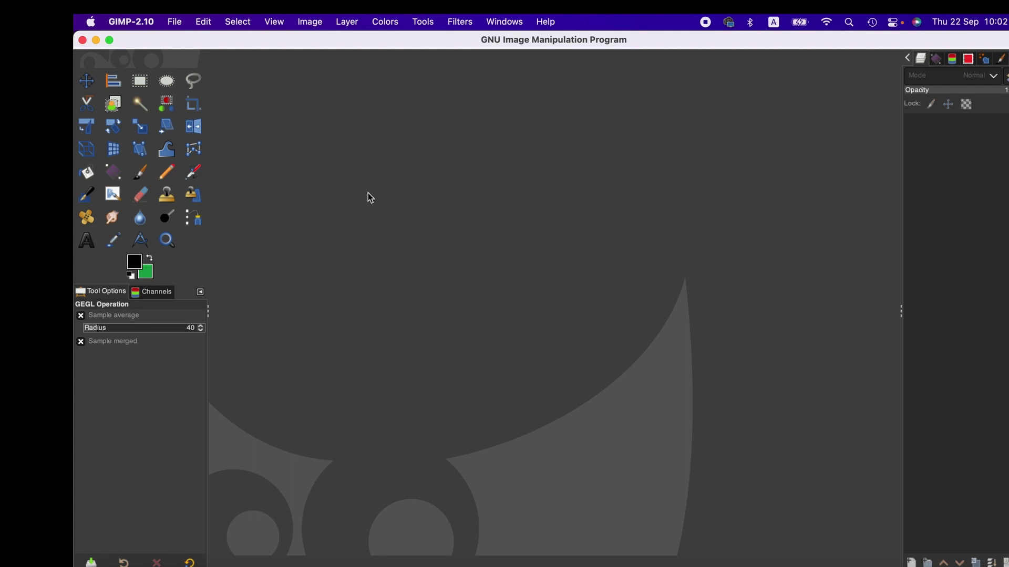
# Step: Open Migrant workers-3030.jpeg and keep its embedded colour profile
pyautogui.click(173, 20)
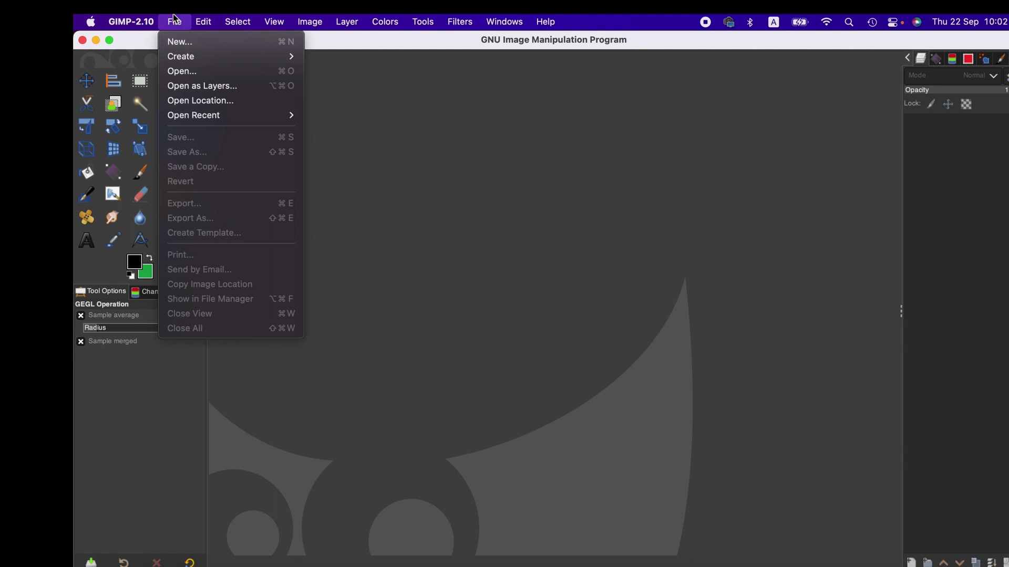
pyautogui.click(193, 71)
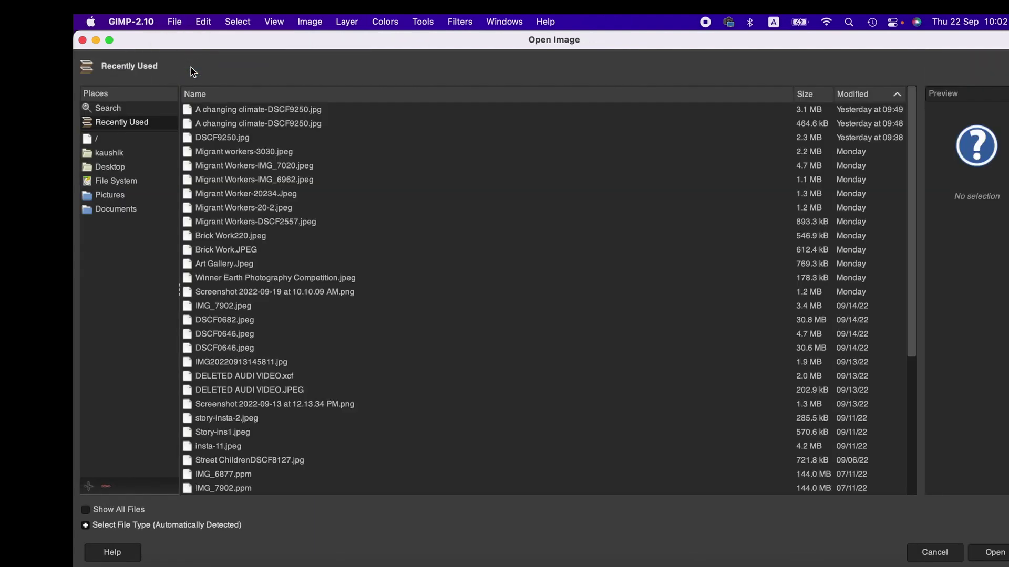
pyautogui.click(242, 152)
pyautogui.click(992, 553)
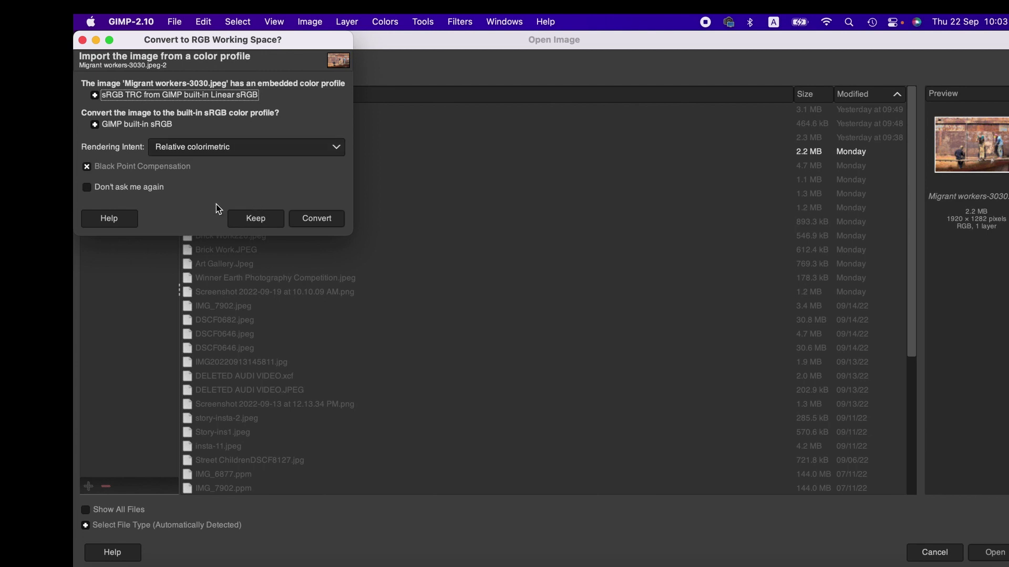
pyautogui.click(254, 219)
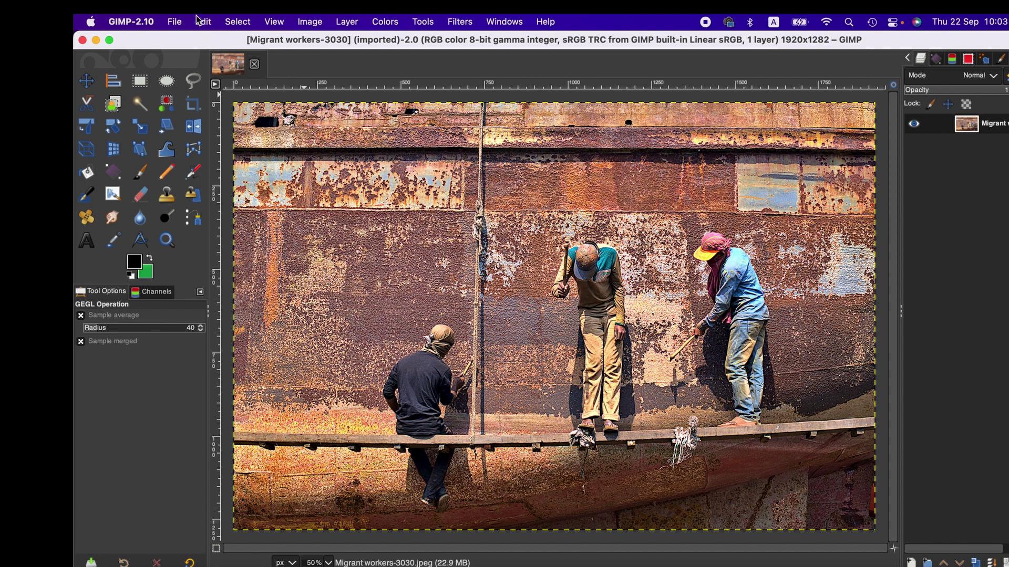
# Step: Add Migrant Workers-IMG_6962.jpeg to the image with File > Open as Layers
pyautogui.click(176, 22)
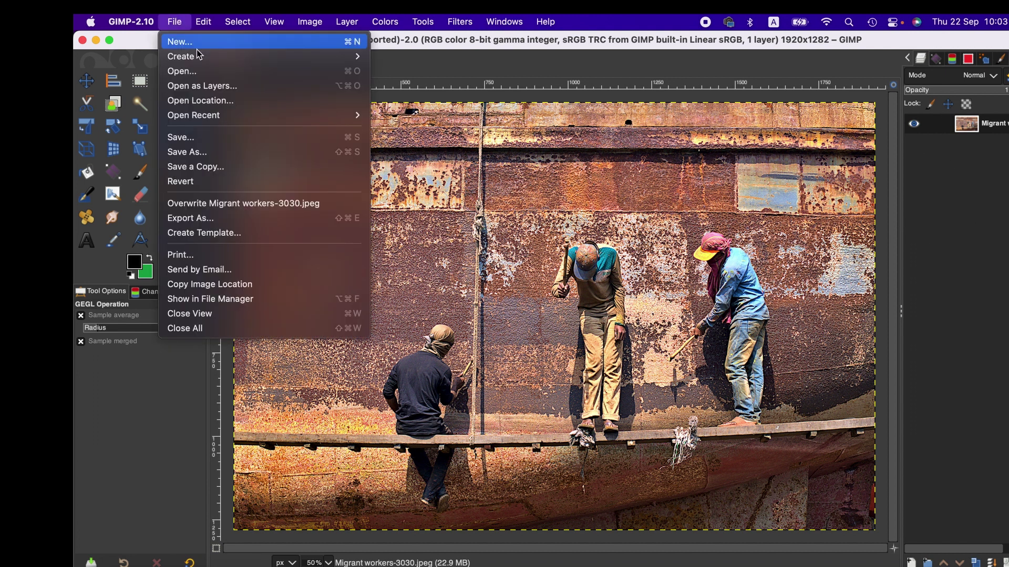
pyautogui.click(209, 86)
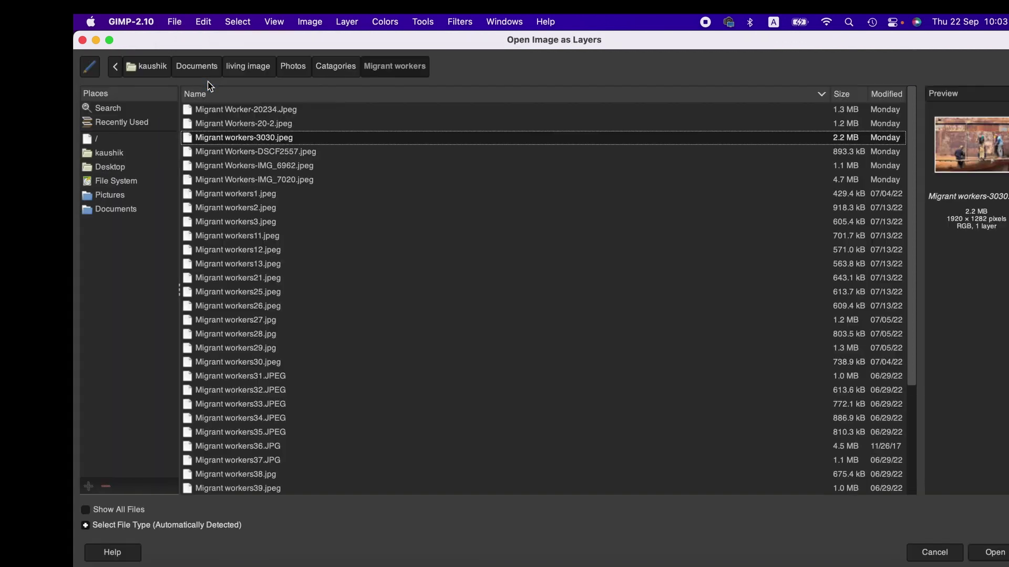
pyautogui.press('Down')
pyautogui.press('Down')
pyautogui.click(981, 549)
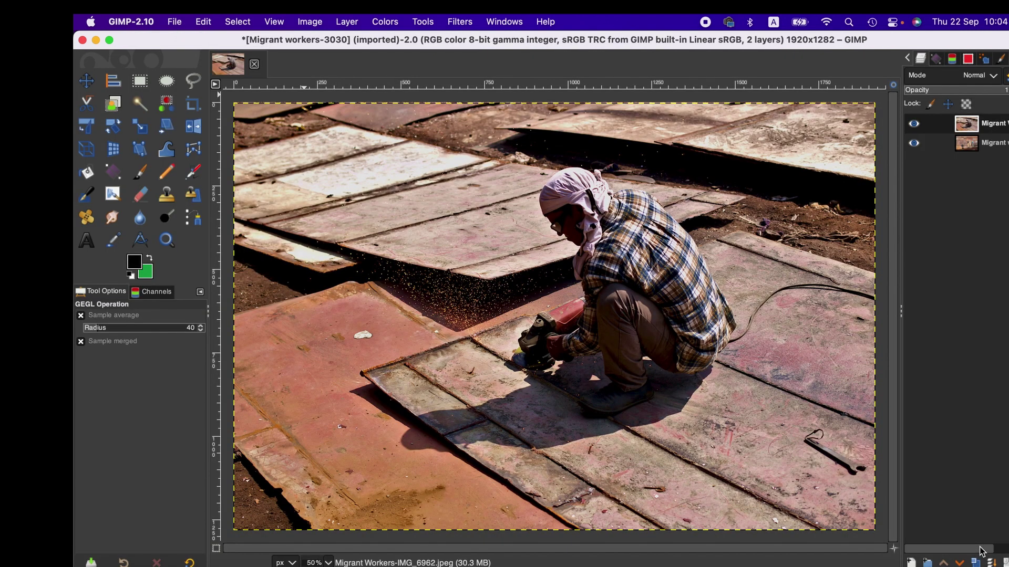
# Step: Reorder the Layers panel so the grinder photo layer sits above the wall photo
pyautogui.moveTo(972, 142)
pyautogui.mouseDown()
pyautogui.moveTo(990, 125)
pyautogui.moveTo(977, 122)
pyautogui.mouseUp()
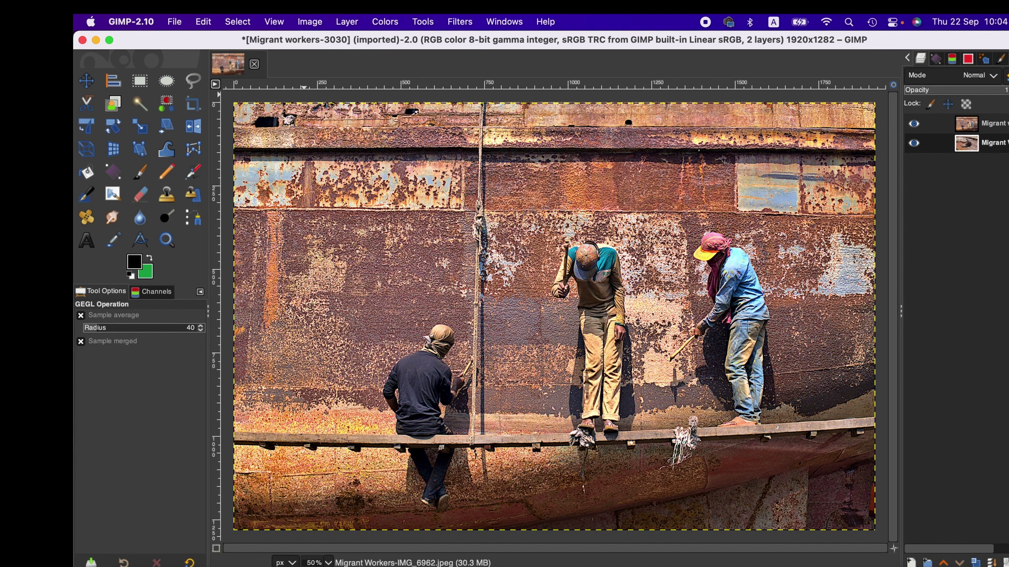
pyautogui.click(1005, 128)
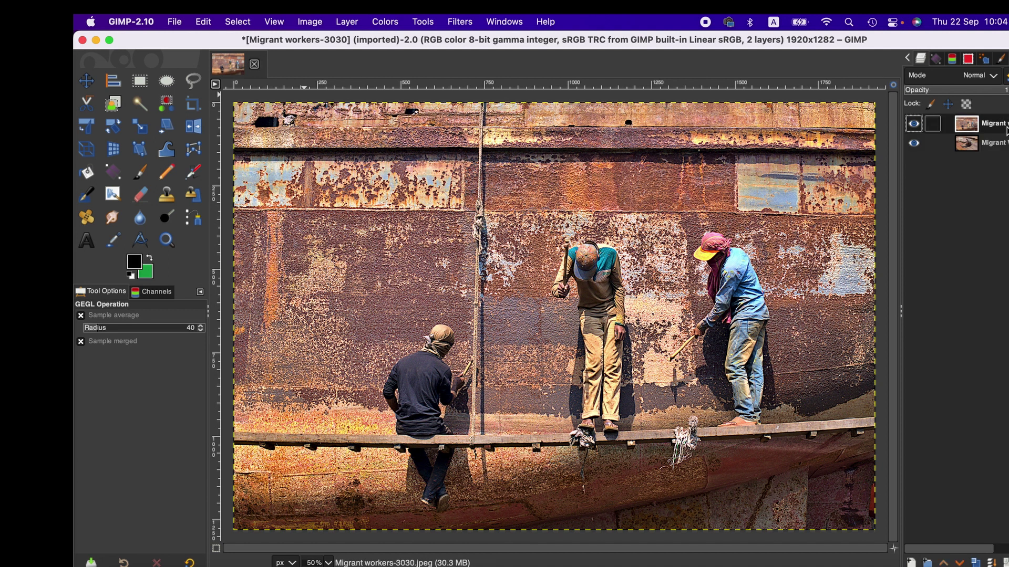
pyautogui.click(1005, 146)
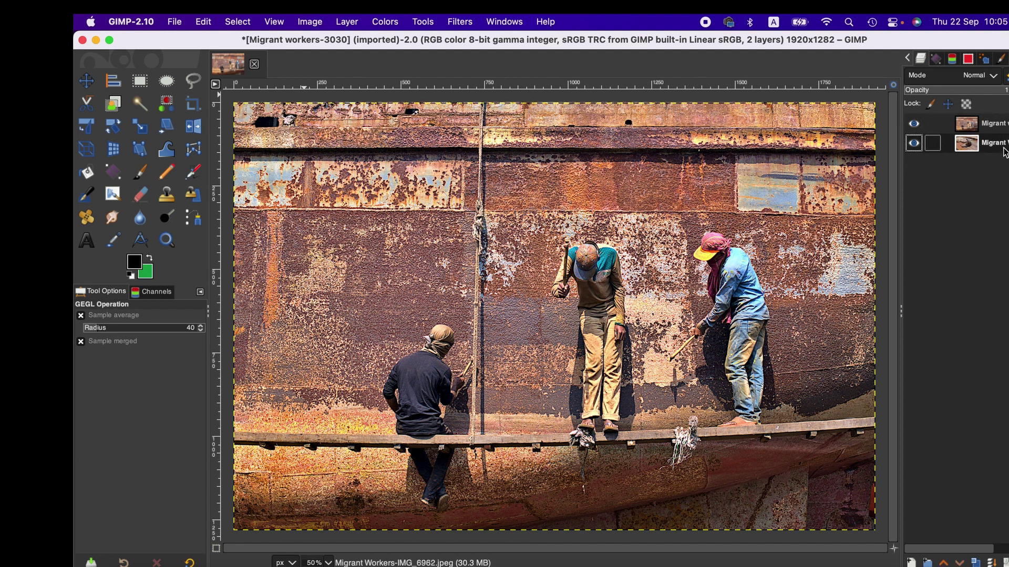
pyautogui.click(945, 562)
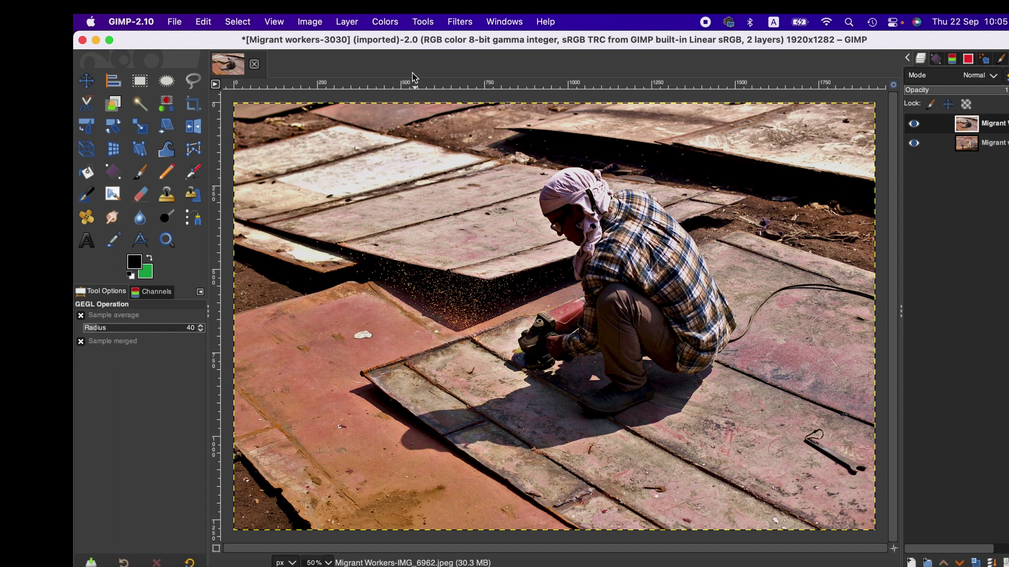
# Step: Scale the grinder photo layer down to 891 × 594 pixels with the Scale tool
pyautogui.click(420, 24)
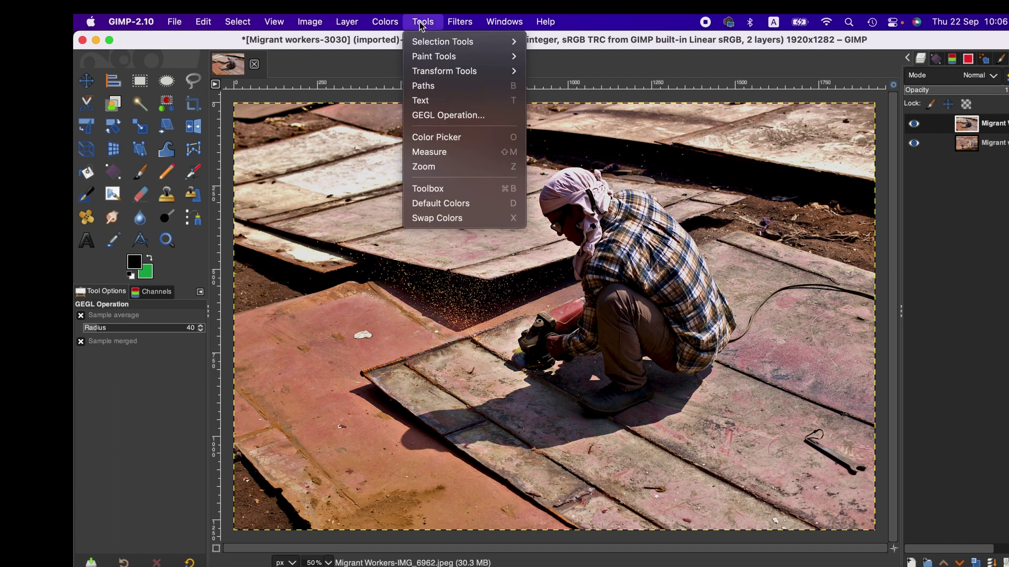
pyautogui.moveTo(447, 73)
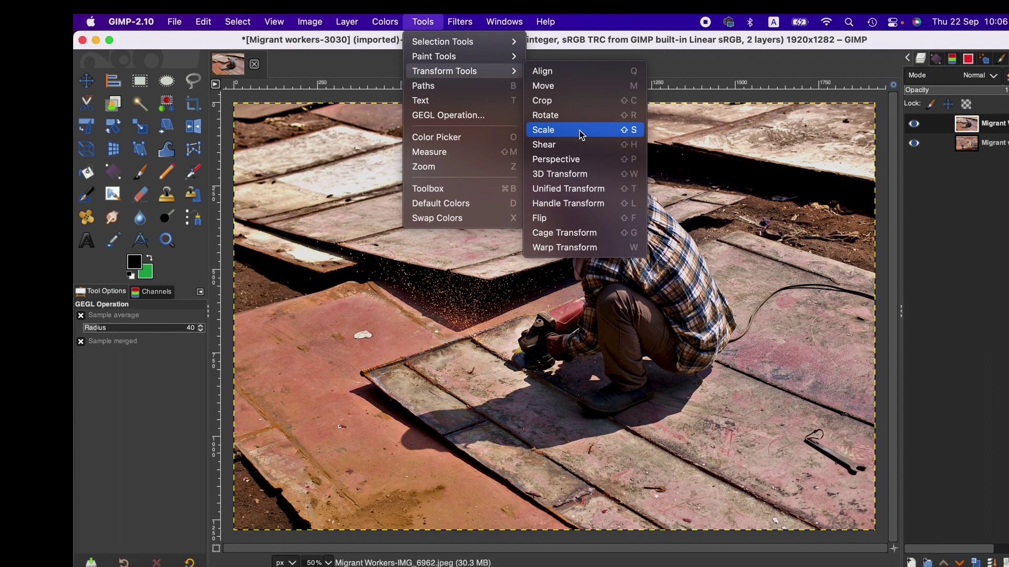
pyautogui.click(176, 399)
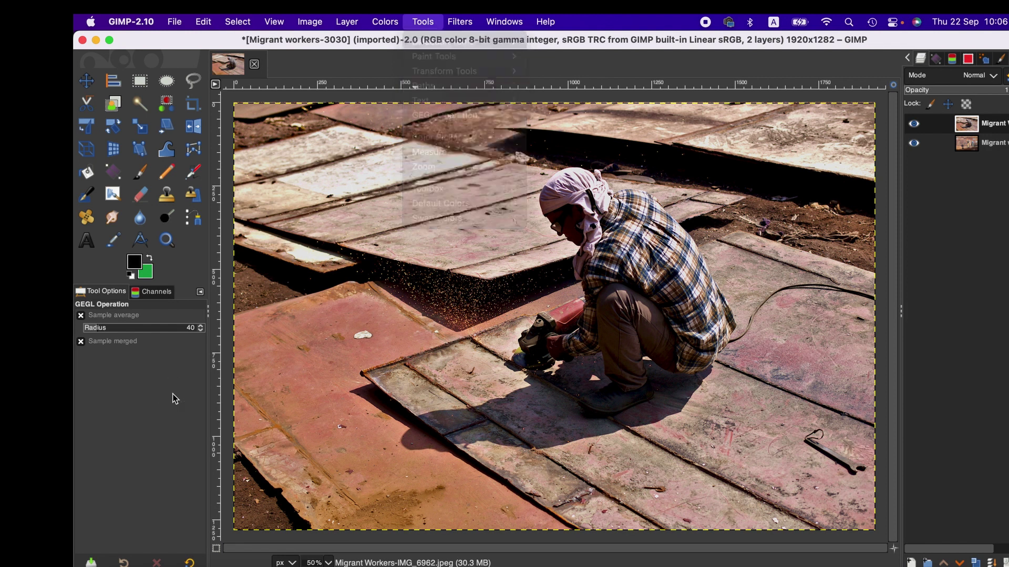
pyautogui.click(146, 131)
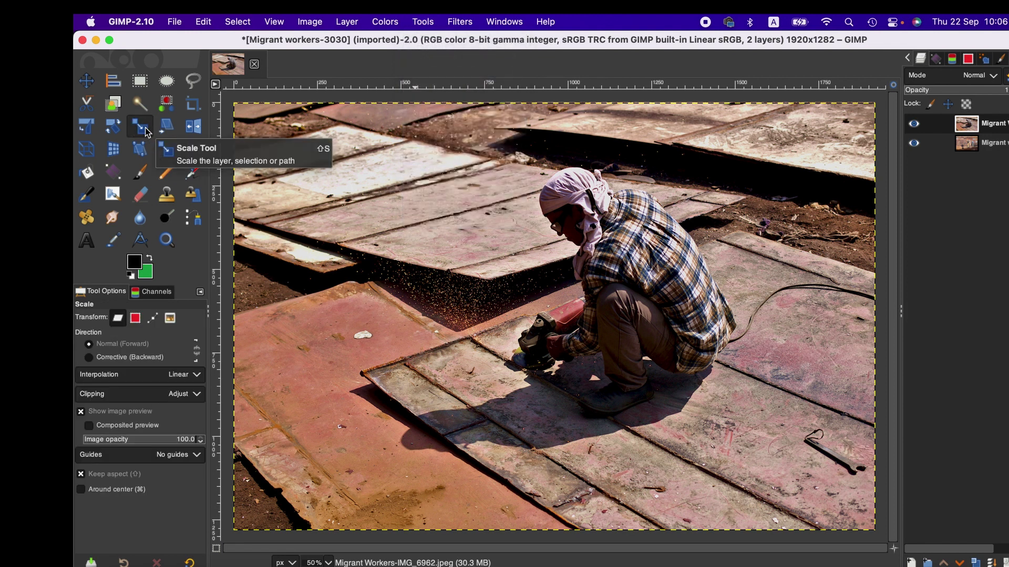
pyautogui.click(517, 311)
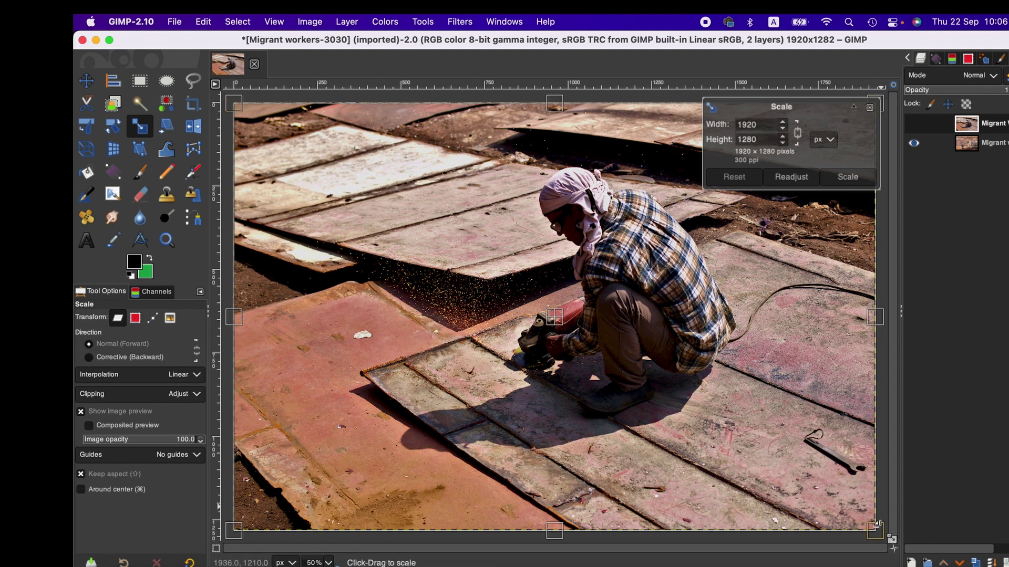
pyautogui.moveTo(876, 527); pyautogui.dragTo(587, 217)
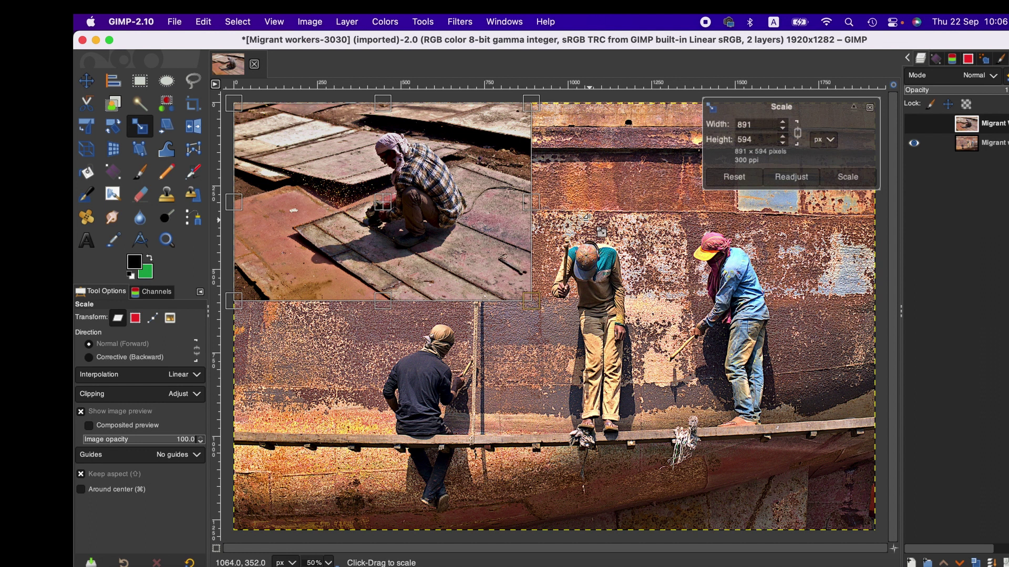
pyautogui.click(833, 179)
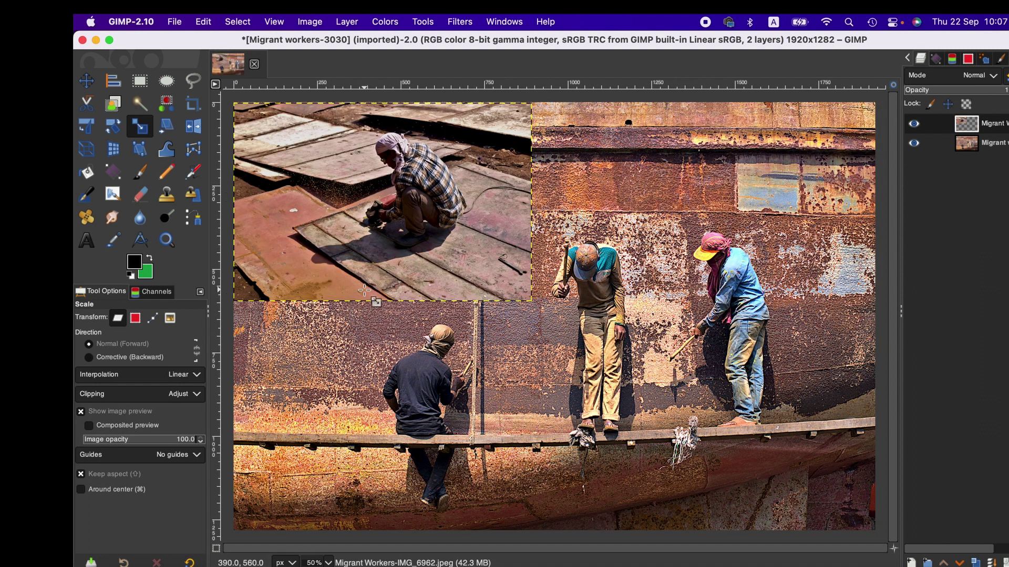
# Step: Move the grinder photo toward the image centre, then nudge it down and left
pyautogui.click(89, 80)
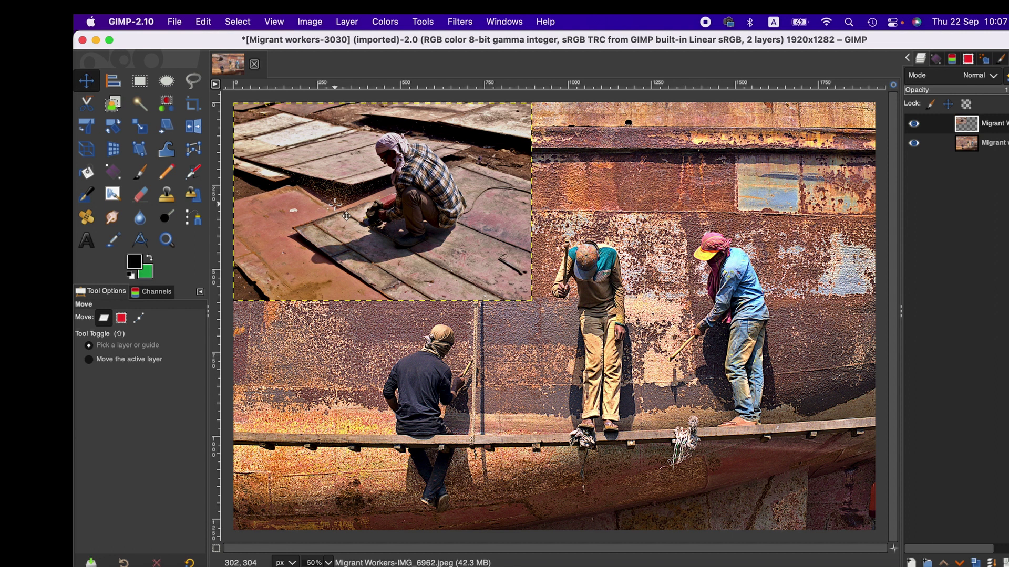
pyautogui.moveTo(279, 201); pyautogui.dragTo(509, 229)
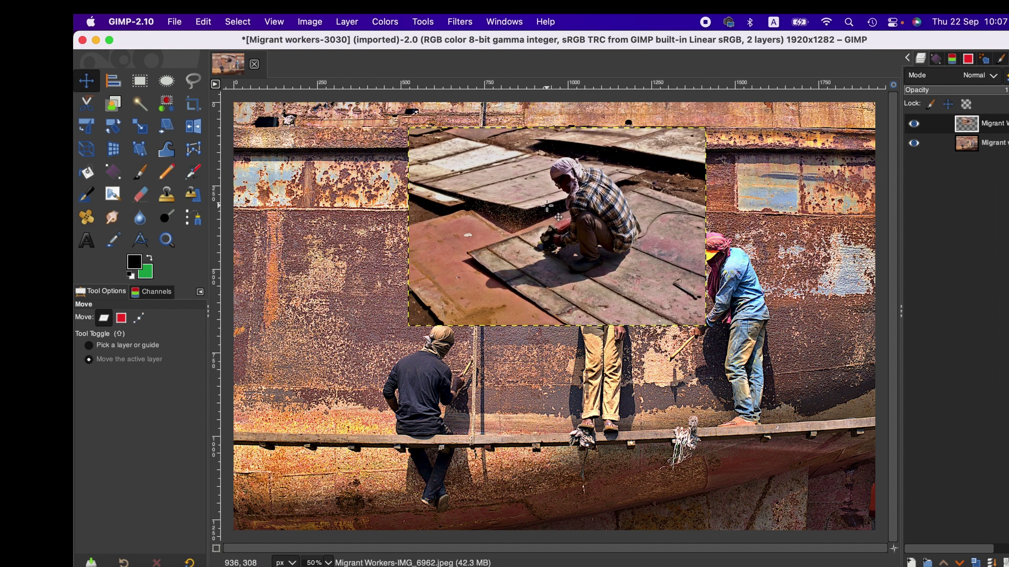
pyautogui.hotkey('shift', 'Down')
pyautogui.hotkey('shift', 'Down')
pyautogui.hotkey('shift', 'Down')
pyautogui.hotkey('shift', 'Down')
pyautogui.hotkey('shift', 'Down')
pyautogui.hotkey('shift', 'Down')
pyautogui.hotkey('shift', 'Down')
pyautogui.hotkey('shift', 'Down')
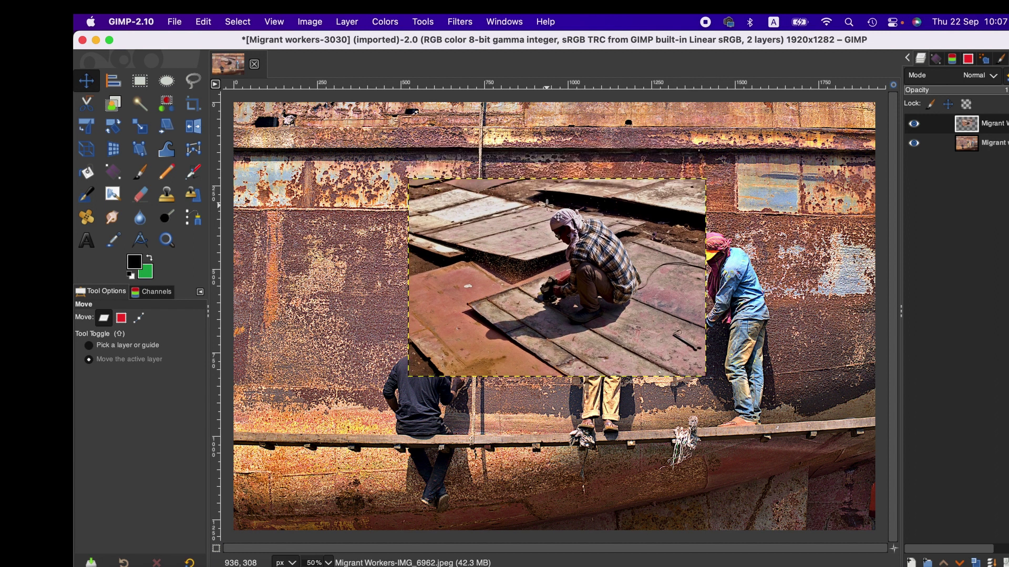
pyautogui.hotkey('shift', 'Left')
pyautogui.hotkey('shift', 'Left')
pyautogui.hotkey('shift', 'Left')
pyautogui.press('shift')
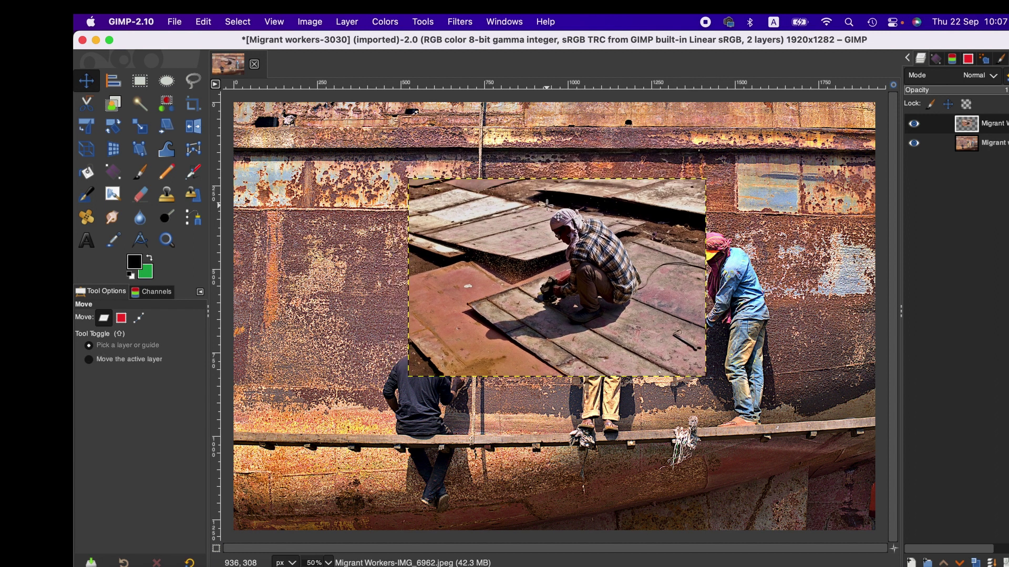
# Step: Set the Alignment tool relative to Image and pick the grinder photo as target
pyautogui.click(121, 81)
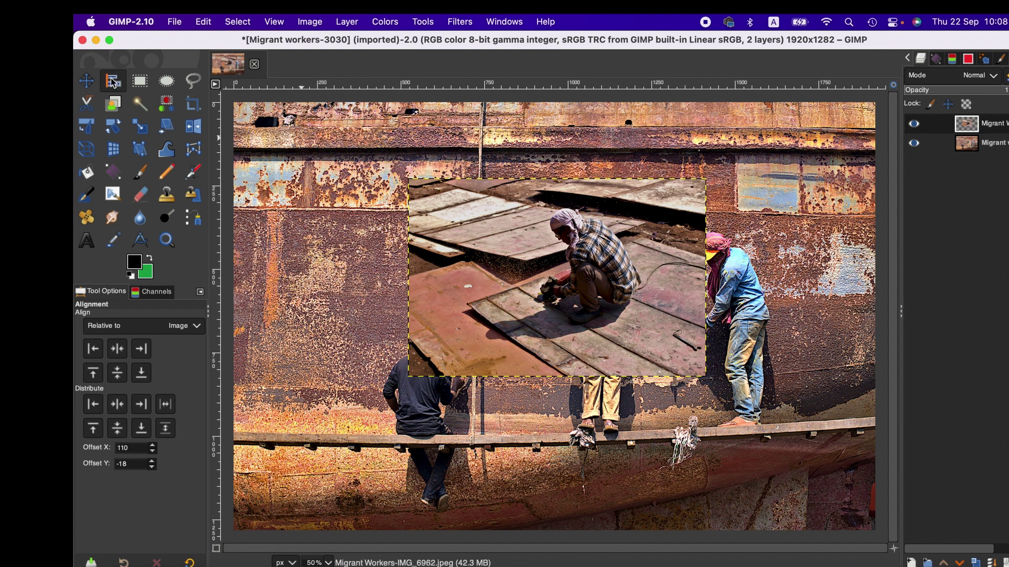
pyautogui.click(994, 143)
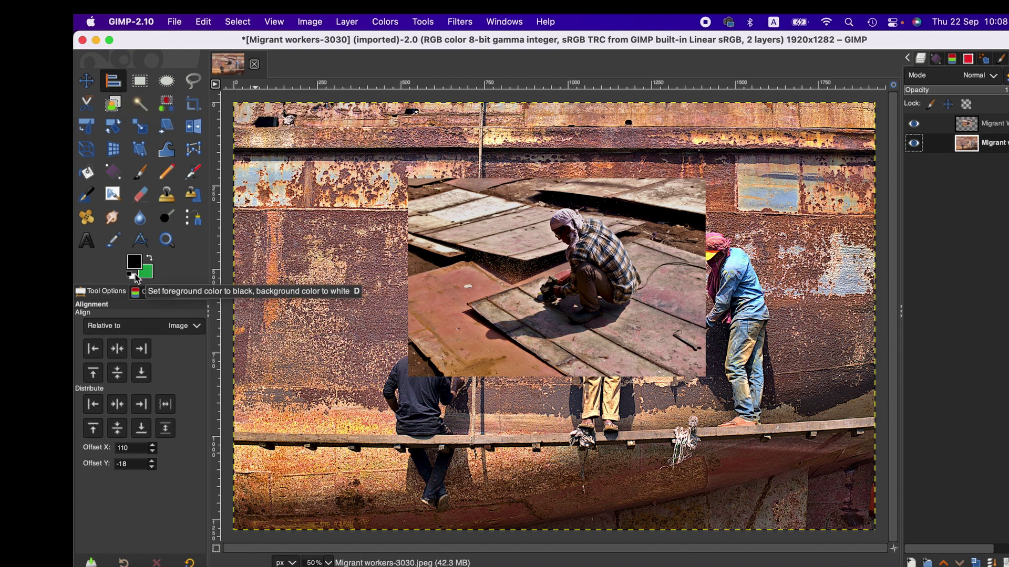
pyautogui.click(184, 330)
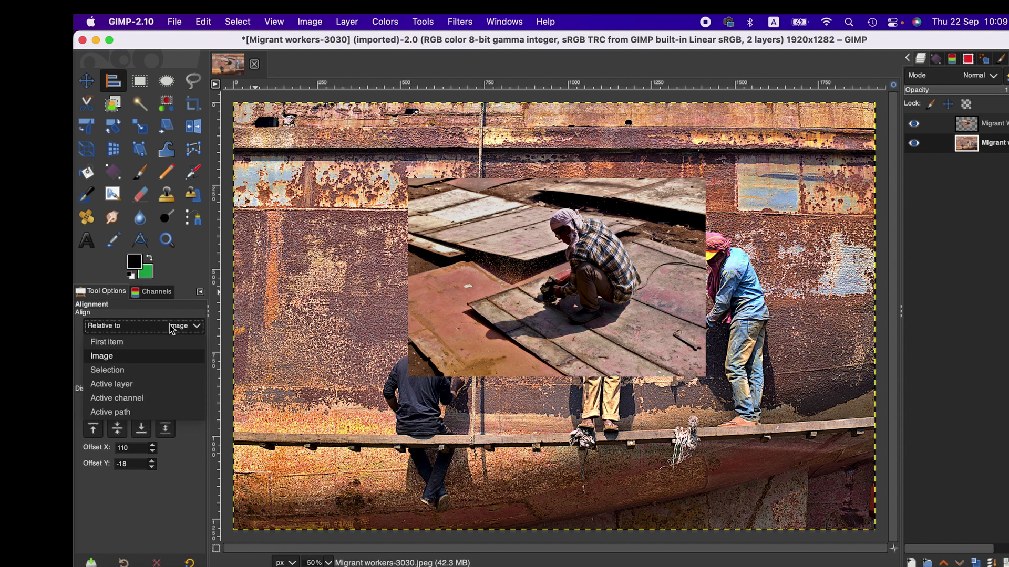
pyautogui.click(196, 327)
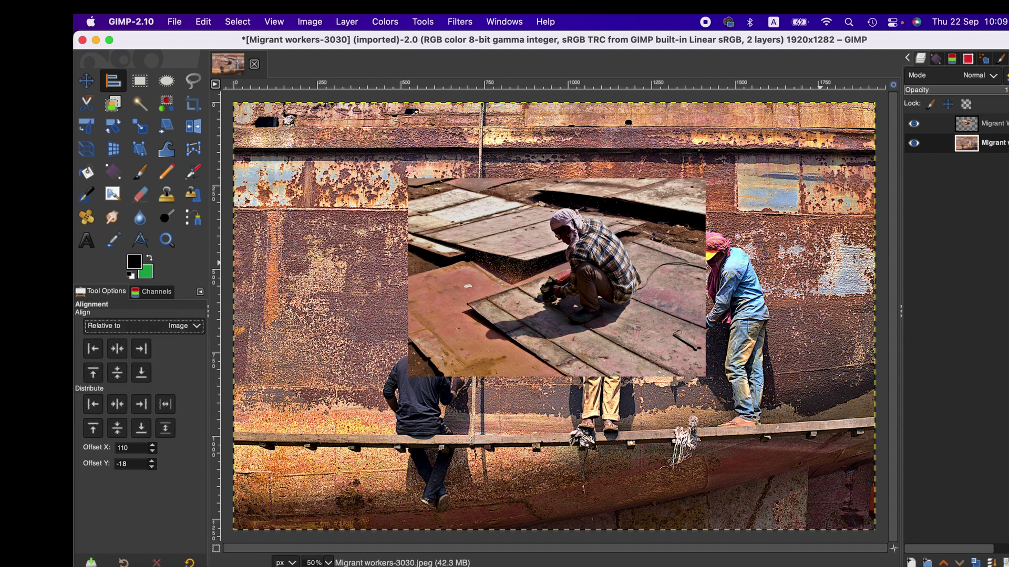
pyautogui.click(689, 336)
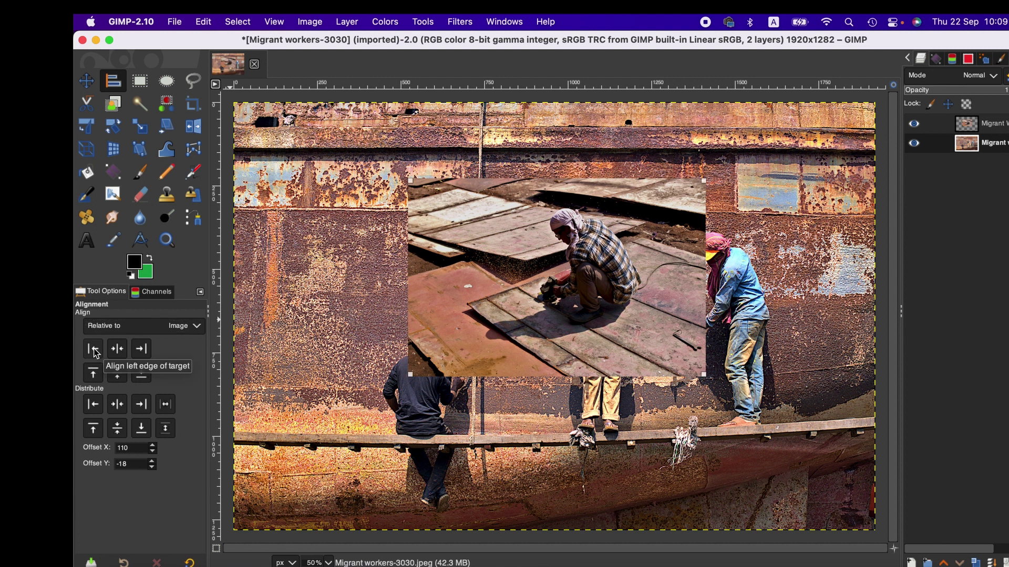
# Step: Align the grinder photo's left and top edges to the image's top-left corner
pyautogui.click(94, 350)
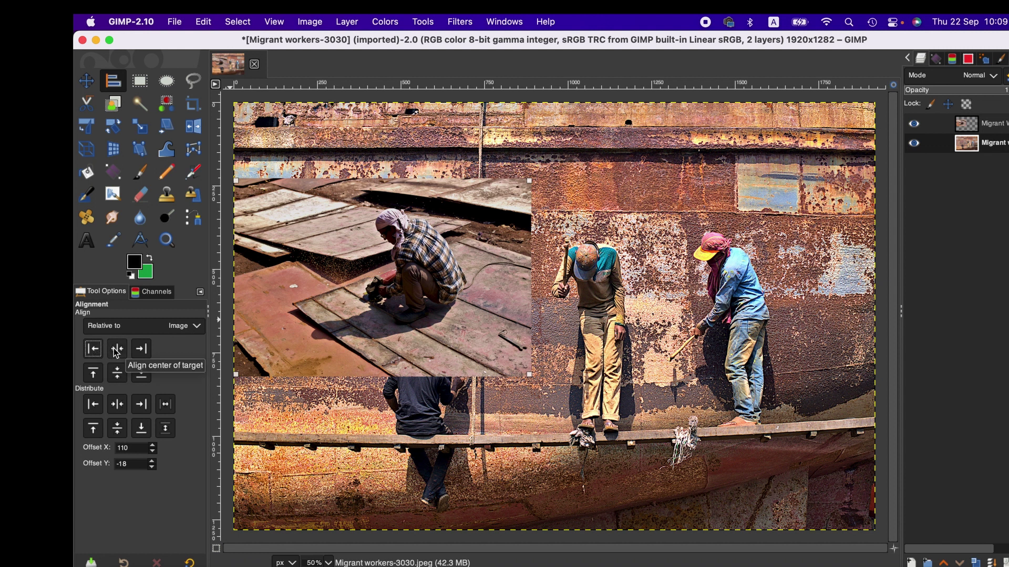
pyautogui.click(116, 350)
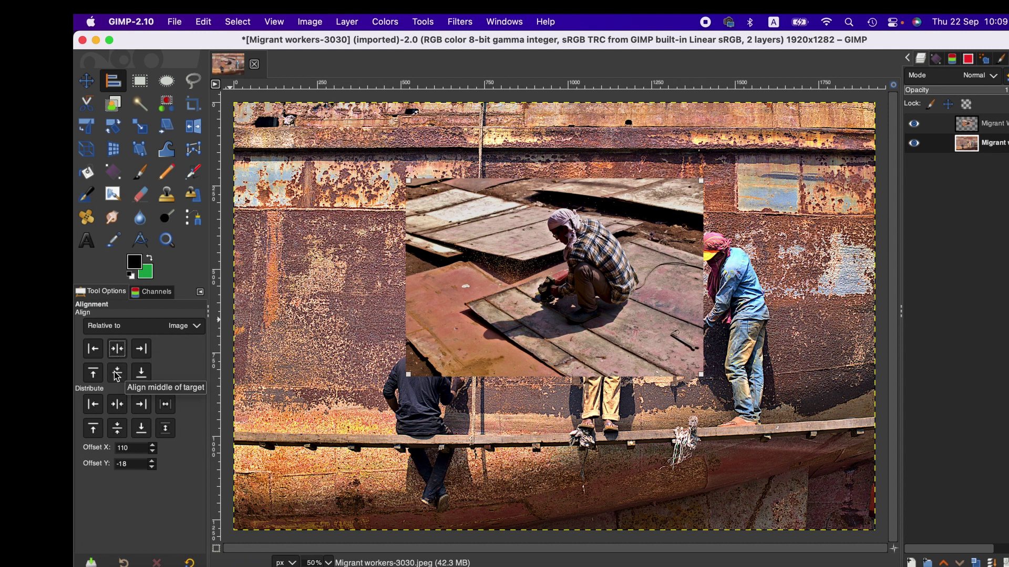
pyautogui.click(117, 373)
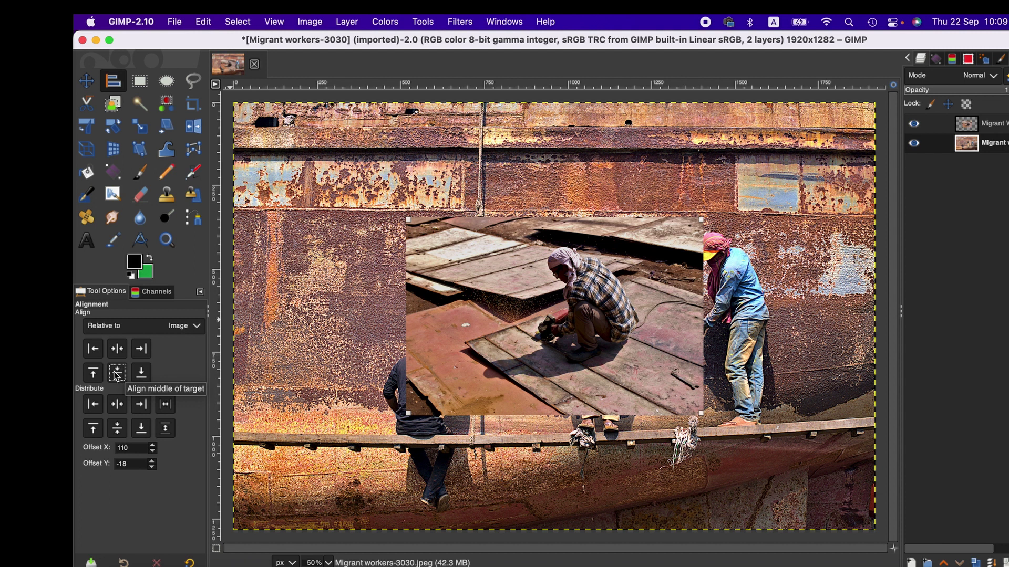
pyautogui.click(93, 349)
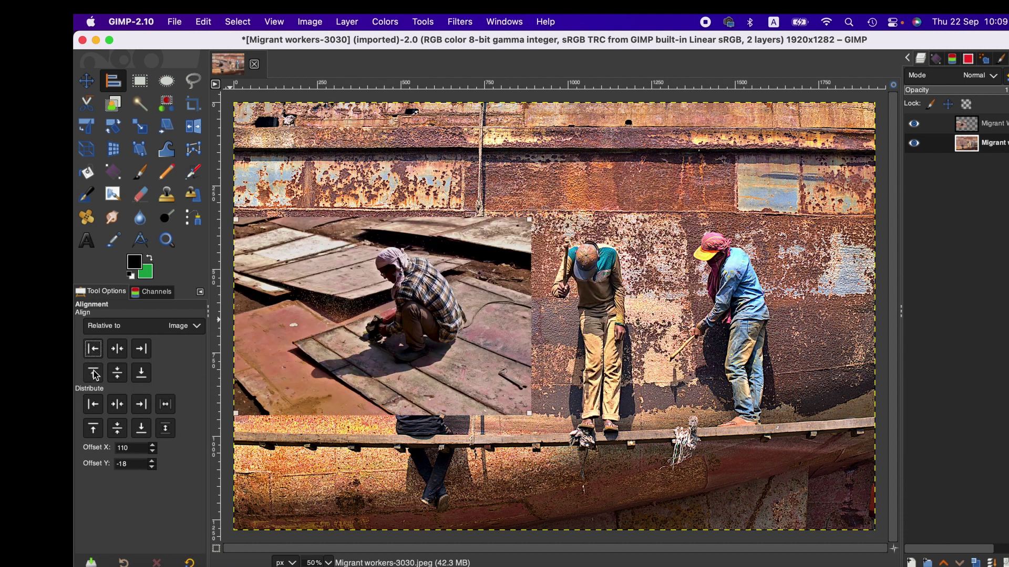
pyautogui.click(93, 373)
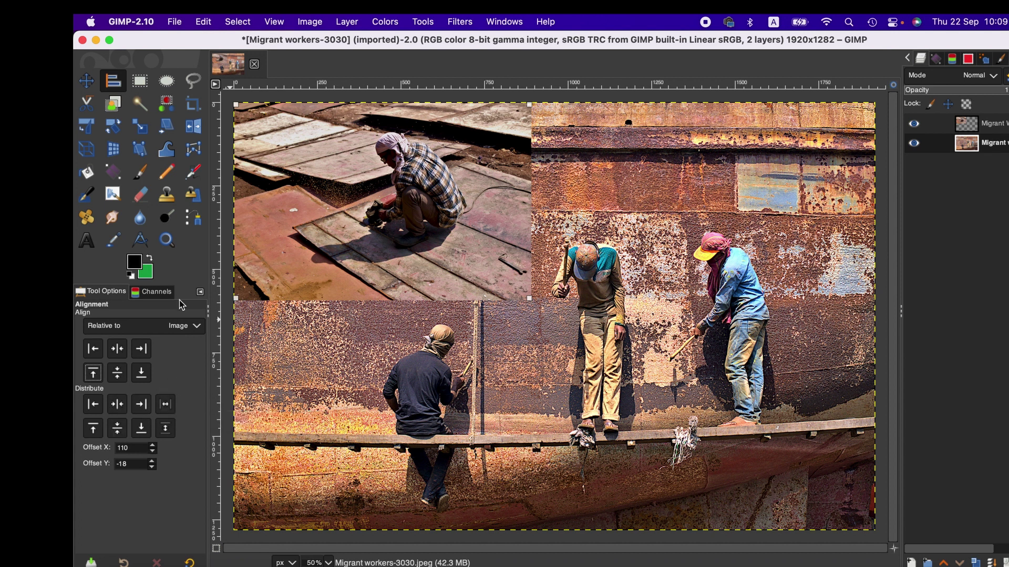
pyautogui.click(143, 81)
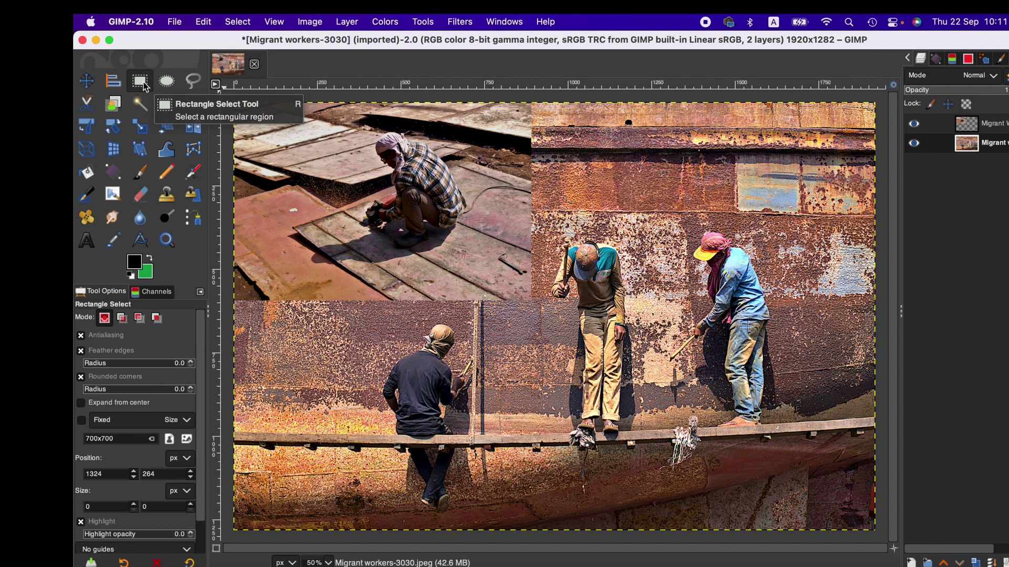
# Step: Select a tall rectangle around the middle worker and cancel a Desaturate preview
pyautogui.moveTo(549, 221); pyautogui.dragTo(638, 443)
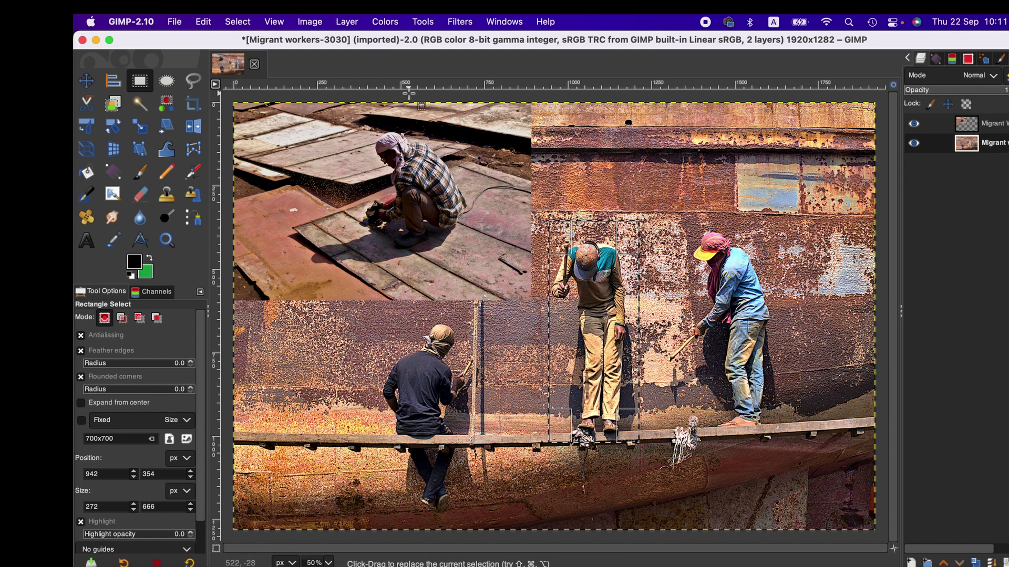
pyautogui.click(382, 19)
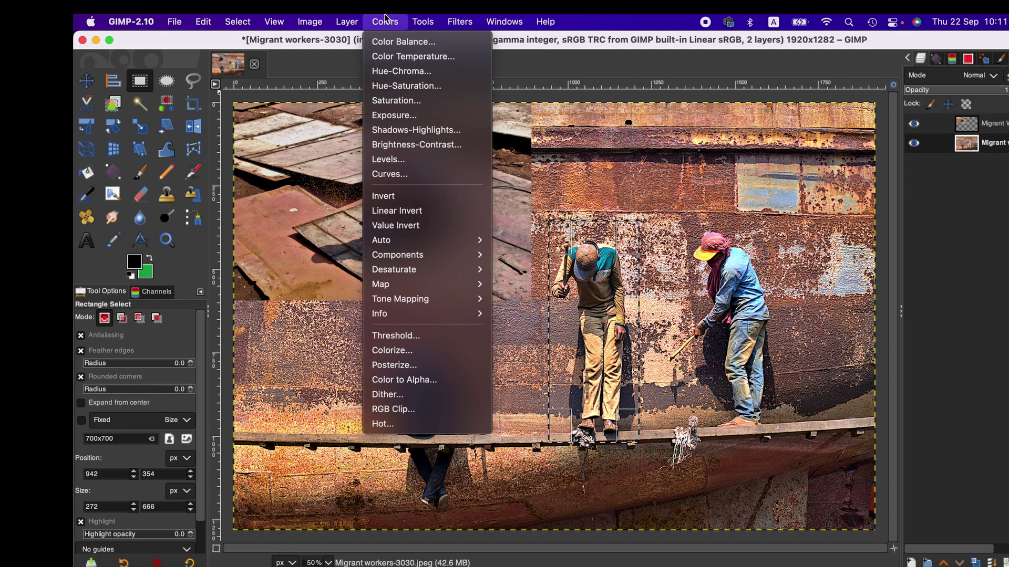
pyautogui.moveTo(413, 258)
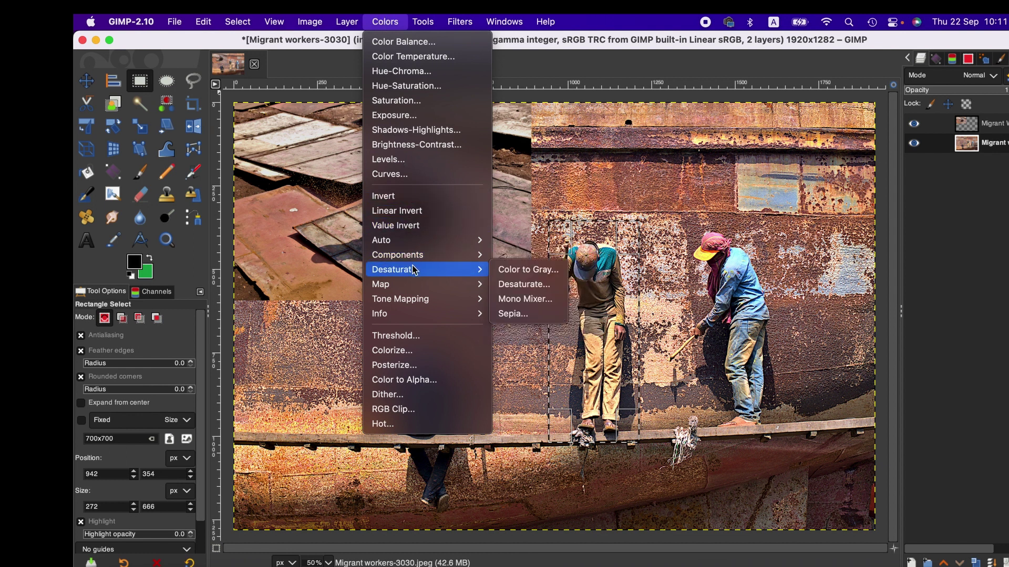
pyautogui.click(513, 285)
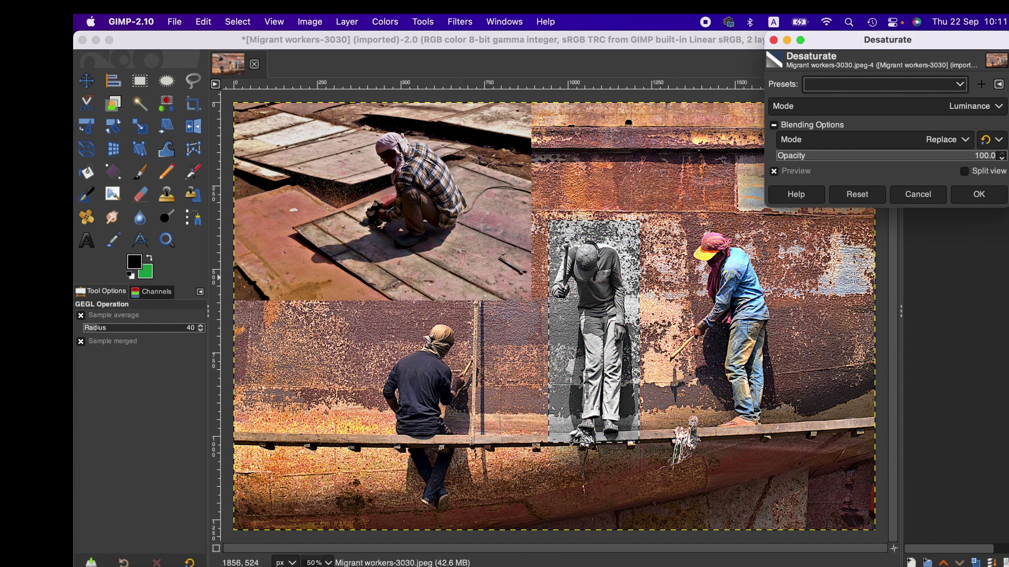
pyautogui.click(917, 194)
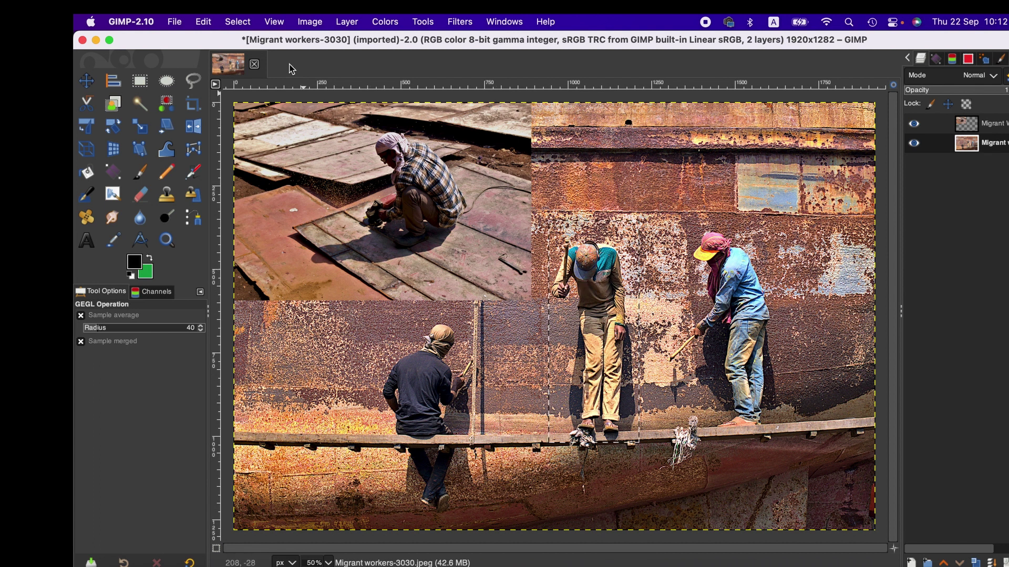
# Step: Invert the selection and preview Desaturate on everything but the middle worker, then cancel
pyautogui.click(237, 22)
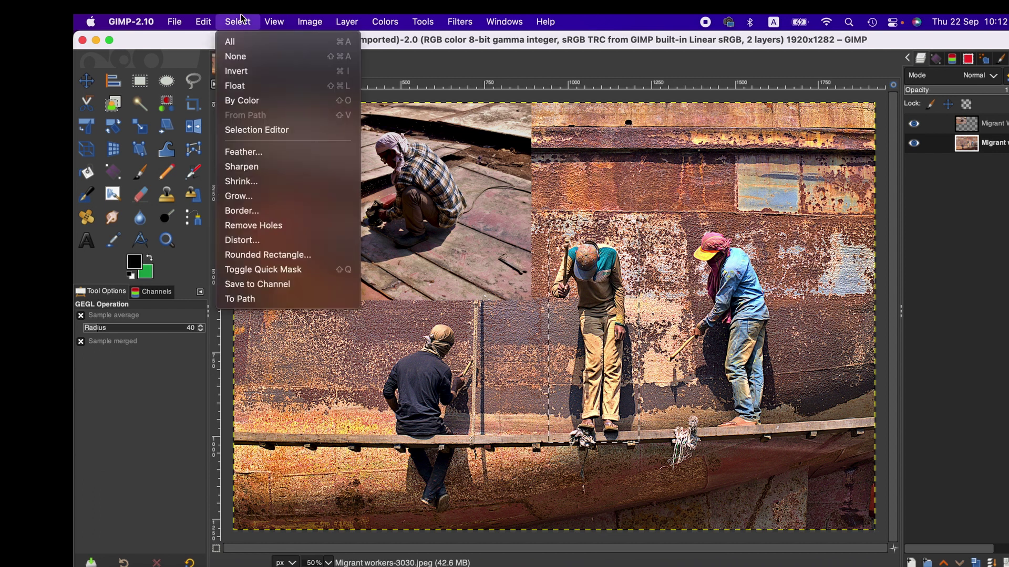
pyautogui.click(254, 72)
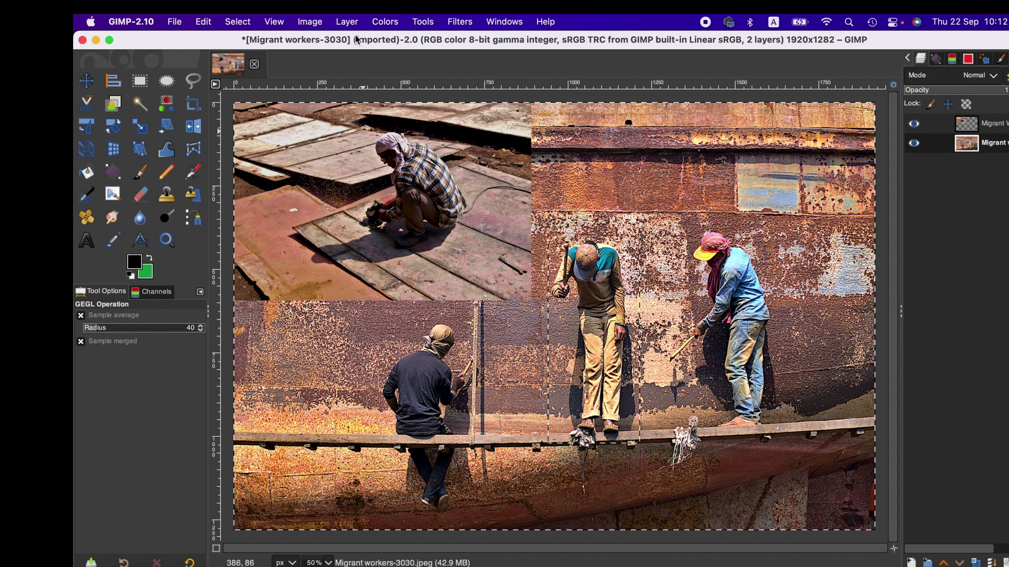
pyautogui.click(386, 21)
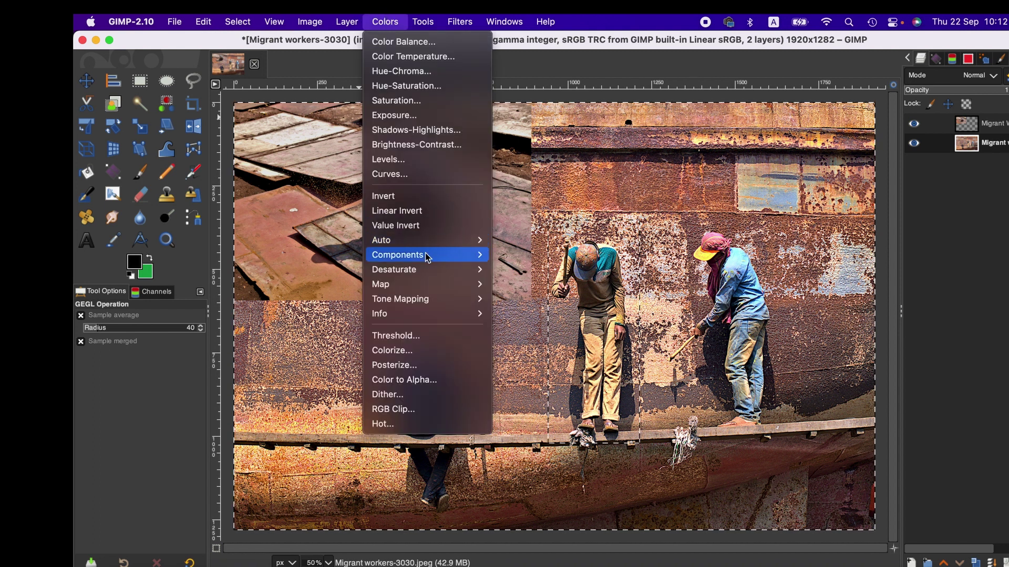
pyautogui.moveTo(427, 269)
pyautogui.click(512, 281)
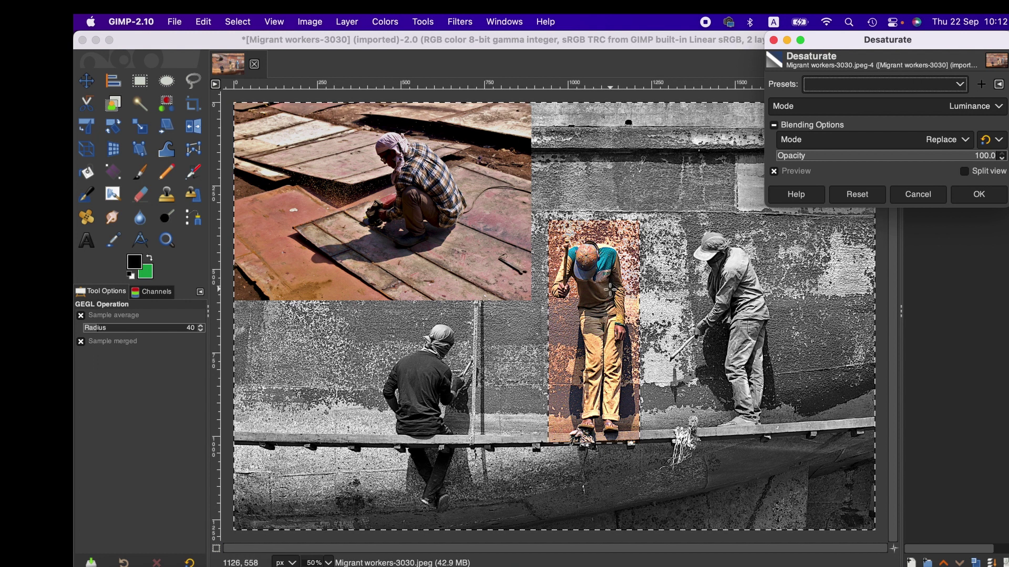
pyautogui.click(908, 199)
pyautogui.click(234, 19)
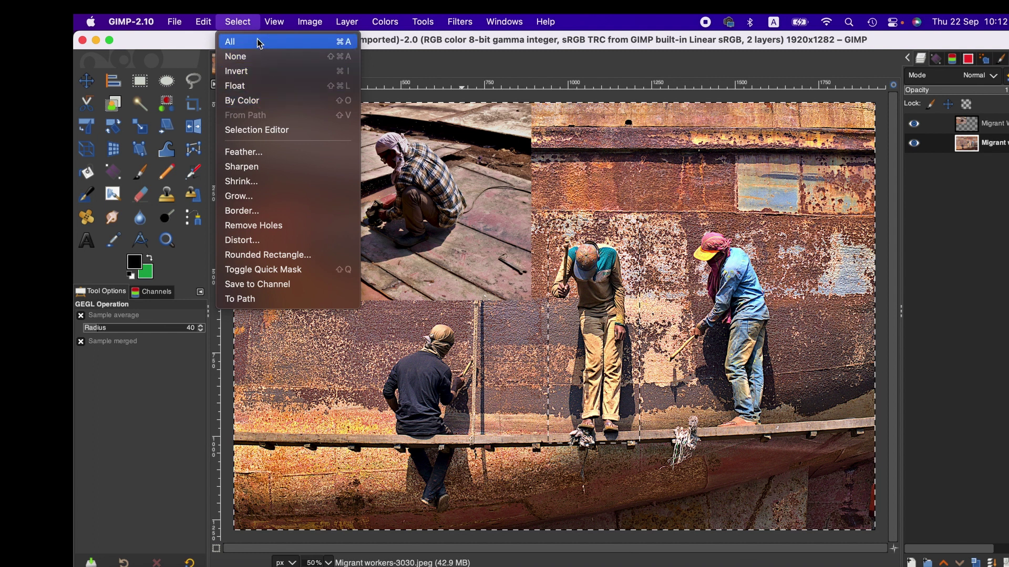
# Step: Clear the selection and draw a large rectangle from the grinding worker to the lower right
pyautogui.click(251, 54)
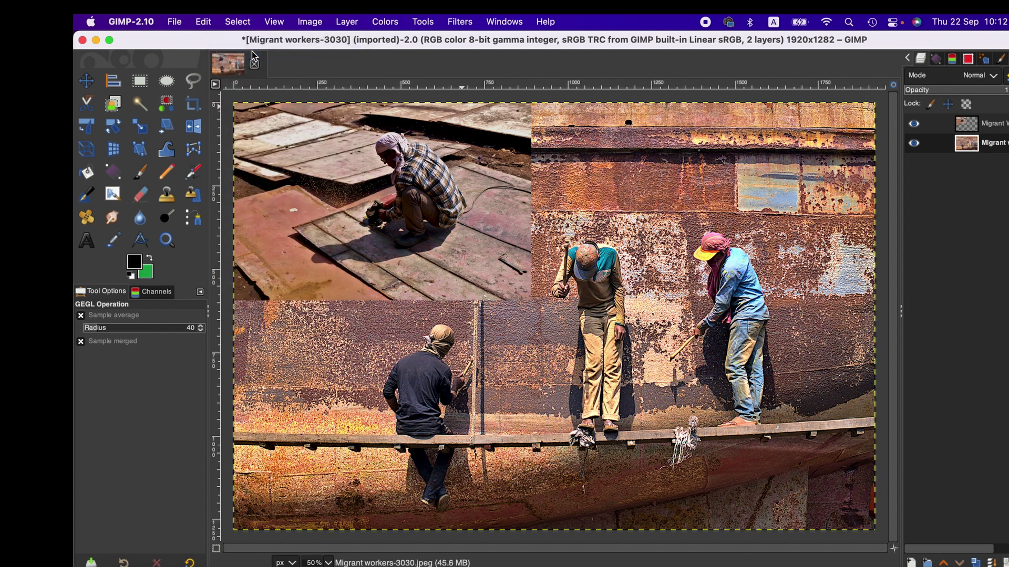
pyautogui.press('r')
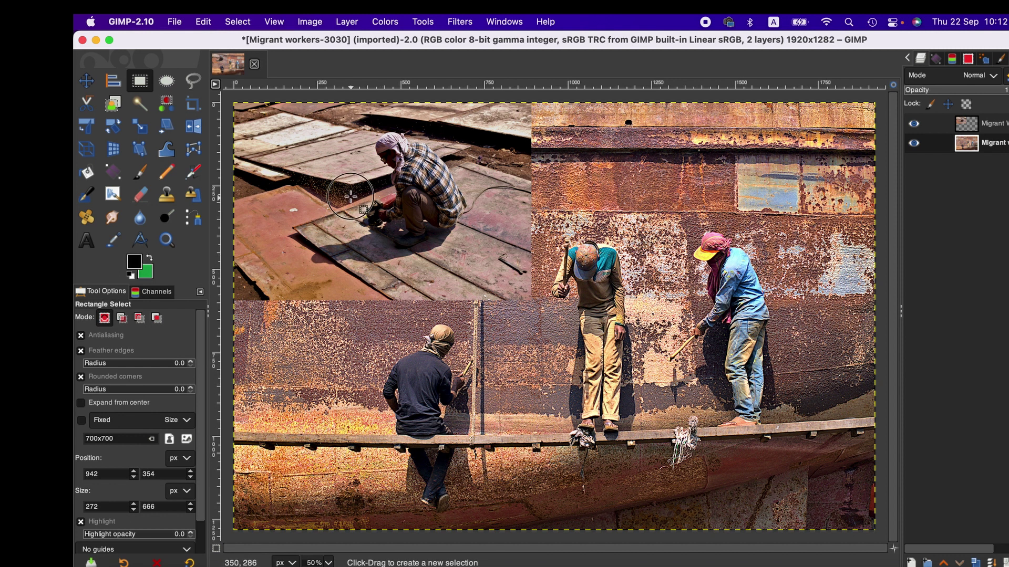
pyautogui.moveTo(351, 196); pyautogui.dragTo(874, 529)
pyautogui.moveTo(873, 528); pyautogui.dragTo(873, 528)
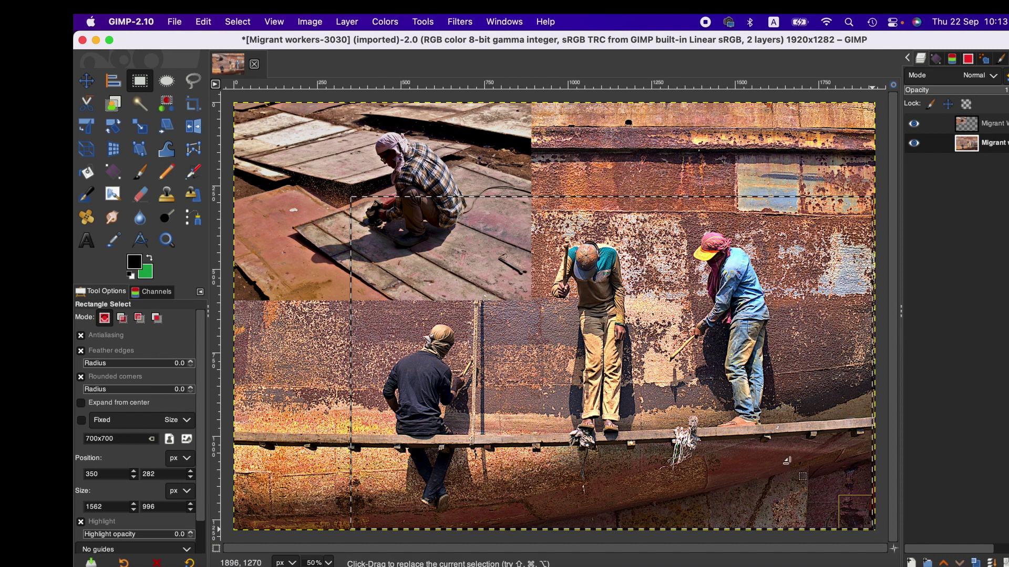
# Step: Centre the grinder photo horizontally and vertically relative to the selection
pyautogui.click(115, 79)
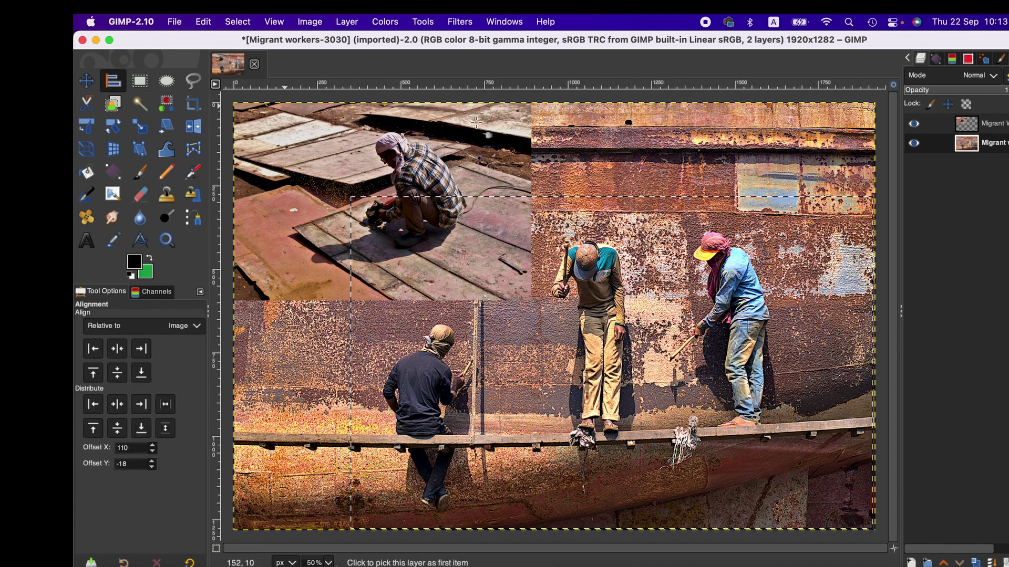
pyautogui.click(188, 326)
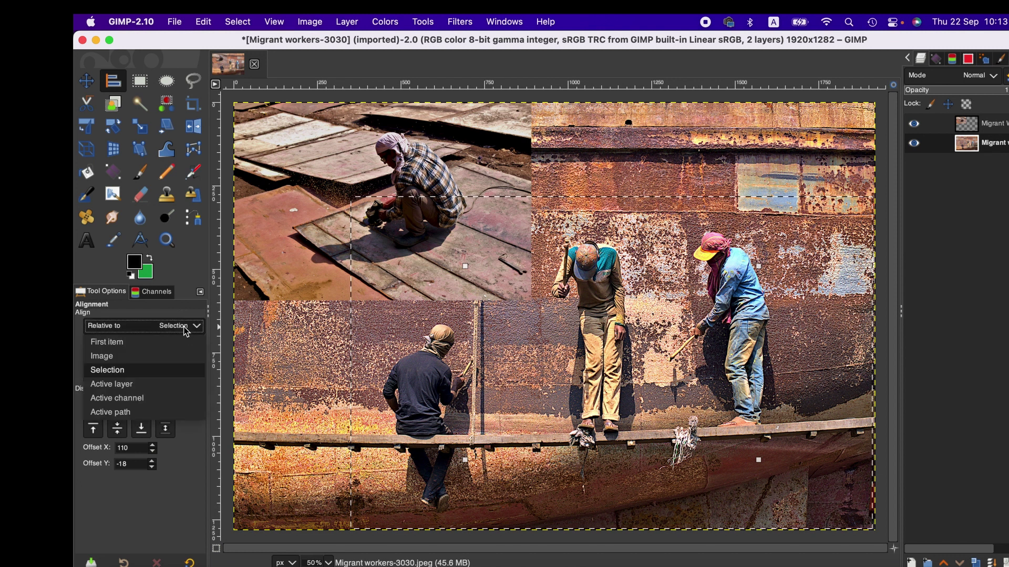
pyautogui.click(126, 371)
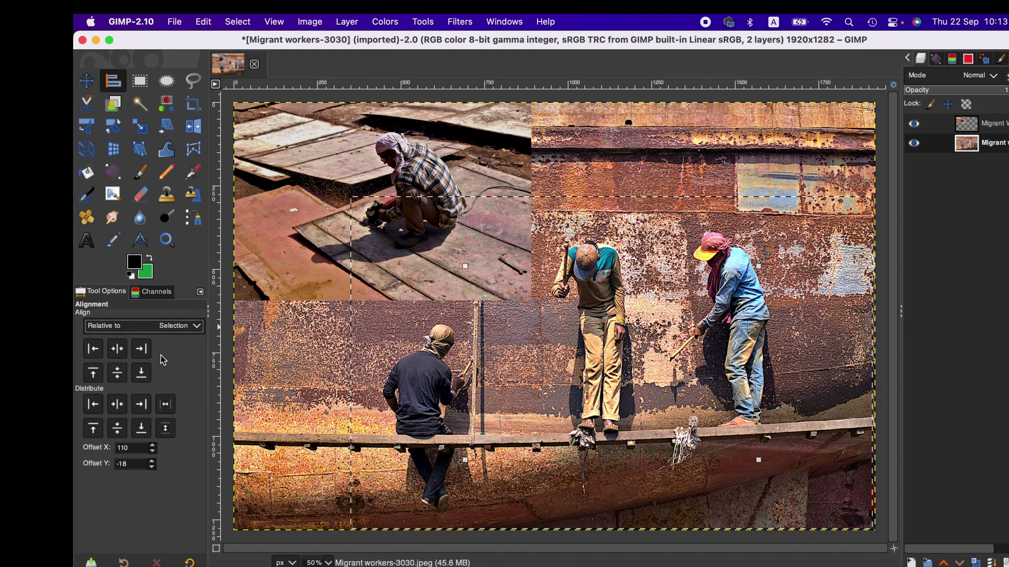
pyautogui.click(117, 349)
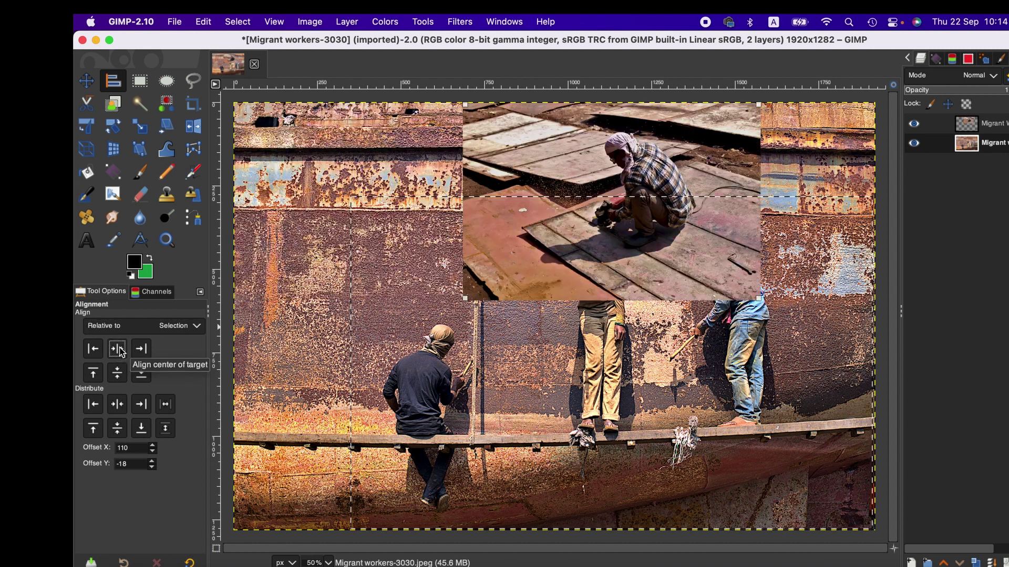
pyautogui.click(117, 375)
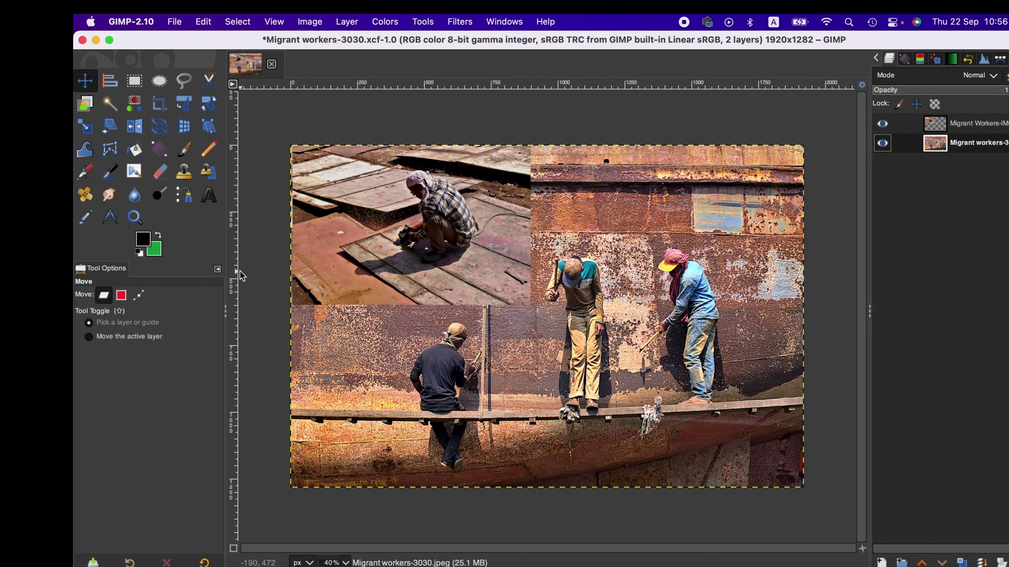
# Step: Try Free Select, Foreground Select and Select by Color, ending on the Crop Tool
pyautogui.click(182, 82)
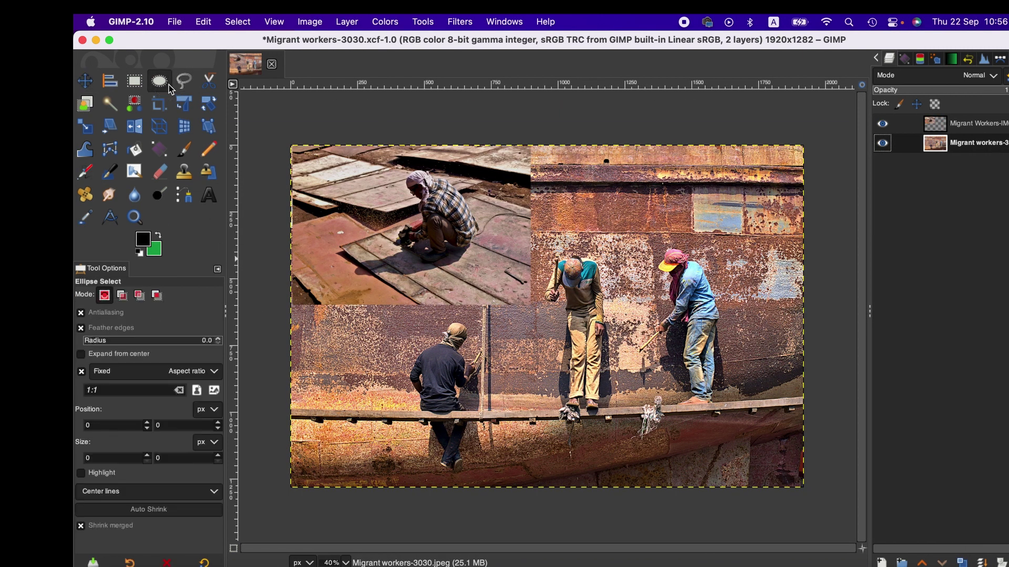
pyautogui.click(85, 104)
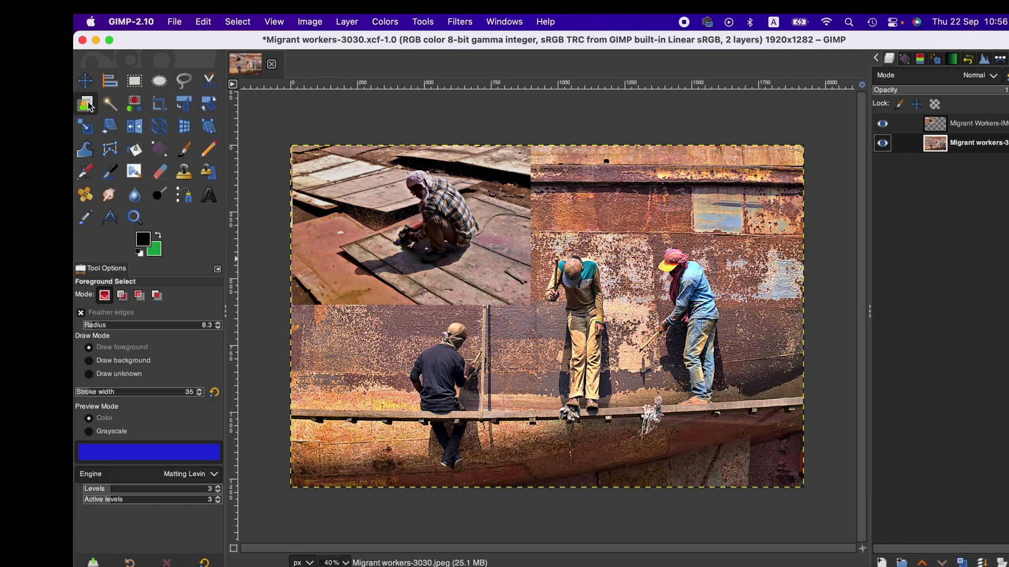
pyautogui.click(134, 103)
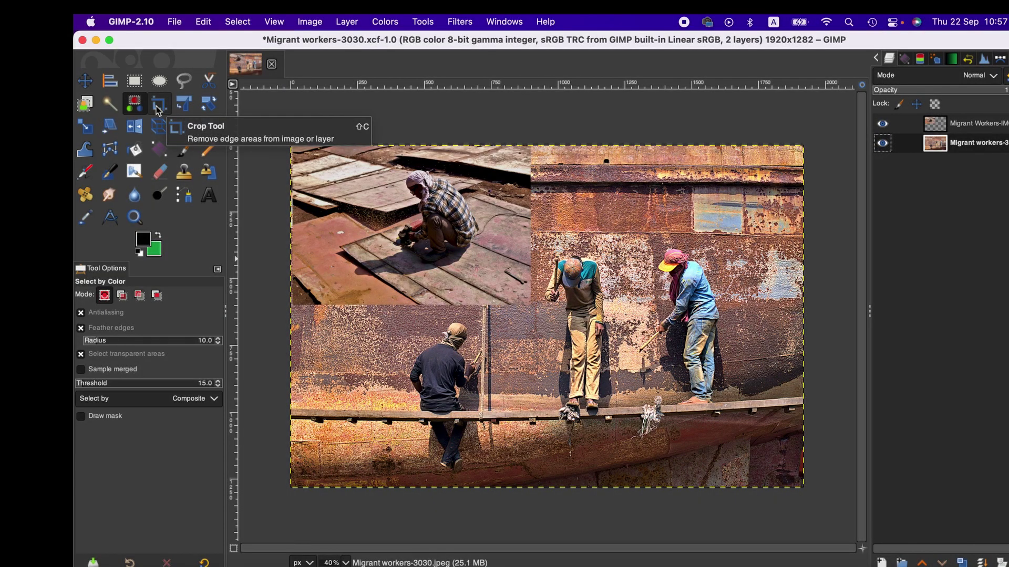
pyautogui.click(157, 108)
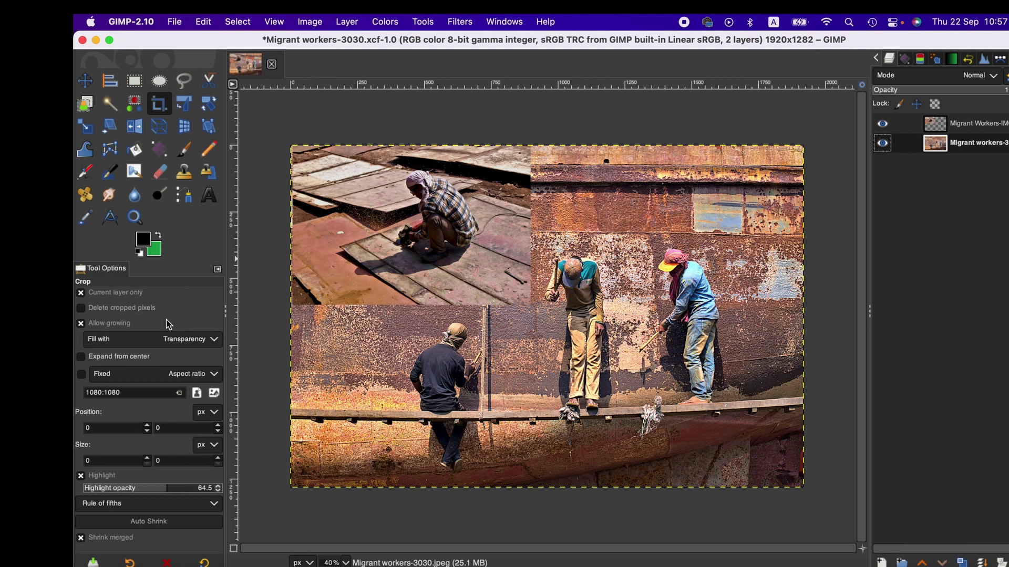
# Step: Discard a trial square crop, then crop the top-left welder photo freely to 742×507 pixels
pyautogui.click(82, 375)
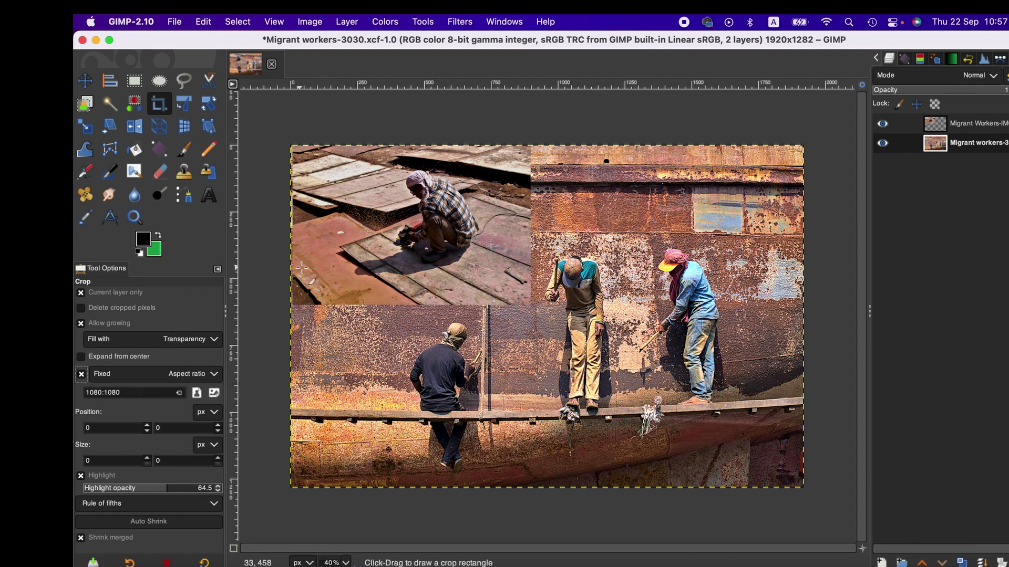
pyautogui.moveTo(347, 195); pyautogui.dragTo(436, 283)
pyautogui.click(472, 280)
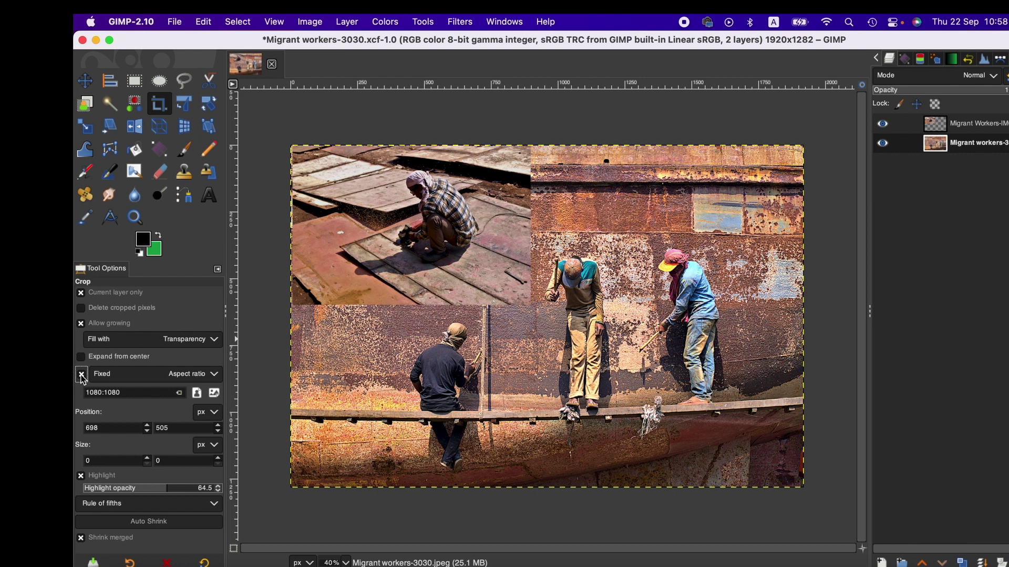
pyautogui.click(81, 376)
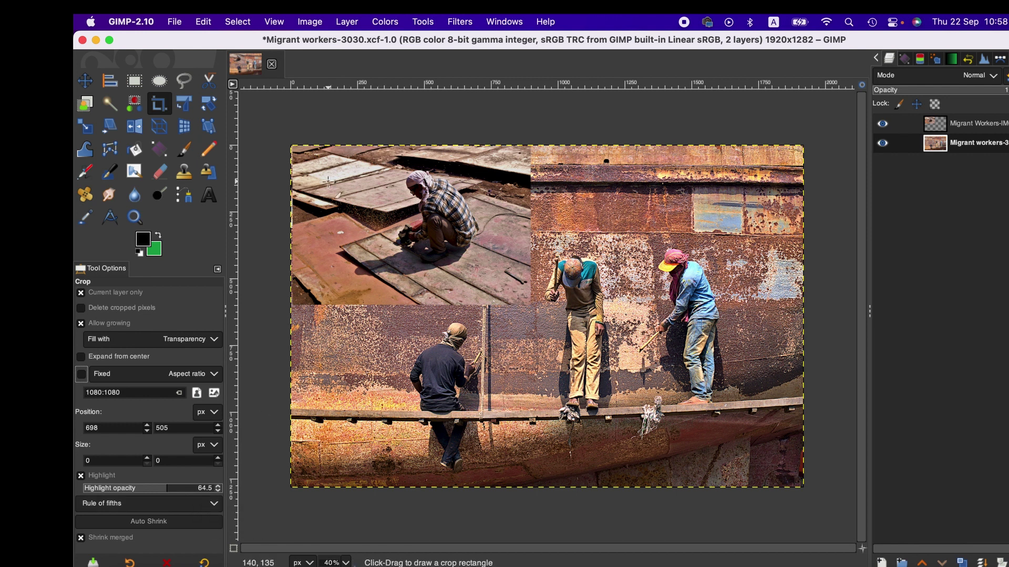
pyautogui.moveTo(306, 153); pyautogui.dragTo(499, 296)
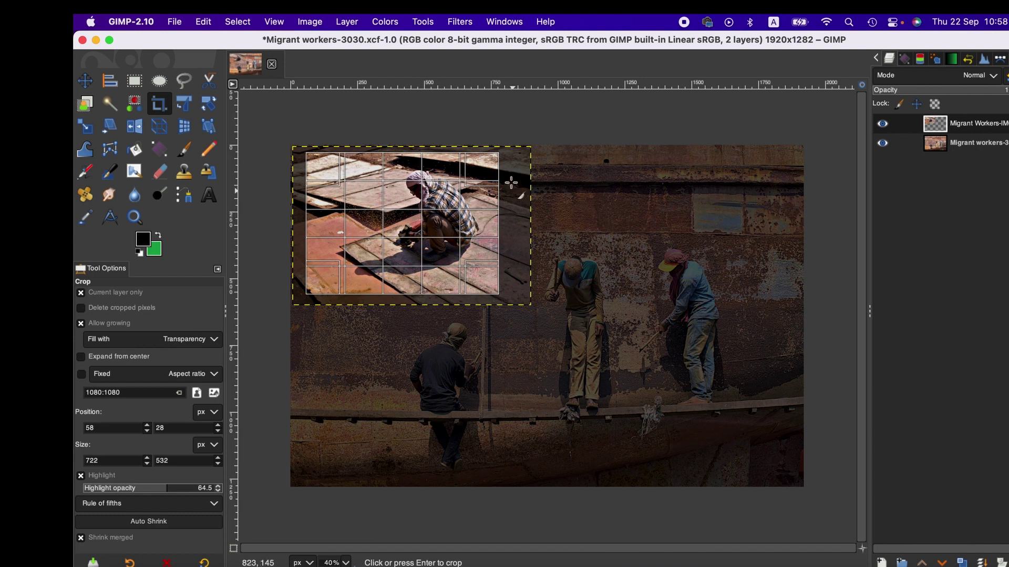
pyautogui.moveTo(489, 175); pyautogui.dragTo(409, 195)
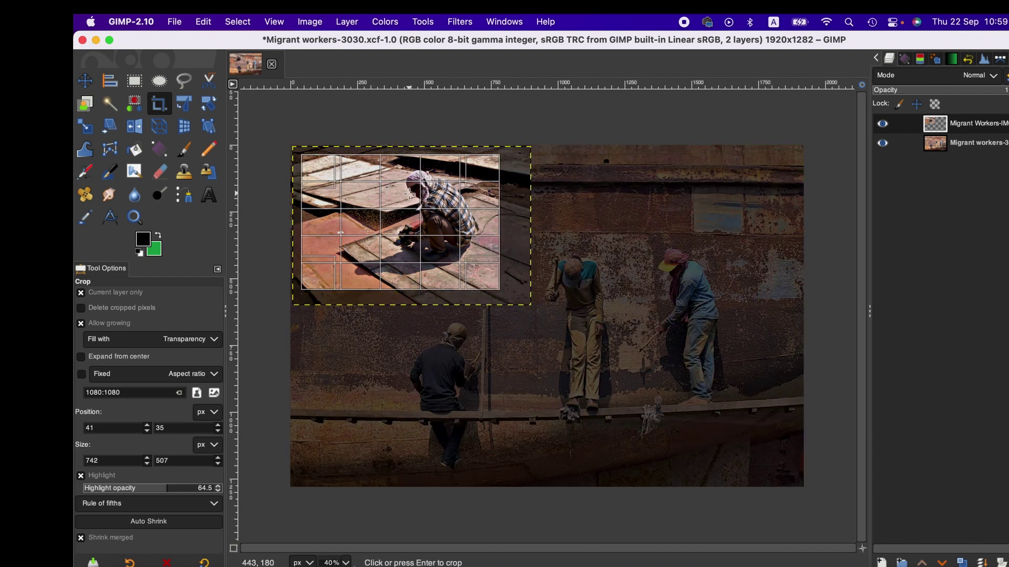
pyautogui.click(409, 195)
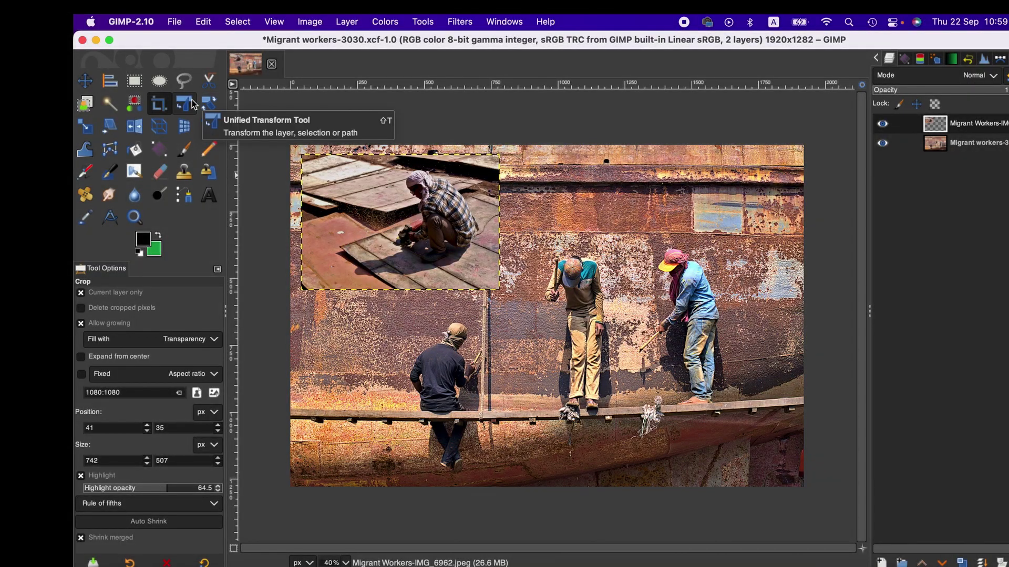
# Step: Put Unified Transform handles on the welder photo and try shearing and rotating it
pyautogui.click(193, 103)
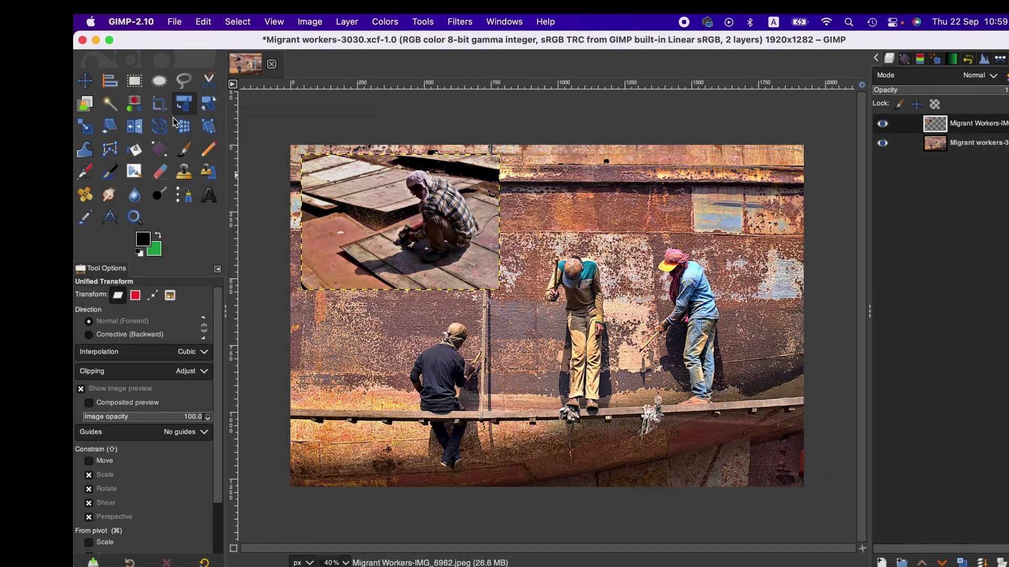
pyautogui.click(110, 149)
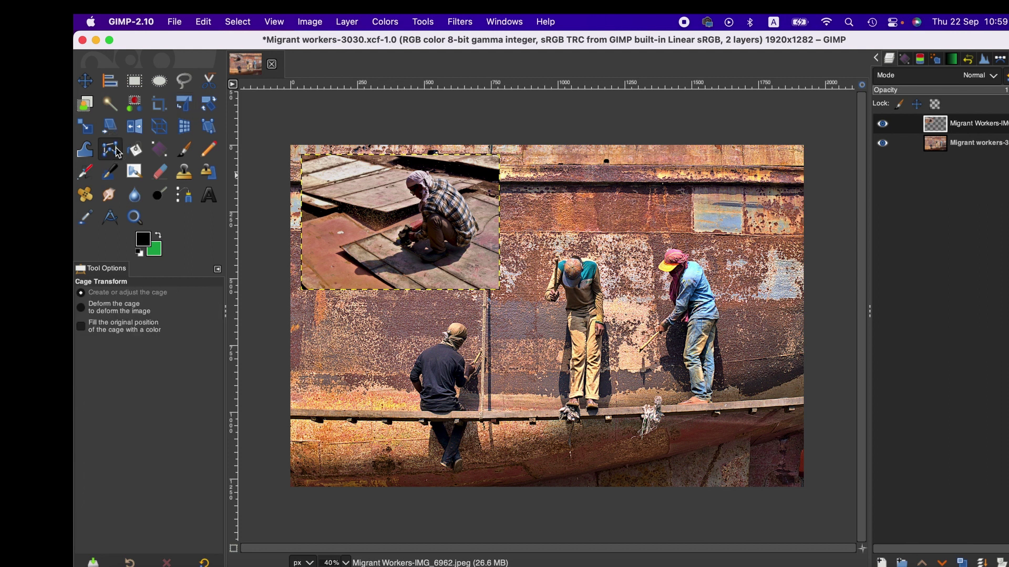
pyautogui.click(184, 105)
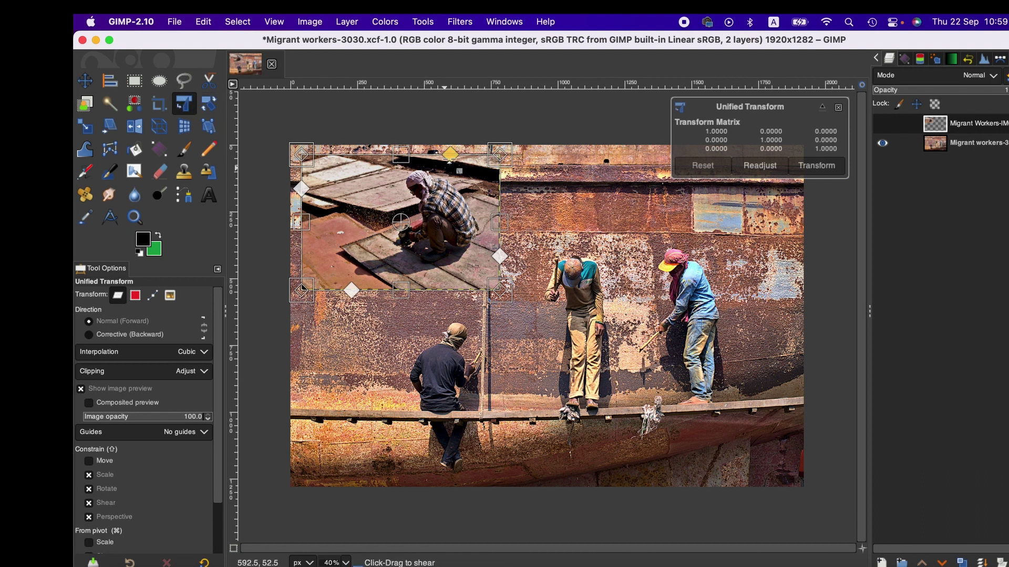
pyautogui.moveTo(449, 155); pyautogui.dragTo(420, 154)
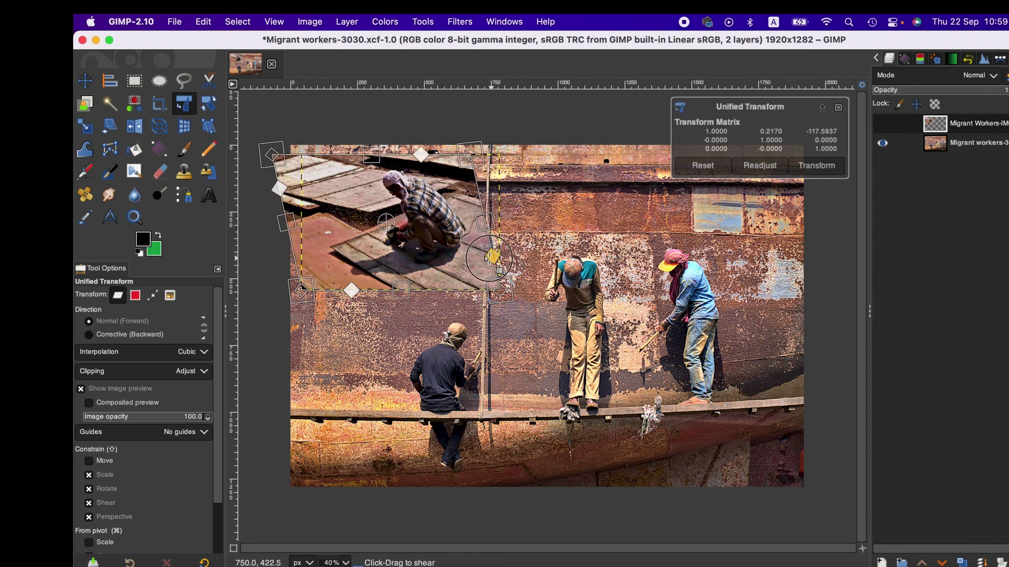
pyautogui.moveTo(499, 266); pyautogui.dragTo(442, 252)
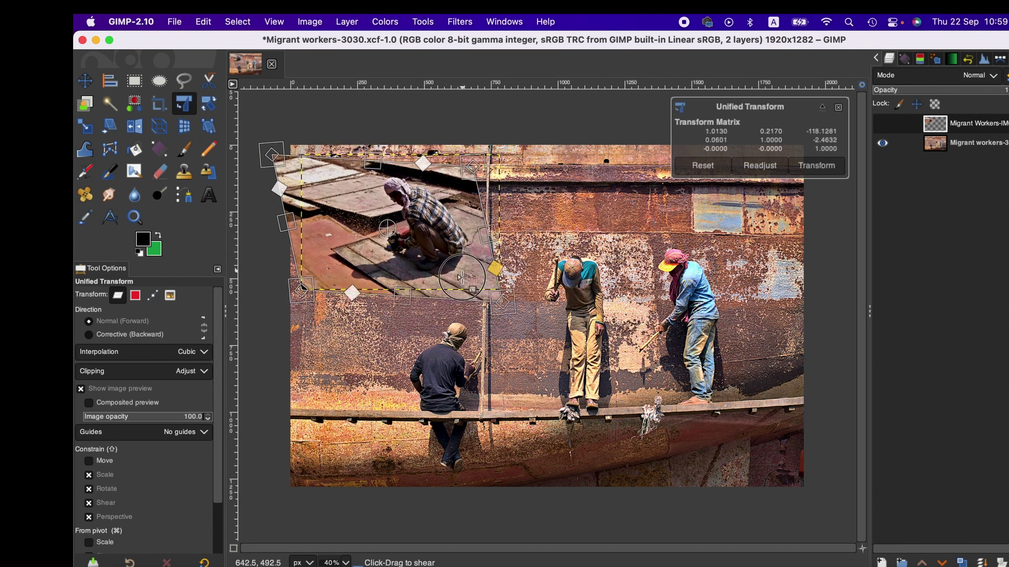
pyautogui.moveTo(351, 295); pyautogui.dragTo(399, 294)
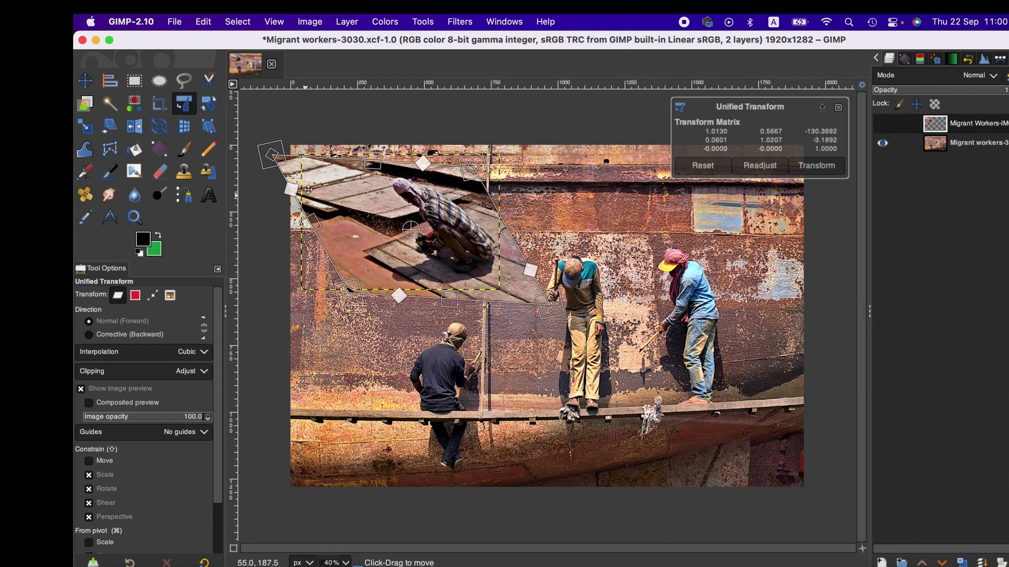
# Step: Rotate and rescale the welder photo further, then reset it to its original shape
pyautogui.moveTo(297, 188); pyautogui.dragTo(533, 171)
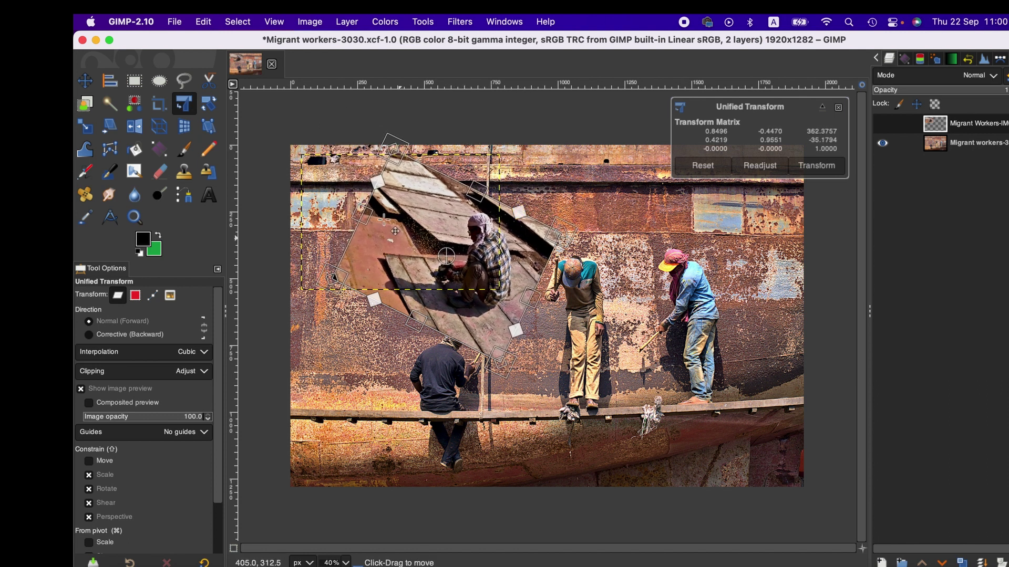
pyautogui.moveTo(383, 177); pyautogui.dragTo(364, 215)
pyautogui.moveTo(508, 328); pyautogui.dragTo(539, 286)
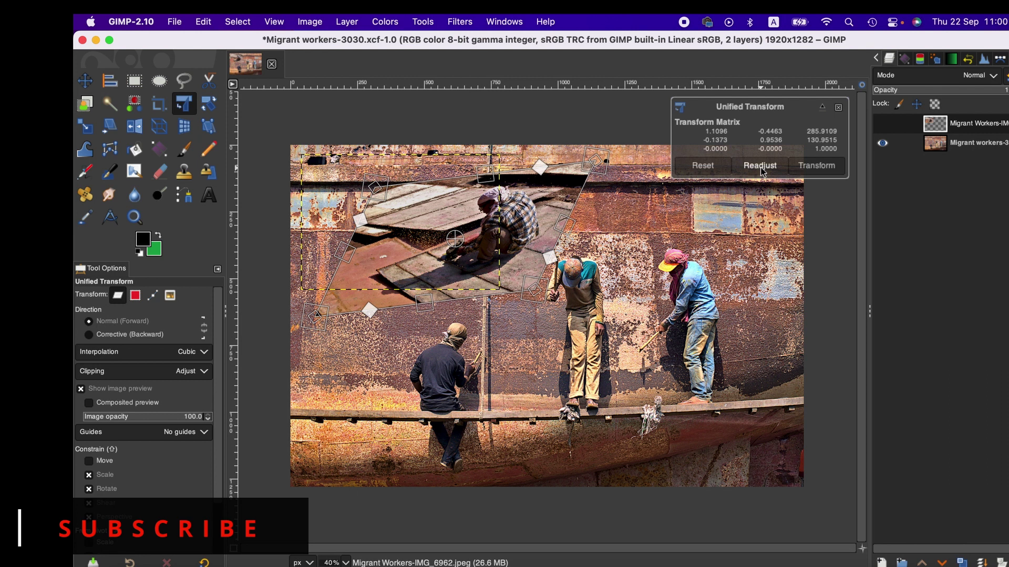
pyautogui.click(702, 165)
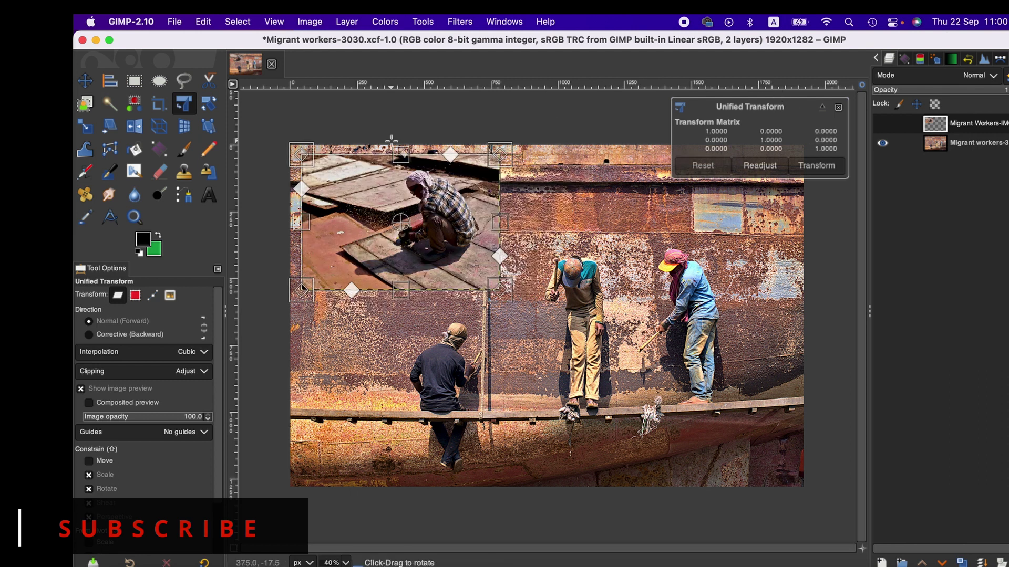
pyautogui.click(209, 104)
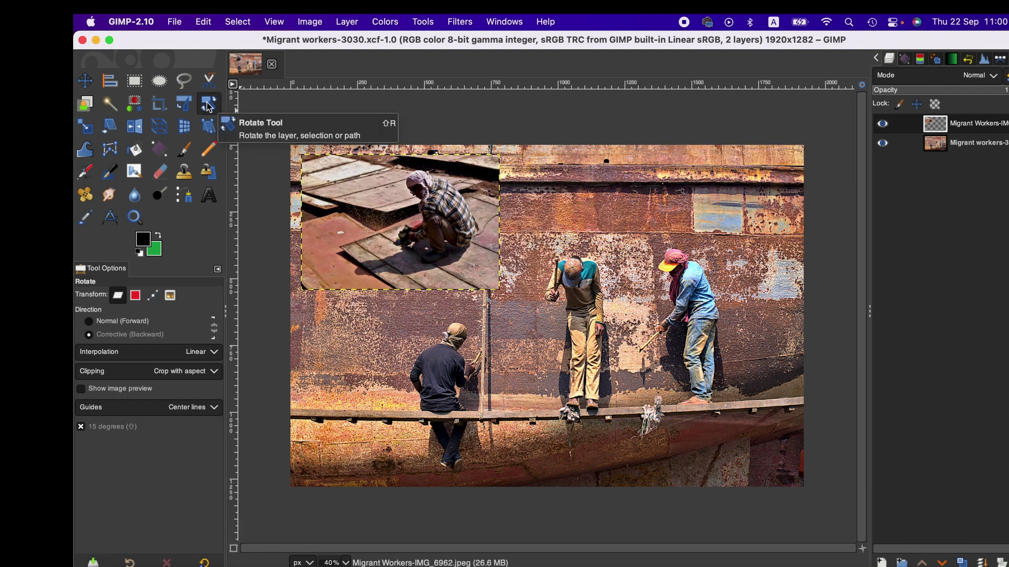
pyautogui.click(389, 223)
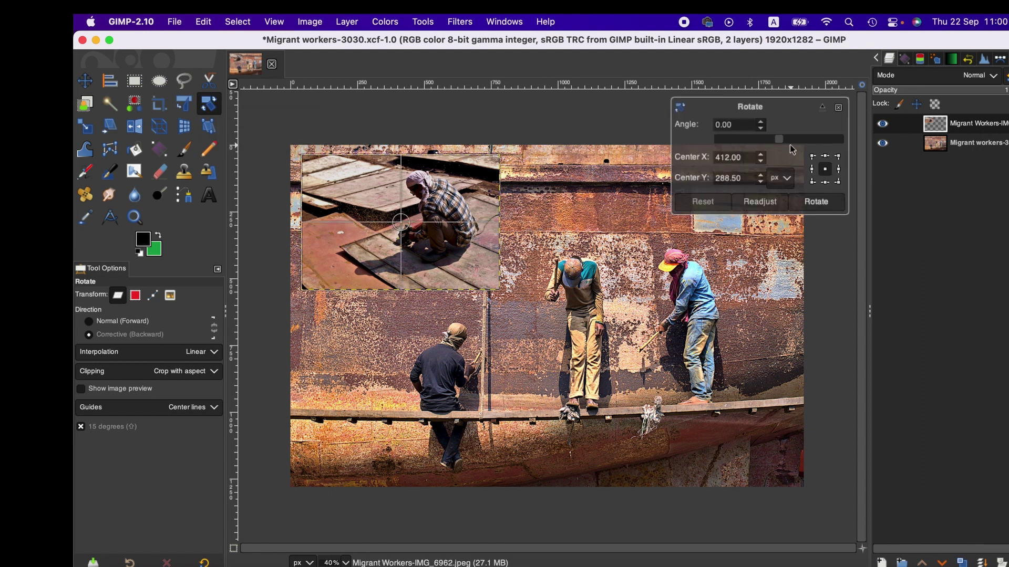
pyautogui.moveTo(785, 140); pyautogui.dragTo(750, 139)
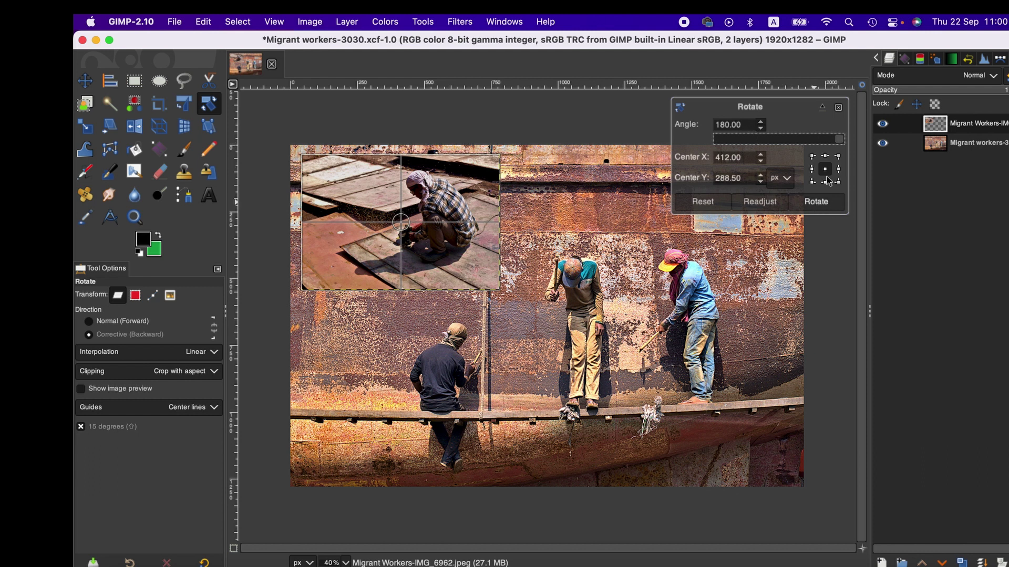
pyautogui.click(838, 107)
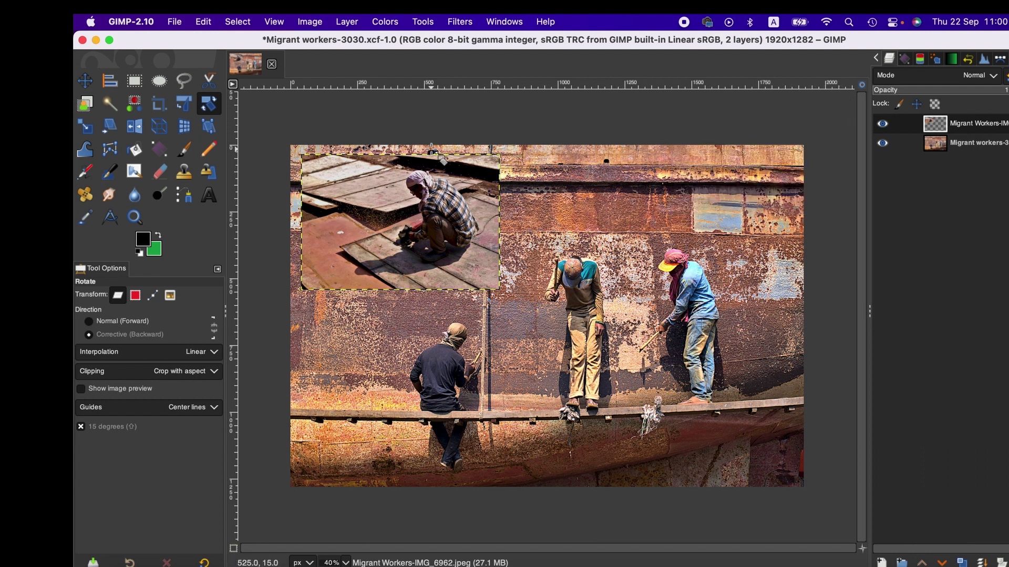
# Step: Scale the welder photo layer up to 802×548 pixels from its corner handle
pyautogui.click(90, 131)
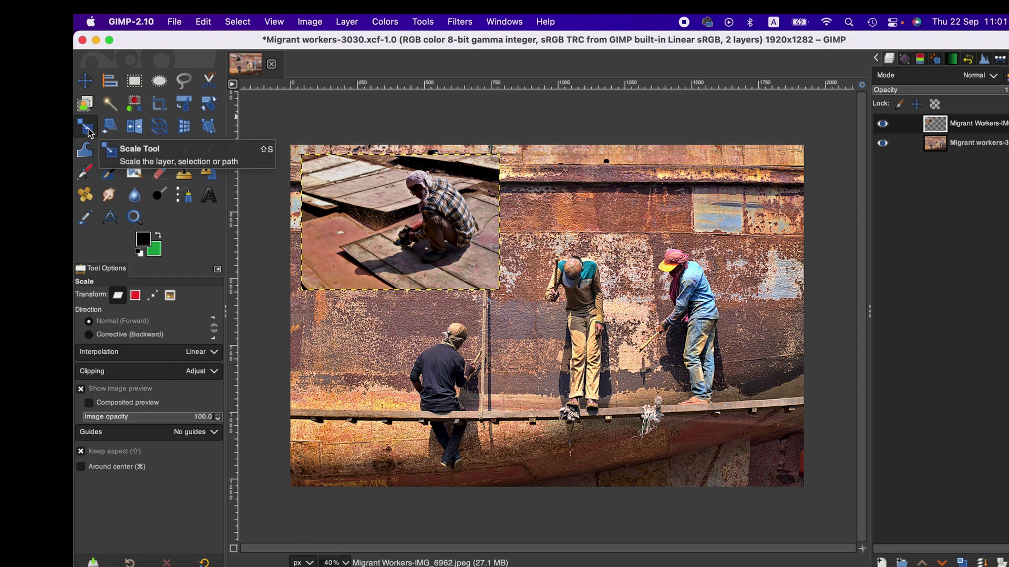
pyautogui.click(419, 255)
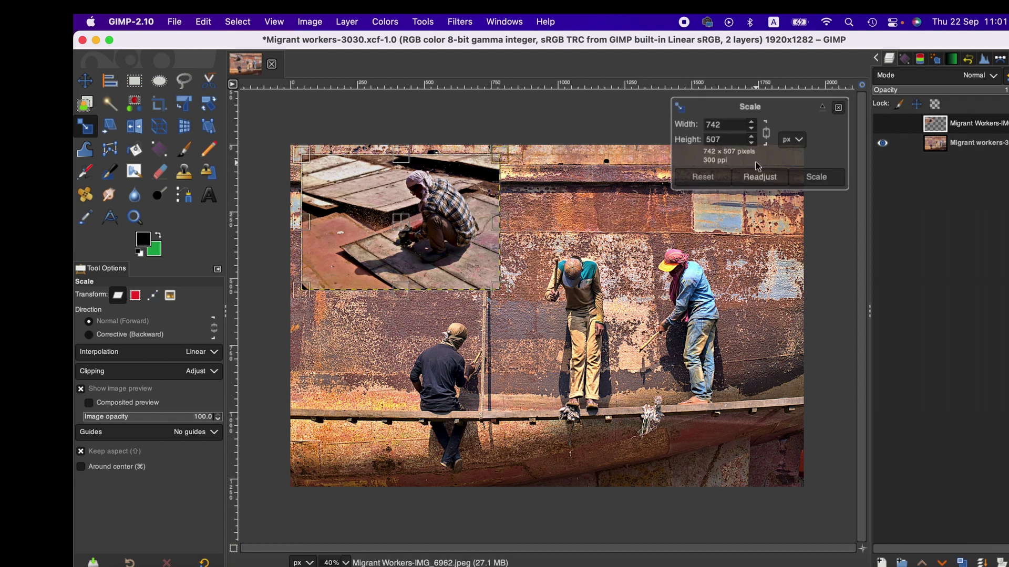
pyautogui.moveTo(498, 287)
pyautogui.mouseDown()
pyautogui.moveTo(467, 253)
pyautogui.moveTo(512, 296)
pyautogui.mouseUp()
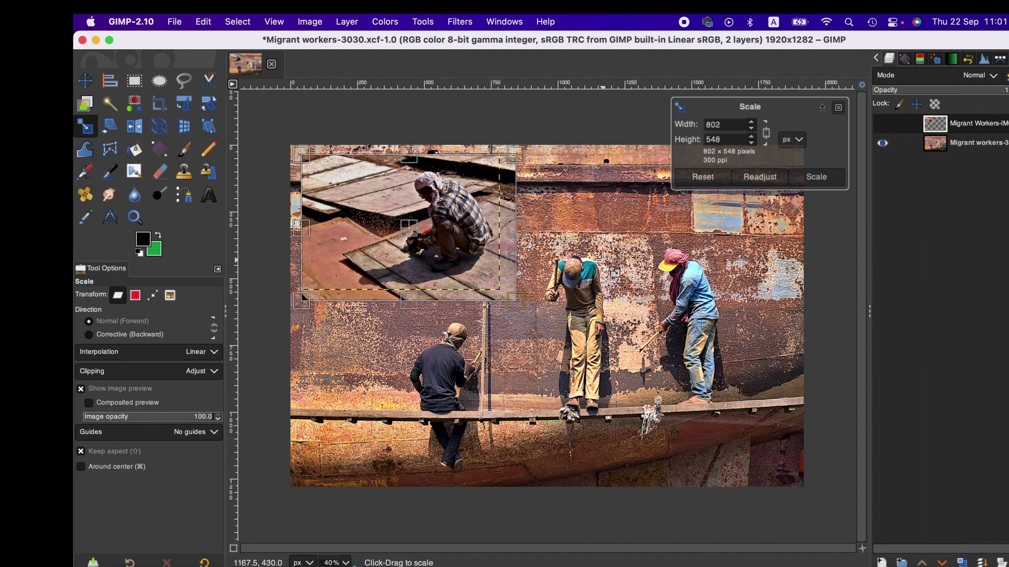
pyautogui.click(816, 177)
pyautogui.click(454, 182)
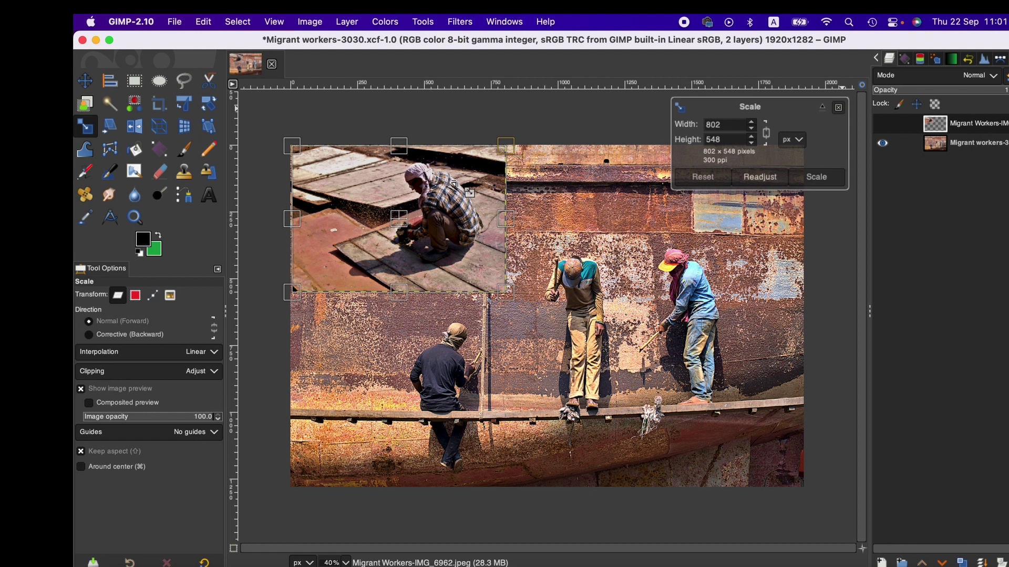
pyautogui.press('Return')
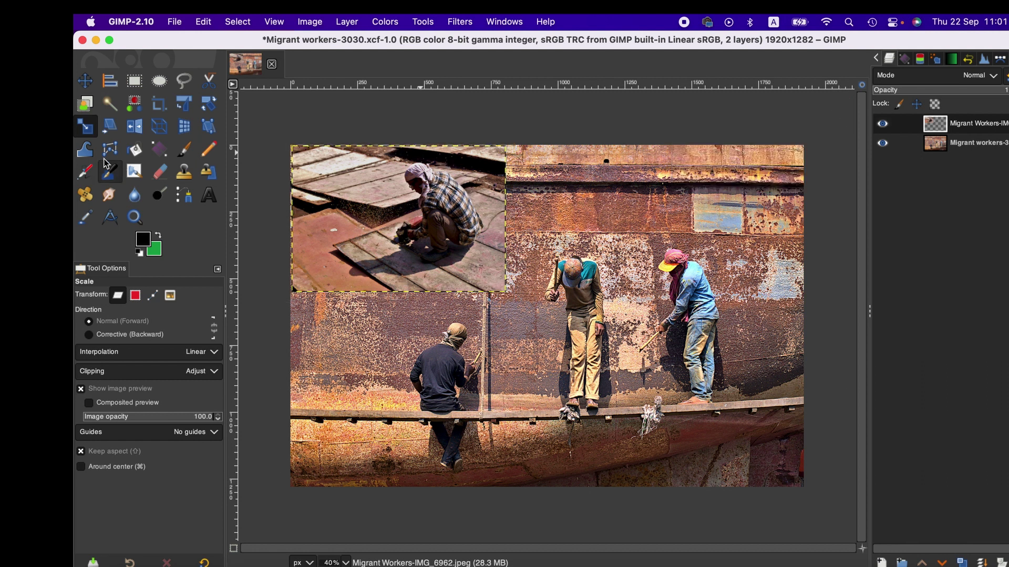
pyautogui.click(117, 126)
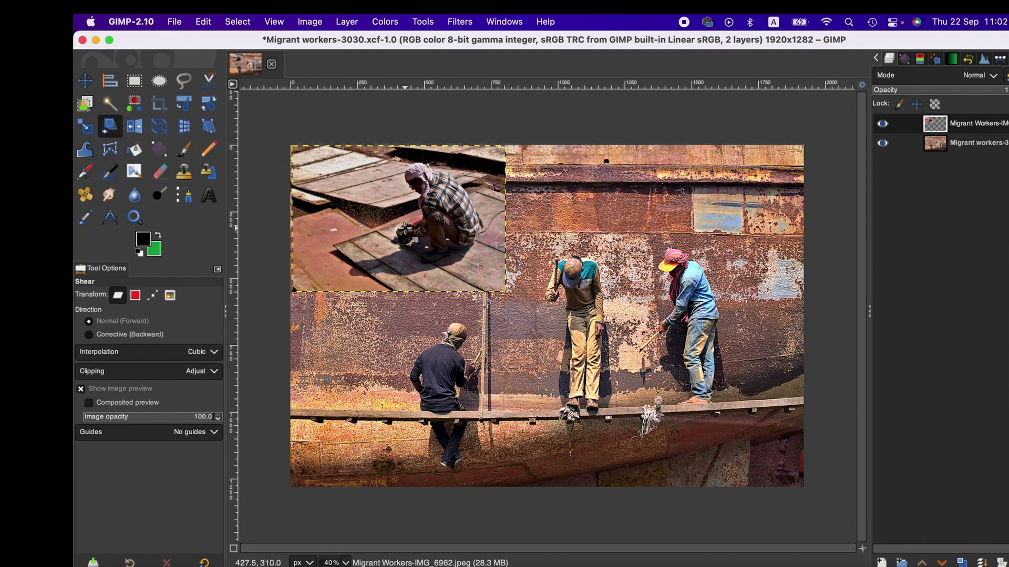
# Step: Preview a horizontal shear of about 91 on the welder photo layer
pyautogui.click(406, 228)
pyautogui.moveTo(796, 122)
pyautogui.mouseDown()
pyautogui.moveTo(777, 122)
pyautogui.moveTo(788, 122)
pyautogui.mouseUp()
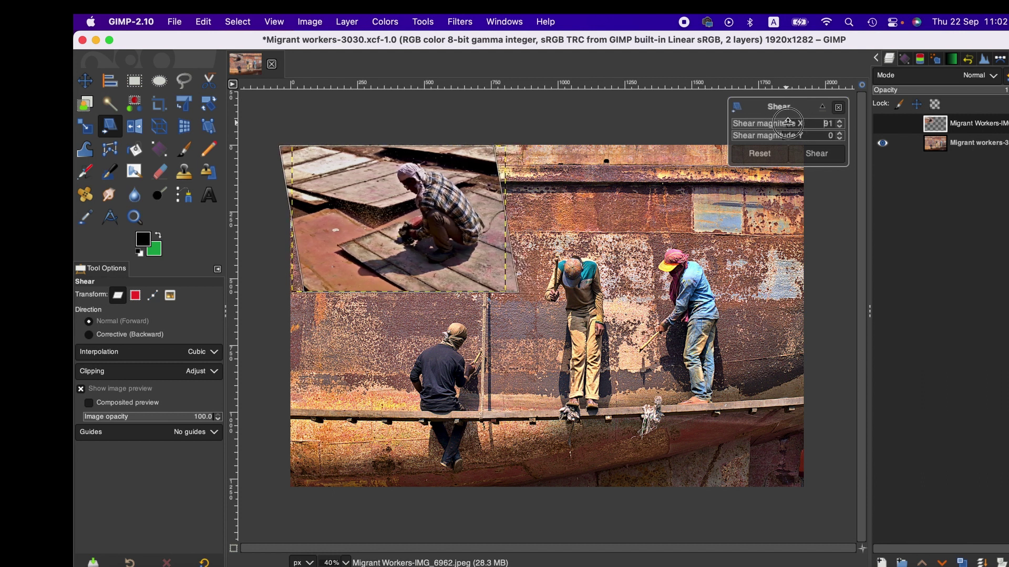
# Step: Mirror the inset welder photo horizontally with the Flip tool
pyautogui.click(816, 154)
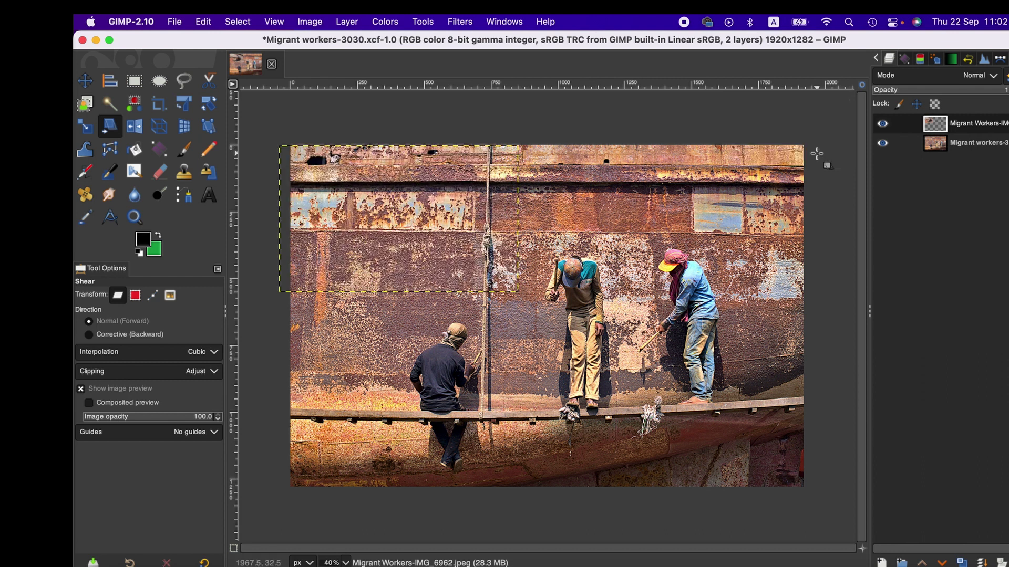
pyautogui.click(136, 132)
pyautogui.click(373, 197)
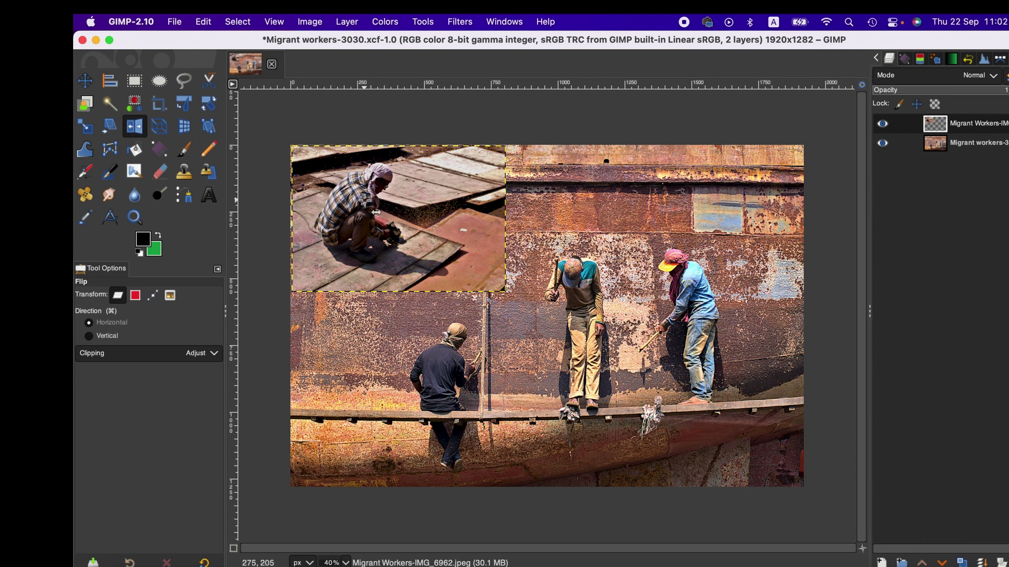
pyautogui.click(399, 212)
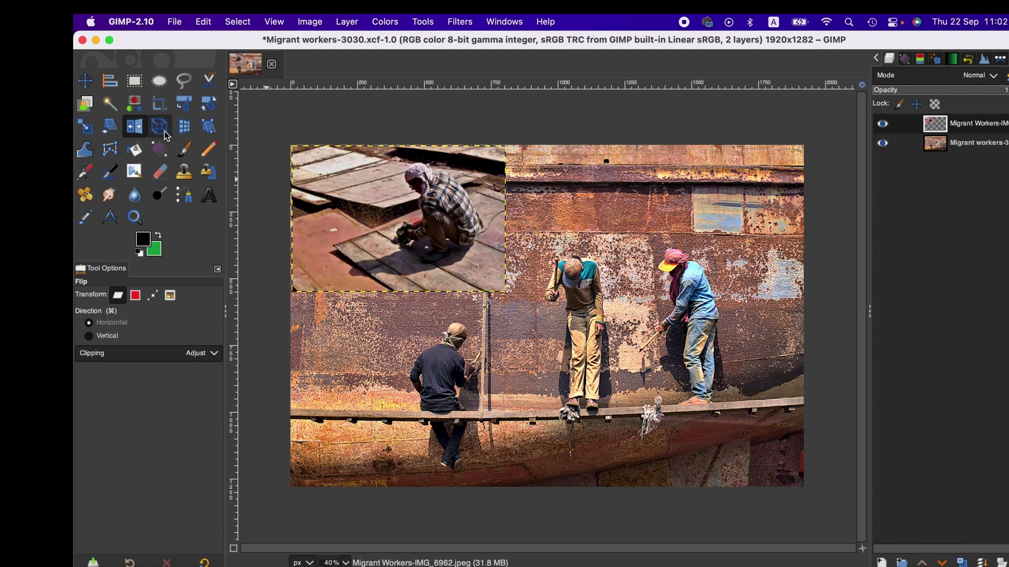
pyautogui.click(374, 210)
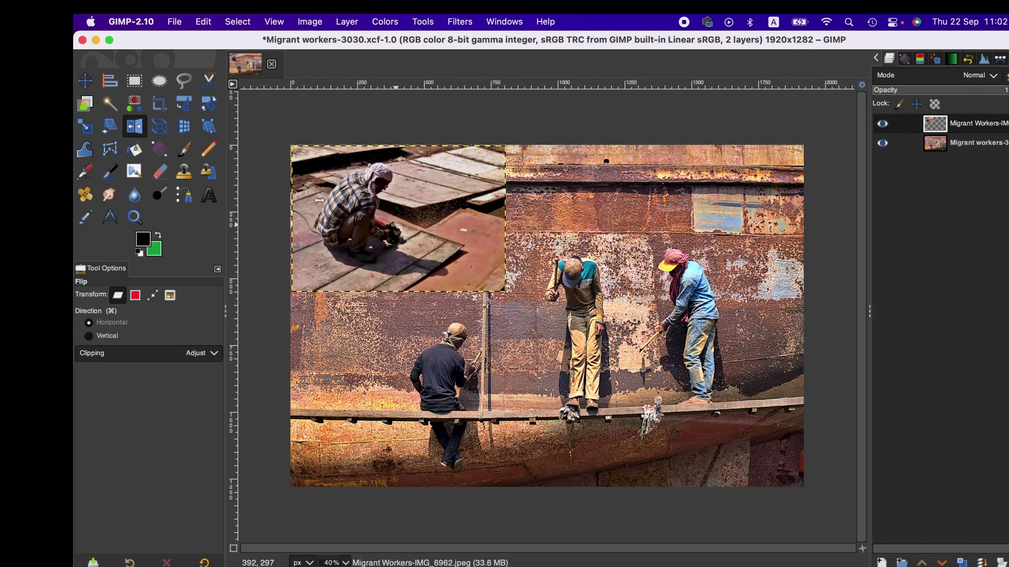
# Step: Start a perspective change on the inset photo, raising its bottom corners
pyautogui.click(169, 131)
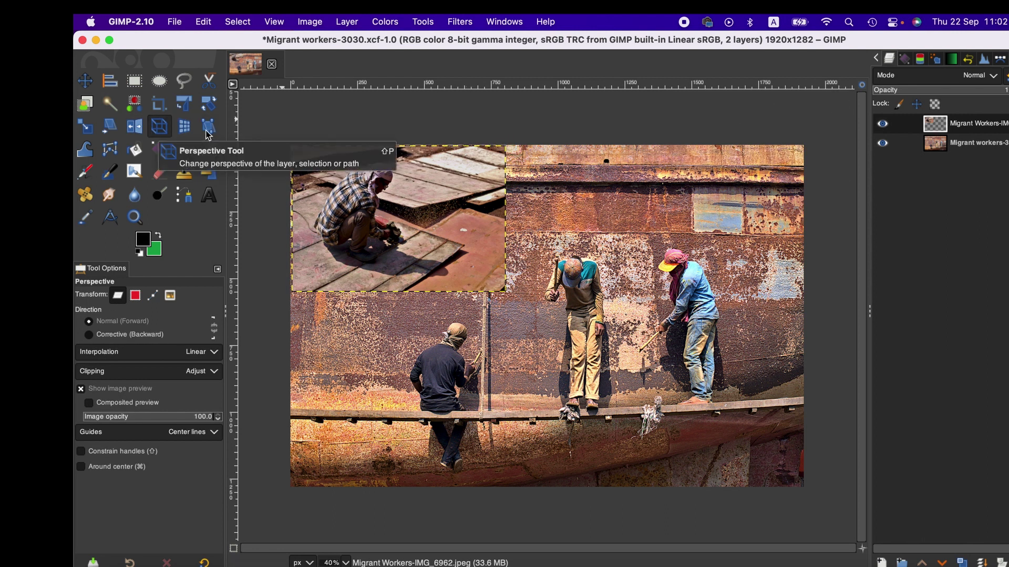
pyautogui.click(415, 222)
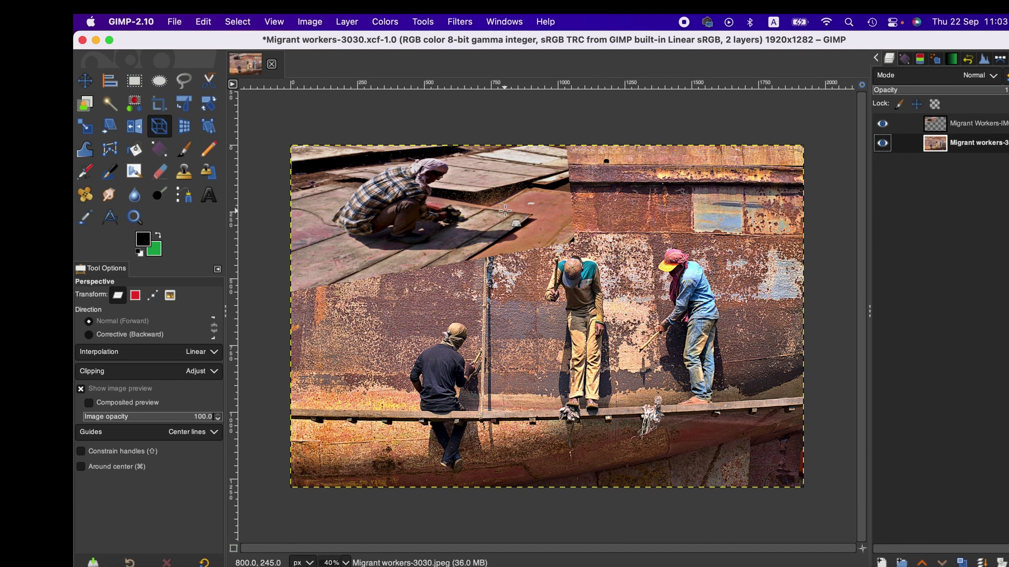
pyautogui.click(488, 220)
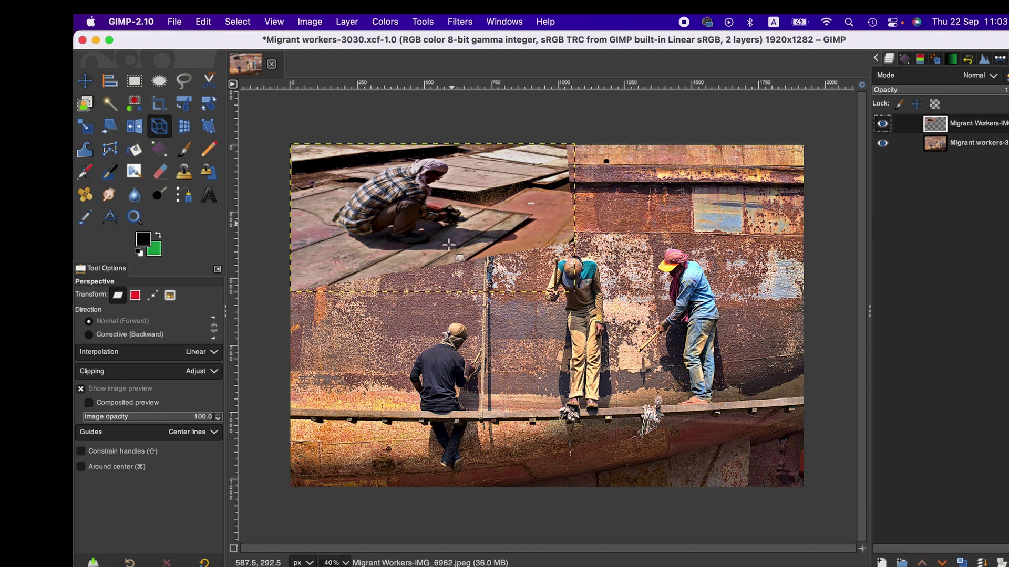
pyautogui.moveTo(293, 287); pyautogui.dragTo(295, 225)
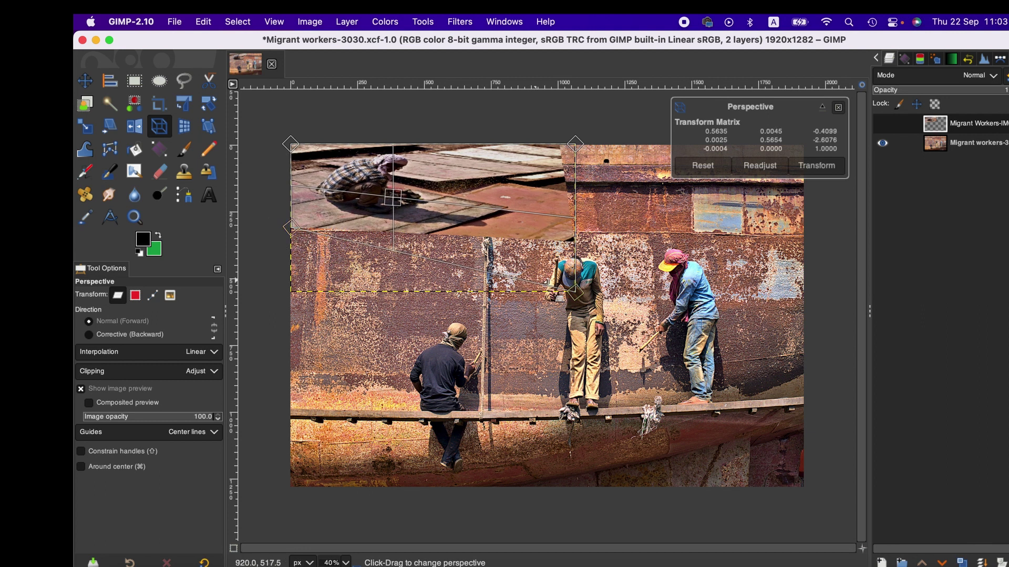
pyautogui.moveTo(575, 290); pyautogui.dragTo(565, 269)
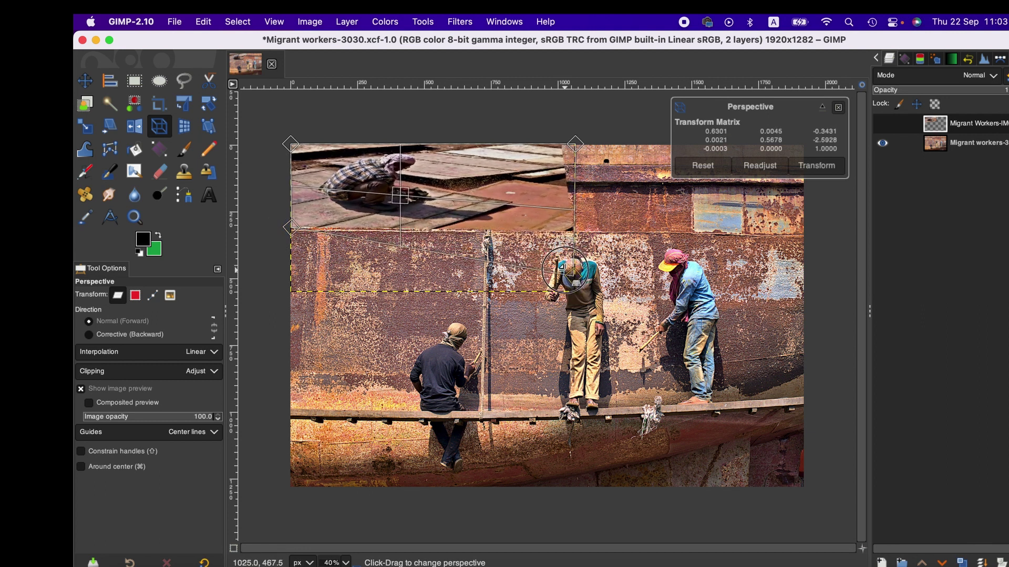
pyautogui.moveTo(576, 142); pyautogui.dragTo(588, 141)
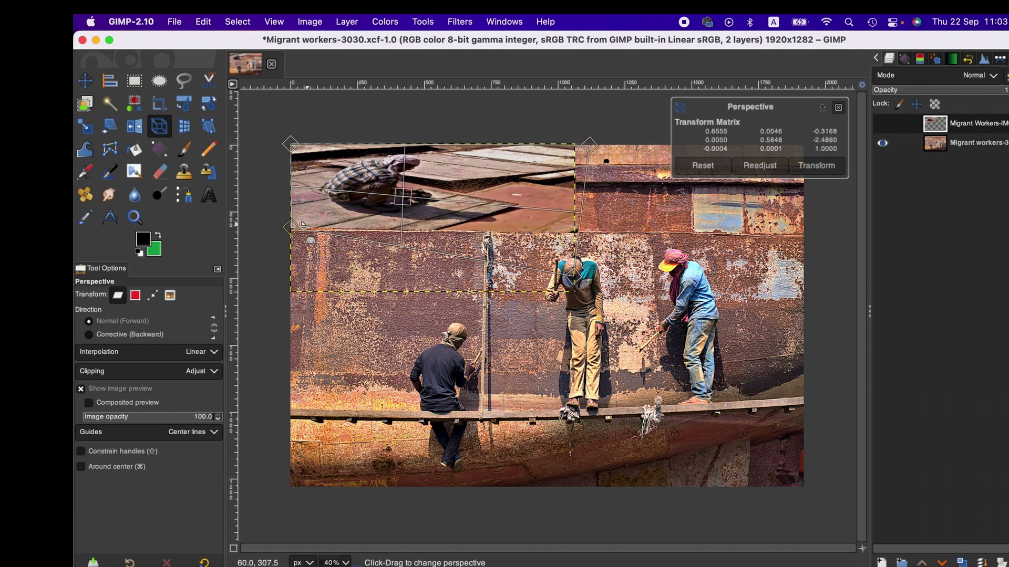
pyautogui.moveTo(292, 226); pyautogui.dragTo(294, 229)
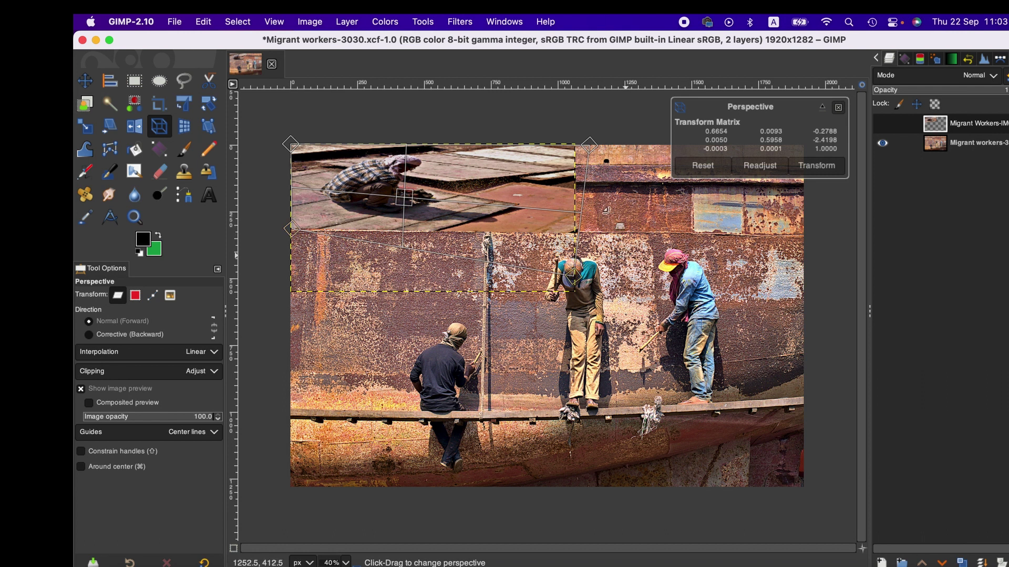
# Step: Fine-tune the inset's right-side corners, apply the perspective, and select the Migrant workers-3030 layer
pyautogui.moveTo(574, 277); pyautogui.dragTo(577, 243)
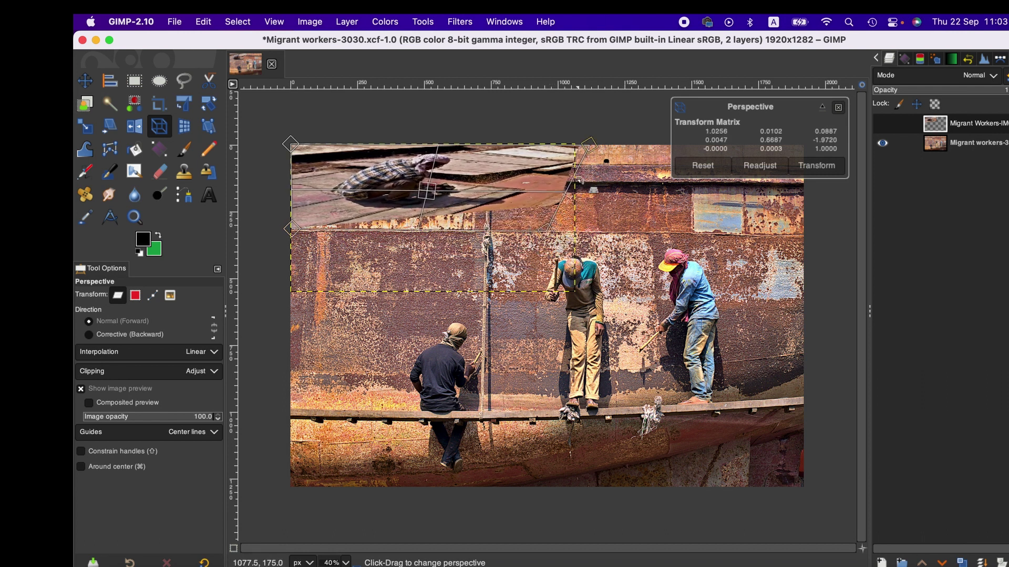
pyautogui.moveTo(587, 141)
pyautogui.mouseDown()
pyautogui.moveTo(545, 142)
pyautogui.moveTo(580, 149)
pyautogui.mouseUp()
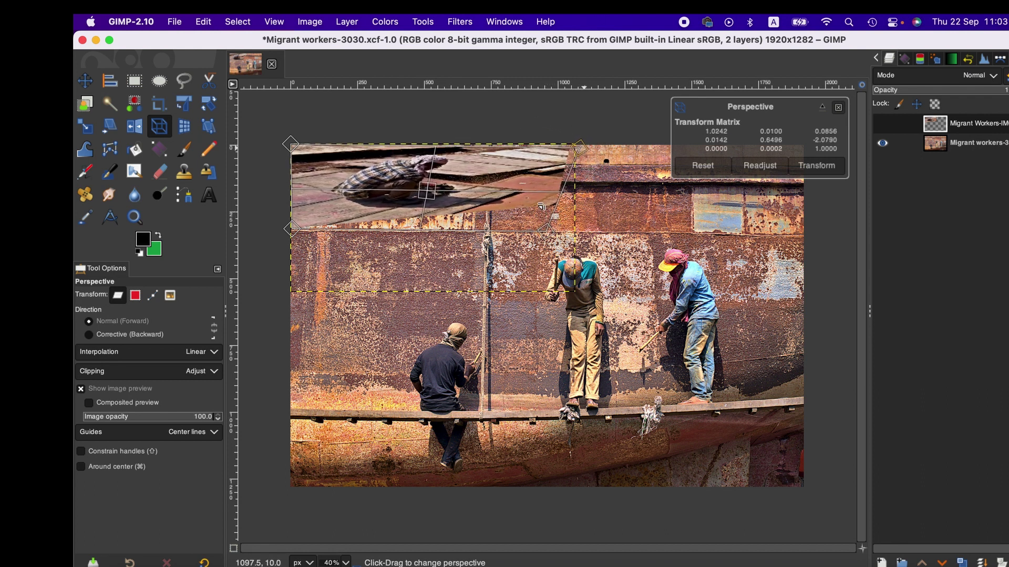
pyautogui.moveTo(543, 235); pyautogui.dragTo(573, 270)
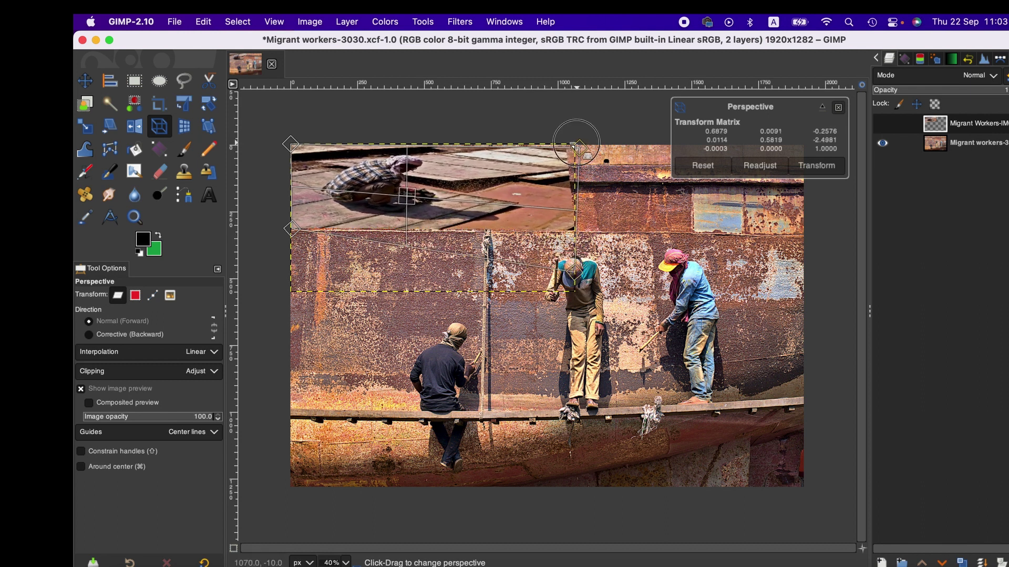
pyautogui.moveTo(579, 147); pyautogui.dragTo(587, 144)
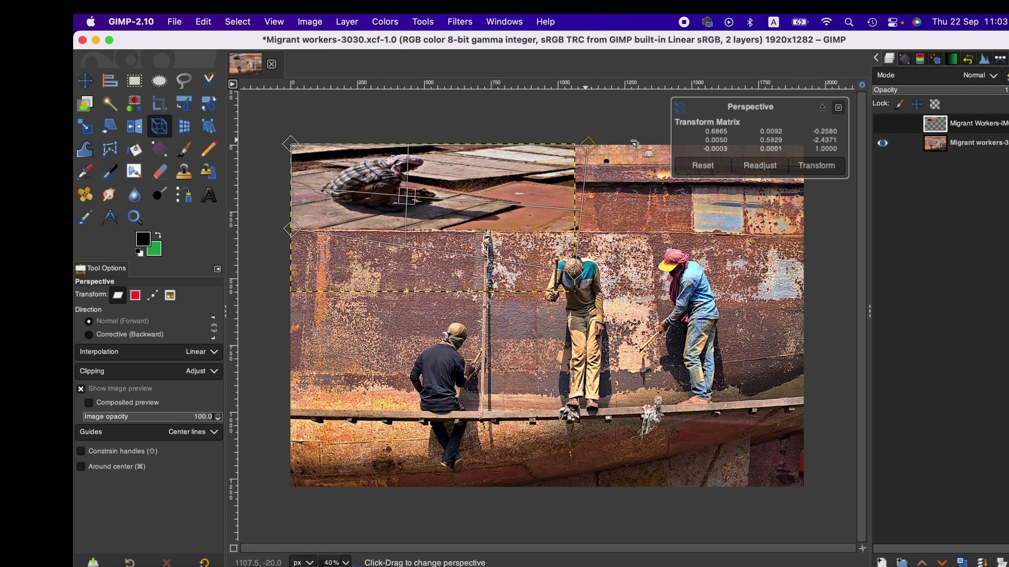
pyautogui.click(812, 167)
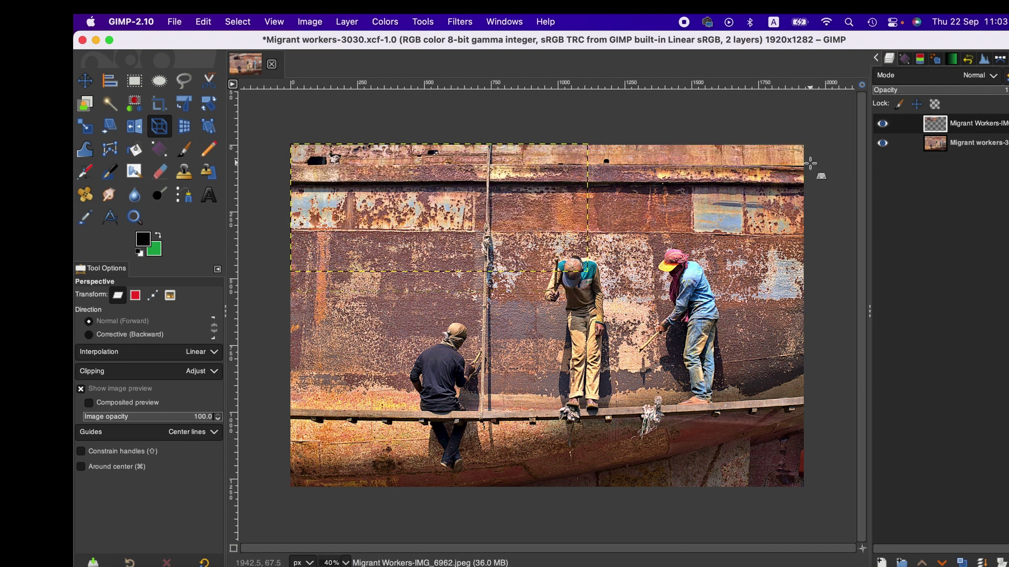
pyautogui.click(970, 143)
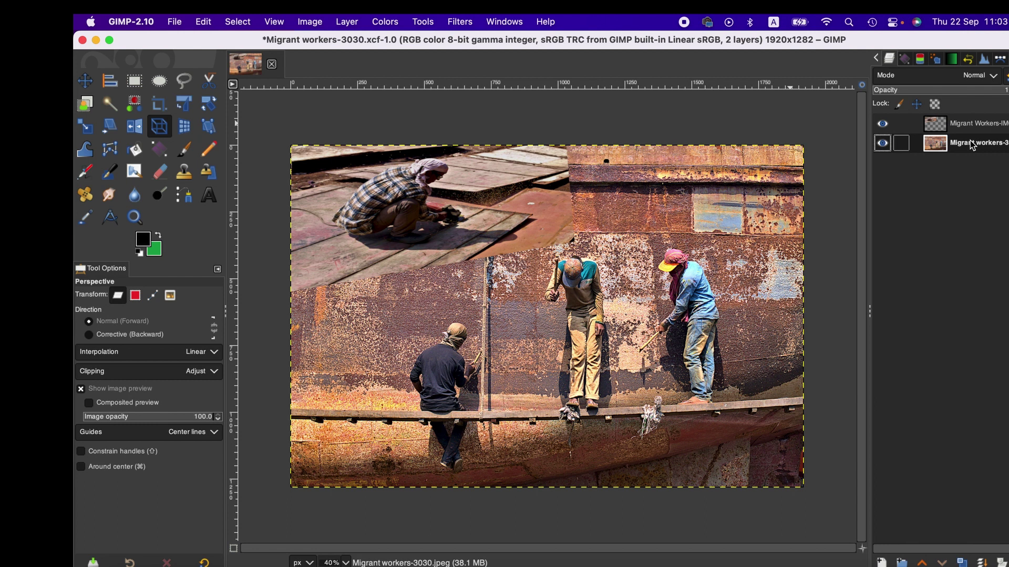
pyautogui.click(184, 126)
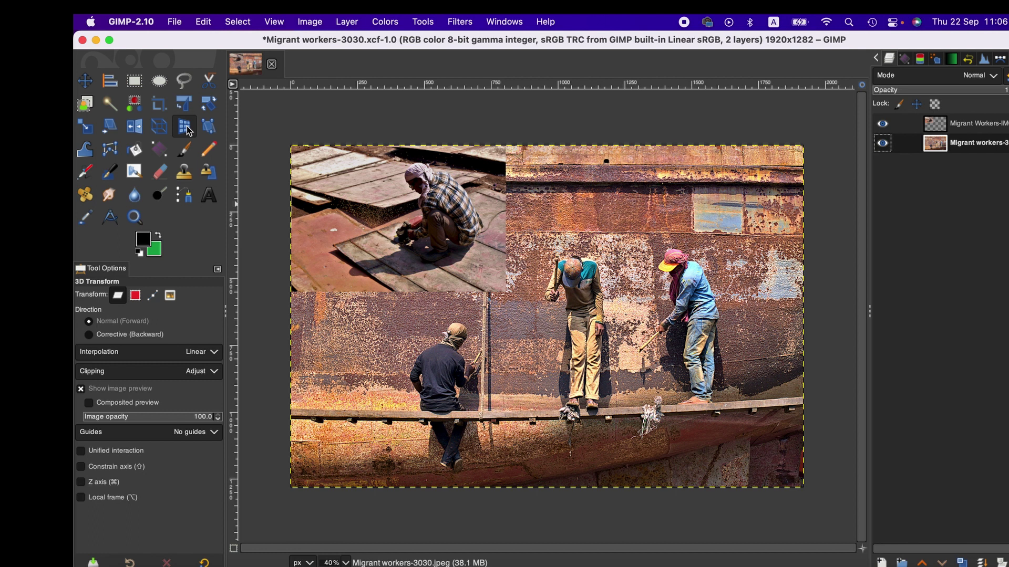
# Step: Try 3D rotations on the inset photo, reset them, then apply and undo a 34° Y tilt
pyautogui.click(357, 206)
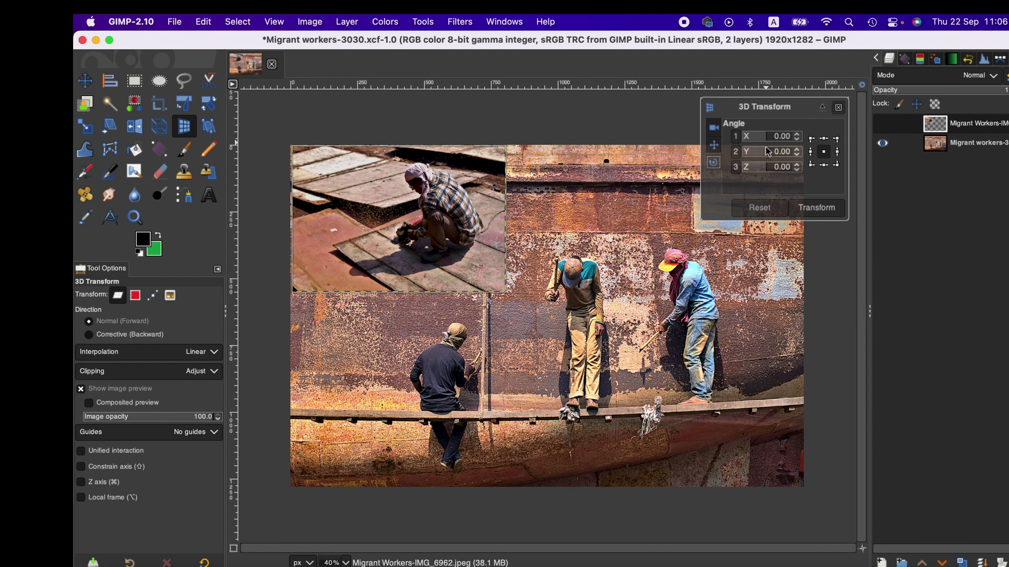
pyautogui.moveTo(766, 166); pyautogui.dragTo(746, 113)
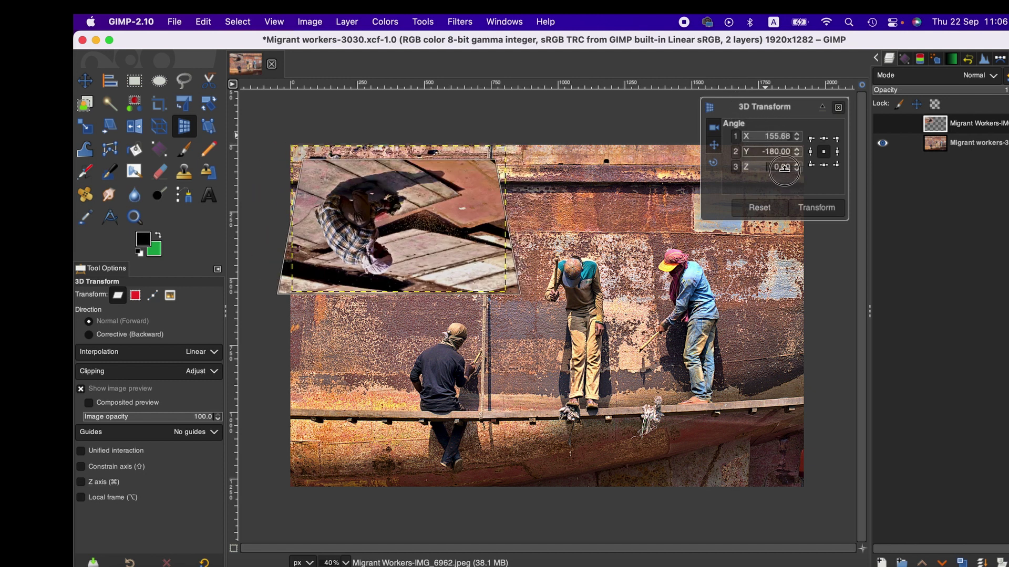
pyautogui.moveTo(783, 167); pyautogui.dragTo(781, 166)
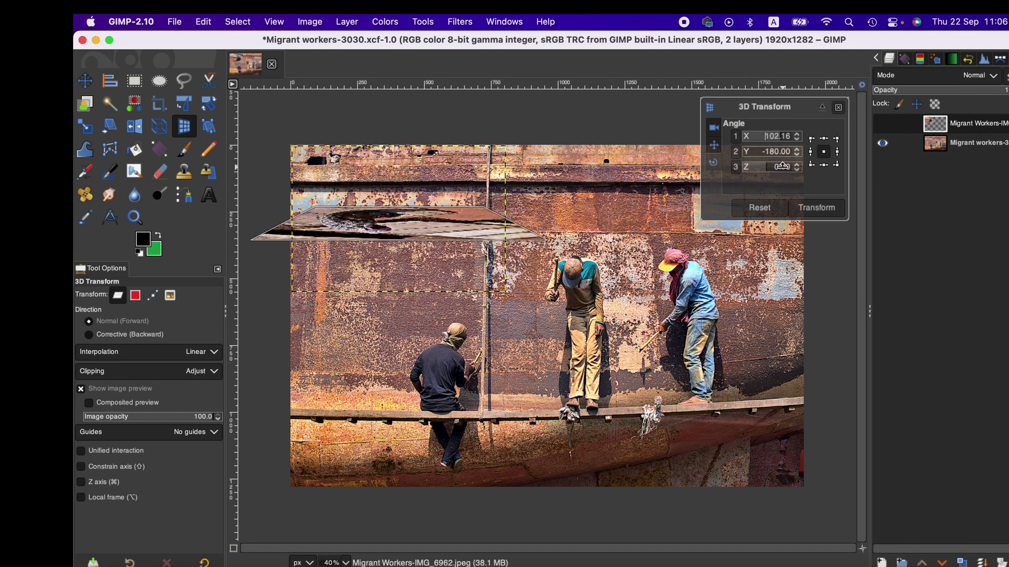
pyautogui.click(768, 210)
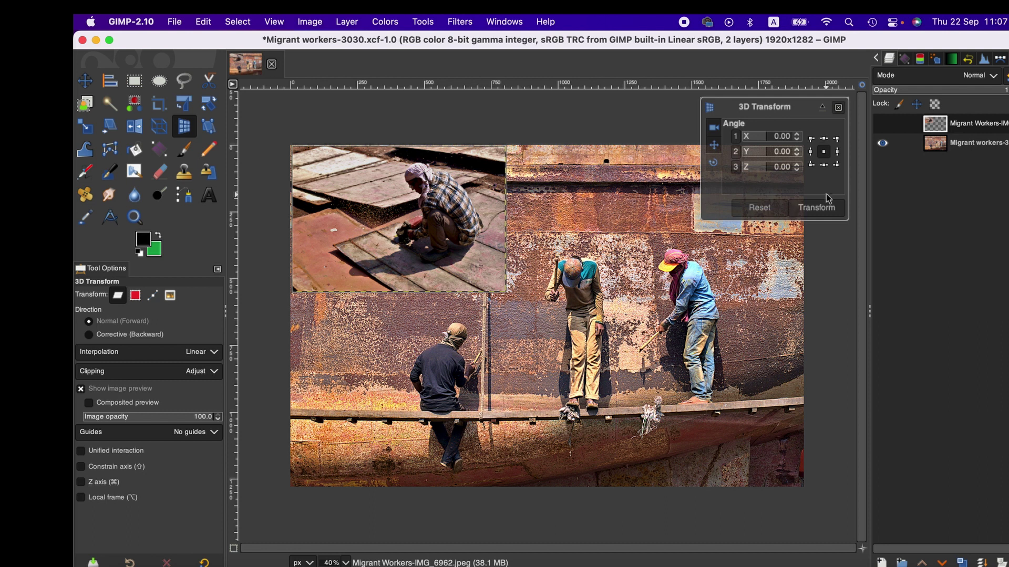
pyautogui.moveTo(772, 152); pyautogui.dragTo(784, 151)
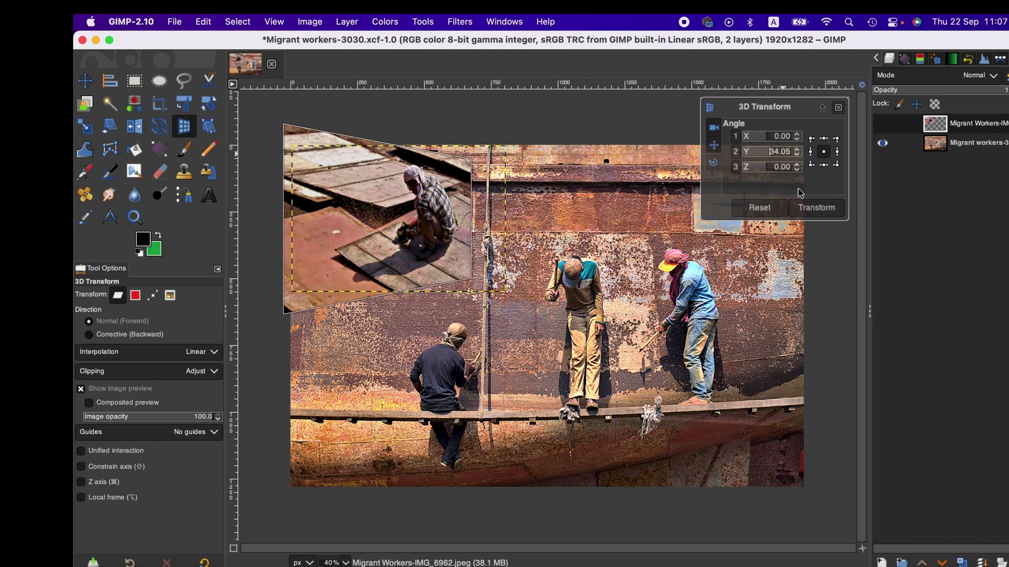
pyautogui.click(811, 208)
pyautogui.press('super+z')
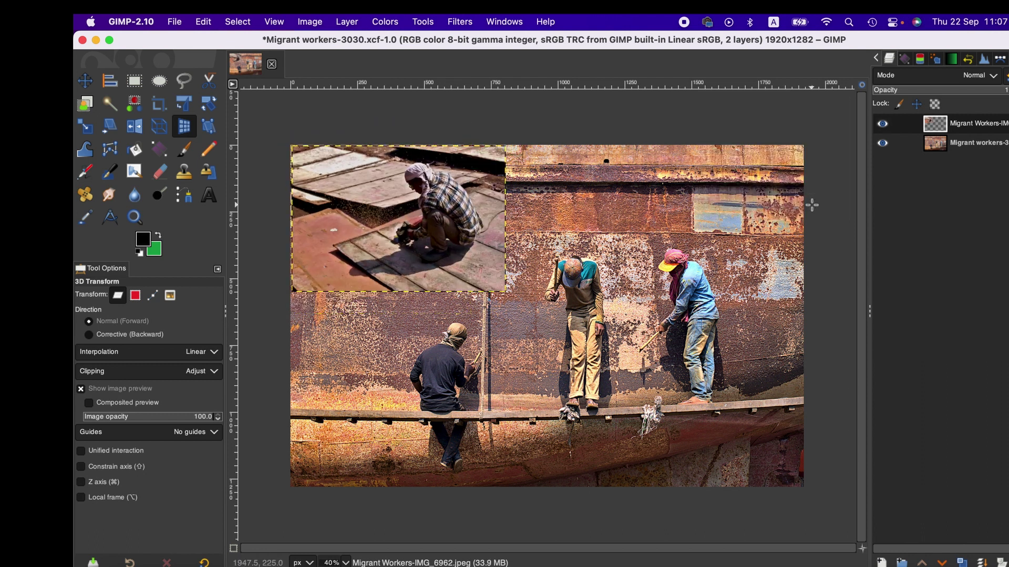
# Step: Rotate and resize the inset photo around a single Handle Transform handle and apply it
pyautogui.click(210, 130)
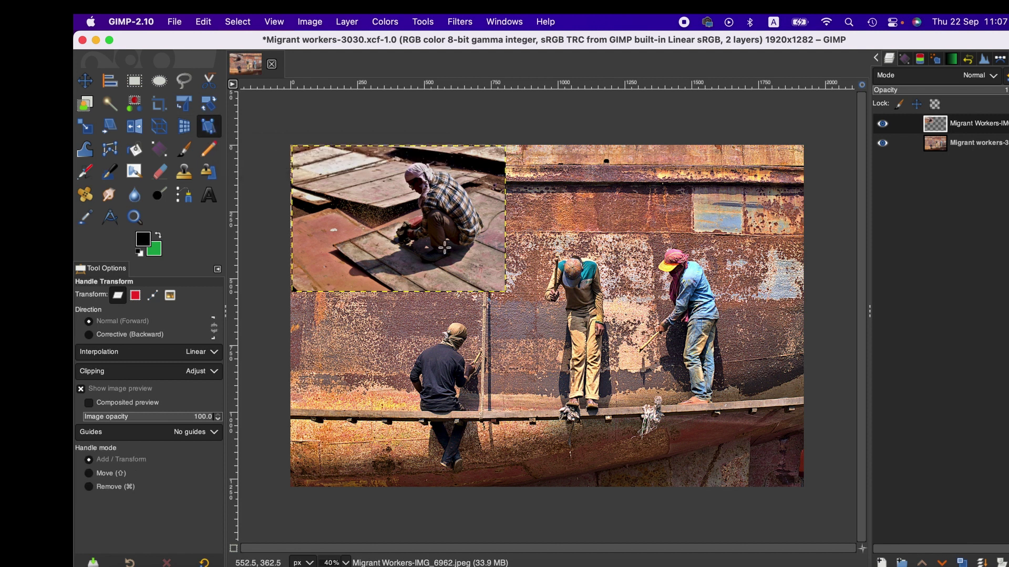
pyautogui.click(443, 247)
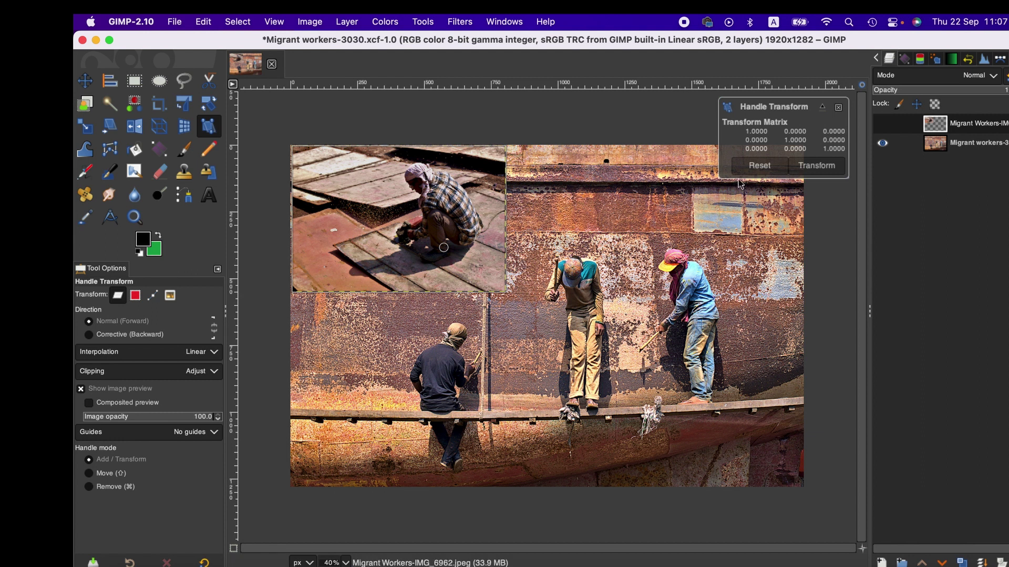
pyautogui.moveTo(480, 295); pyautogui.dragTo(465, 339)
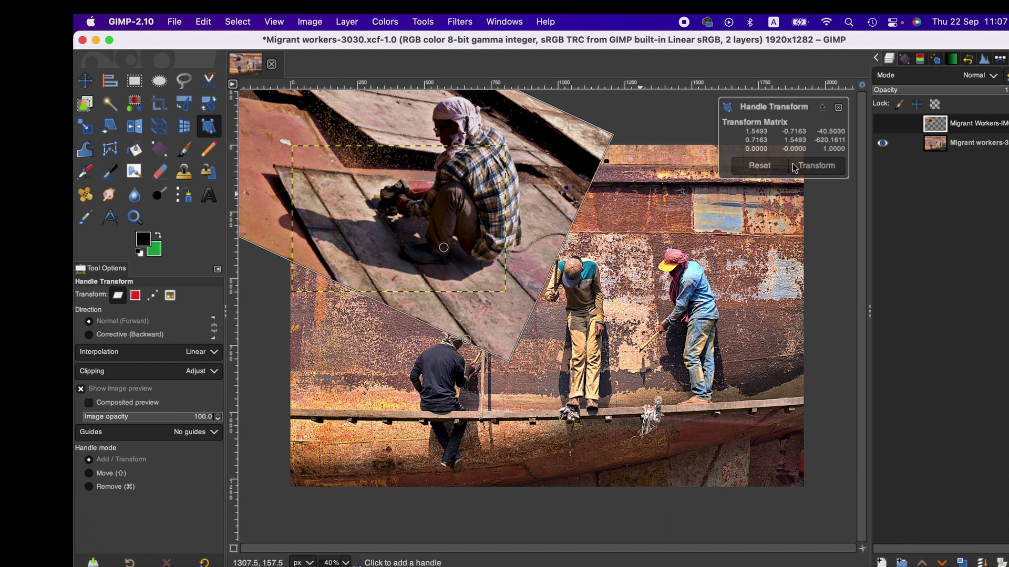
pyautogui.click(829, 174)
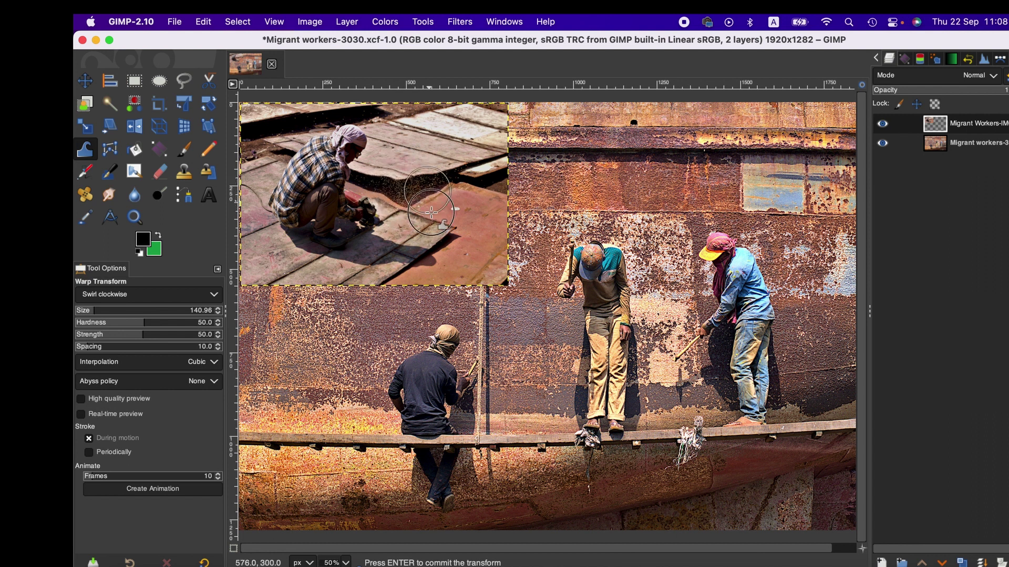
pyautogui.moveTo(414, 208)
pyautogui.mouseDown()
pyautogui.moveTo(416, 175)
pyautogui.moveTo(415, 204)
pyautogui.moveTo(403, 179)
pyautogui.moveTo(434, 183)
pyautogui.moveTo(406, 212)
pyautogui.moveTo(404, 186)
pyautogui.moveTo(455, 186)
pyautogui.moveTo(431, 214)
pyautogui.moveTo(432, 172)
pyautogui.moveTo(460, 200)
pyautogui.moveTo(437, 197)
pyautogui.moveTo(462, 174)
pyautogui.moveTo(451, 216)
pyautogui.moveTo(451, 182)
pyautogui.moveTo(475, 194)
pyautogui.moveTo(445, 200)
pyautogui.moveTo(455, 176)
pyautogui.moveTo(452, 202)
pyautogui.mouseUp()
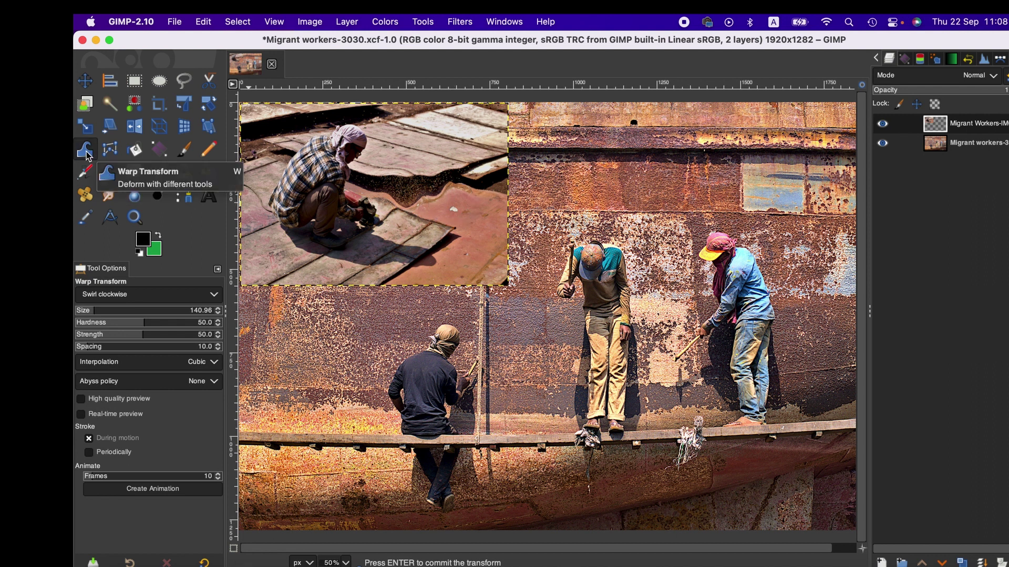
pyautogui.press('Escape')
pyautogui.click(113, 151)
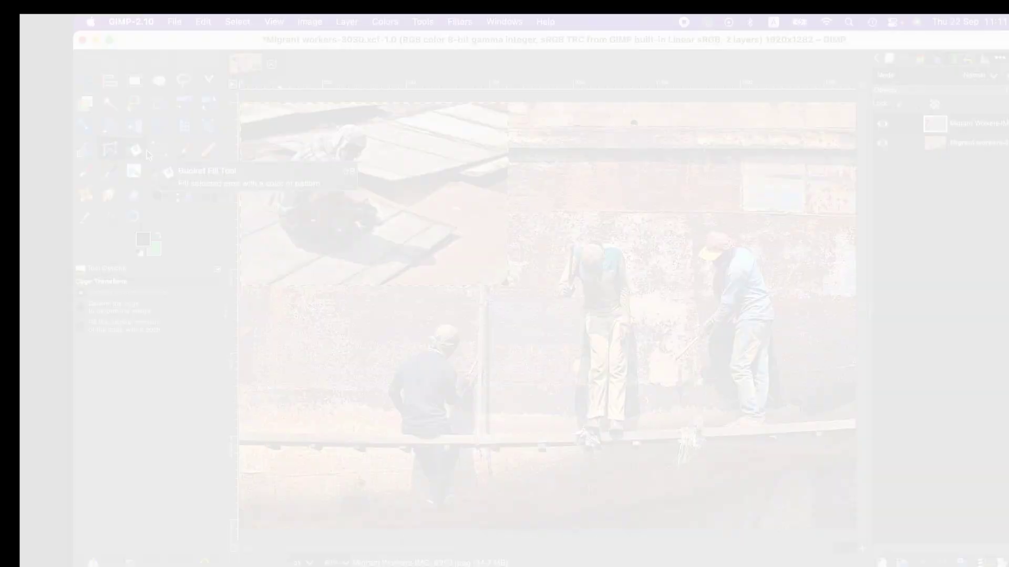
# Step: Set Bucket Fill opacity to about 49 and try red, then orange, as foreground colour
pyautogui.click(140, 151)
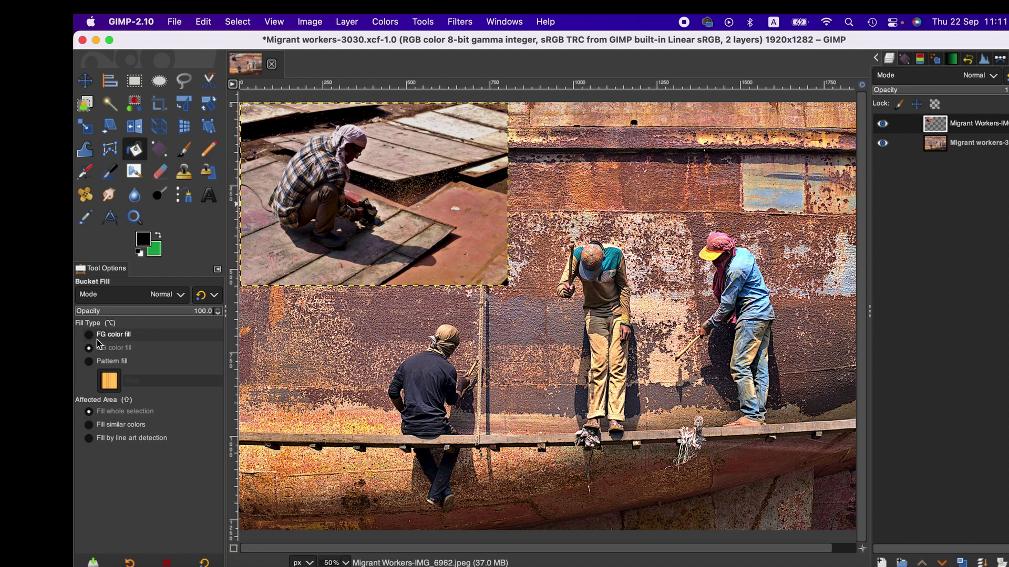
pyautogui.click(143, 310)
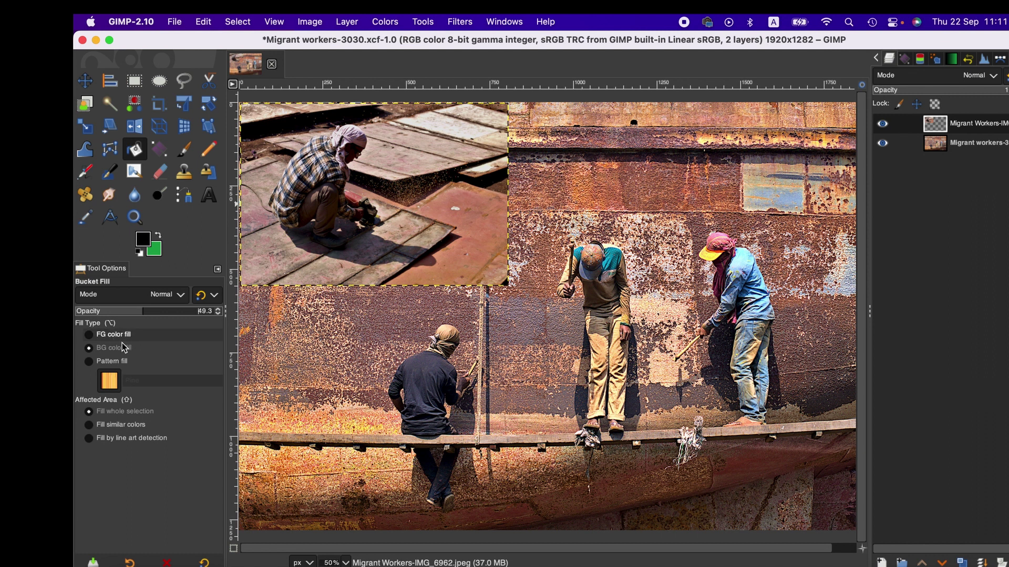
pyautogui.click(143, 239)
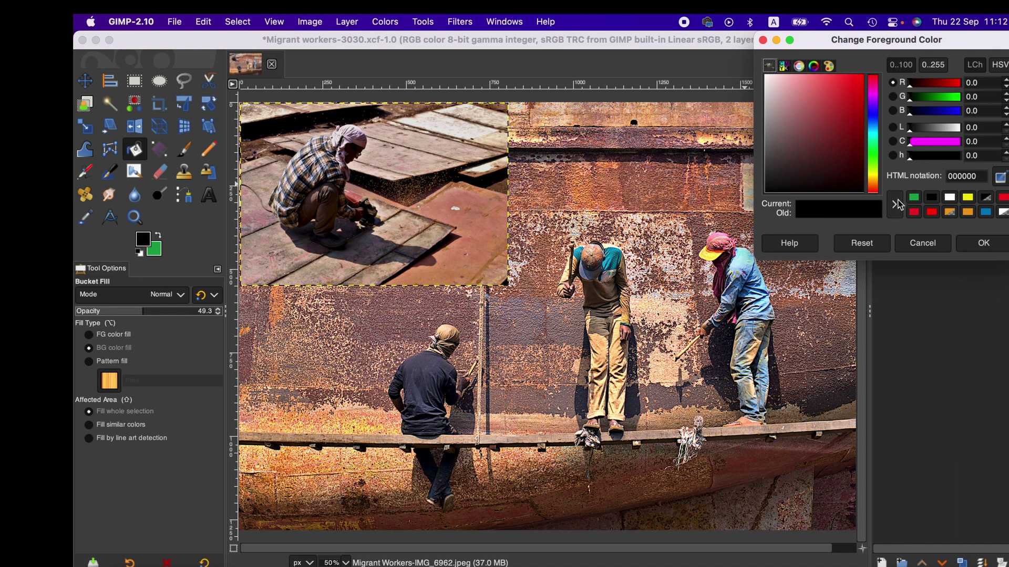
pyautogui.click(913, 198)
pyautogui.click(914, 211)
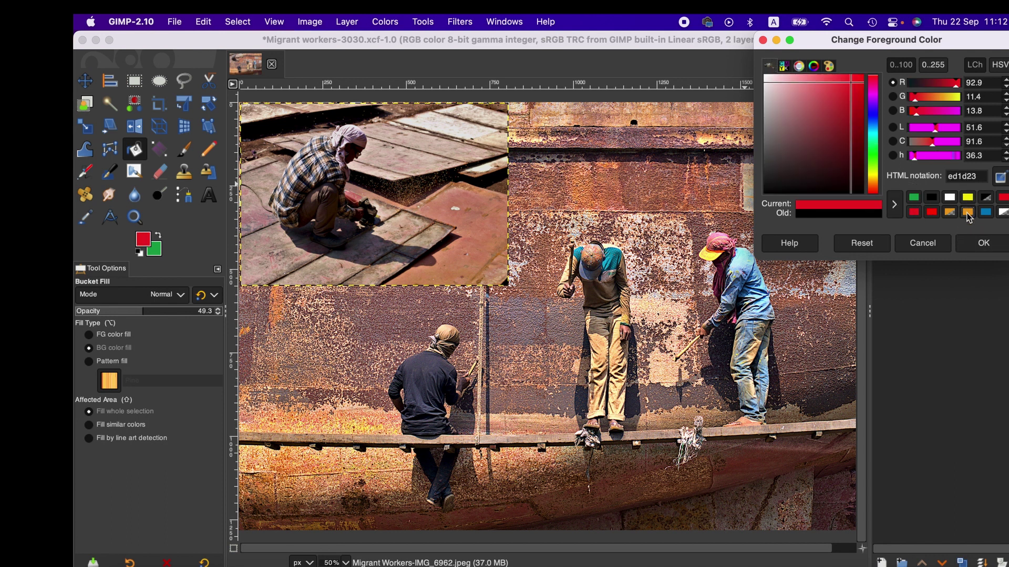
pyautogui.click(967, 213)
pyautogui.click(983, 242)
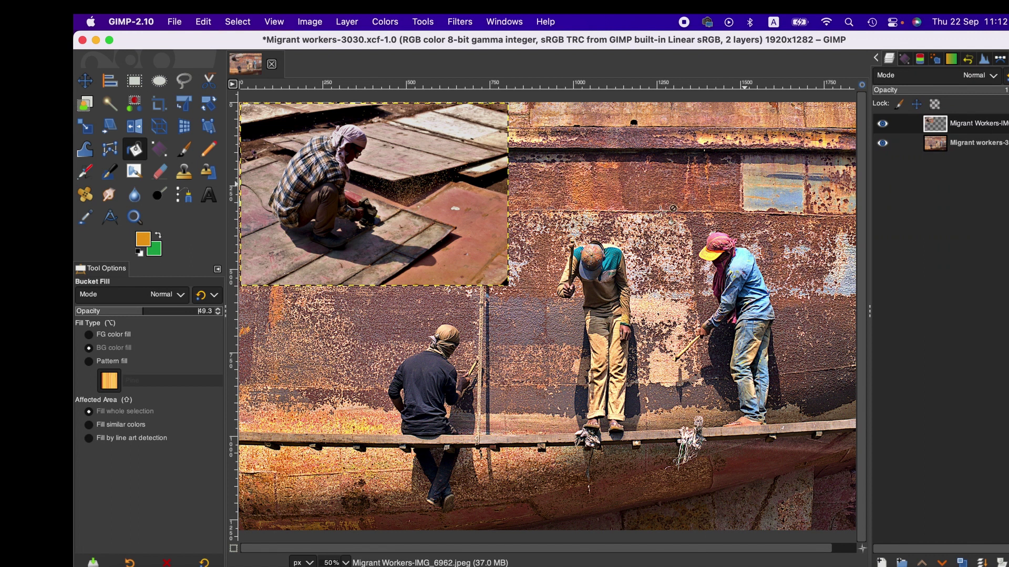
# Step: Reset colours to default black and white and fill the inset with semi-transparent white
pyautogui.click(154, 250)
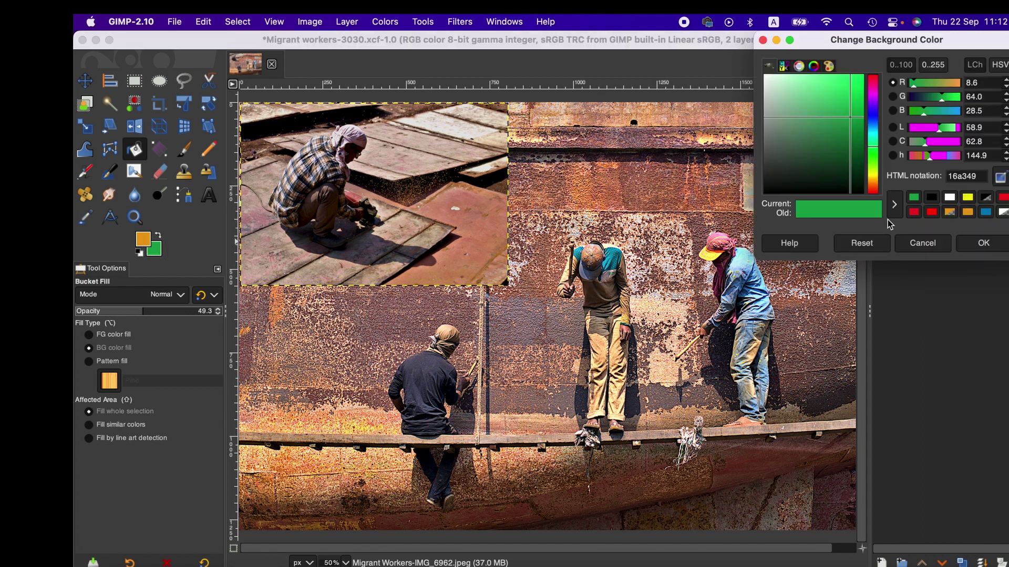
pyautogui.click(932, 198)
pyautogui.click(983, 243)
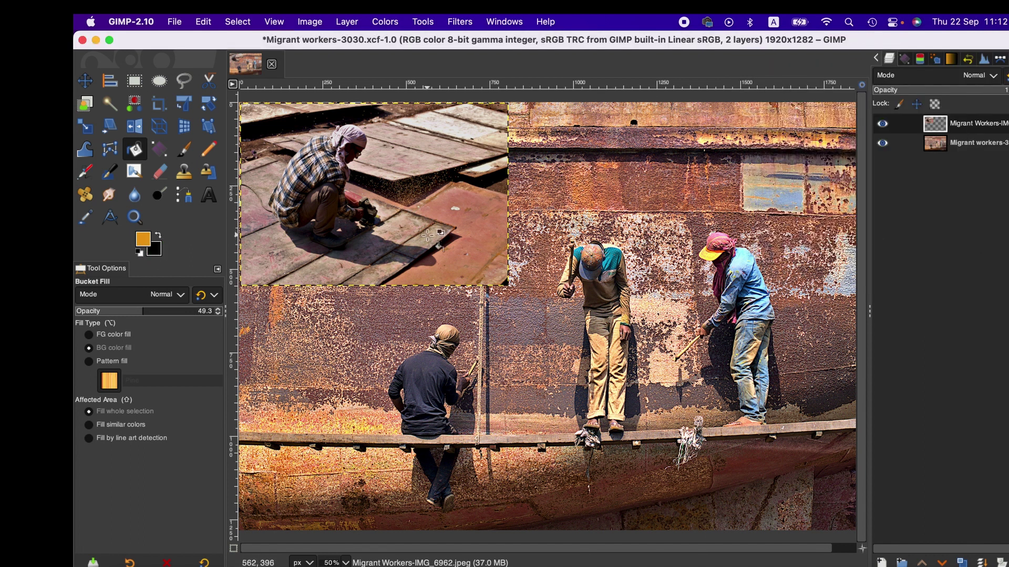
pyautogui.click(140, 253)
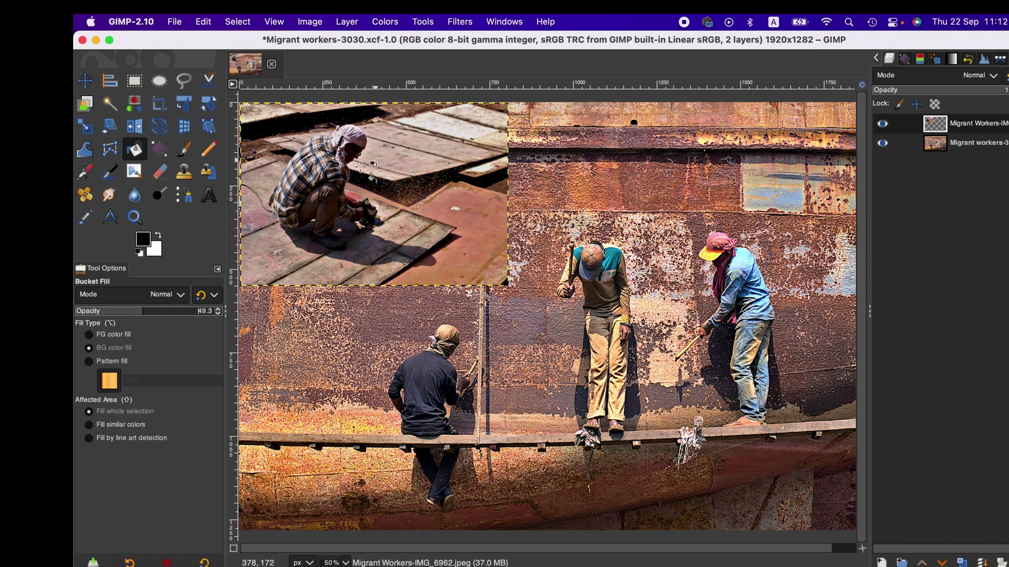
pyautogui.click(381, 151)
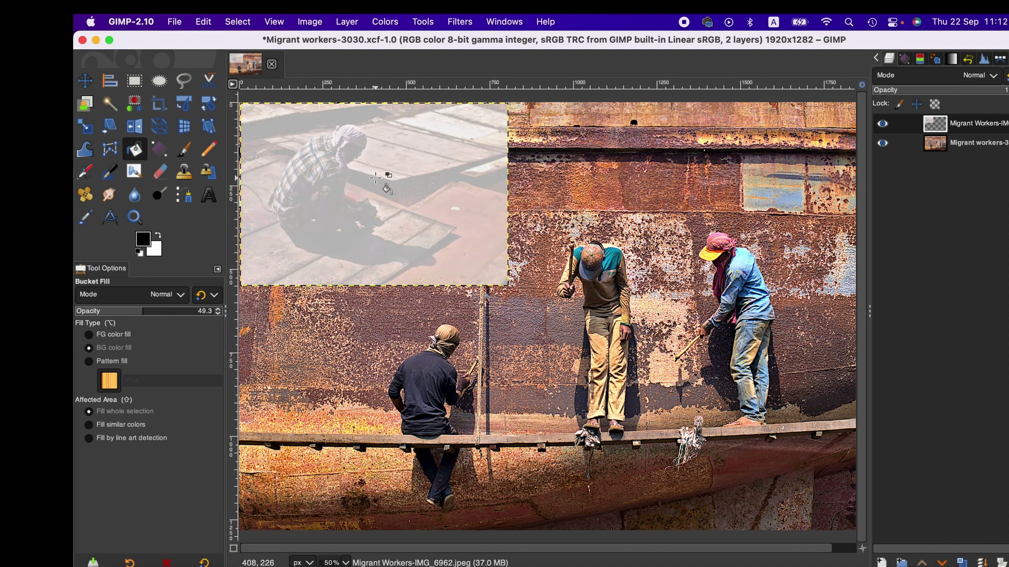
# Step: Undo the white wash, then fill an elliptical selection on the inset and undo that too
pyautogui.press('super+z')
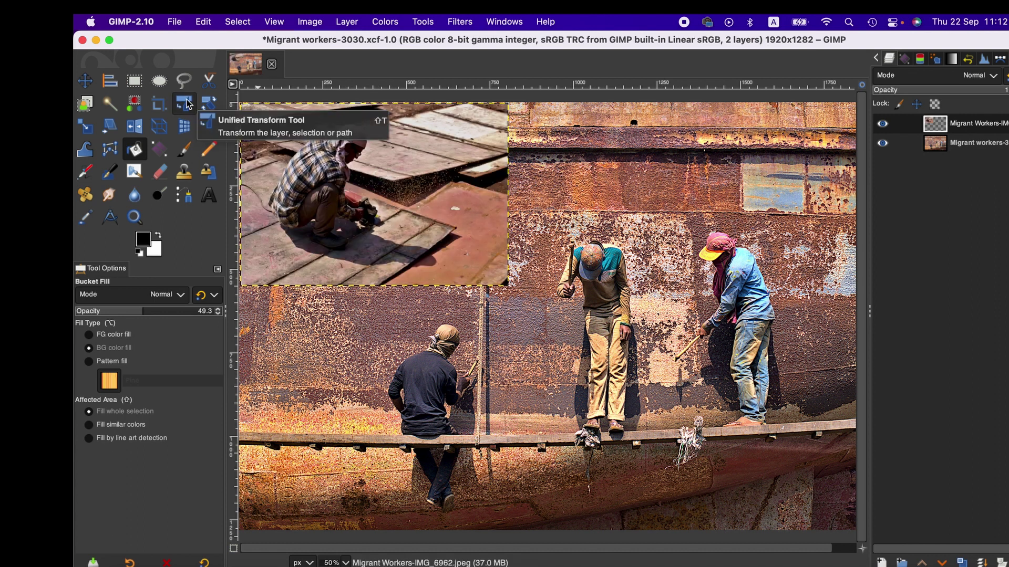
pyautogui.click(161, 81)
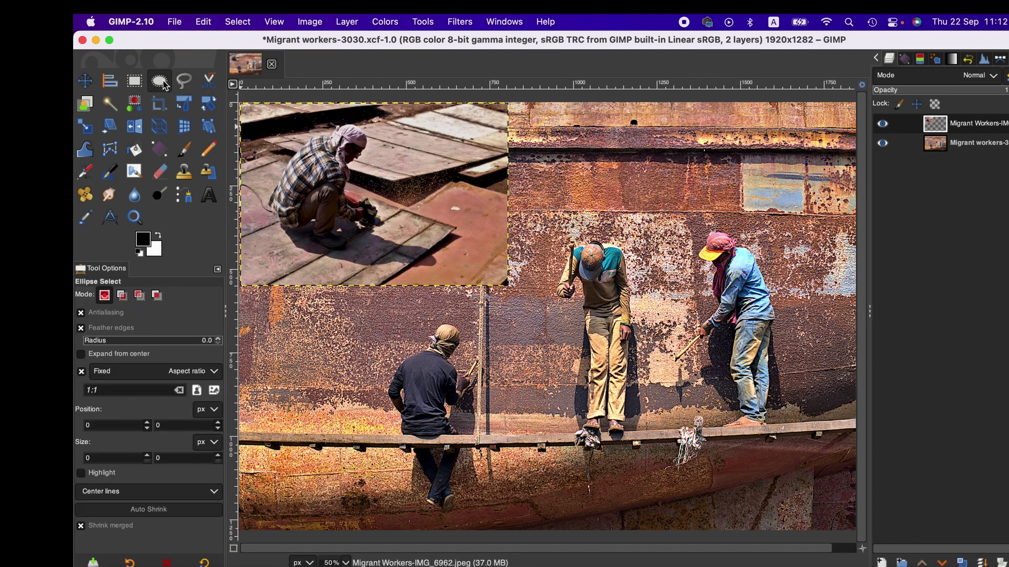
pyautogui.moveTo(405, 229); pyautogui.dragTo(480, 274)
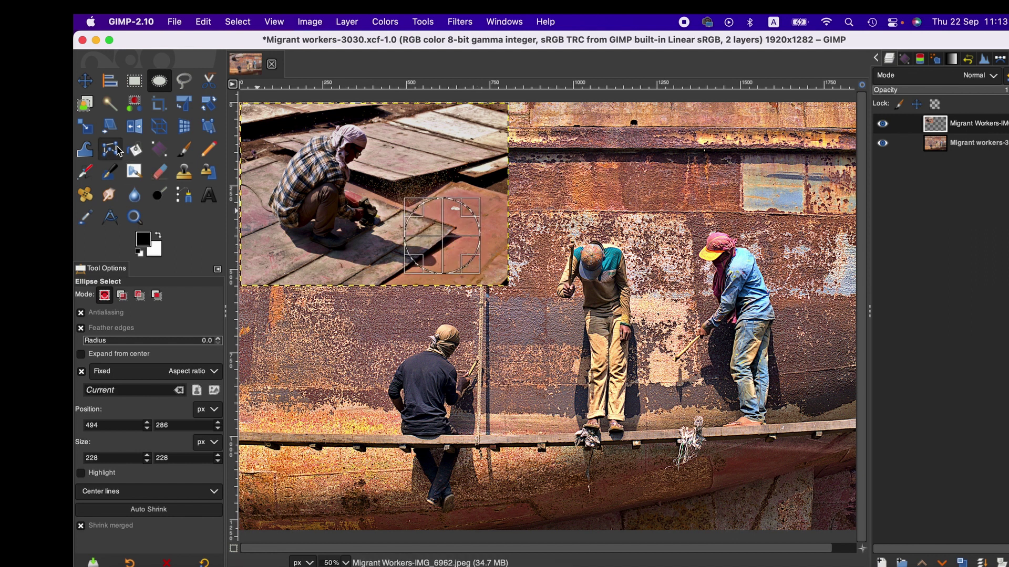
pyautogui.click(134, 150)
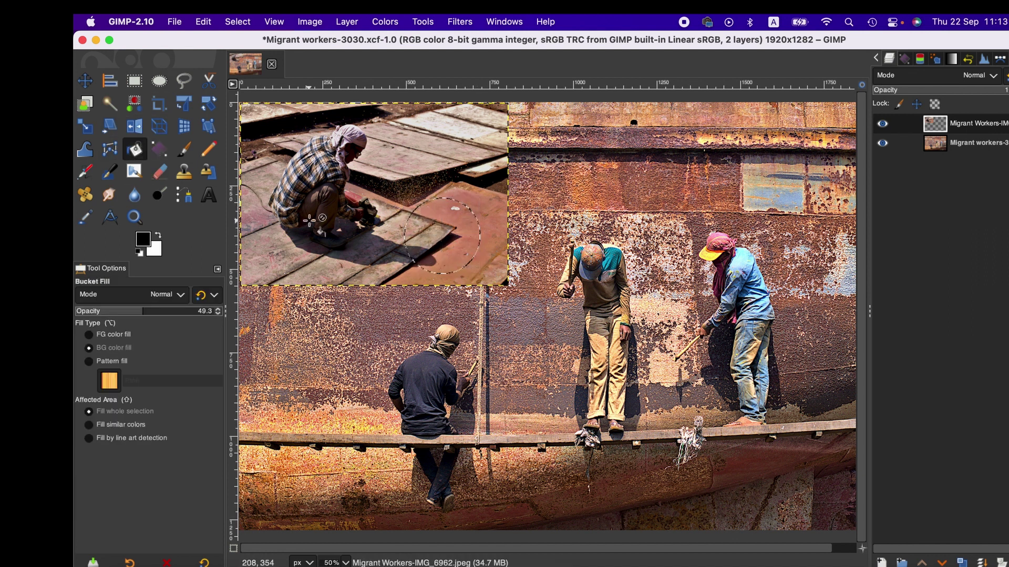
pyautogui.click(433, 231)
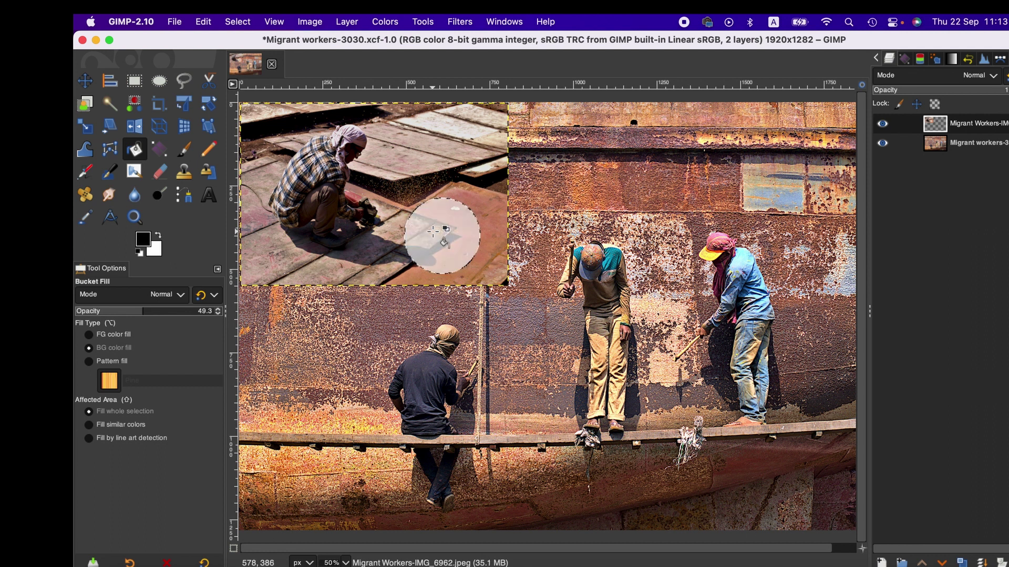
pyautogui.press('super+z')
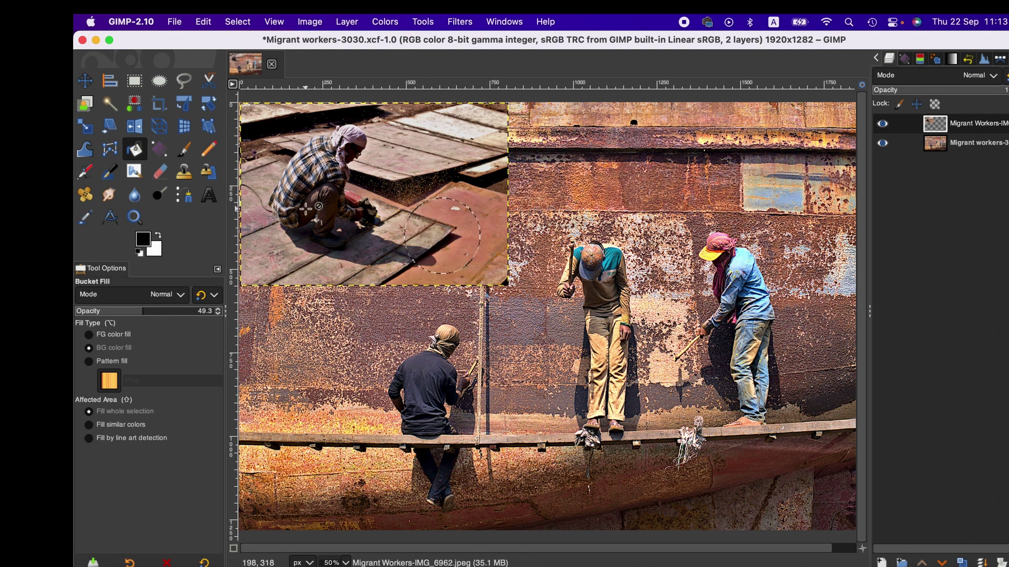
# Step: Switch to the Gradient tool and clear the selection with Select > None
pyautogui.click(164, 149)
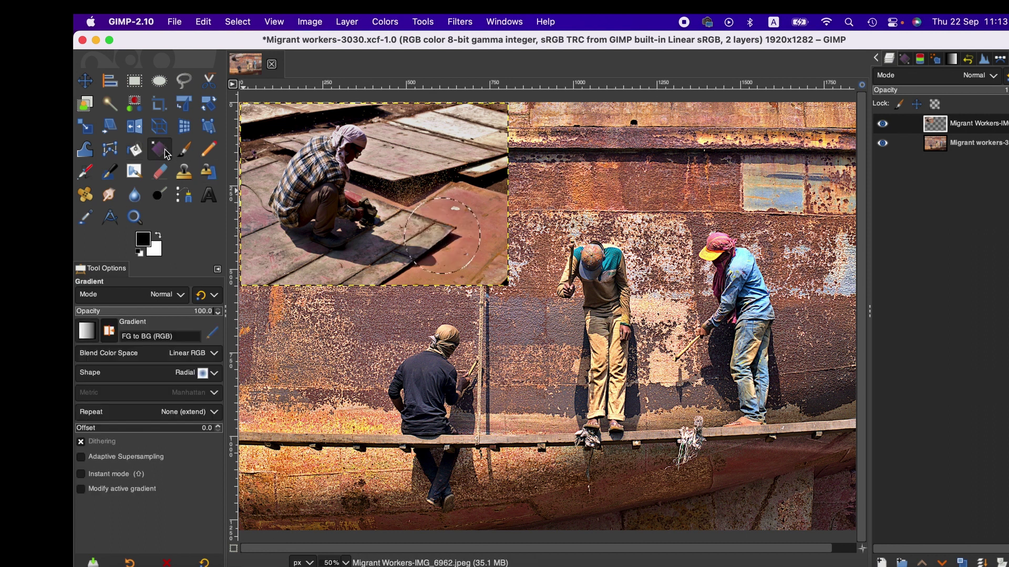
pyautogui.click(237, 22)
pyautogui.click(244, 57)
# Step: Set gradient opacity to 53.6, with a yellow foreground and a black background colour
pyautogui.click(158, 310)
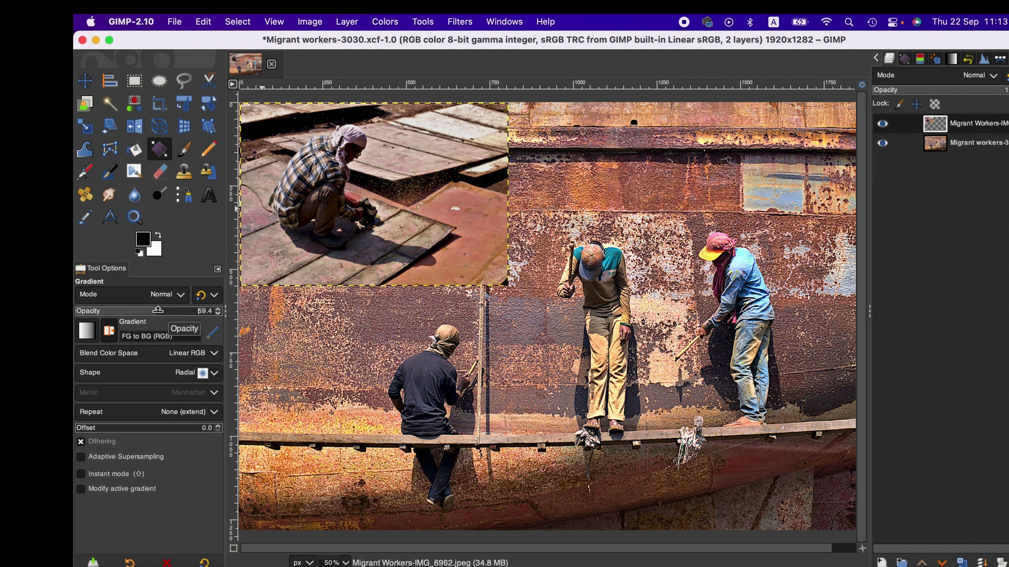
pyautogui.click(150, 309)
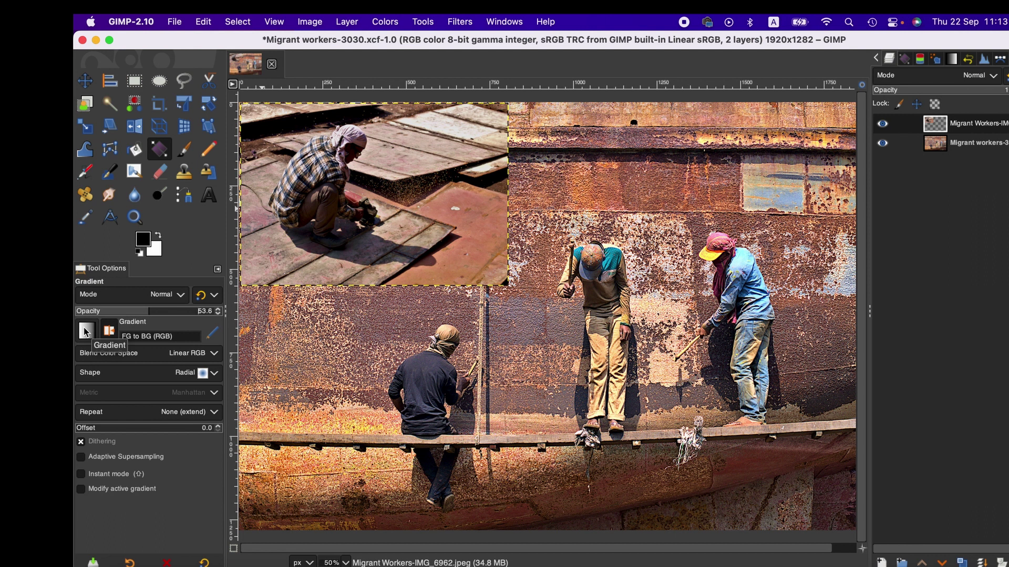
pyautogui.click(143, 239)
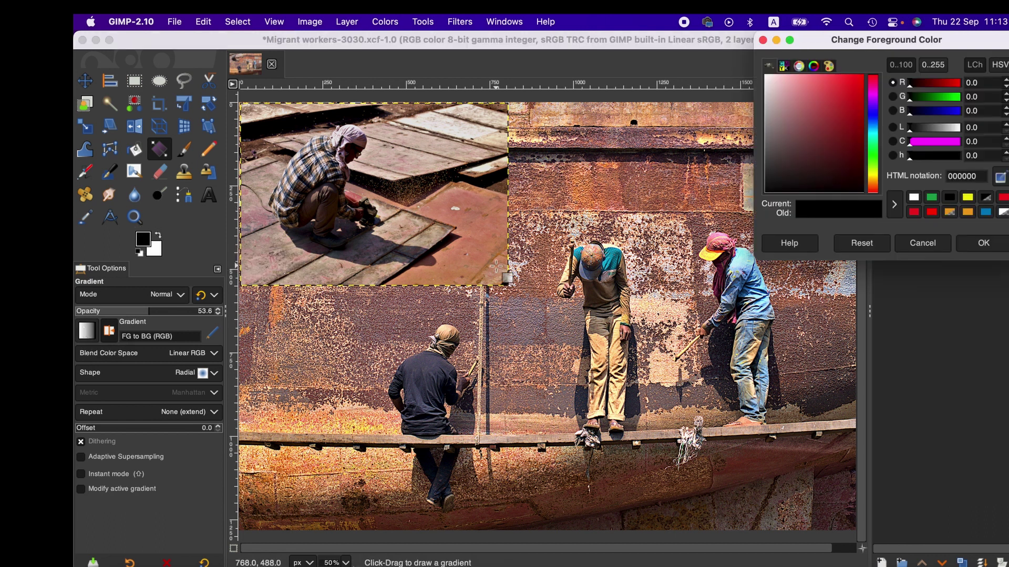
pyautogui.click(967, 197)
pyautogui.click(984, 242)
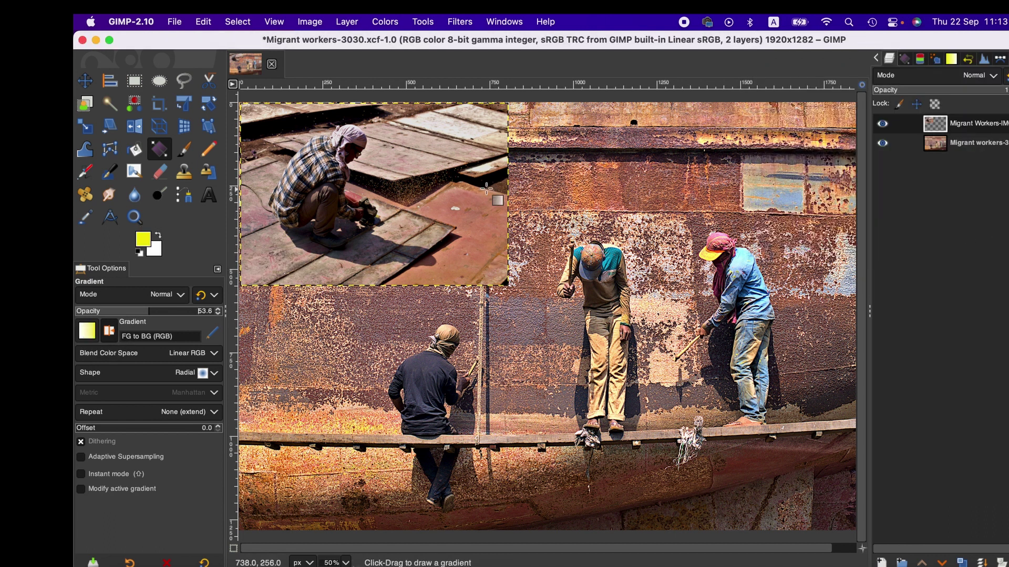
pyautogui.click(154, 248)
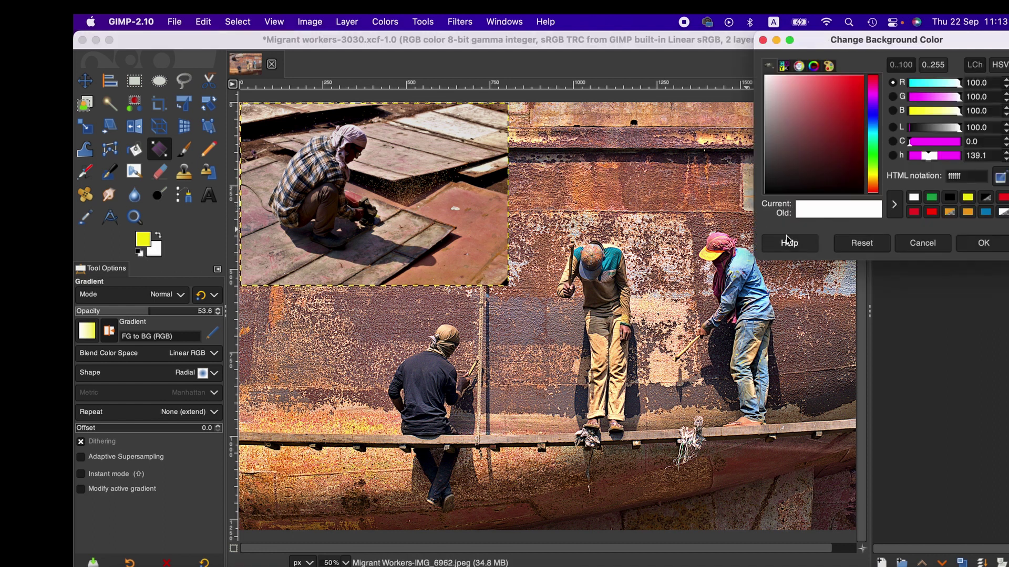
pyautogui.click(950, 197)
pyautogui.click(983, 243)
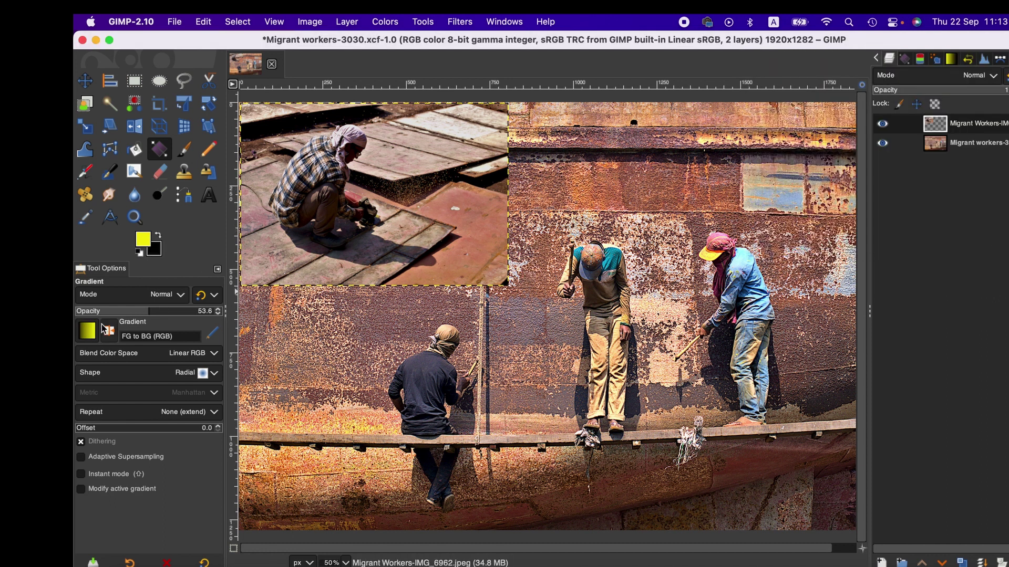
# Step: Choose the FG to BG (HSV clockwise hue) gradient with a Linear shape
pyautogui.click(89, 330)
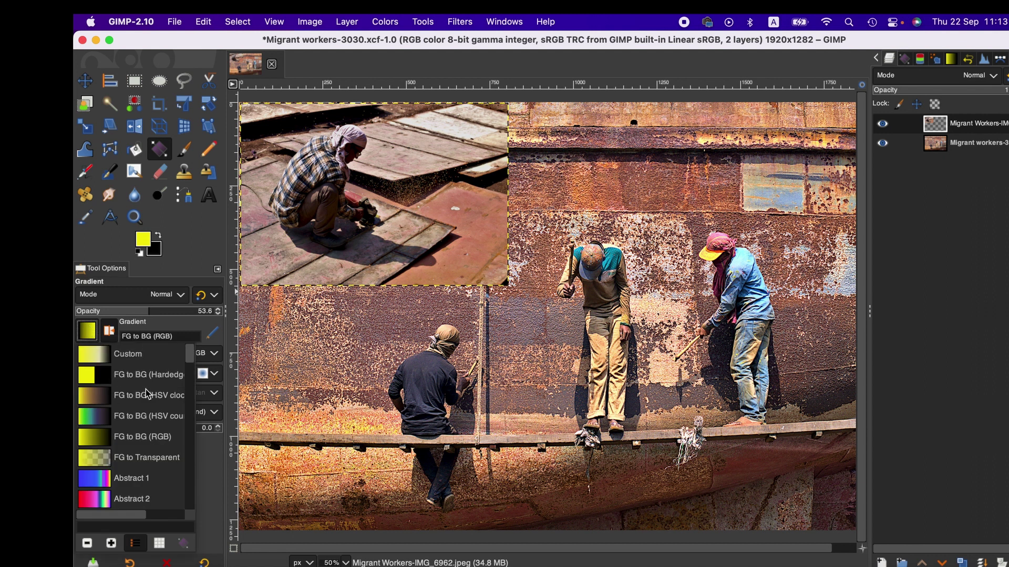
pyautogui.scroll(-1, 146, 389)
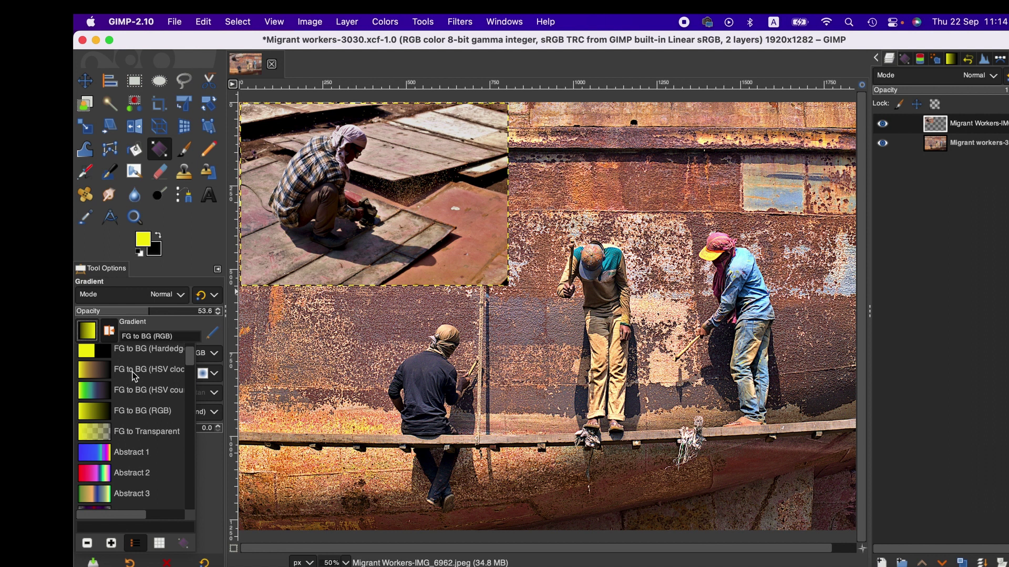
pyautogui.click(132, 374)
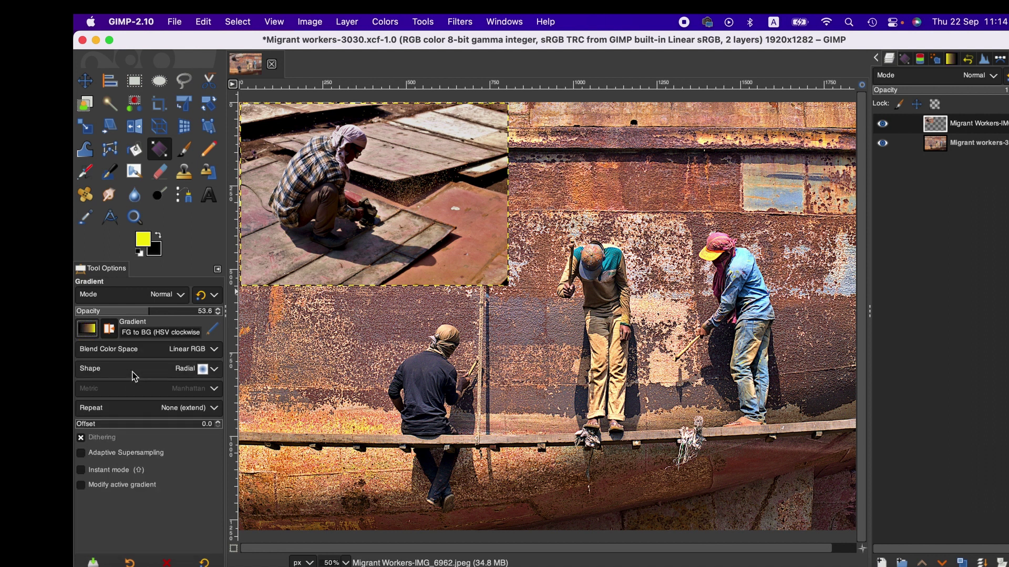
pyautogui.click(189, 370)
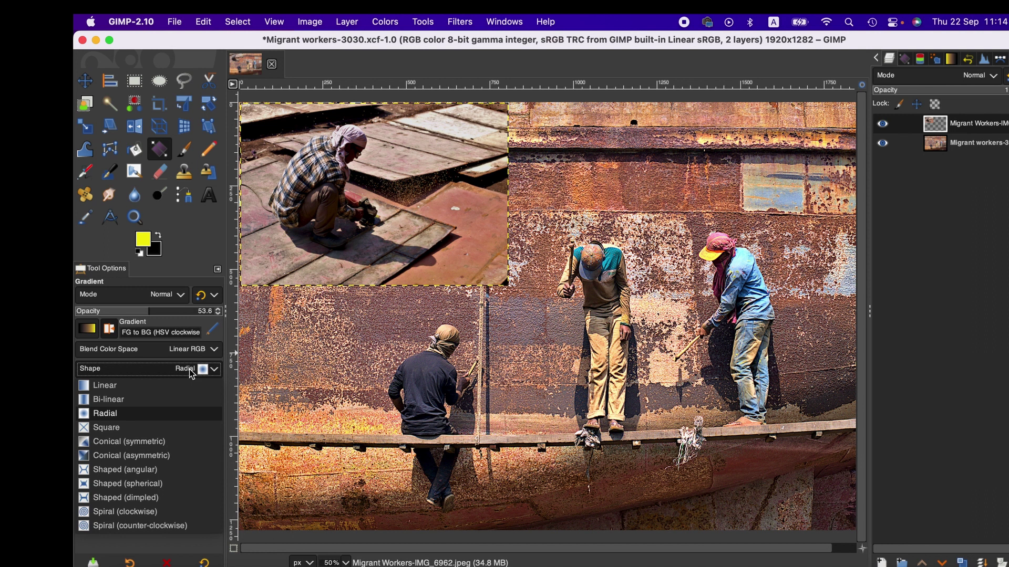
pyautogui.click(146, 387)
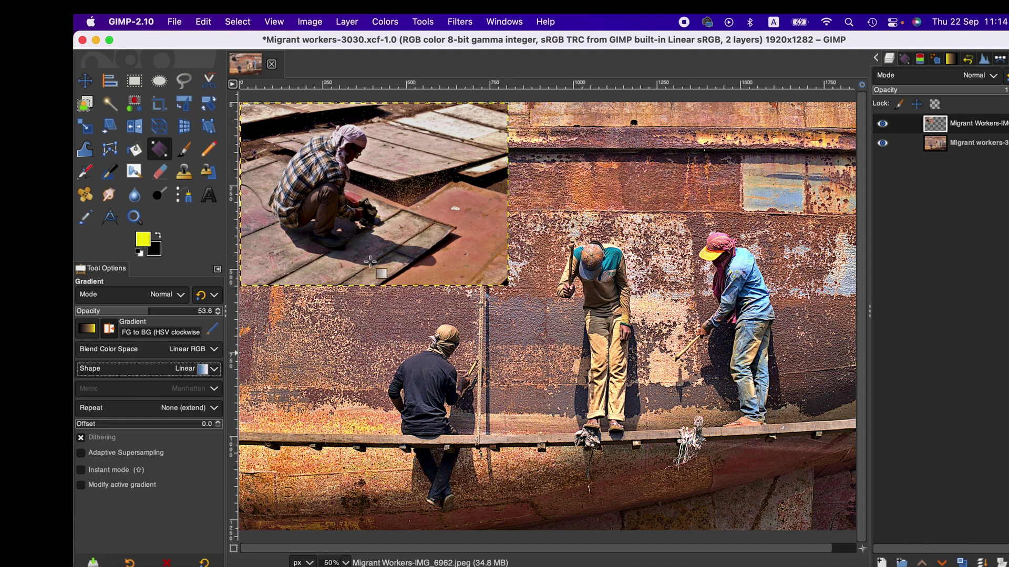
pyautogui.moveTo(545, 184); pyautogui.dragTo(269, 187)
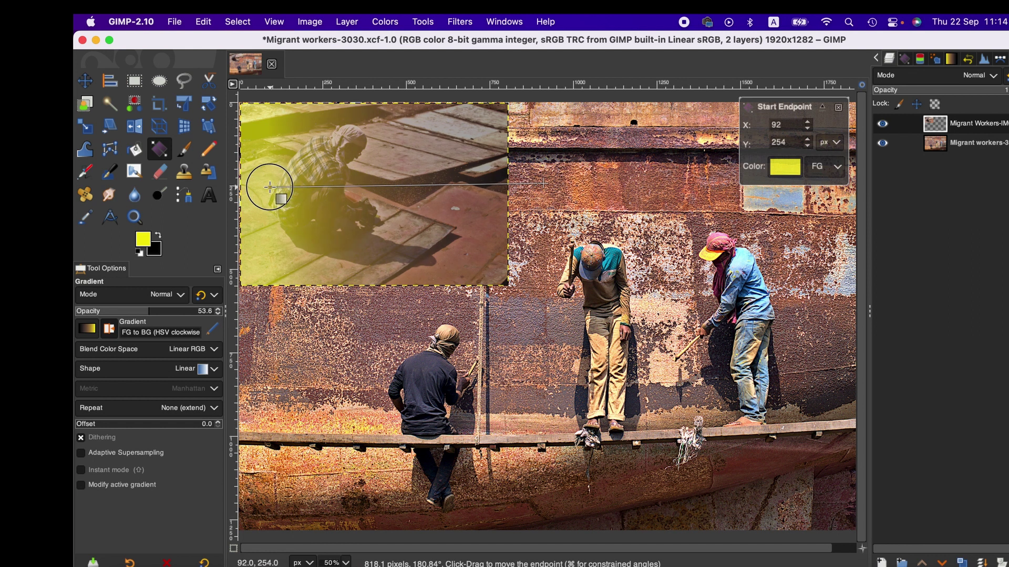
pyautogui.moveTo(544, 183); pyautogui.dragTo(270, 127)
pyautogui.moveTo(271, 187); pyautogui.dragTo(549, 172)
pyautogui.moveTo(271, 127); pyautogui.dragTo(263, 174)
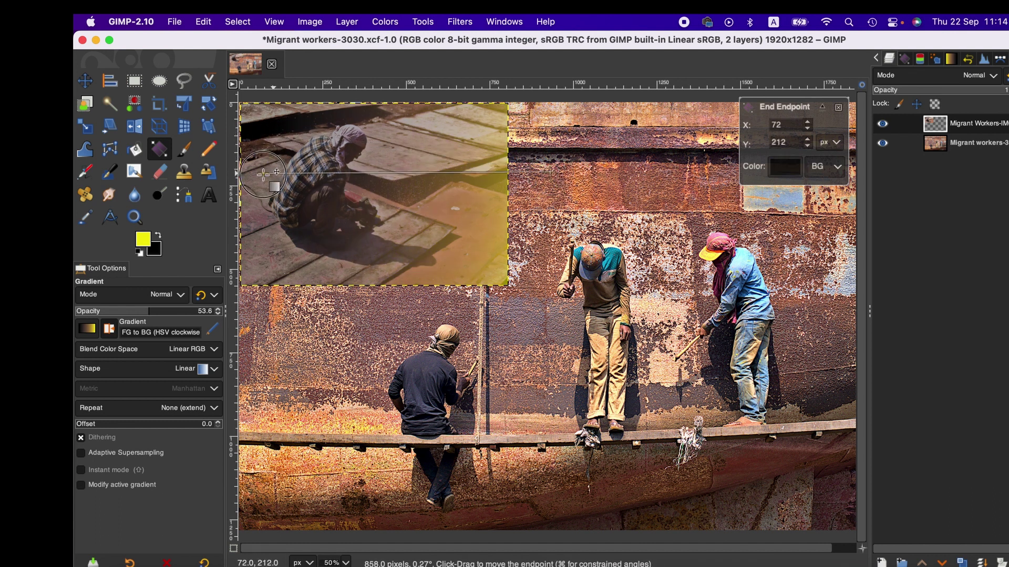
pyautogui.click(406, 173)
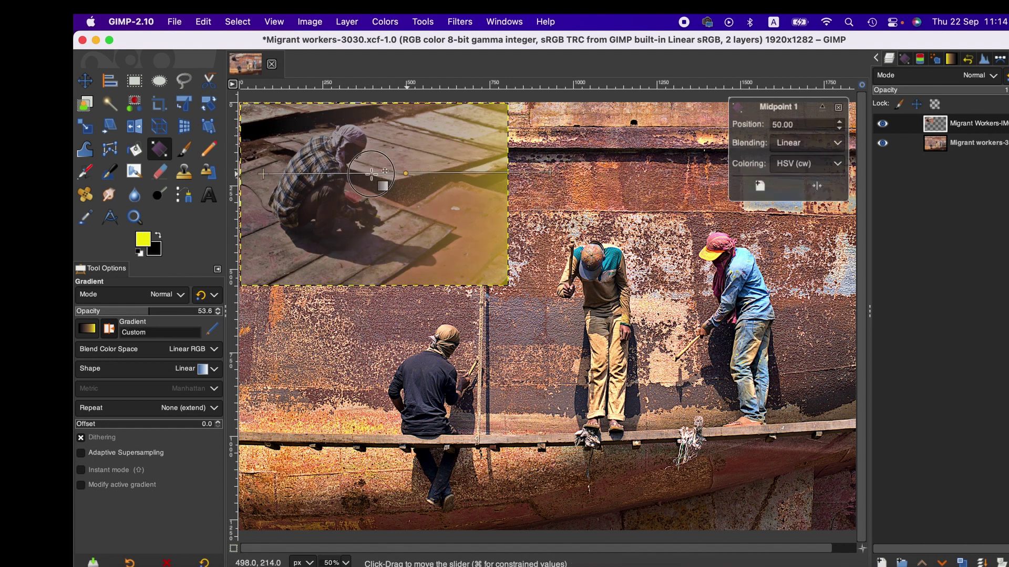
pyautogui.moveTo(371, 173)
pyautogui.mouseDown()
pyautogui.moveTo(319, 173)
pyautogui.moveTo(376, 173)
pyautogui.mouseUp()
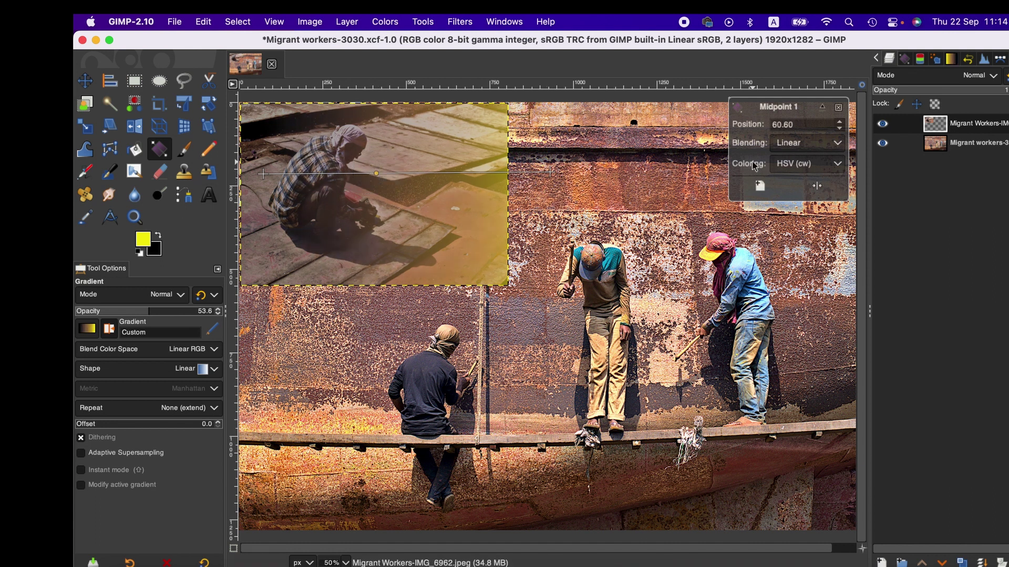
pyautogui.click(840, 107)
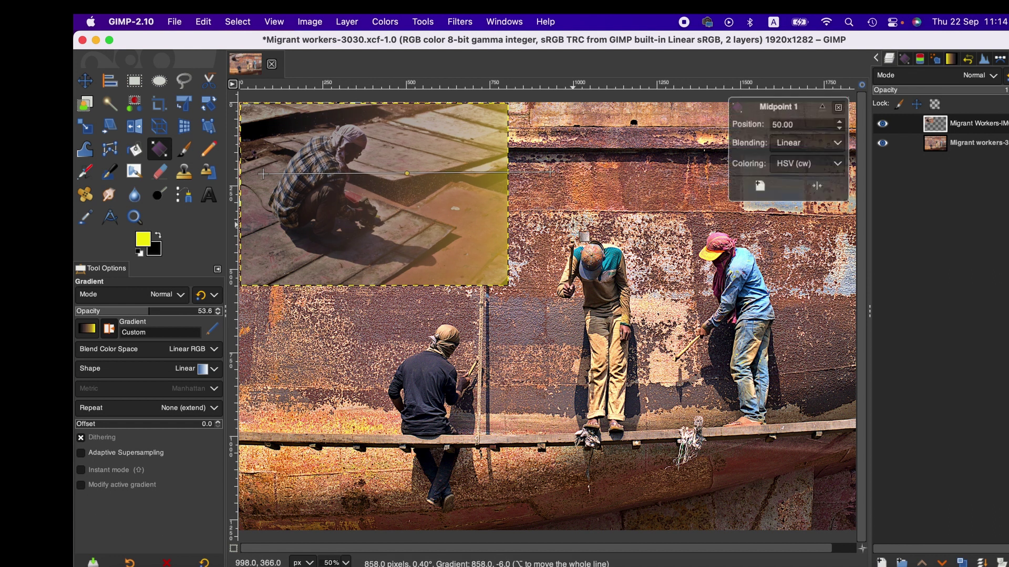
pyautogui.moveTo(270, 128); pyautogui.dragTo(270, 187)
pyautogui.press('super+z')
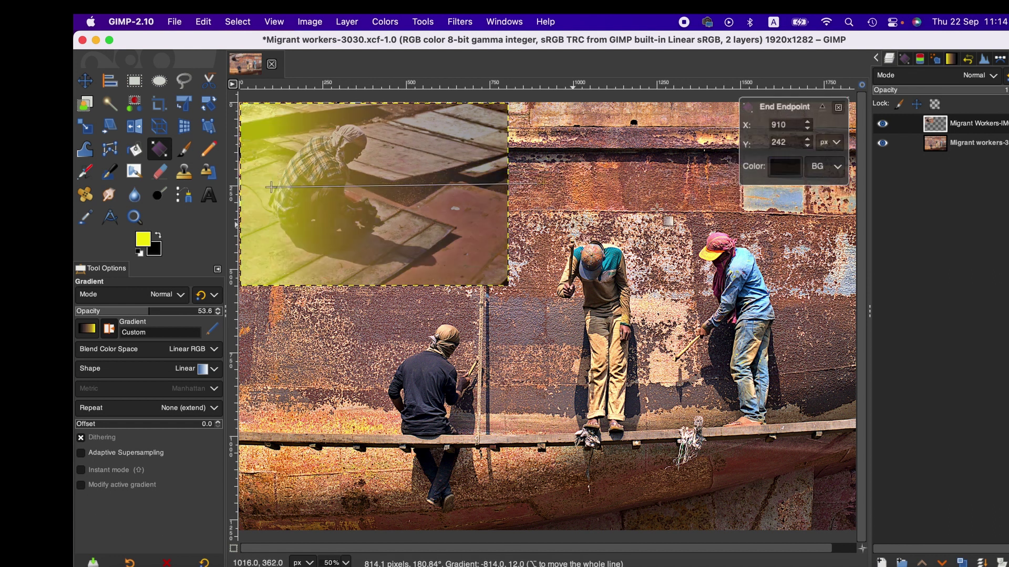
pyautogui.press('super+z')
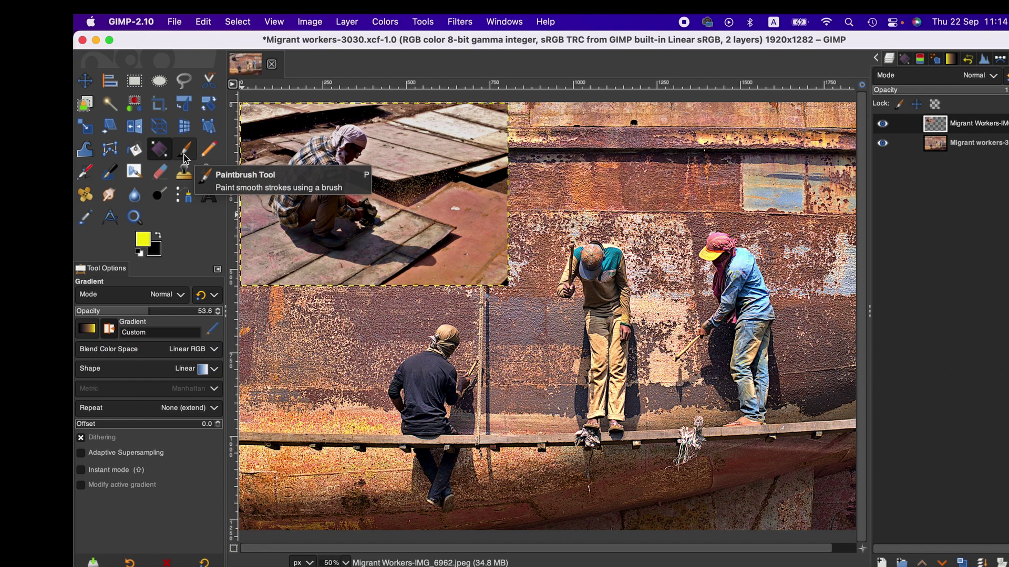
# Step: Set the Paintbrush to opacity 71.4 and size 57, undoing a yellow test stroke
pyautogui.click(183, 152)
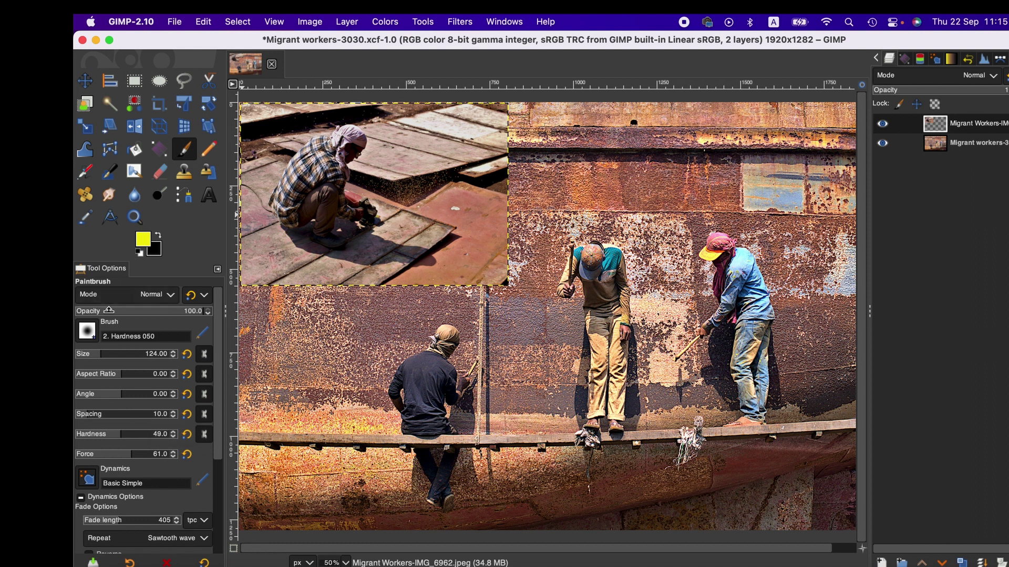
pyautogui.click(167, 309)
pyautogui.click(88, 331)
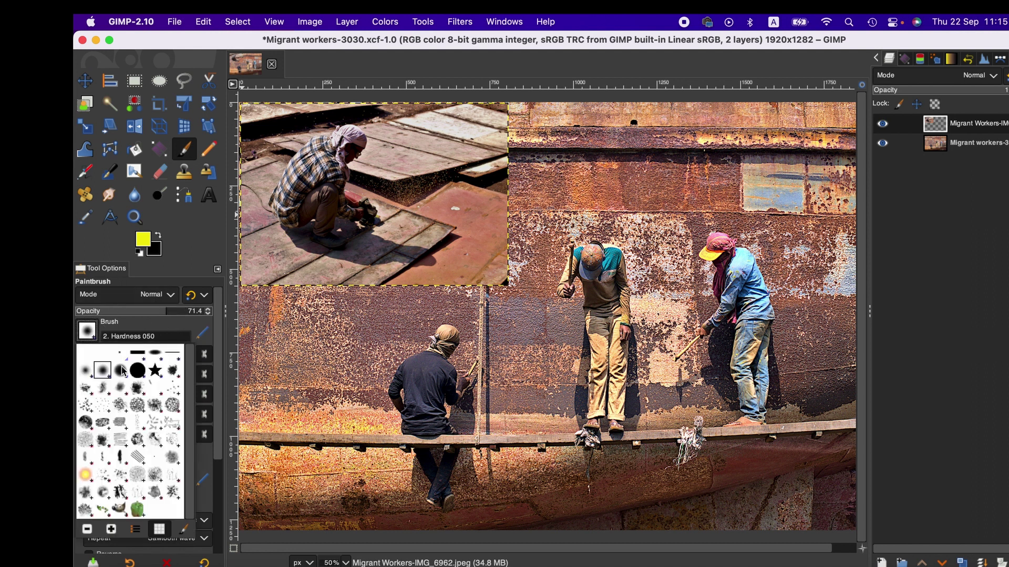
pyautogui.click(91, 333)
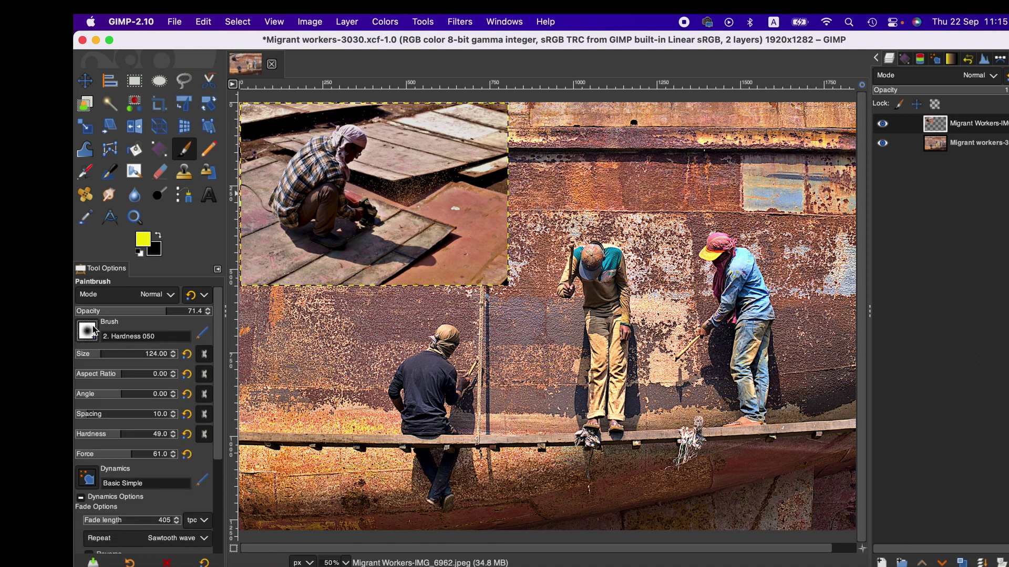
pyautogui.click(90, 354)
pyautogui.moveTo(431, 199)
pyautogui.mouseDown()
pyautogui.moveTo(367, 200)
pyautogui.moveTo(465, 144)
pyautogui.mouseUp()
pyautogui.press('super+z')
# Step: Make red (fe0200) the foreground colour and undo a trial red stroke
pyautogui.click(143, 239)
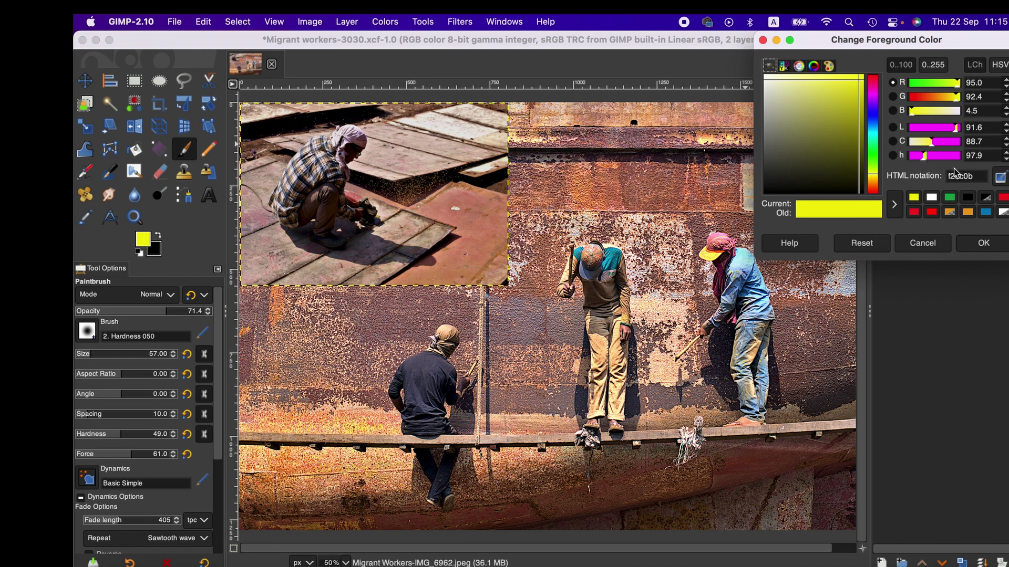
pyautogui.click(932, 212)
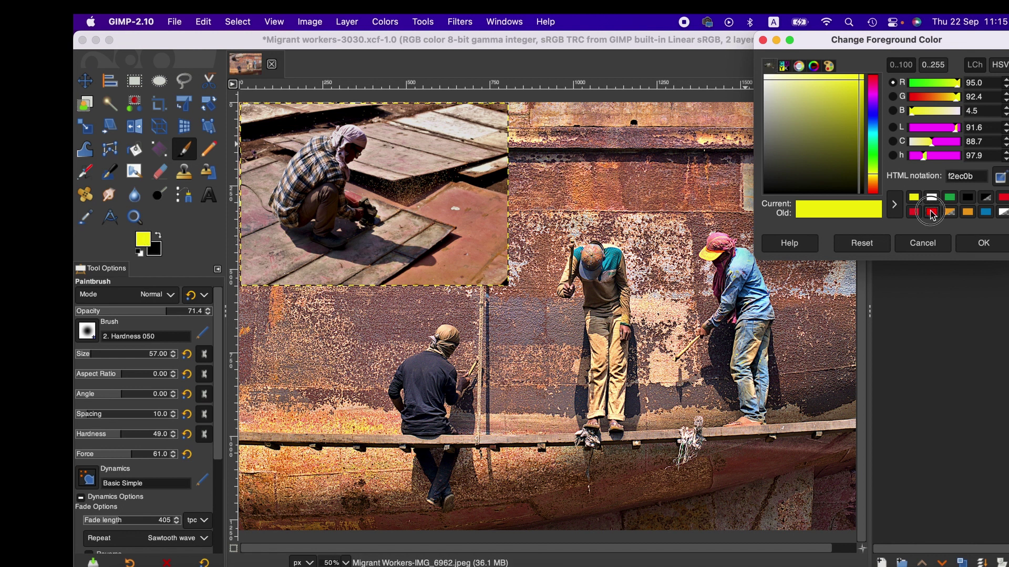
pyautogui.click(984, 243)
pyautogui.moveTo(431, 173)
pyautogui.mouseDown()
pyautogui.moveTo(426, 232)
pyautogui.moveTo(472, 80)
pyautogui.moveTo(461, 161)
pyautogui.mouseUp()
pyautogui.press('super+z')
pyautogui.click(205, 153)
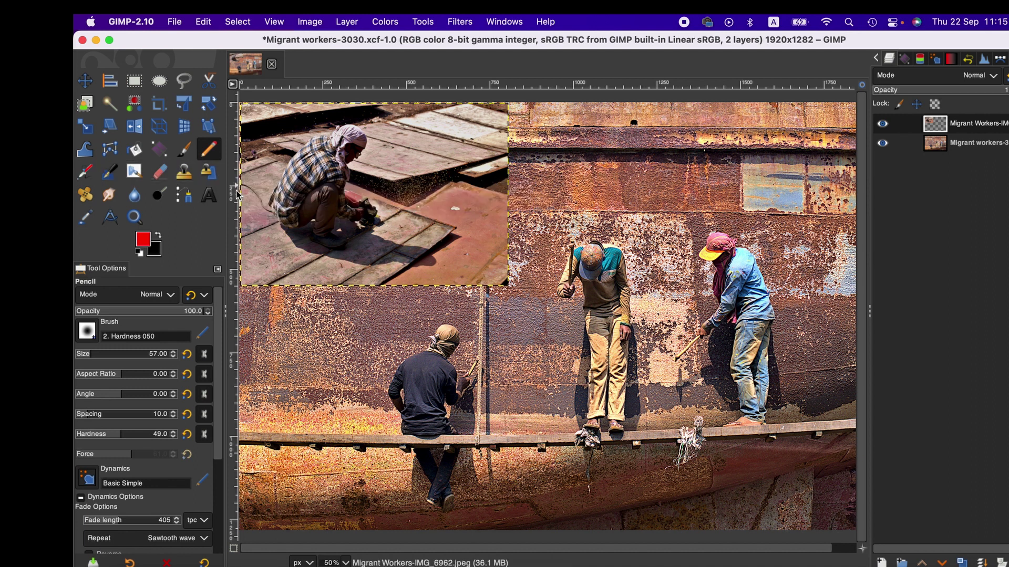
# Step: Try red Pencil and Airbrush strokes on the inset photo, undoing each
pyautogui.click(278, 204)
pyautogui.moveTo(366, 208)
pyautogui.mouseDown()
pyautogui.moveTo(383, 205)
pyautogui.moveTo(325, 136)
pyautogui.moveTo(293, 167)
pyautogui.moveTo(303, 170)
pyautogui.mouseUp()
pyautogui.press('super+z')
pyautogui.click(86, 172)
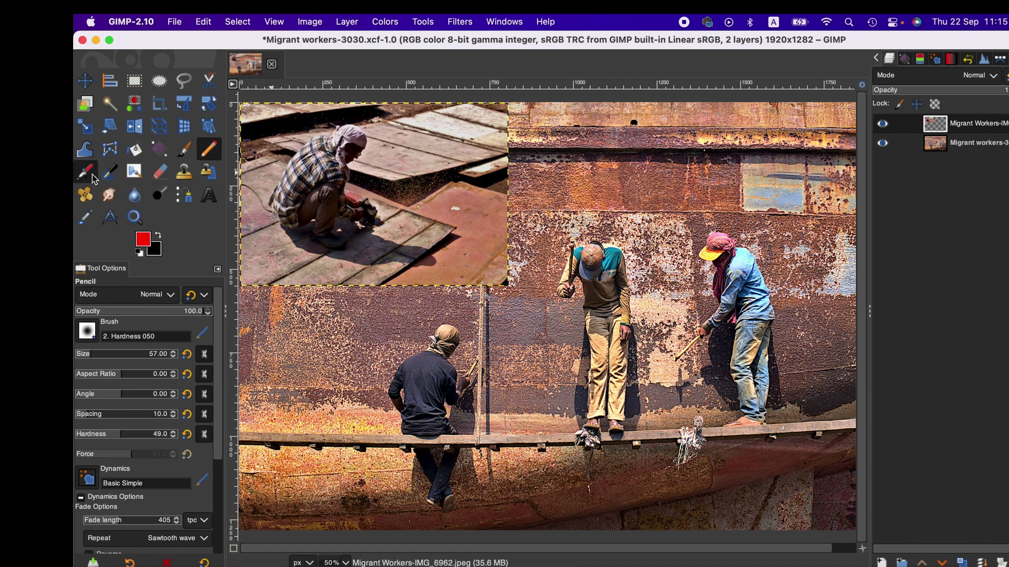
pyautogui.moveTo(337, 232)
pyautogui.mouseDown()
pyautogui.moveTo(440, 220)
pyautogui.moveTo(379, 153)
pyautogui.moveTo(494, 164)
pyautogui.moveTo(447, 210)
pyautogui.mouseUp()
pyautogui.moveTo(312, 277)
pyautogui.mouseDown()
pyautogui.moveTo(277, 224)
pyautogui.moveTo(304, 123)
pyautogui.mouseUp()
pyautogui.press('super+z')
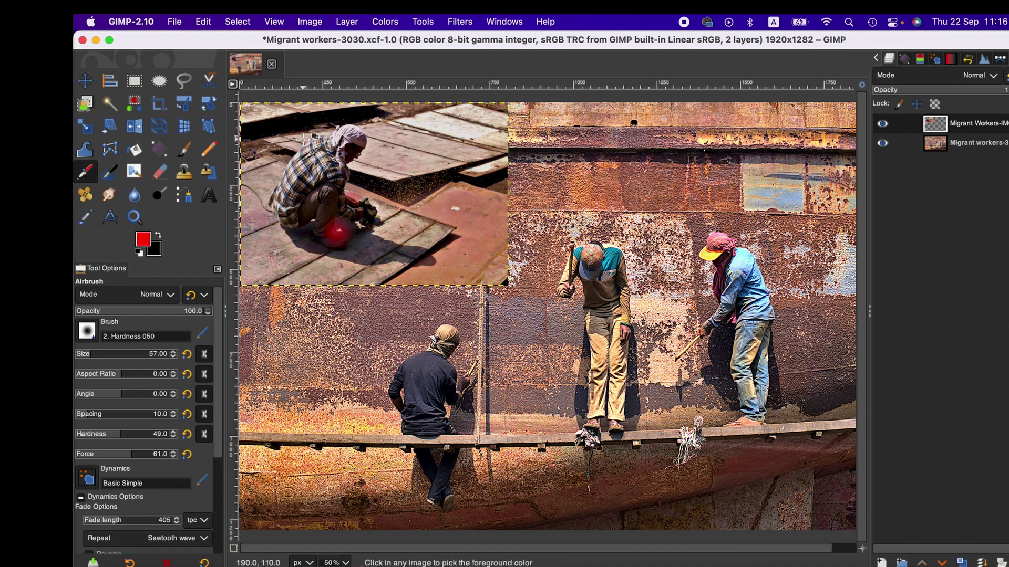
# Step: Try a thin red Ink stroke on the photo and undo it
pyautogui.click(117, 178)
pyautogui.moveTo(328, 241)
pyautogui.mouseDown()
pyautogui.moveTo(431, 241)
pyautogui.moveTo(447, 141)
pyautogui.moveTo(325, 133)
pyautogui.moveTo(396, 194)
pyautogui.moveTo(259, 149)
pyautogui.moveTo(280, 231)
pyautogui.moveTo(276, 266)
pyautogui.moveTo(347, 260)
pyautogui.moveTo(327, 243)
pyautogui.mouseUp()
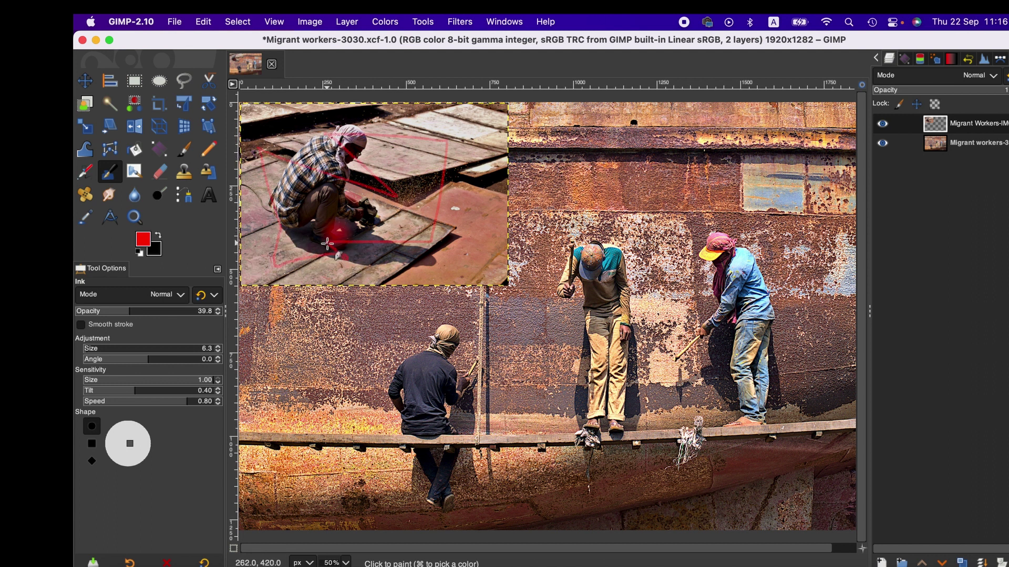
pyautogui.press('super+z')
pyautogui.click(133, 173)
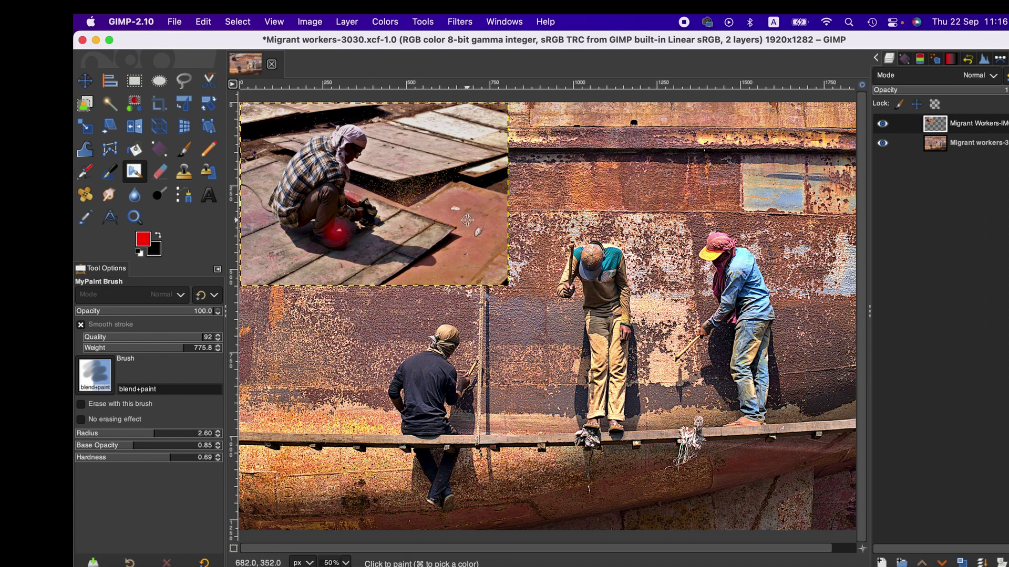
# Step: Paint two red MyPaint strokes on the inset photo, then undo all red test strokes
pyautogui.moveTo(466, 218)
pyautogui.mouseDown()
pyautogui.moveTo(439, 227)
pyautogui.moveTo(466, 215)
pyautogui.moveTo(483, 271)
pyautogui.moveTo(409, 164)
pyautogui.moveTo(451, 127)
pyautogui.moveTo(448, 160)
pyautogui.moveTo(397, 176)
pyautogui.mouseUp()
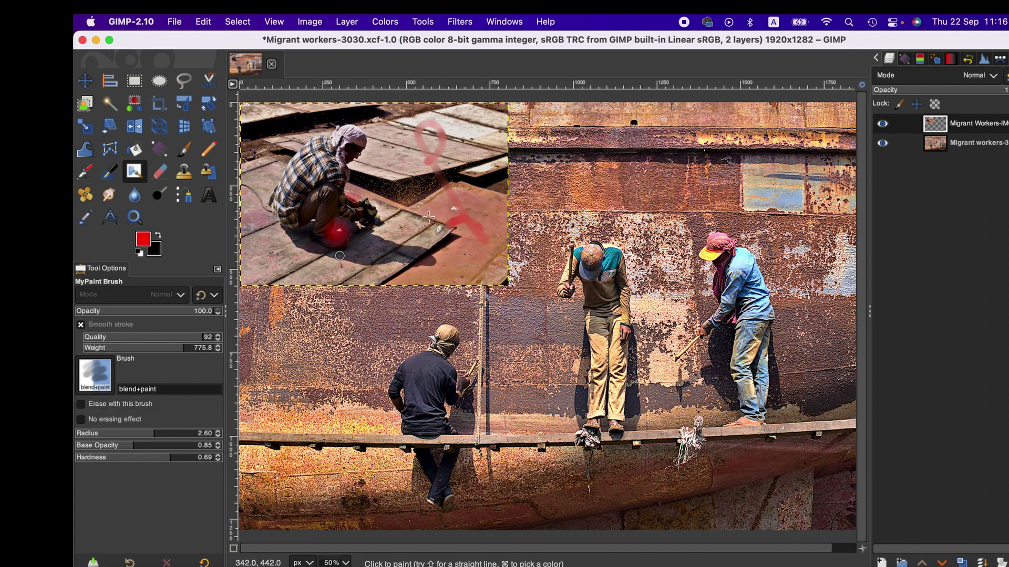
pyautogui.moveTo(470, 216)
pyautogui.mouseDown()
pyautogui.moveTo(498, 146)
pyautogui.moveTo(456, 148)
pyautogui.moveTo(394, 239)
pyautogui.mouseUp()
pyautogui.press('super+z')
pyautogui.press('super+z')
pyautogui.press('super+z')
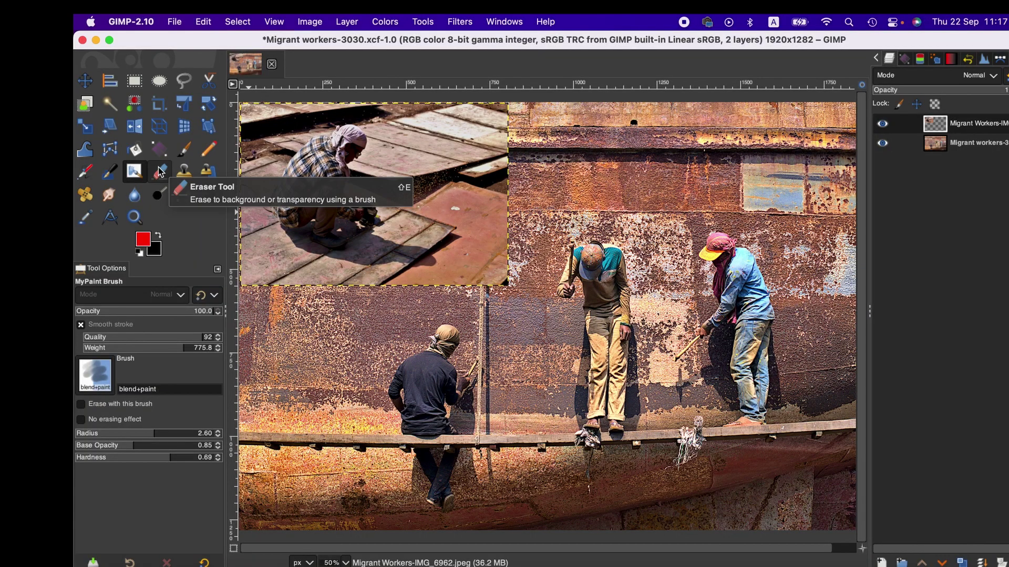
pyautogui.click(159, 172)
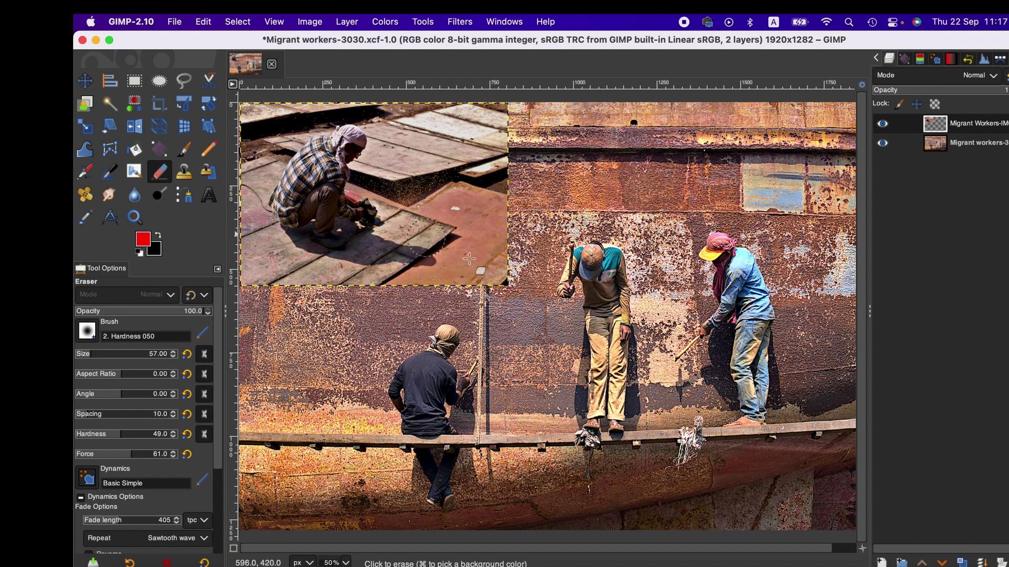
pyautogui.moveTo(477, 264)
pyautogui.mouseDown()
pyautogui.moveTo(501, 257)
pyautogui.moveTo(501, 107)
pyautogui.moveTo(503, 250)
pyautogui.moveTo(490, 277)
pyautogui.moveTo(466, 280)
pyautogui.moveTo(486, 211)
pyautogui.moveTo(436, 291)
pyautogui.moveTo(485, 197)
pyautogui.moveTo(489, 112)
pyautogui.moveTo(485, 210)
pyautogui.mouseUp()
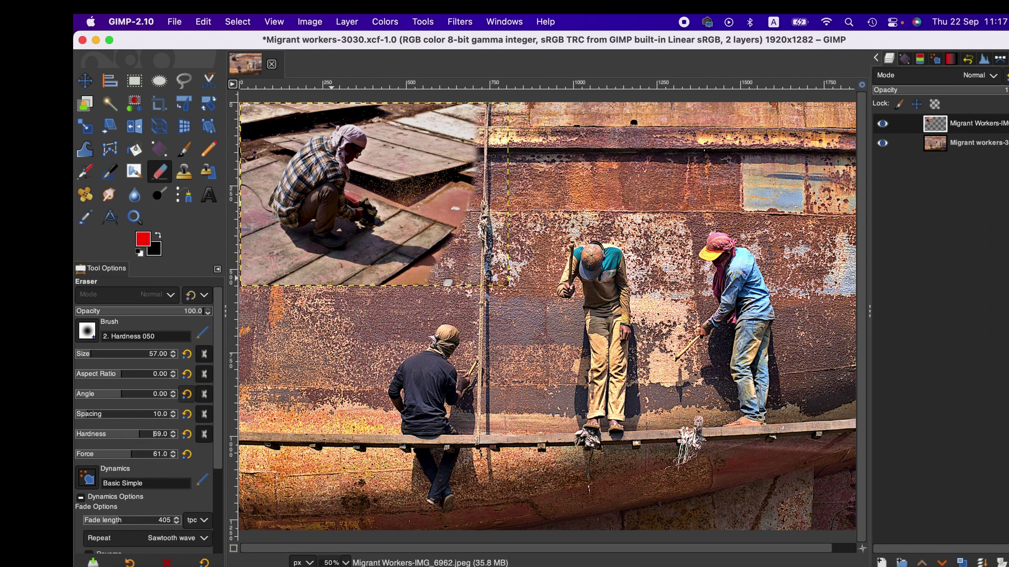
pyautogui.moveTo(470, 105)
pyautogui.mouseDown()
pyautogui.moveTo(481, 179)
pyautogui.moveTo(439, 270)
pyautogui.moveTo(359, 295)
pyautogui.moveTo(259, 288)
pyautogui.moveTo(240, 282)
pyautogui.moveTo(225, 259)
pyautogui.moveTo(294, 278)
pyautogui.mouseUp()
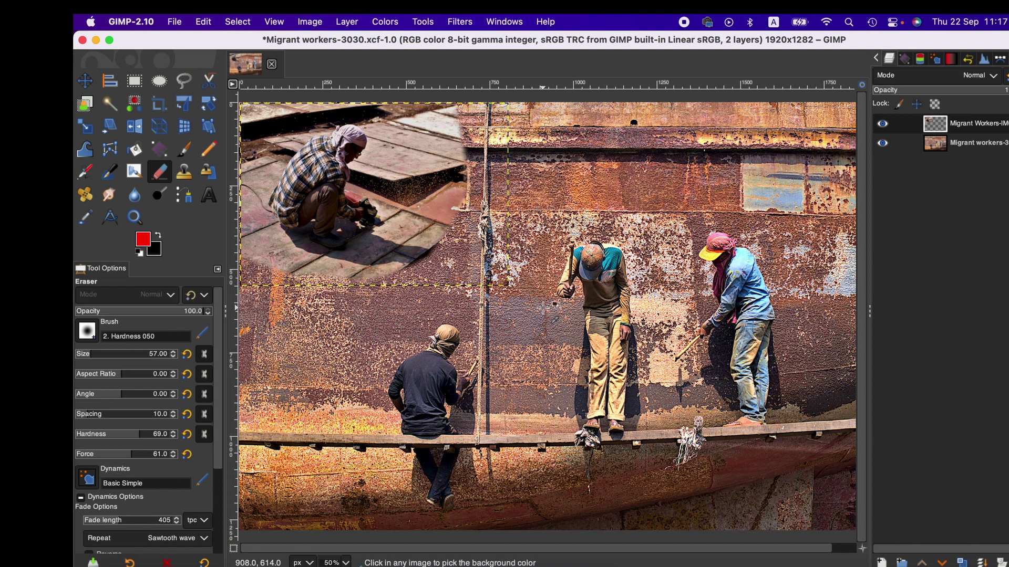
pyautogui.press('super+z')
pyautogui.press('super+z')
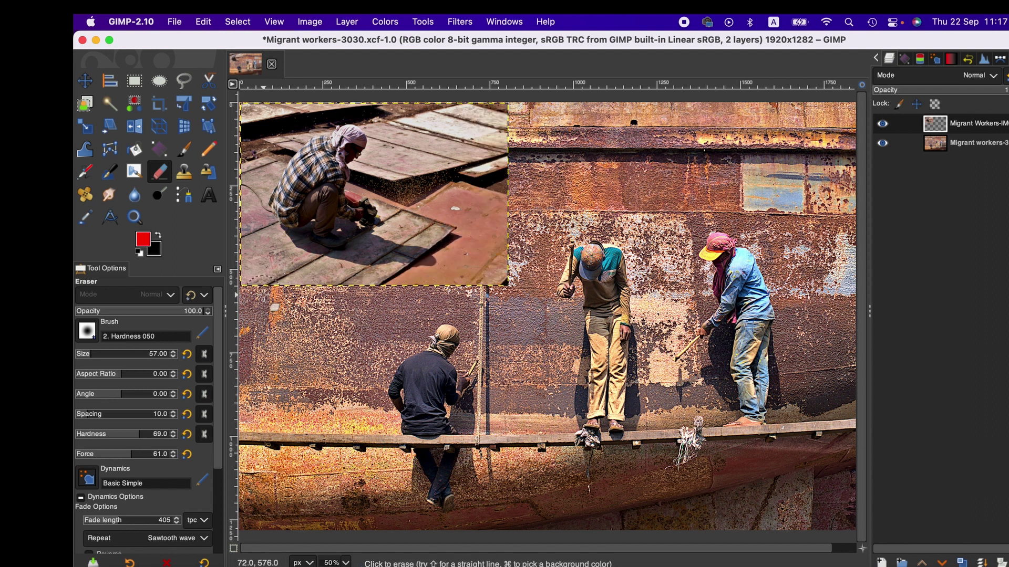
# Step: Clone rust from the background wall layer over the pale blue patch
pyautogui.click(189, 173)
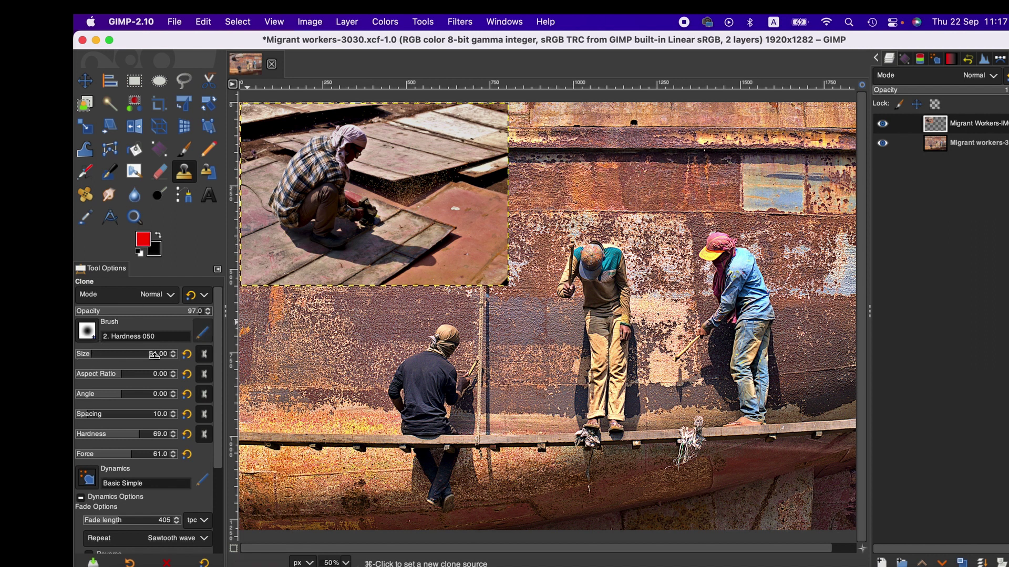
pyautogui.press('pagedown')
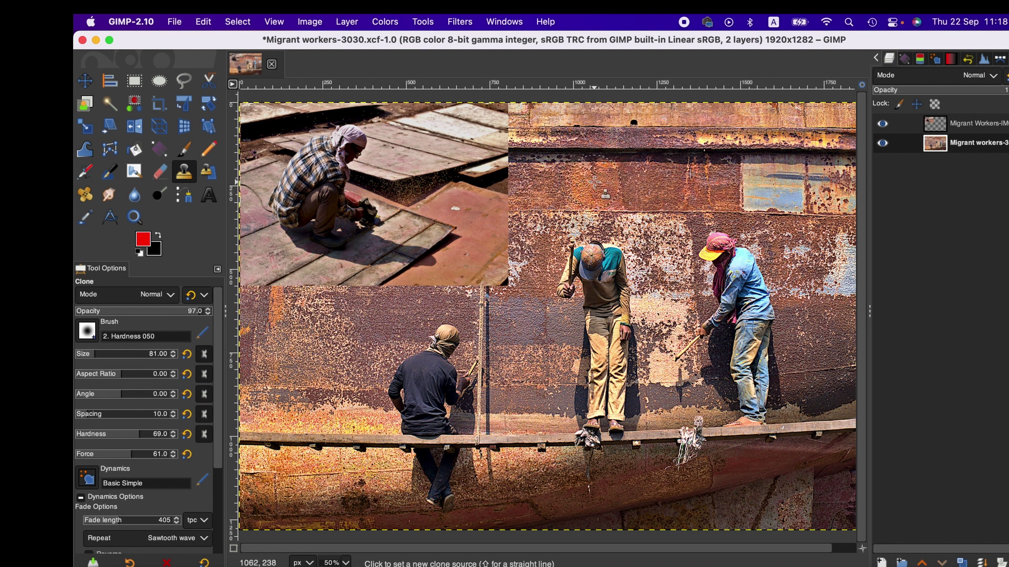
pyautogui.keyDown('super'); pyautogui.click(597, 182); pyautogui.keyUp('super')
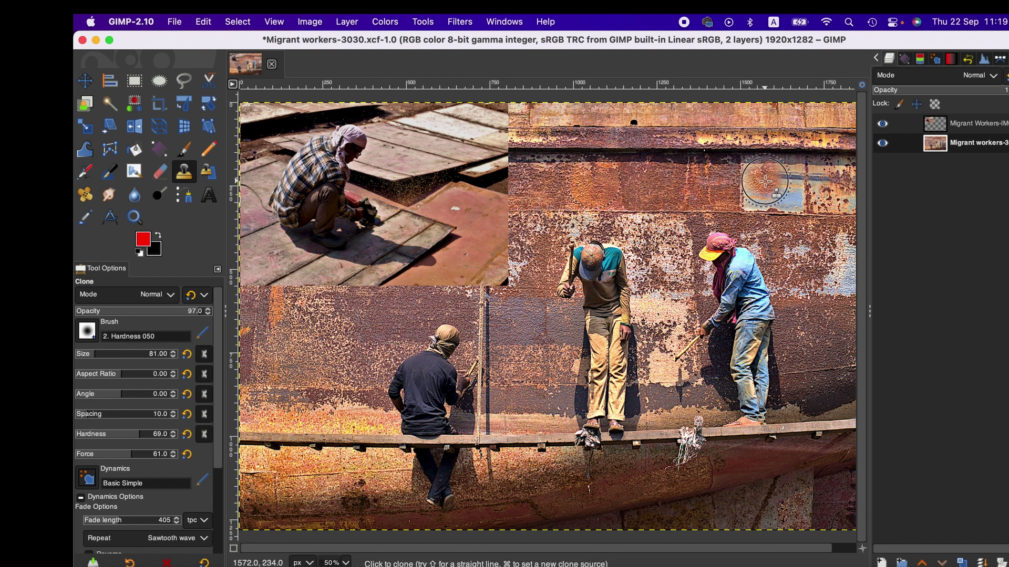
pyautogui.moveTo(765, 181)
pyautogui.mouseDown()
pyautogui.moveTo(745, 167)
pyautogui.moveTo(754, 187)
pyautogui.moveTo(746, 185)
pyautogui.moveTo(793, 177)
pyautogui.moveTo(797, 187)
pyautogui.moveTo(756, 185)
pyautogui.moveTo(802, 193)
pyautogui.moveTo(749, 191)
pyautogui.moveTo(766, 185)
pyautogui.mouseUp()
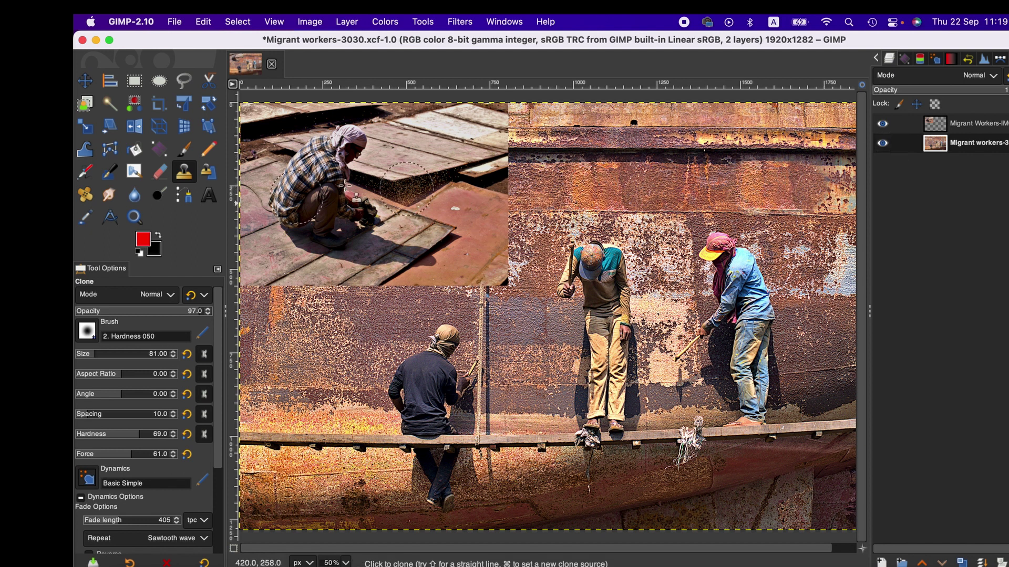
# Step: Reshape the Perspective Clone plane: drag its corner, move it and rotate about 45°
pyautogui.click(205, 173)
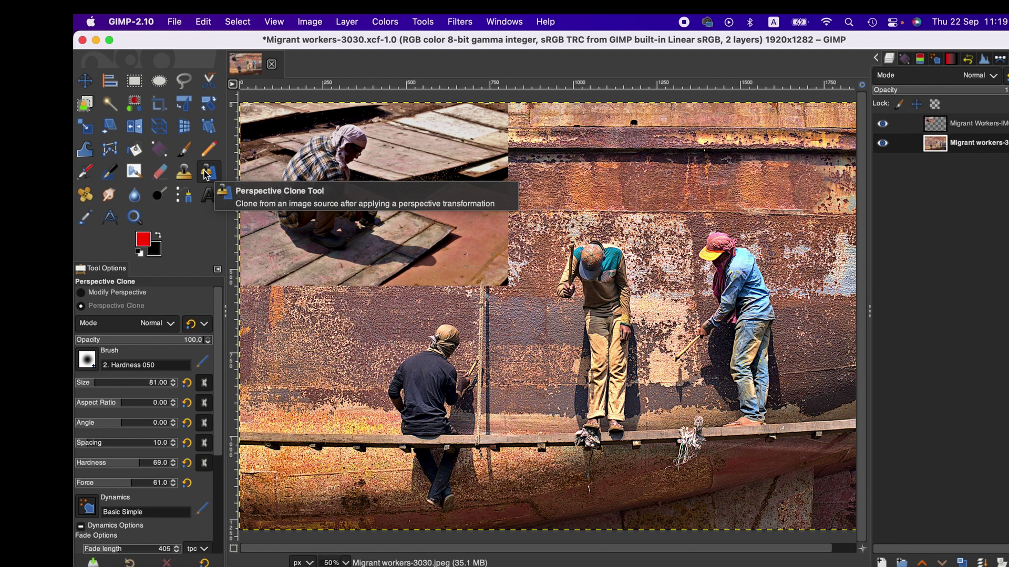
pyautogui.click(106, 293)
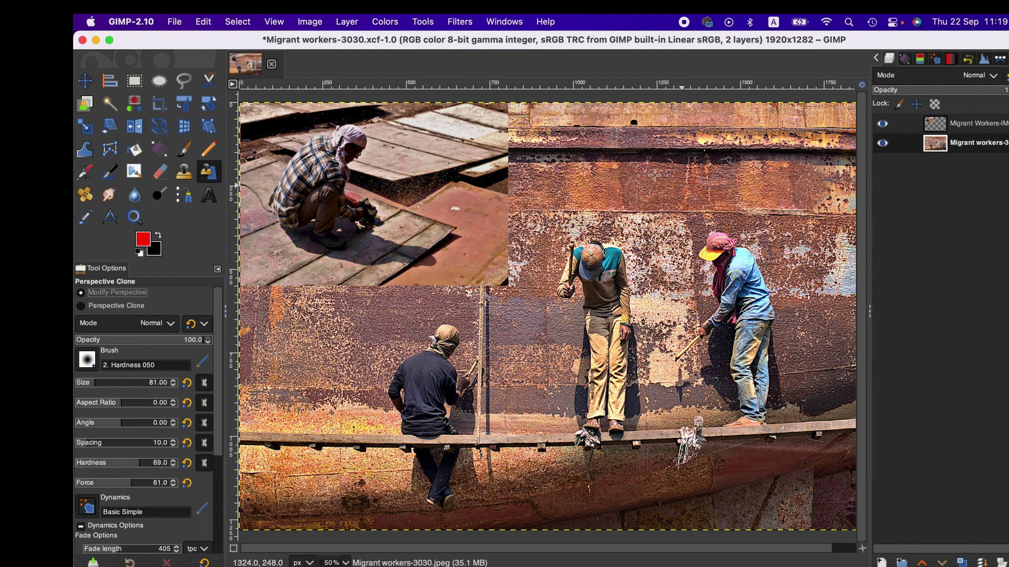
pyautogui.click(519, 127)
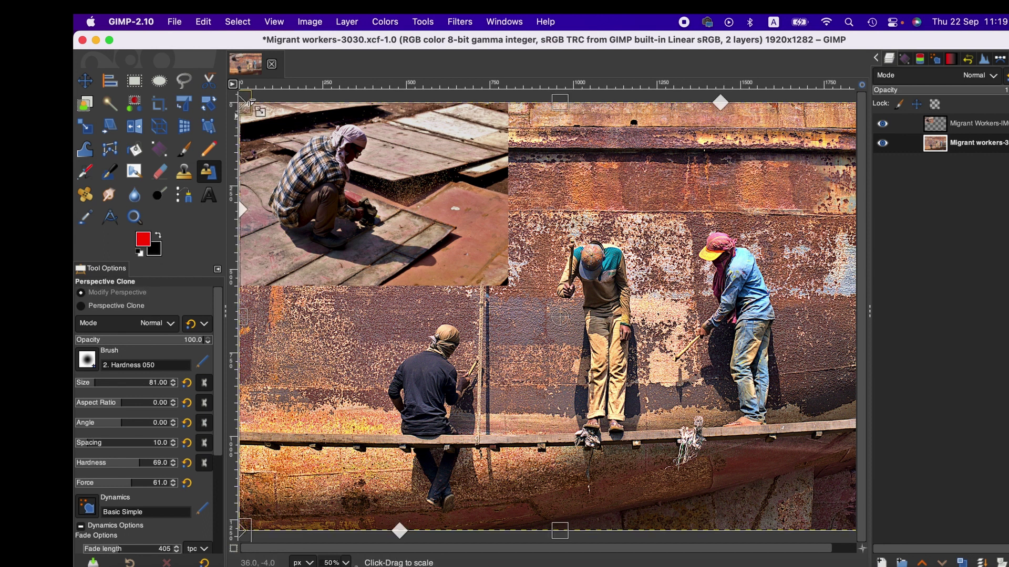
pyautogui.moveTo(245, 100); pyautogui.dragTo(523, 168)
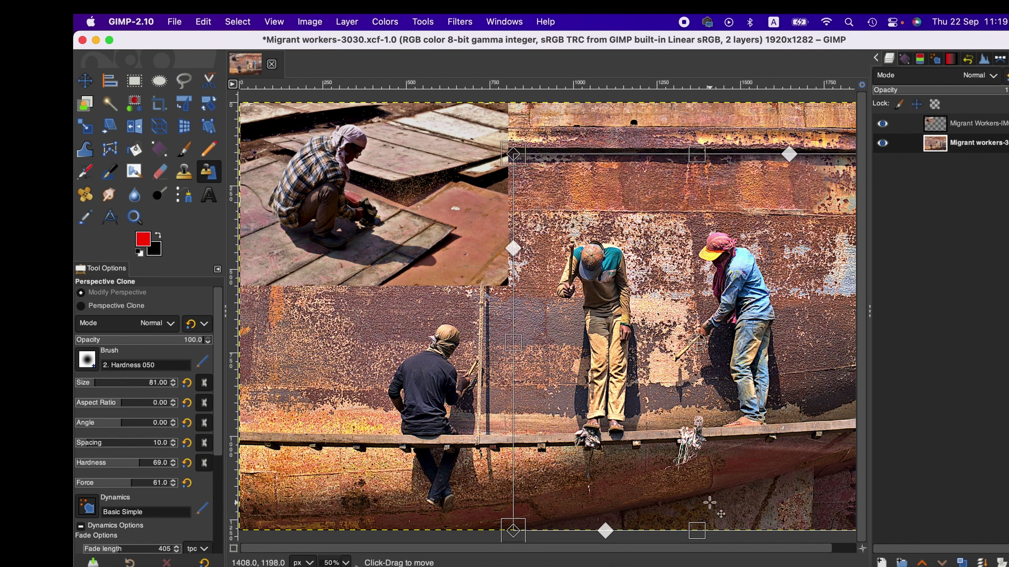
pyautogui.moveTo(708, 524); pyautogui.dragTo(535, 416)
pyautogui.moveTo(536, 154); pyautogui.dragTo(674, 173)
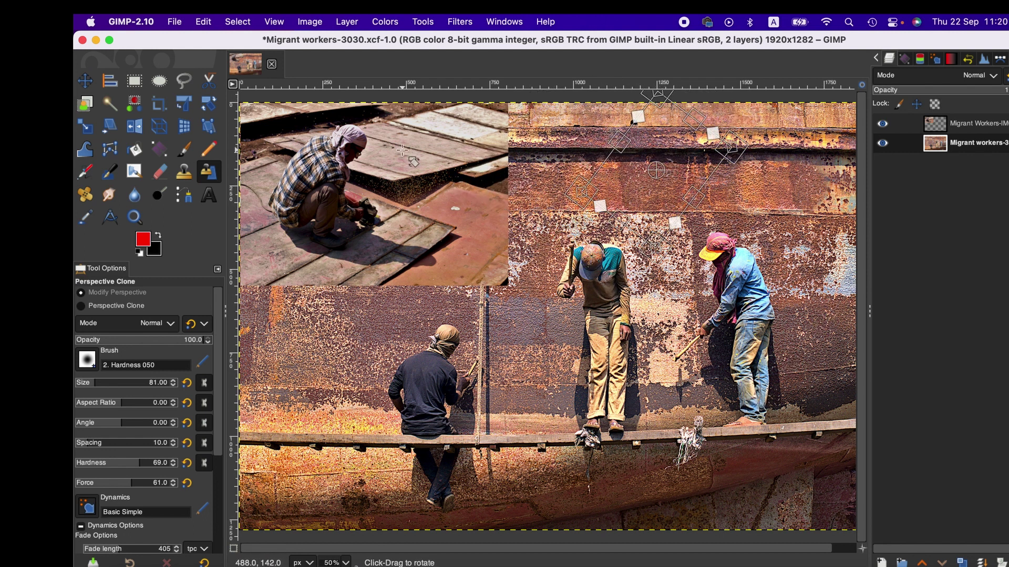
pyautogui.click(81, 306)
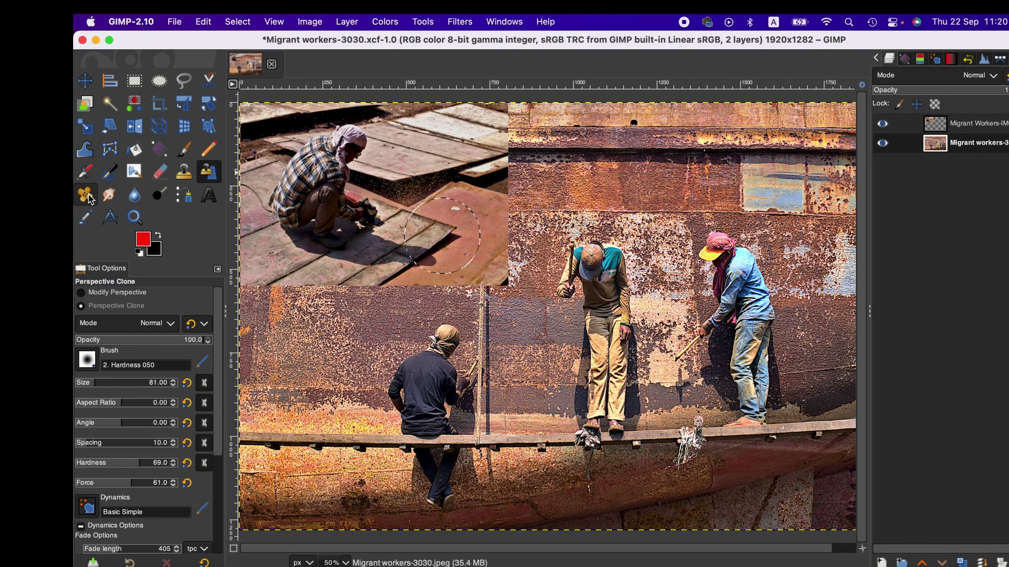
# Step: Use the Heal tool with nearby rust as source, painting two strokes over the blue patch
pyautogui.click(86, 195)
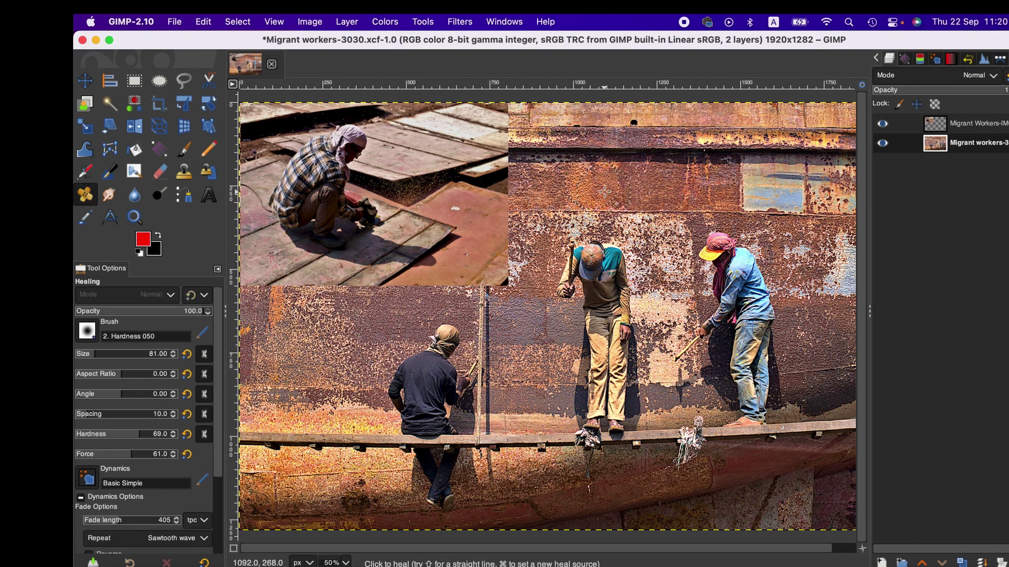
pyautogui.keyDown('super'); pyautogui.click(632, 182); pyautogui.keyUp('super')
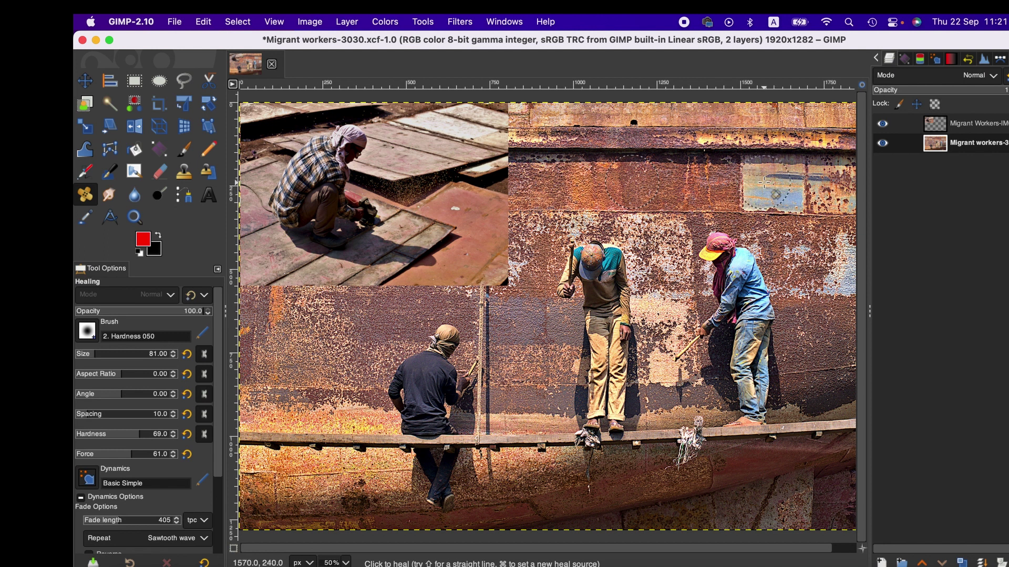
pyautogui.moveTo(752, 180)
pyautogui.mouseDown()
pyautogui.moveTo(743, 173)
pyautogui.moveTo(746, 210)
pyautogui.moveTo(775, 182)
pyautogui.mouseUp()
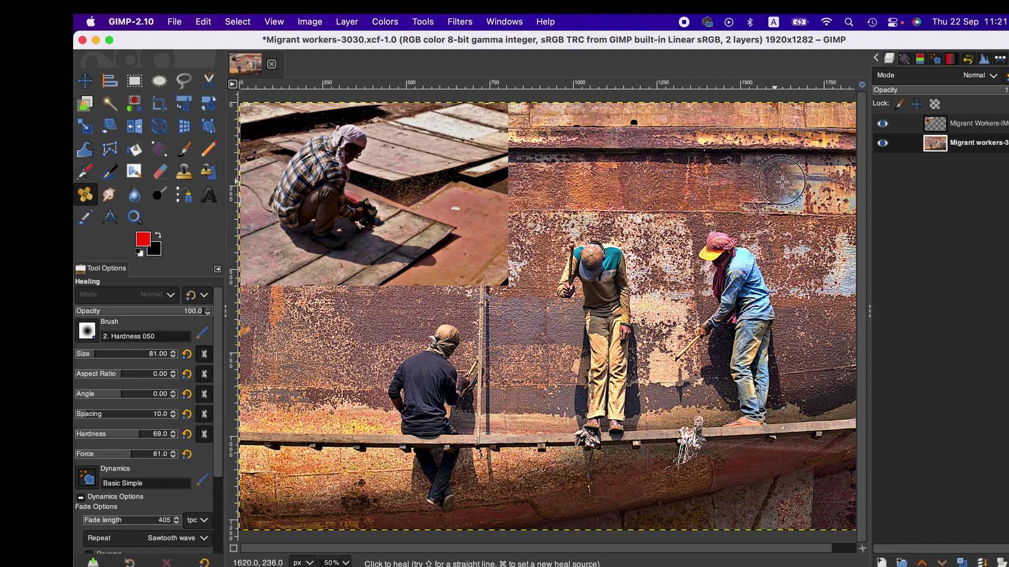
pyautogui.moveTo(784, 182)
pyautogui.mouseDown()
pyautogui.moveTo(786, 174)
pyautogui.moveTo(807, 195)
pyautogui.moveTo(851, 186)
pyautogui.moveTo(764, 192)
pyautogui.moveTo(783, 202)
pyautogui.mouseUp()
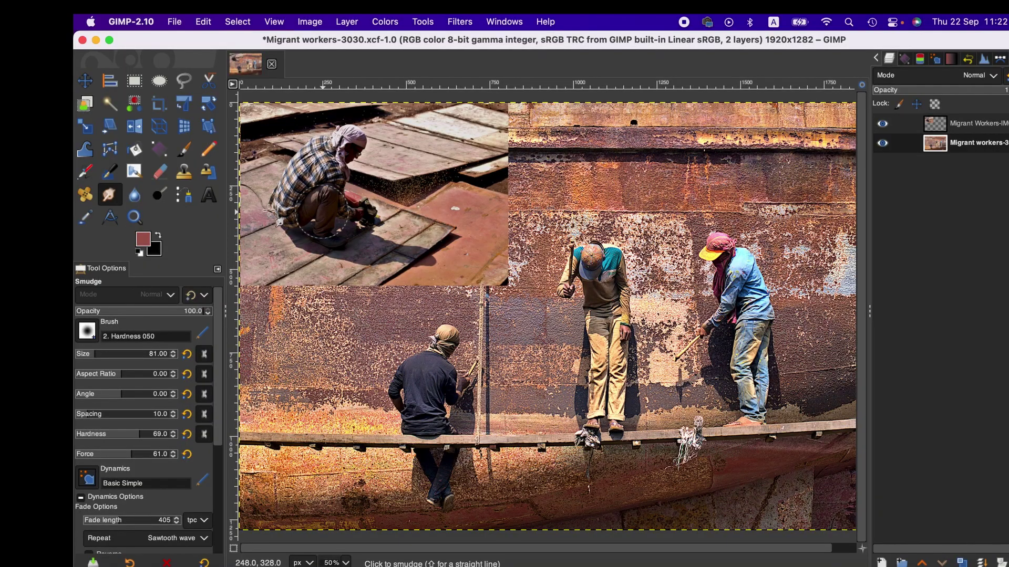
# Step: Undo the healing, then sample several wall colours, ending on dark maroon
pyautogui.press('super+z')
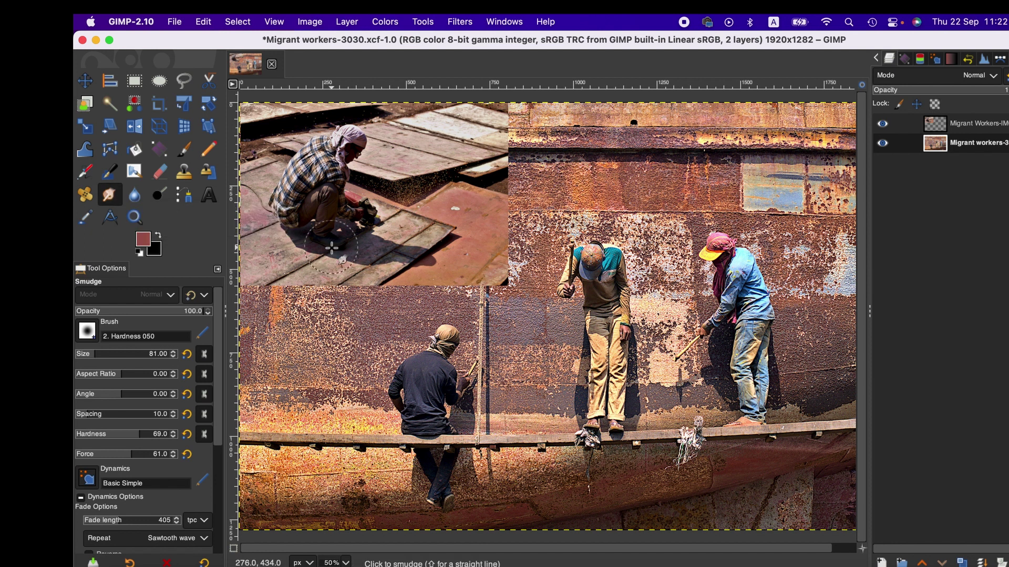
pyautogui.press('super')
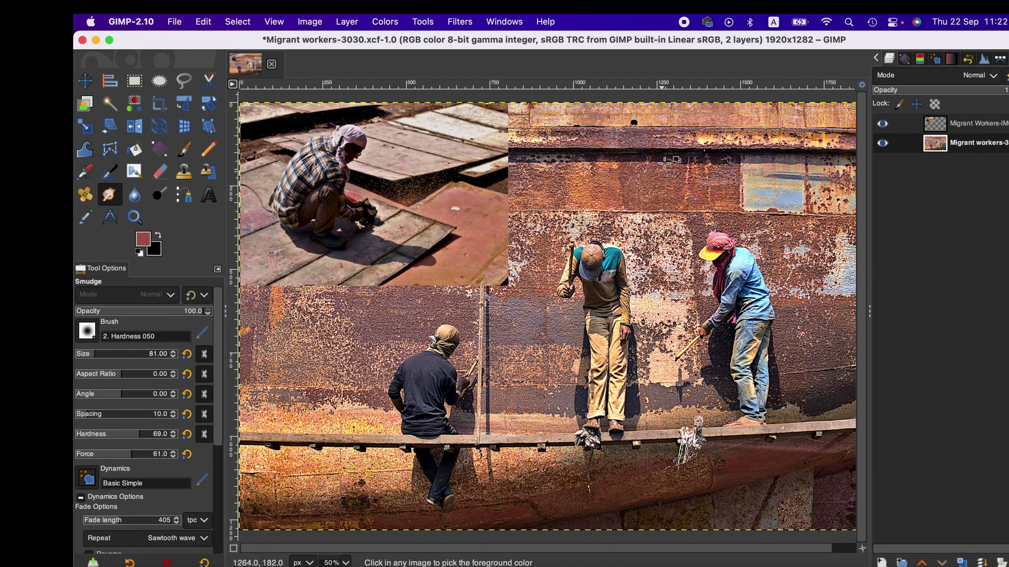
pyautogui.keyDown('super'); pyautogui.click(652, 172); pyautogui.keyUp('super')
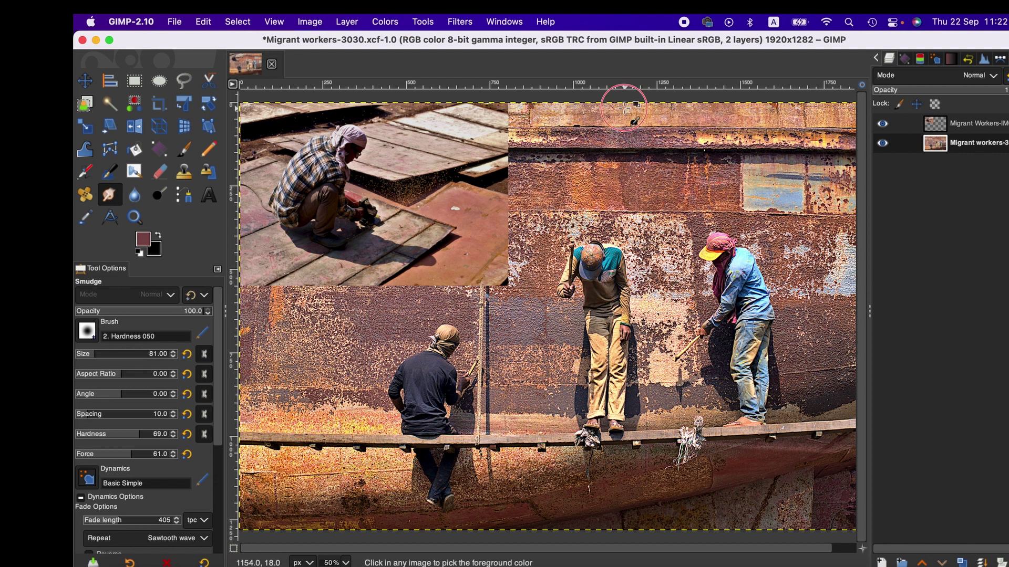
pyautogui.keyDown('super'); pyautogui.click(624, 128); pyautogui.keyUp('super')
pyautogui.keyDown('super'); pyautogui.click(623, 127); pyautogui.keyUp('super')
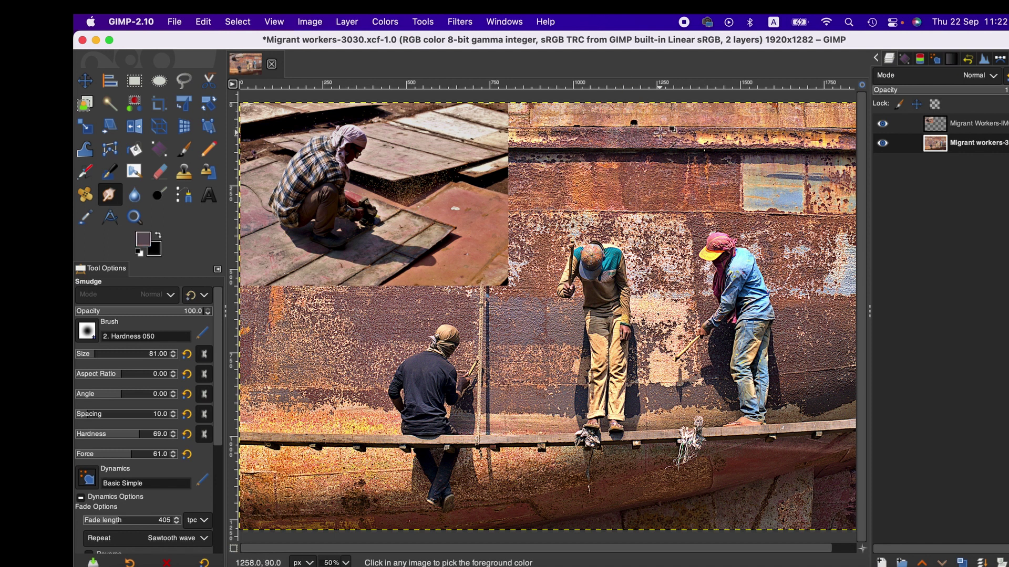
pyautogui.keyDown('super'); pyautogui.click(641, 162); pyautogui.keyUp('super')
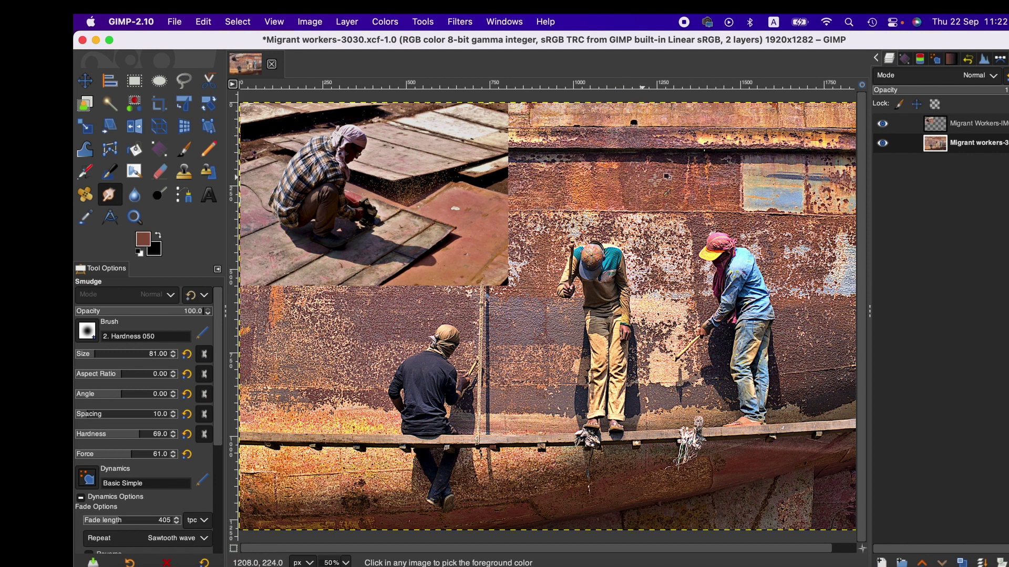
pyautogui.keyDown('super'); pyautogui.click(651, 173); pyautogui.keyUp('super')
pyautogui.keyDown('super'); pyautogui.click(651, 169); pyautogui.keyUp('super')
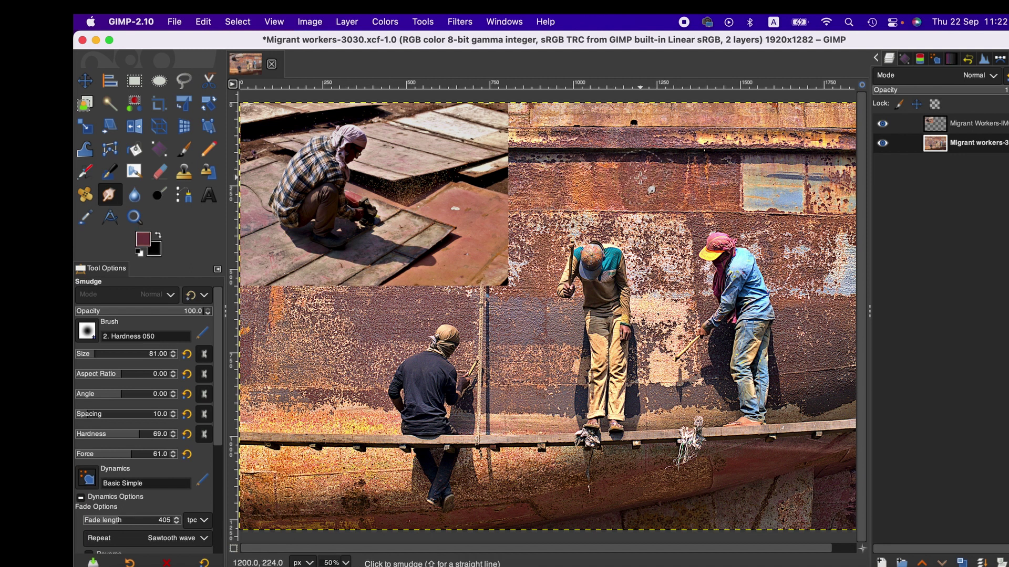
# Step: Smudge the upper rust band at size 81, force 61, then undo it
pyautogui.moveTo(631, 179)
pyautogui.mouseDown()
pyautogui.moveTo(694, 177)
pyautogui.moveTo(598, 180)
pyautogui.moveTo(707, 180)
pyautogui.moveTo(705, 189)
pyautogui.moveTo(648, 198)
pyautogui.moveTo(587, 187)
pyautogui.moveTo(615, 173)
pyautogui.moveTo(738, 179)
pyautogui.moveTo(730, 198)
pyautogui.moveTo(666, 203)
pyautogui.moveTo(574, 178)
pyautogui.moveTo(534, 180)
pyautogui.moveTo(567, 219)
pyautogui.moveTo(696, 194)
pyautogui.moveTo(721, 177)
pyautogui.moveTo(611, 197)
pyautogui.moveTo(668, 209)
pyautogui.mouseUp()
pyautogui.press('ctrl')
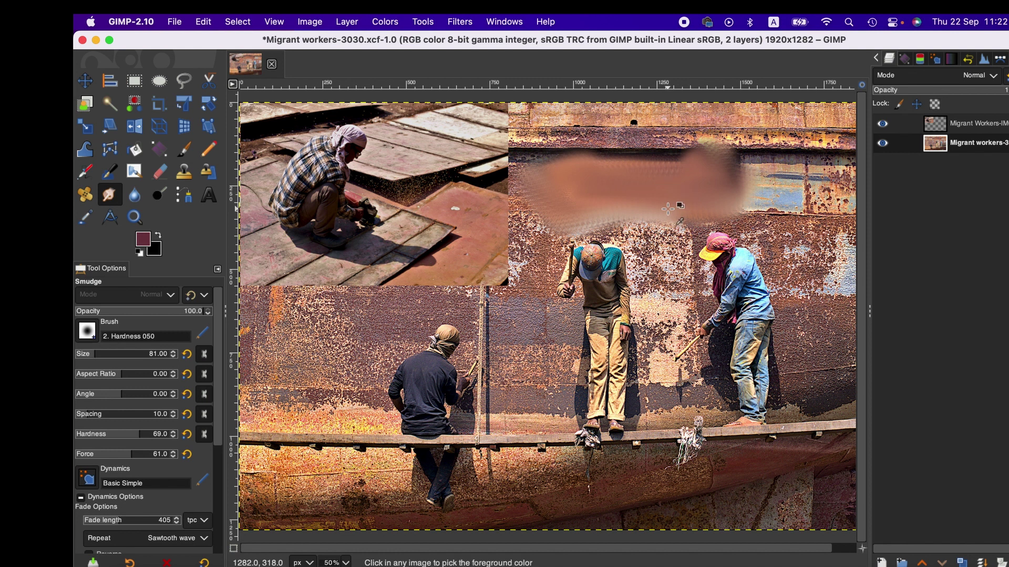
pyautogui.hotkey('ctrl', 'z')
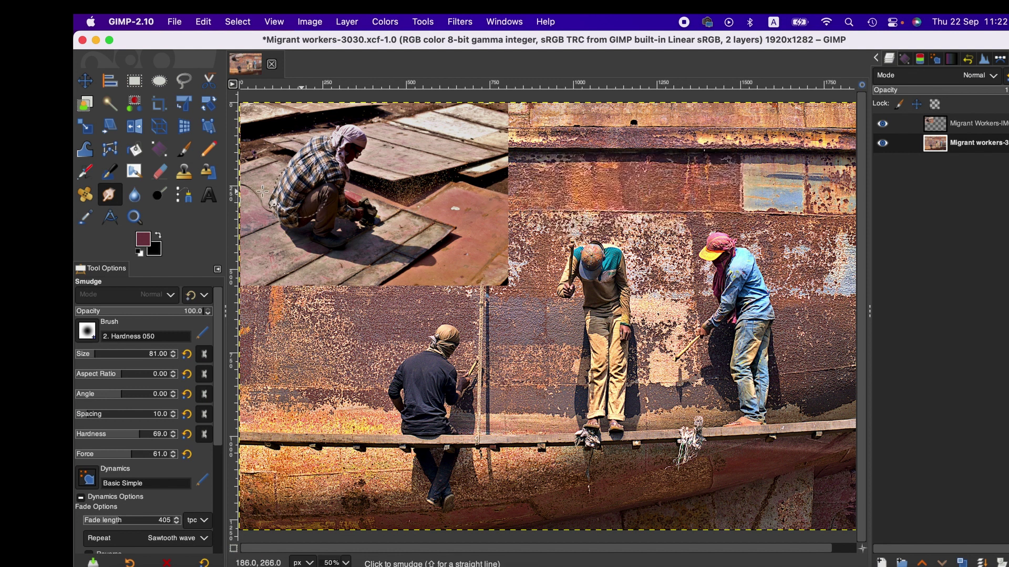
# Step: Blur the upper rusty wall band with two Blur/Sharpen strokes
pyautogui.click(138, 200)
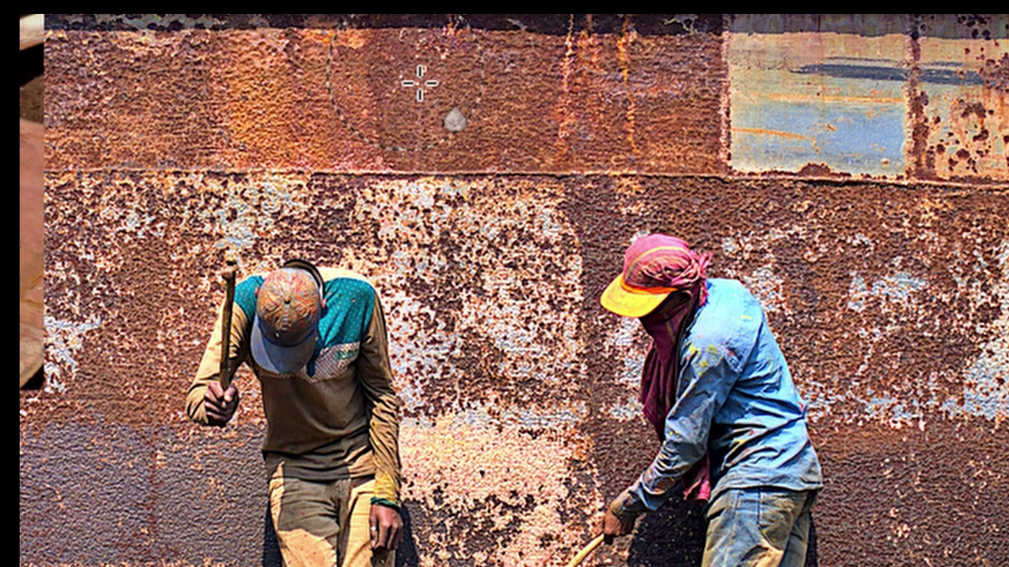
pyautogui.moveTo(418, 82)
pyautogui.mouseDown()
pyautogui.moveTo(241, 82)
pyautogui.moveTo(528, 108)
pyautogui.moveTo(541, 73)
pyautogui.moveTo(655, 98)
pyautogui.moveTo(365, 50)
pyautogui.moveTo(317, 68)
pyautogui.moveTo(307, 108)
pyautogui.moveTo(146, 72)
pyautogui.moveTo(387, 97)
pyautogui.moveTo(536, 140)
pyautogui.moveTo(468, 221)
pyautogui.moveTo(312, 335)
pyautogui.mouseUp()
pyautogui.moveTo(288, 266)
pyautogui.mouseDown()
pyautogui.moveTo(253, 135)
pyautogui.moveTo(338, 148)
pyautogui.mouseUp()
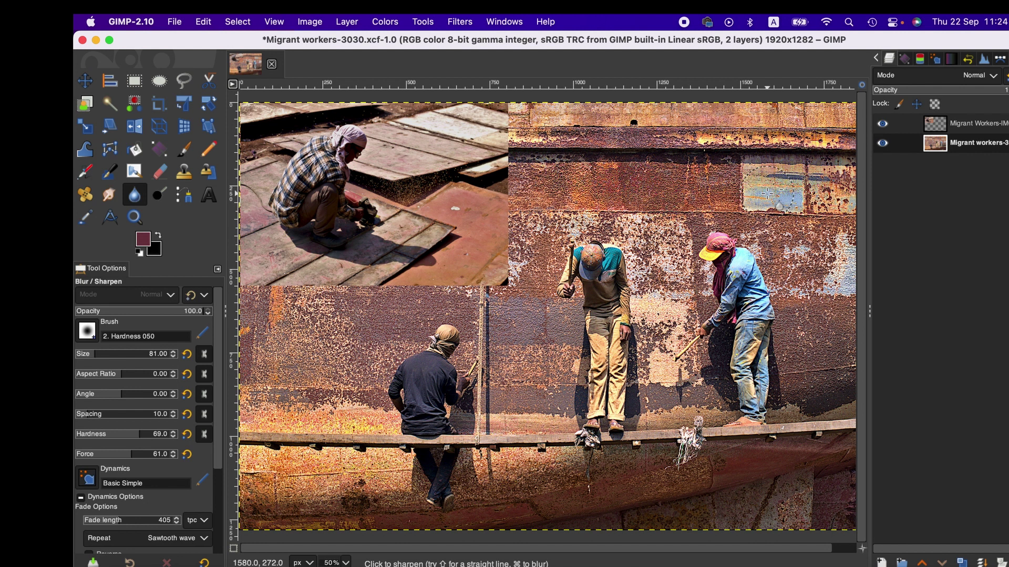
pyautogui.click(159, 195)
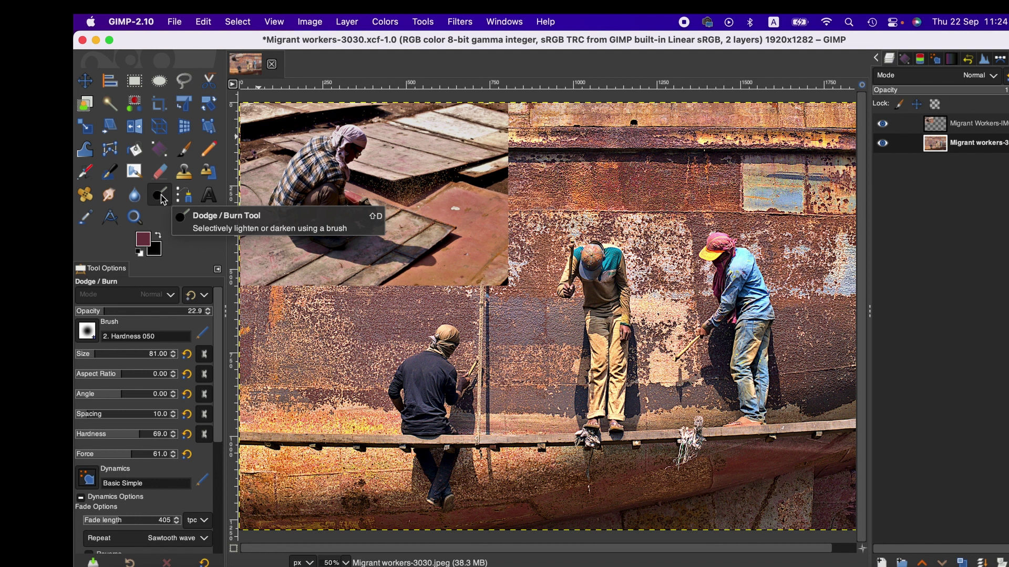
# Step: Hide the grinder inset layer and activate the Migrant workers-3030 layer with Dodge/Burn selected
pyautogui.click(883, 123)
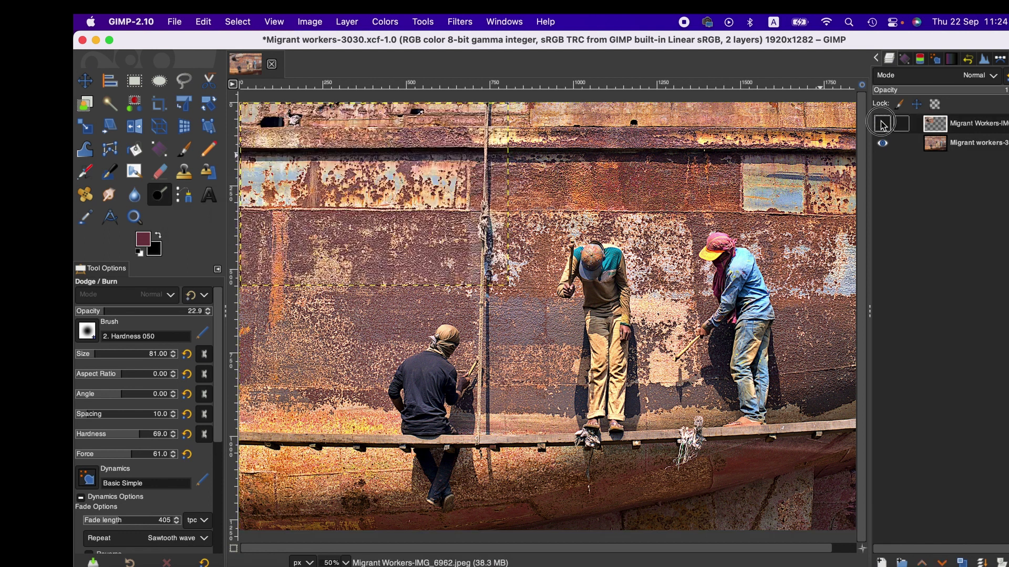
pyautogui.press('pagedown')
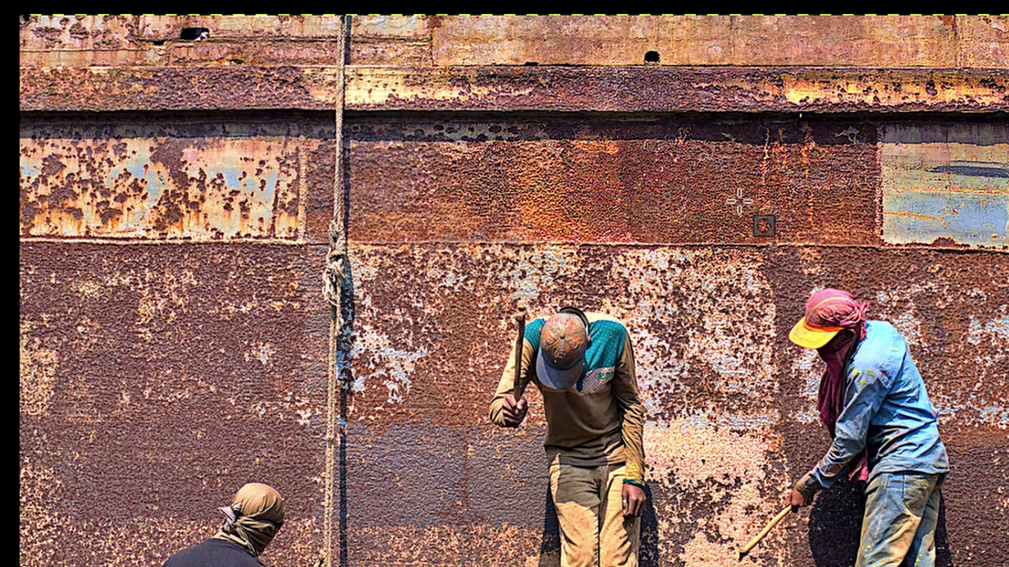
pyautogui.hotkey('shift', 'u')
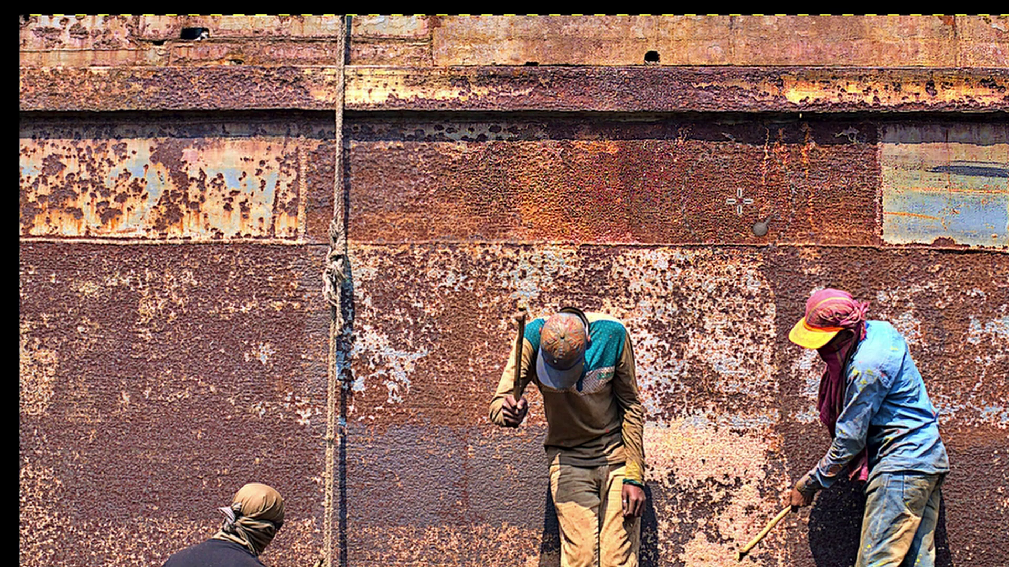
pyautogui.click(163, 202)
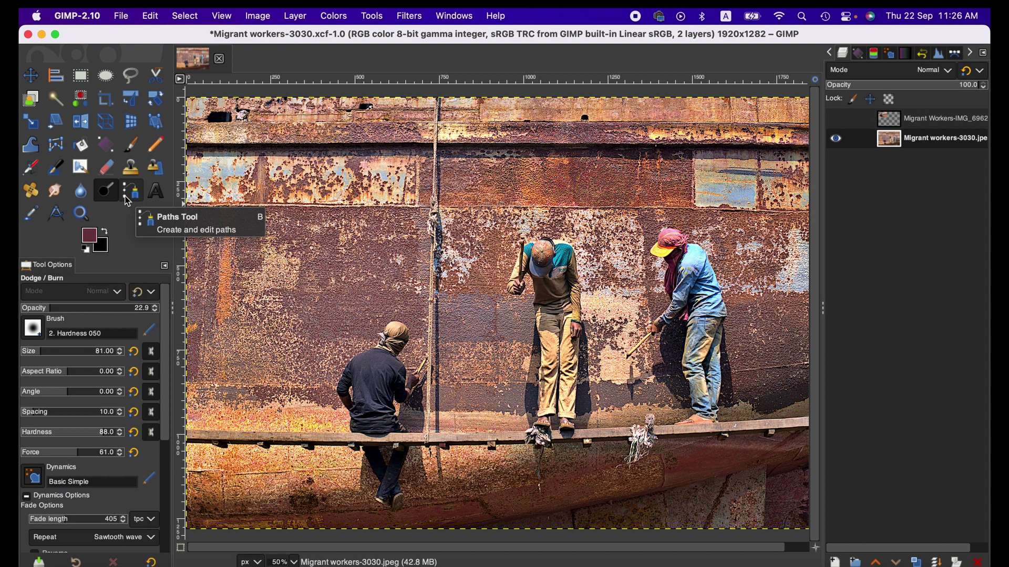
# Step: With the Paths tool, place anchors from the worker's feet up his back and around his head
pyautogui.click(129, 192)
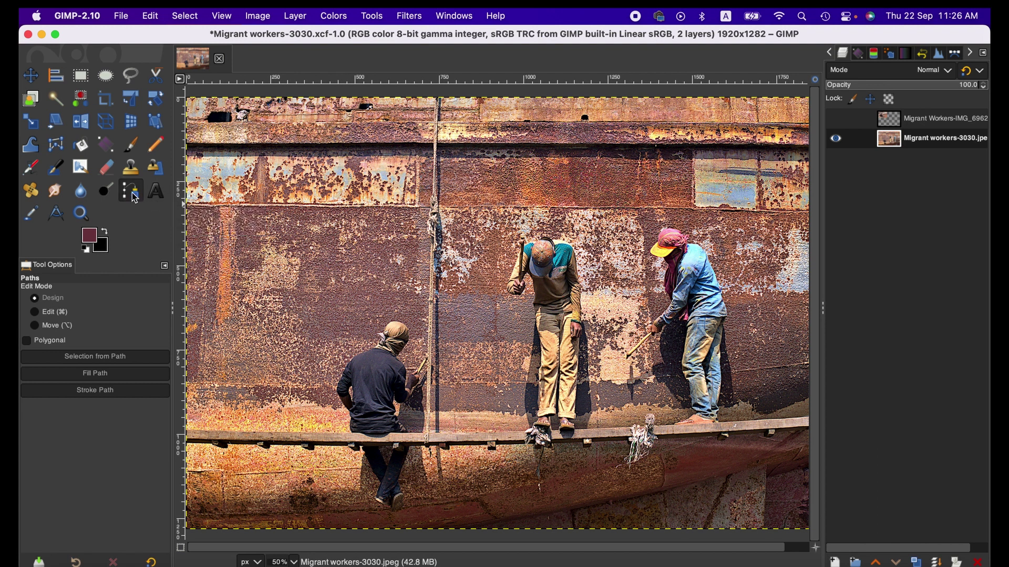
pyautogui.click(368, 479)
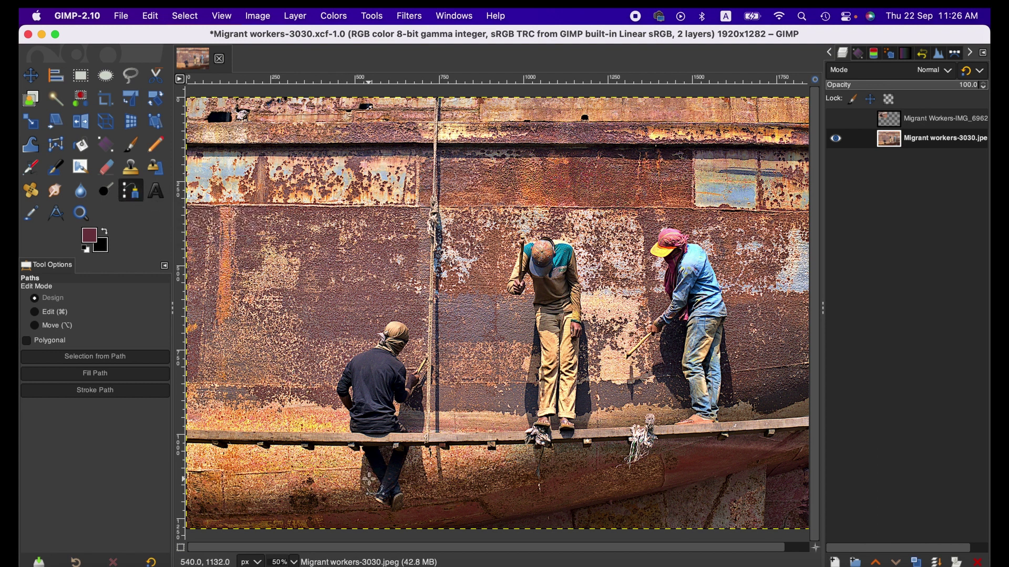
pyautogui.click(347, 433)
pyautogui.click(338, 407)
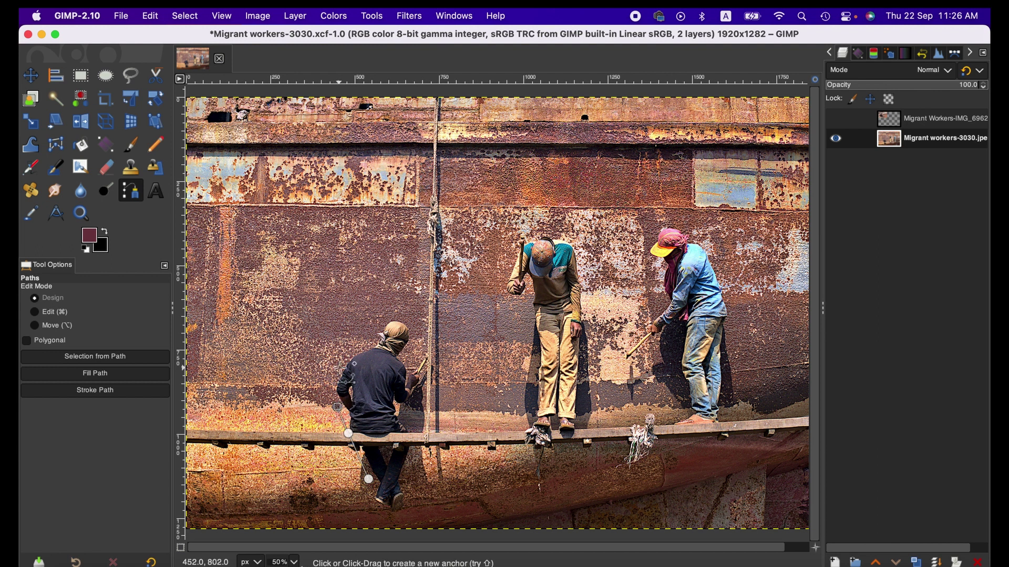
pyautogui.click(341, 367)
pyautogui.click(357, 342)
pyautogui.click(388, 308)
pyautogui.click(422, 335)
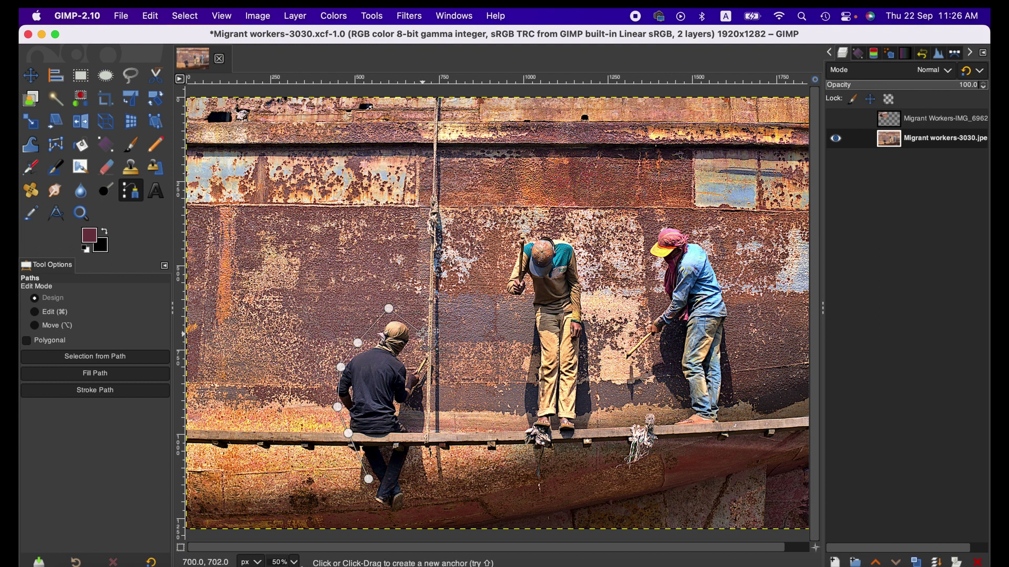
pyautogui.click(436, 391)
# Step: Add anchors down his right side and legs, then close the path on the first anchor
pyautogui.click(422, 416)
pyautogui.click(426, 453)
pyautogui.click(411, 485)
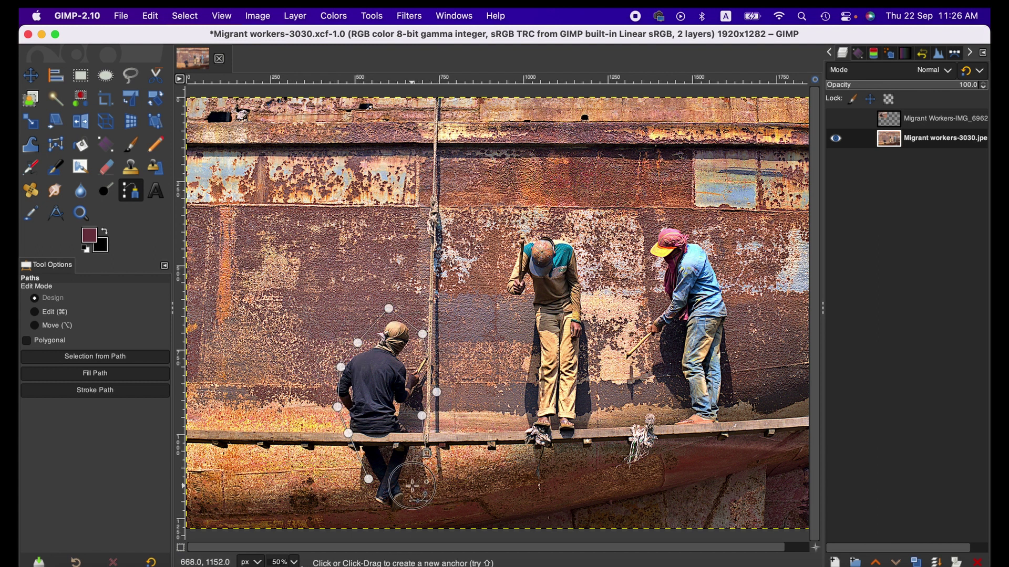
pyautogui.click(404, 512)
pyautogui.click(378, 512)
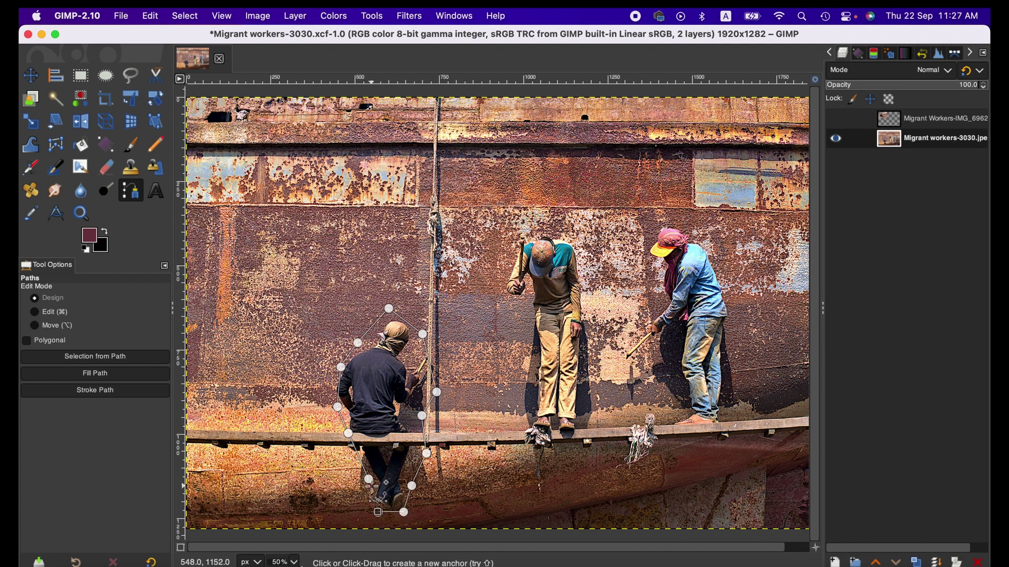
pyautogui.press('super')
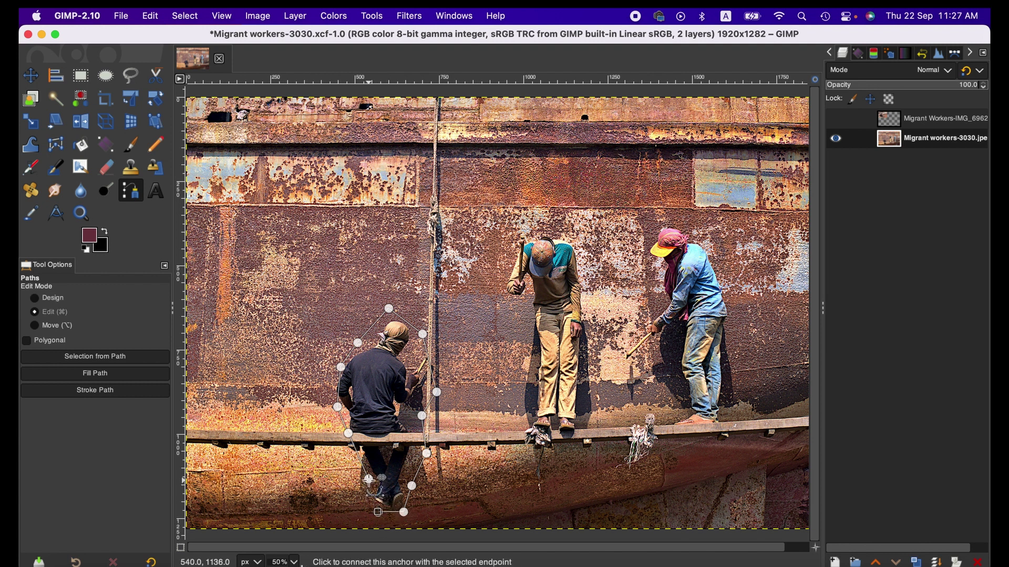
pyautogui.keyDown('super'); pyautogui.click(368, 479); pyautogui.keyUp('super')
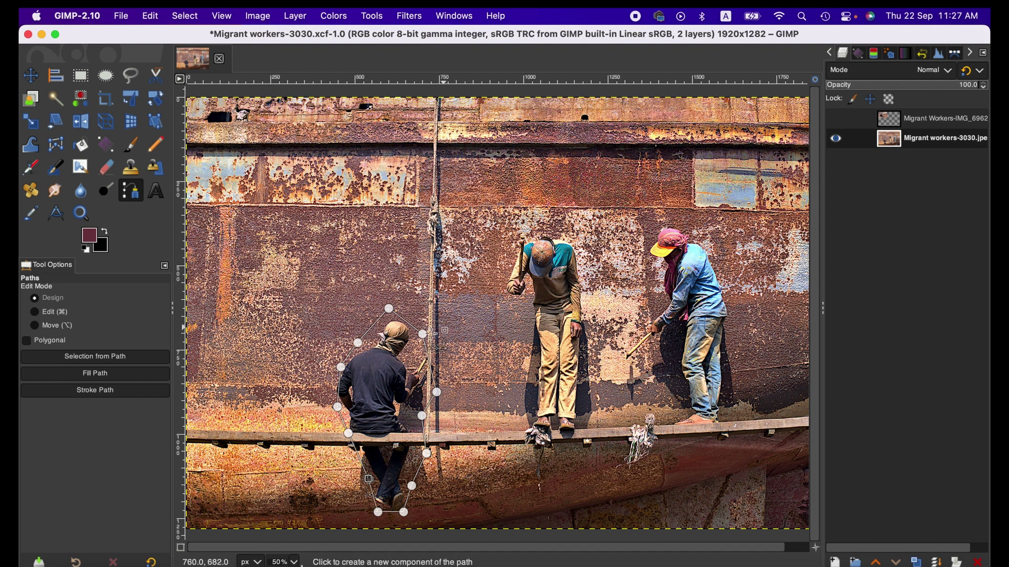
# Step: At 100% zoom, curve the path along the arm and head, then make it a selection
pyautogui.press('1')
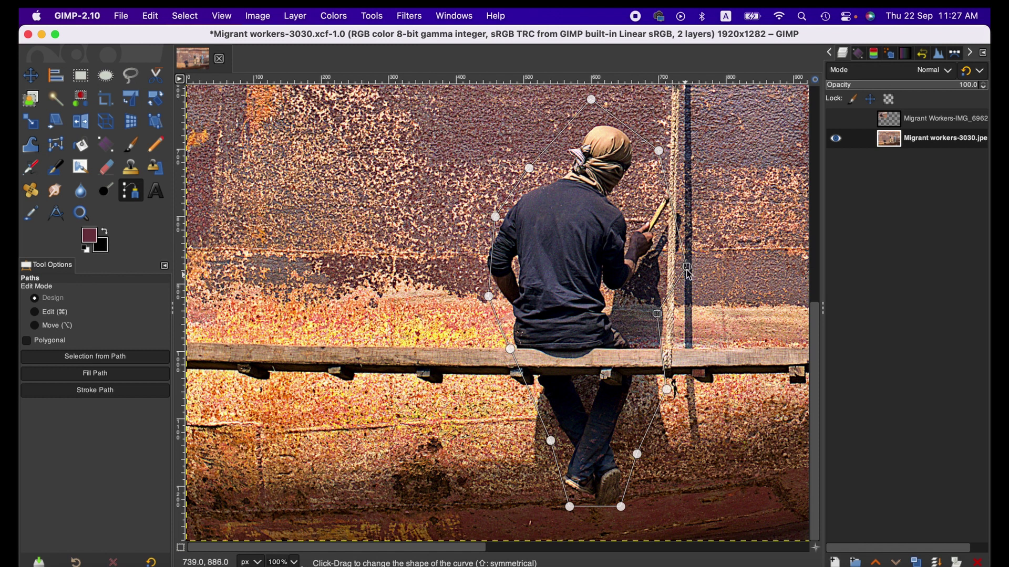
pyautogui.moveTo(671, 288); pyautogui.dragTo(677, 263)
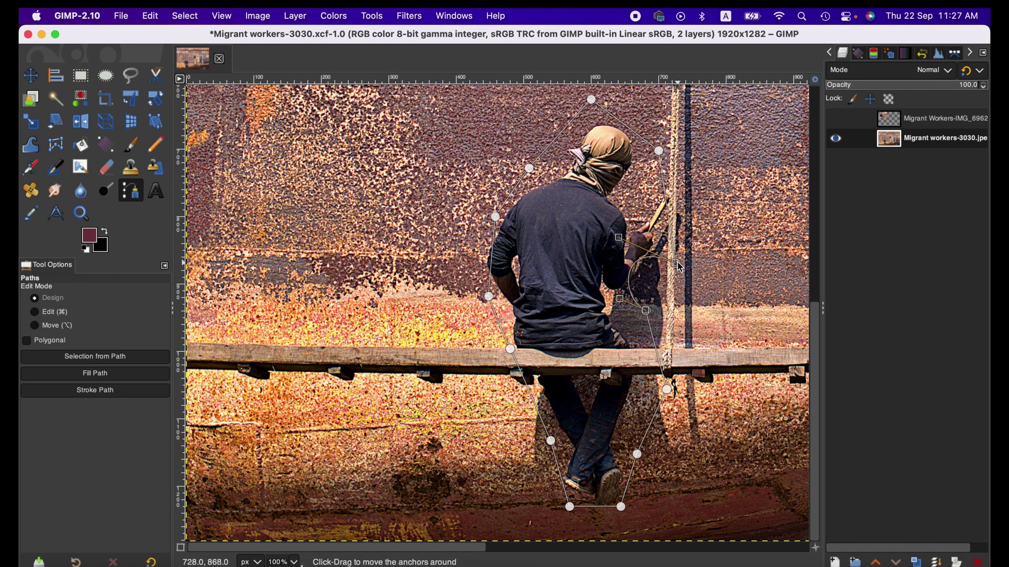
pyautogui.moveTo(621, 238); pyautogui.dragTo(612, 284)
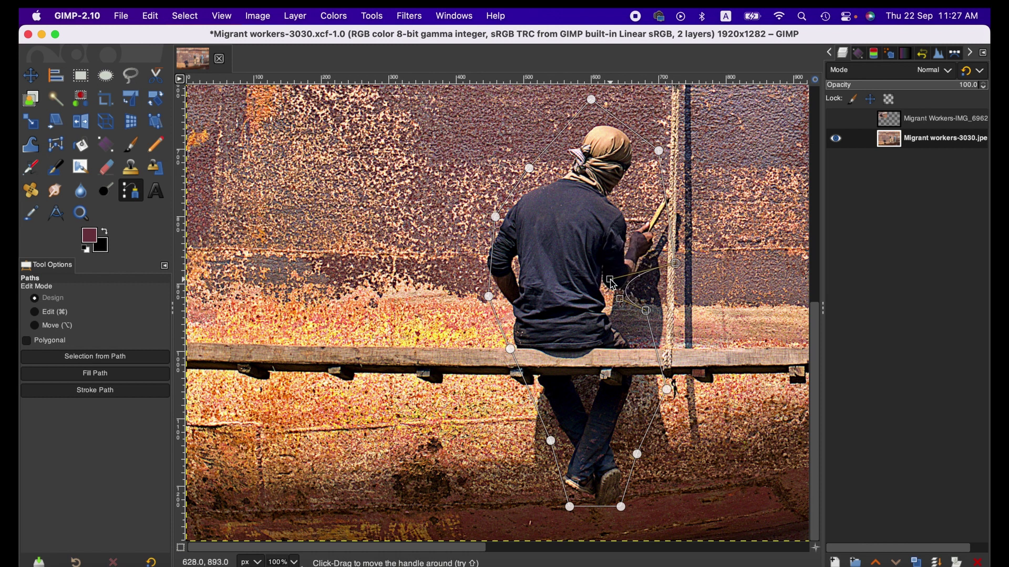
pyautogui.moveTo(676, 263); pyautogui.dragTo(664, 261)
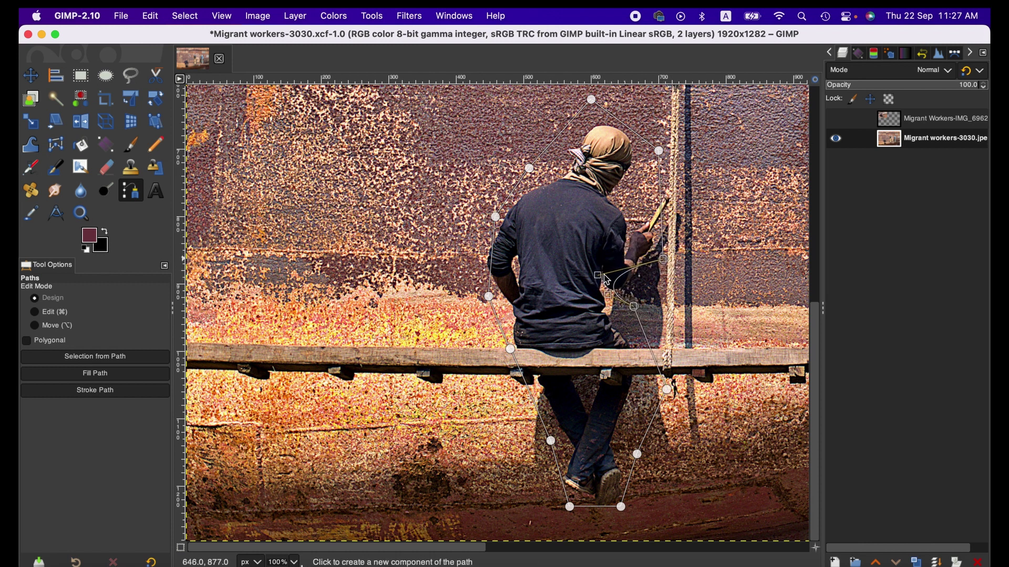
pyautogui.moveTo(597, 274); pyautogui.dragTo(658, 244)
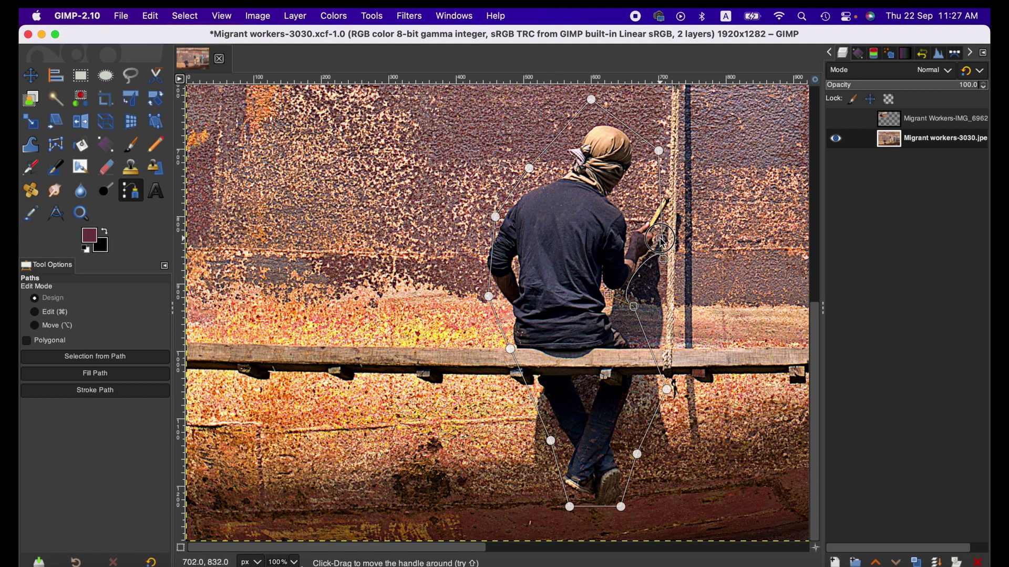
pyautogui.moveTo(661, 196); pyautogui.dragTo(543, 170)
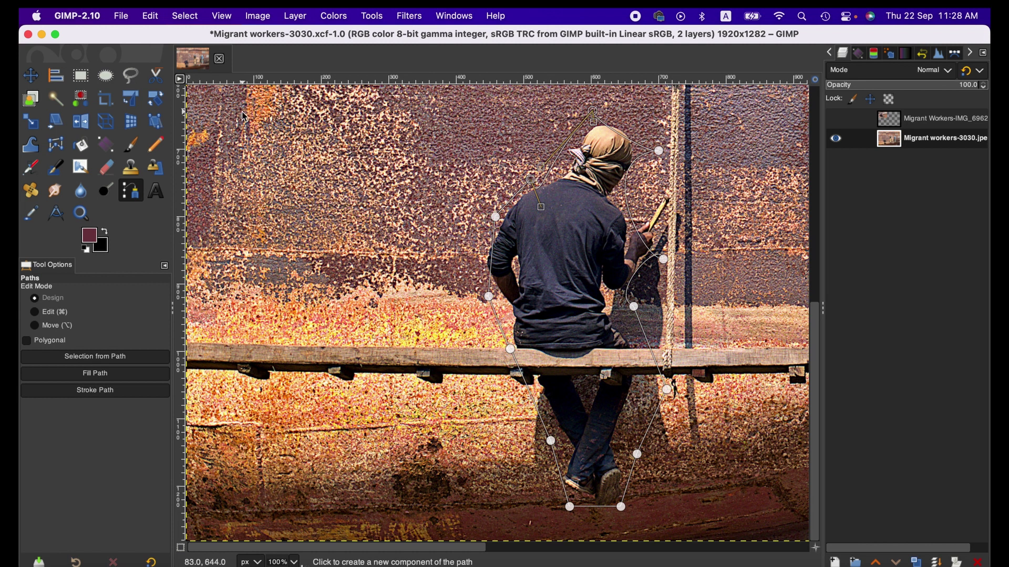
pyautogui.click(185, 16)
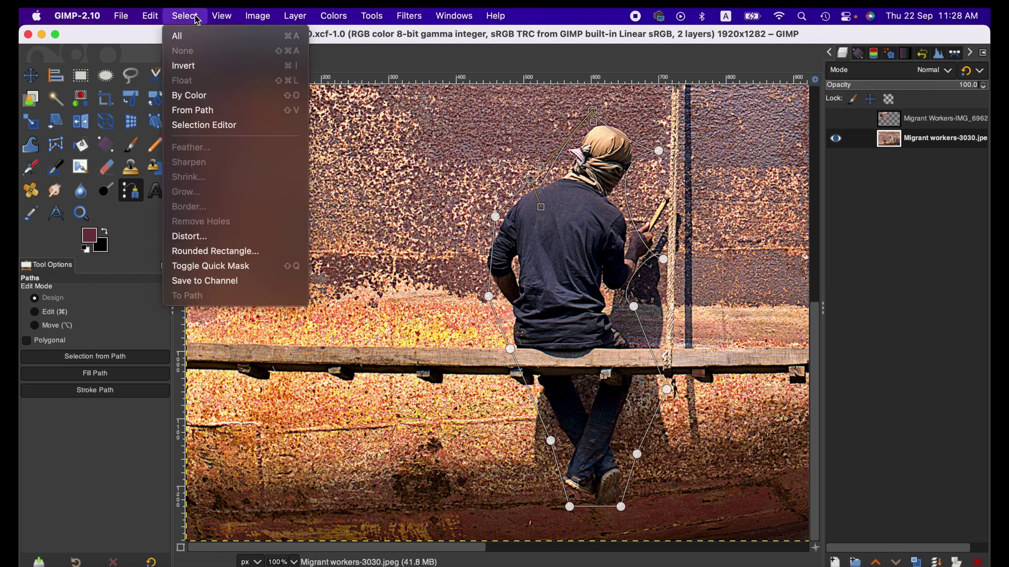
pyautogui.click(227, 113)
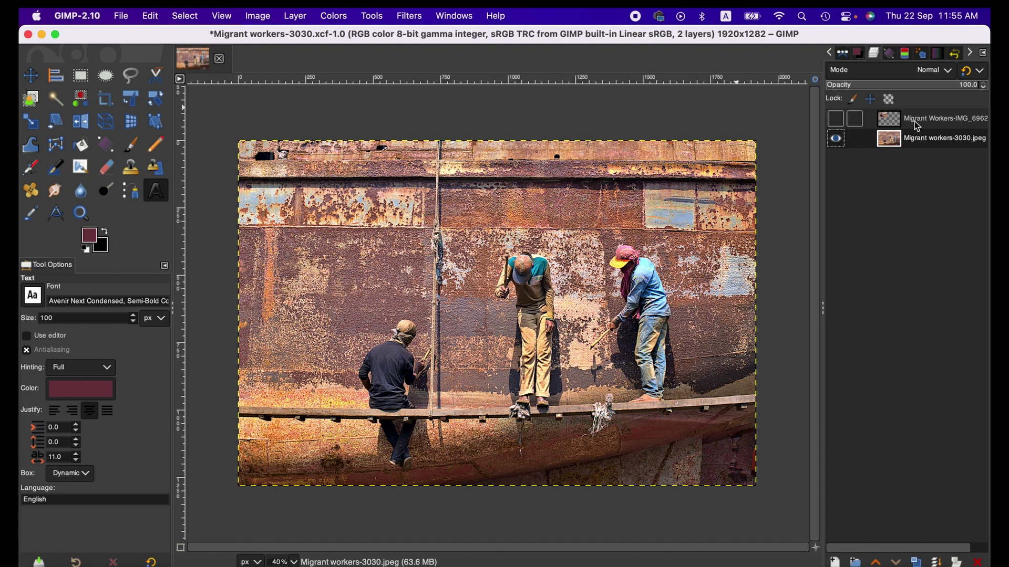
# Step: Leave the bottom rusty-wall photo visible and hide the crouching-worker inset layer
pyautogui.click(837, 141)
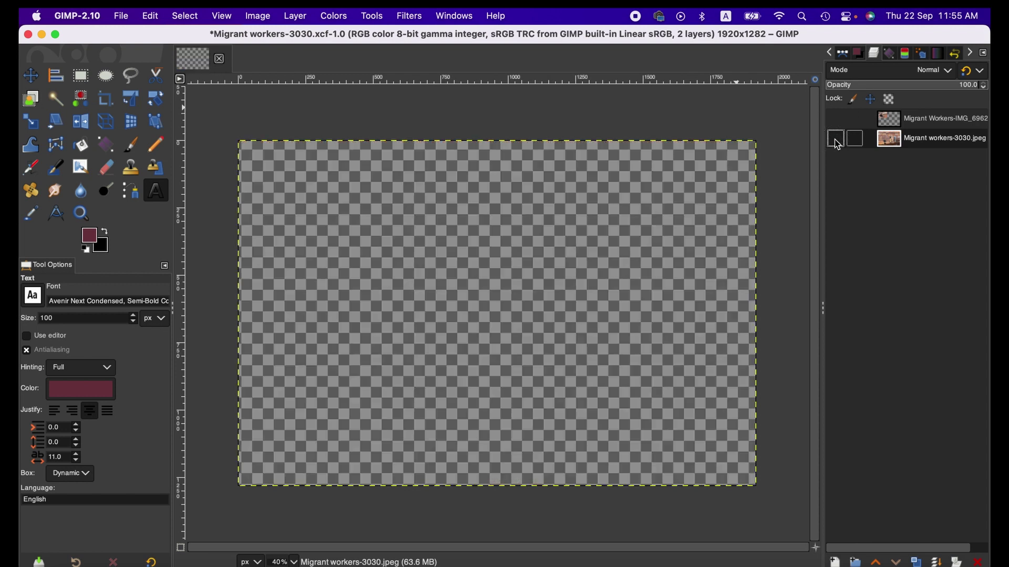
pyautogui.click(836, 139)
pyautogui.click(836, 139)
pyautogui.click(836, 139)
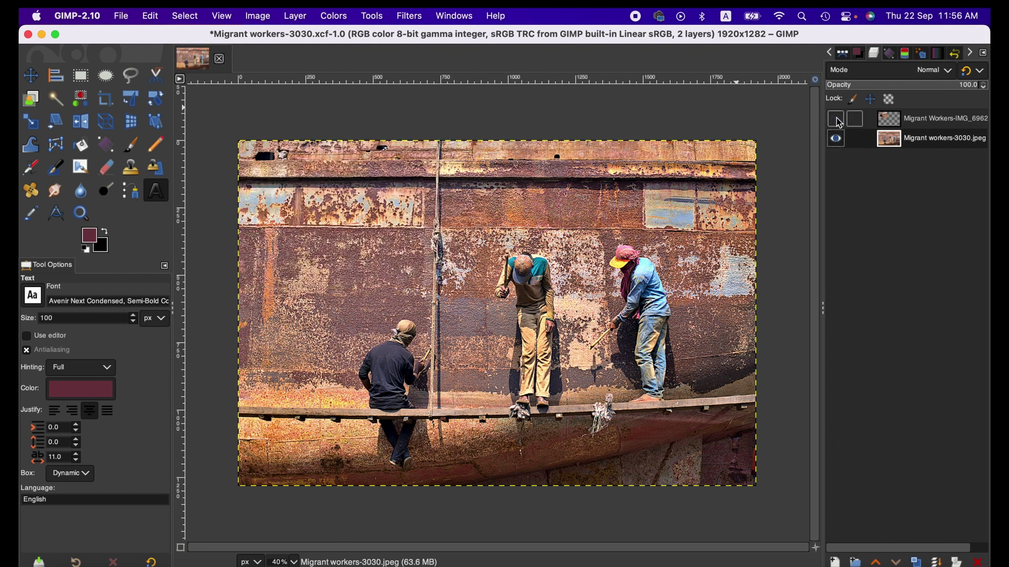
pyautogui.click(838, 121)
pyautogui.click(838, 121)
pyautogui.click(839, 121)
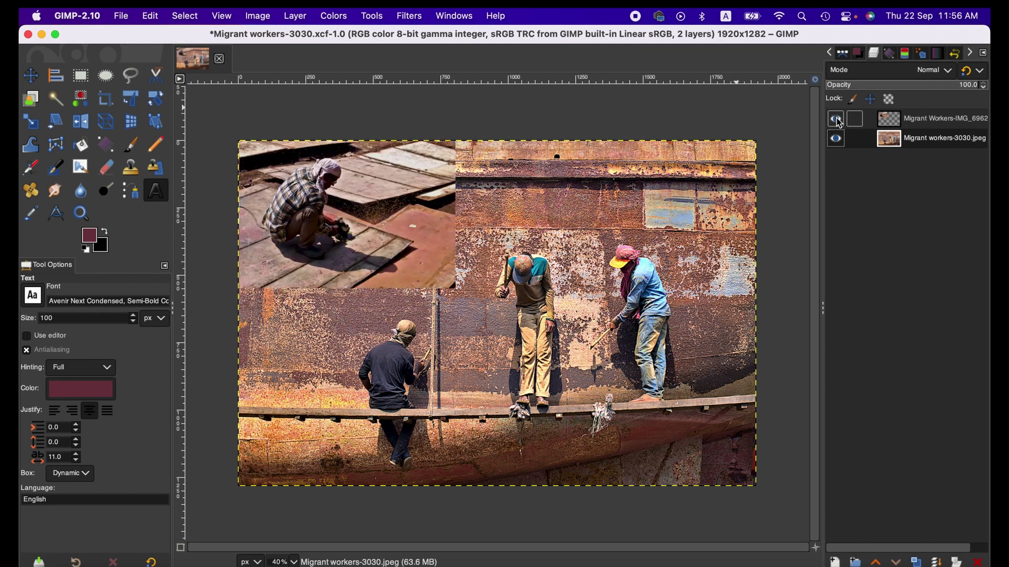
pyautogui.click(839, 122)
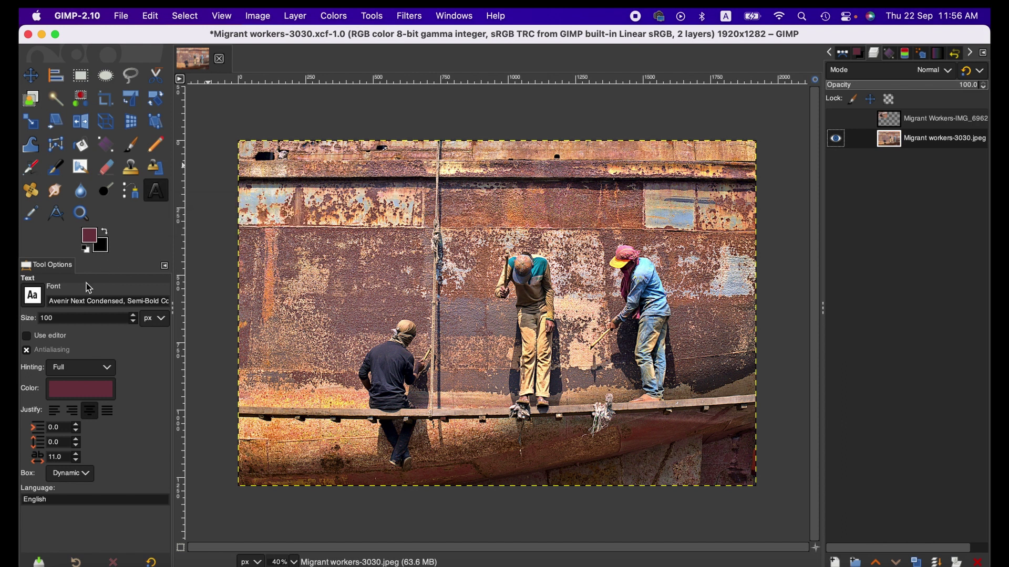
# Step: Choose Avenir Next Heavy as the text font and select the size value
pyautogui.click(34, 296)
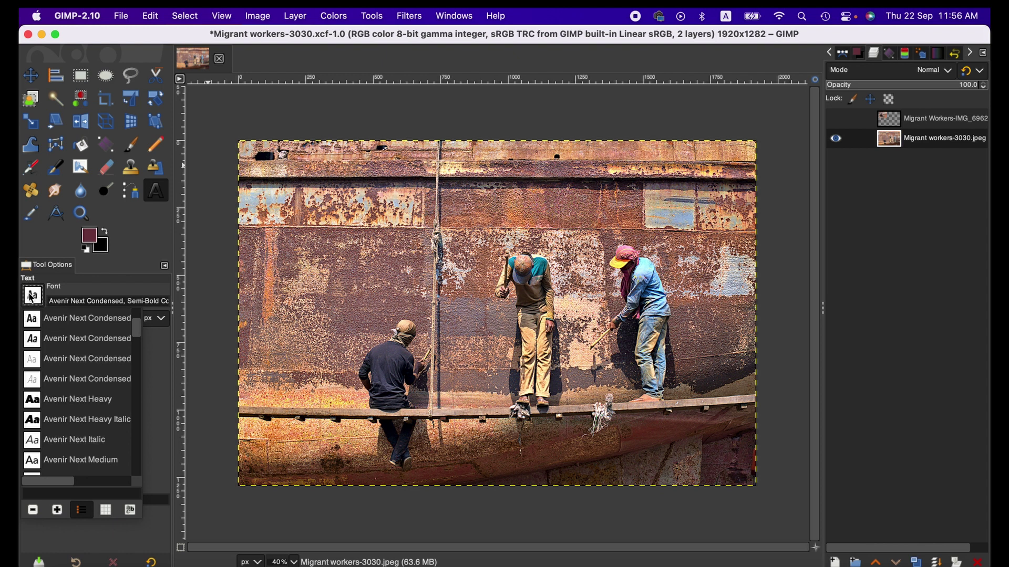
pyautogui.click(78, 399)
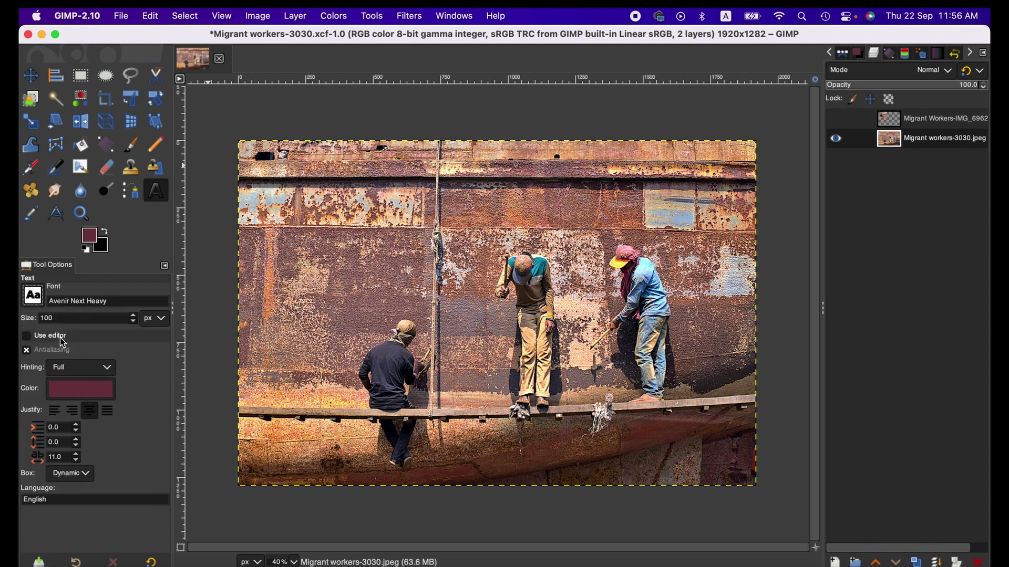
pyautogui.doubleClick(69, 318)
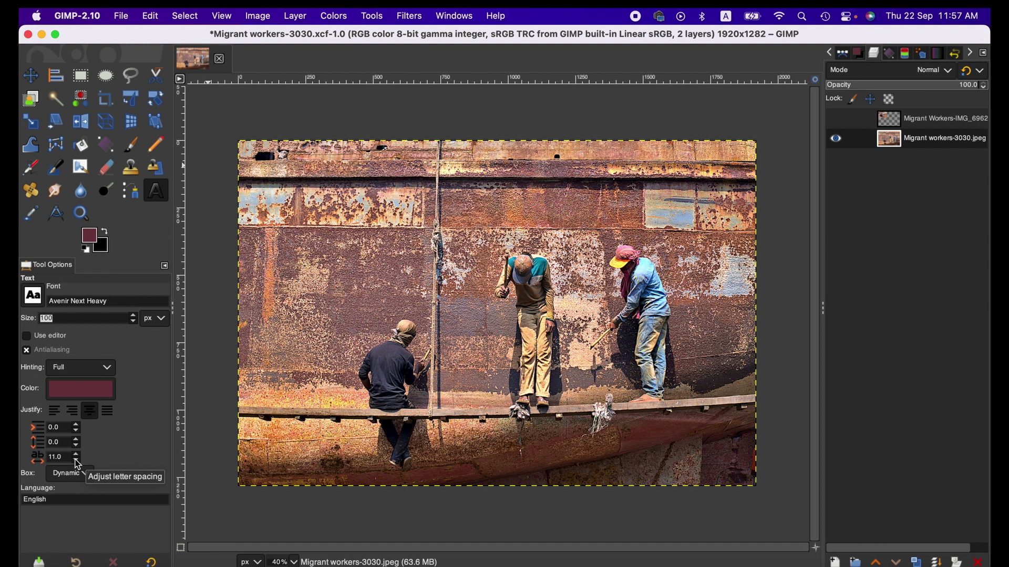
# Step: Type 'GIMP TUTORIAL' on the wall photo, correcting typos, and select the whole text
pyautogui.click(313, 267)
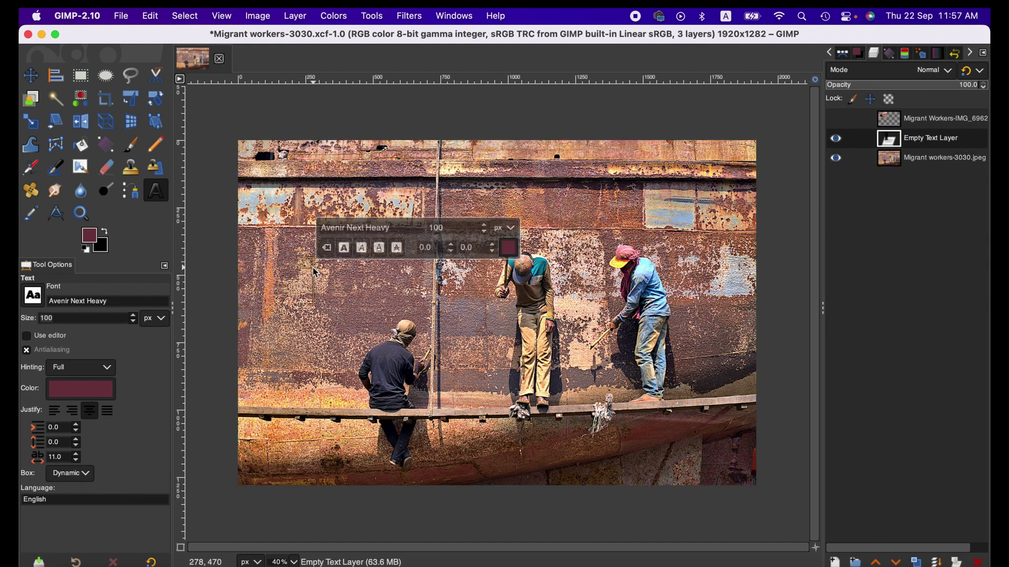
pyautogui.write('GIMO')
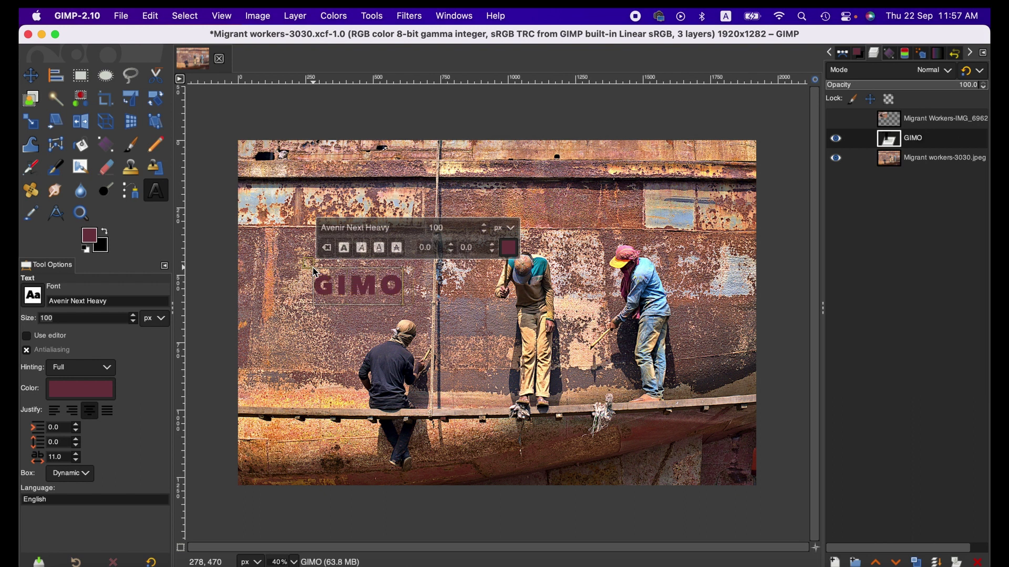
pyautogui.press('BackSpace')
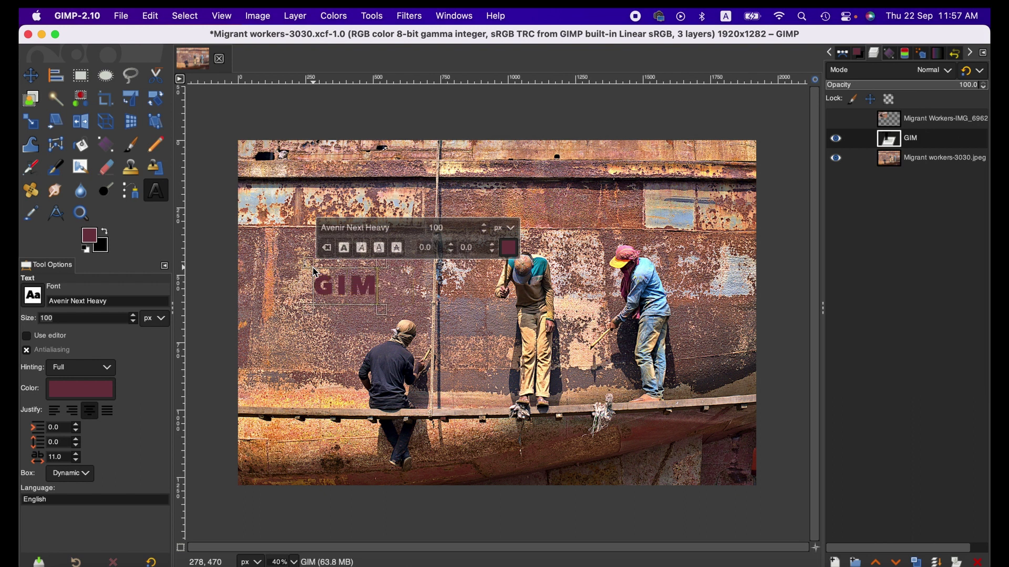
pyautogui.write('P TUTORU')
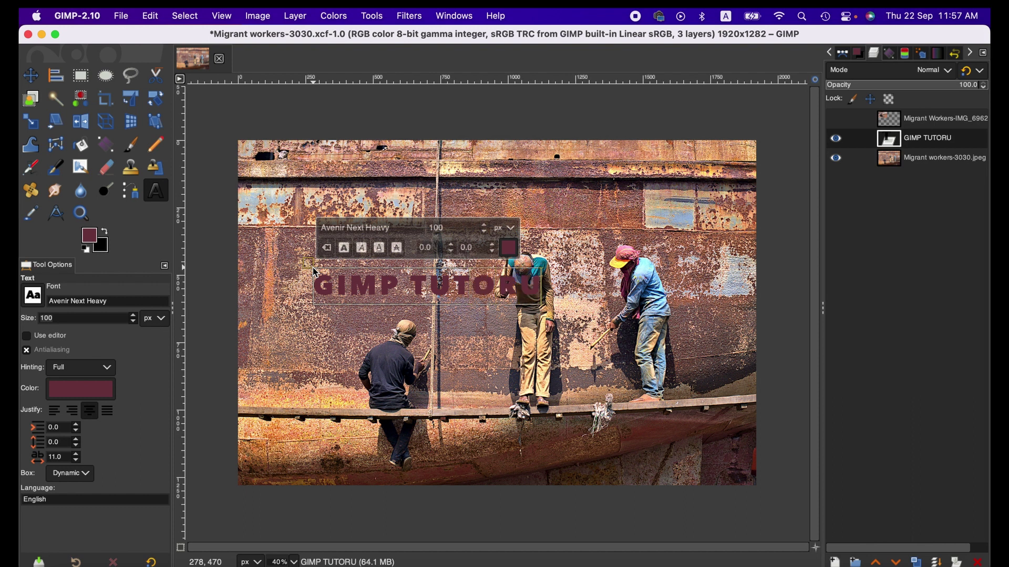
pyautogui.press('BackSpace')
pyautogui.write('IAL')
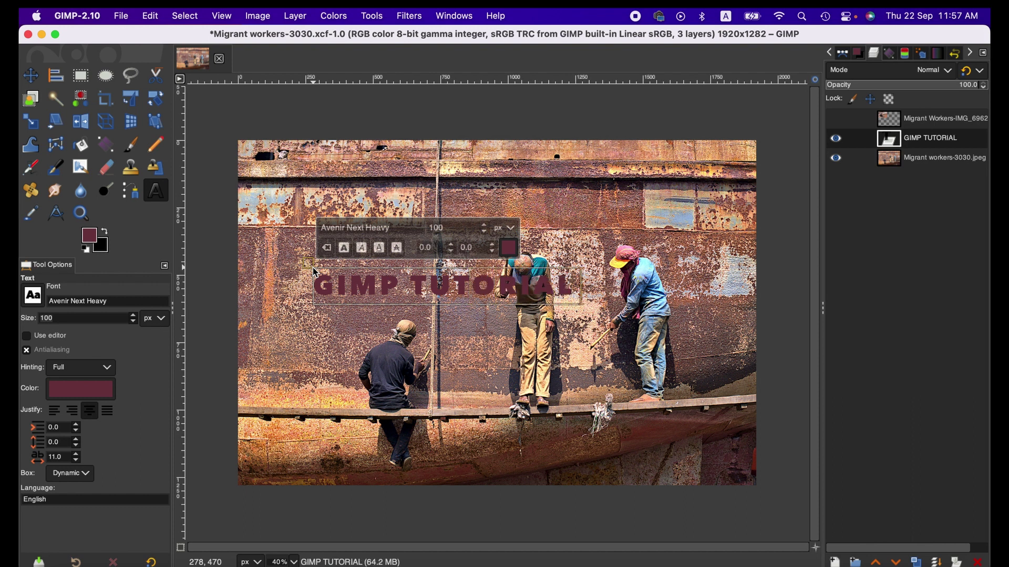
pyautogui.moveTo(313, 283); pyautogui.dragTo(577, 286)
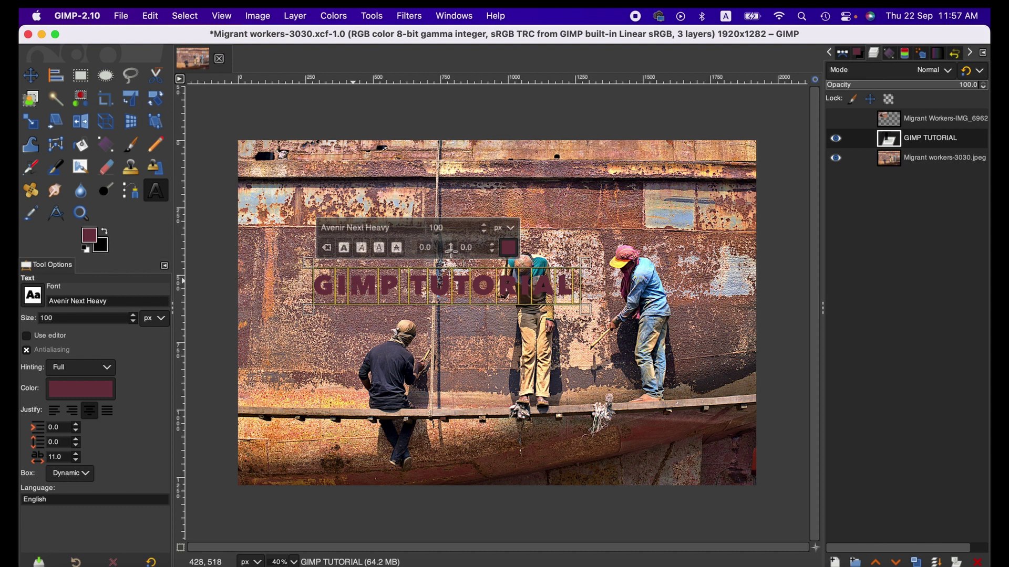
# Step: Recolour the selected heading yellow, then change it to white
pyautogui.click(510, 247)
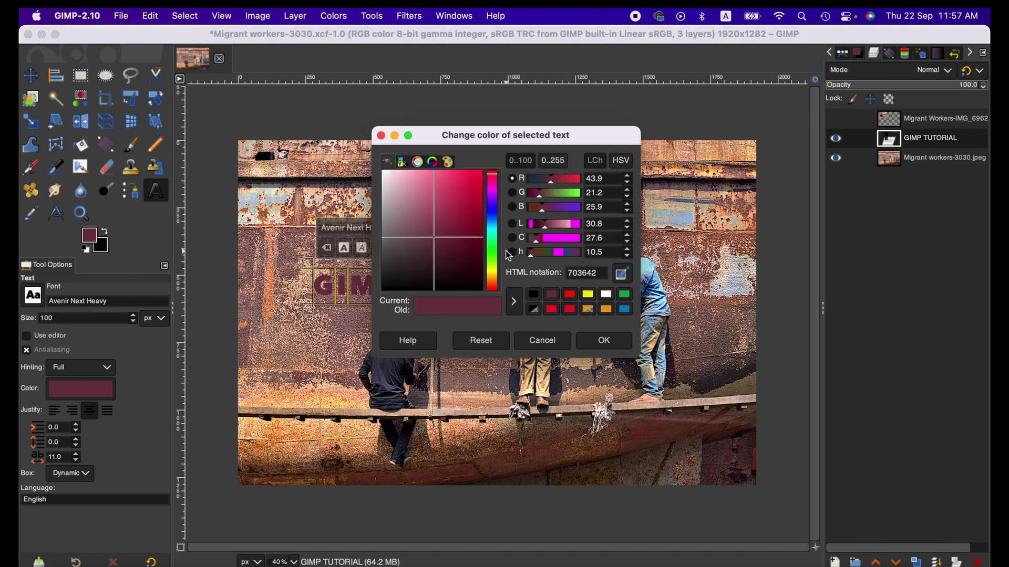
pyautogui.click(589, 296)
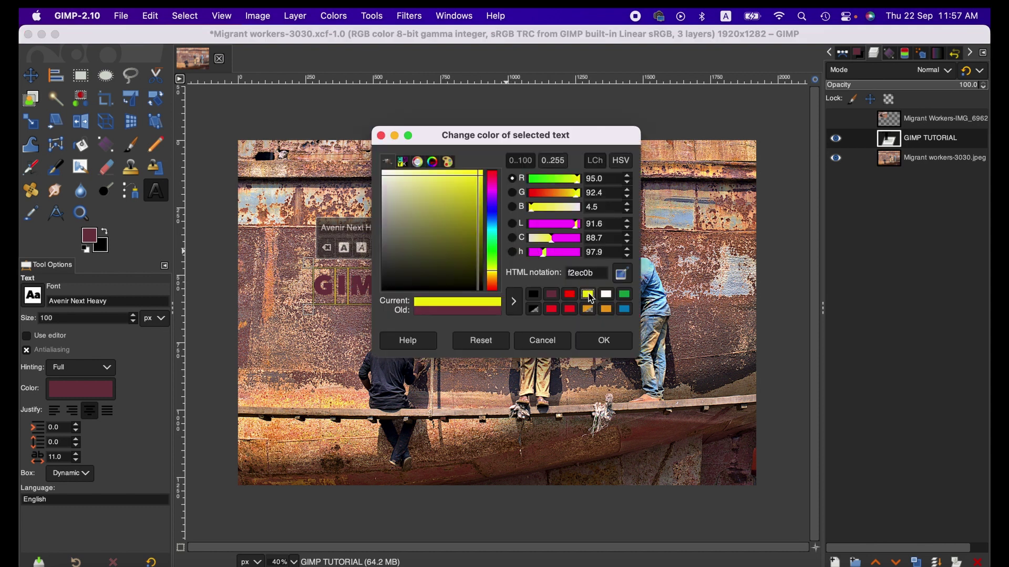
pyautogui.click(604, 341)
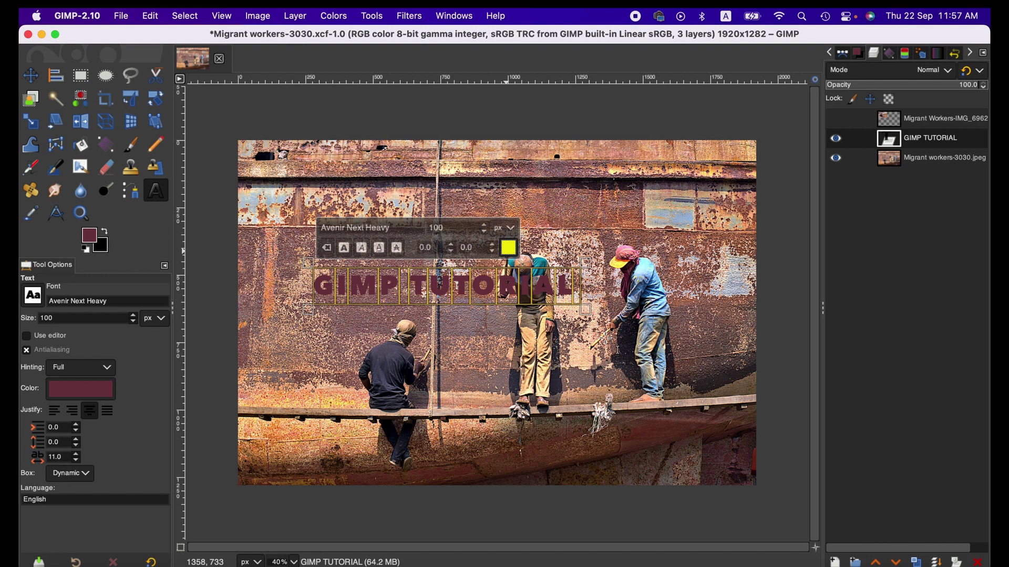
pyautogui.click(507, 251)
pyautogui.click(604, 296)
pyautogui.click(612, 341)
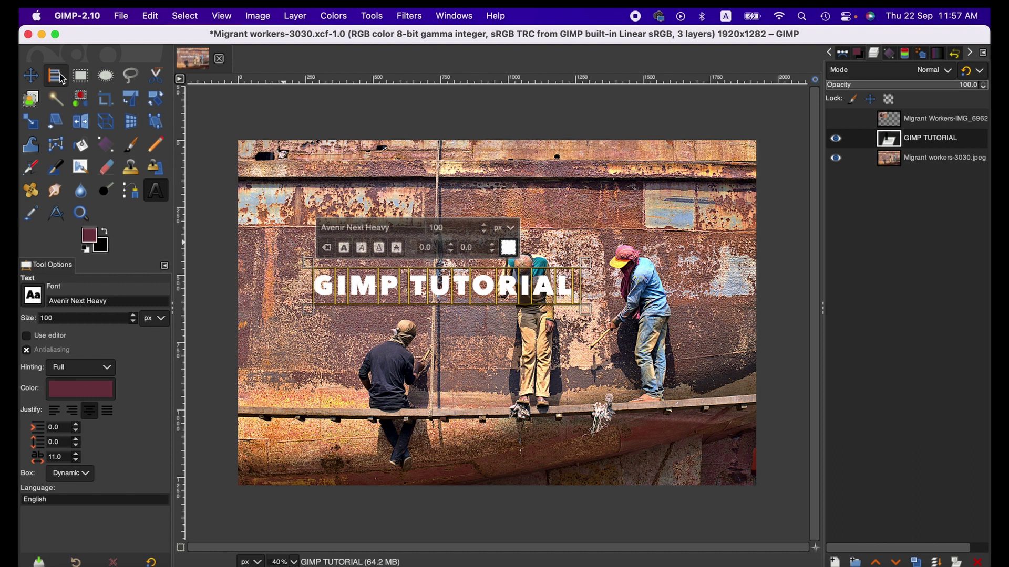
pyautogui.click(30, 75)
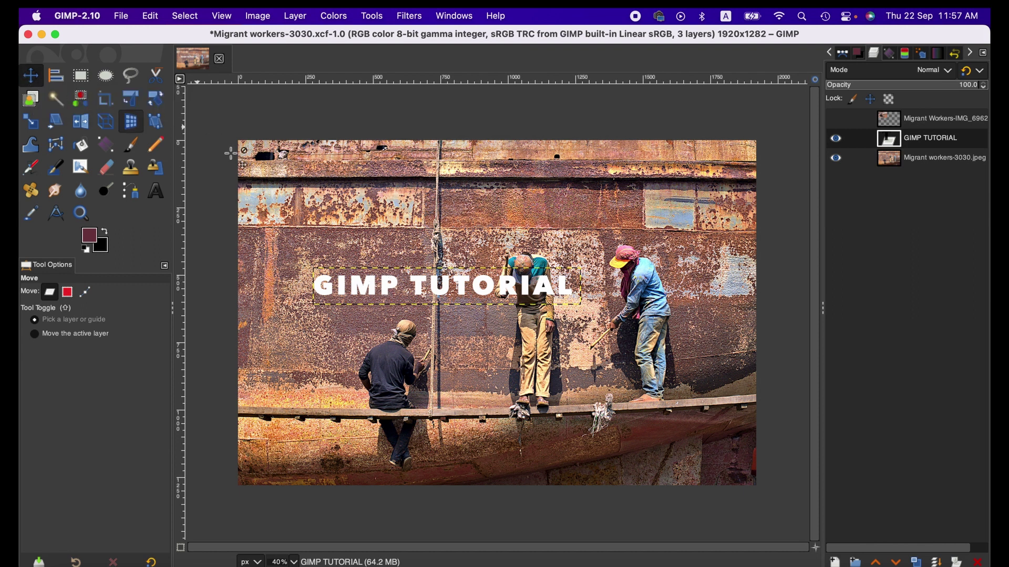
# Step: Drag the heading to the image's left edge and lower its letter spacing to 5.0
pyautogui.moveTo(487, 293); pyautogui.dragTo(411, 273)
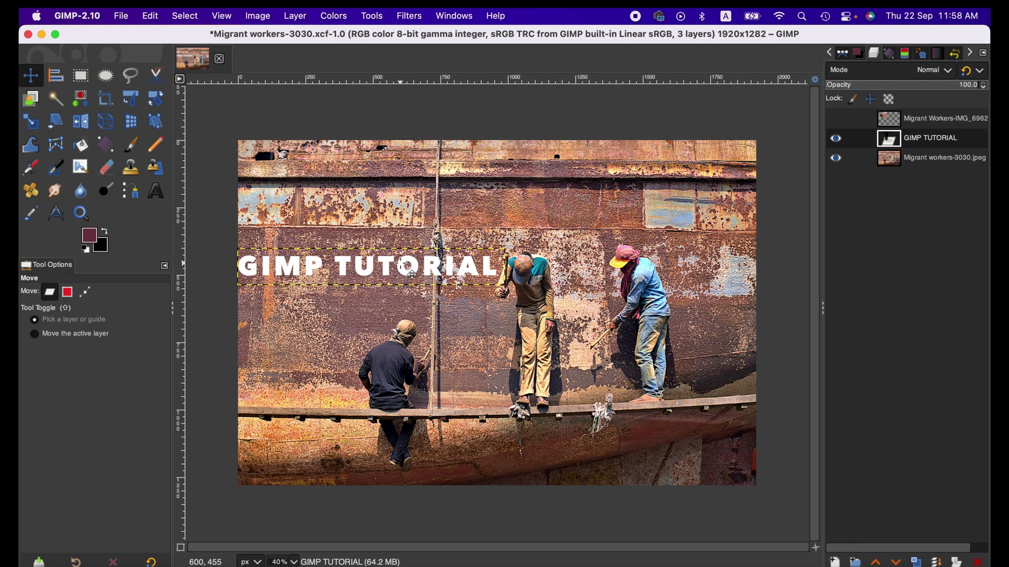
pyautogui.press('t')
pyautogui.click(411, 273)
pyautogui.click(77, 455)
pyautogui.click(77, 455)
pyautogui.click(77, 457)
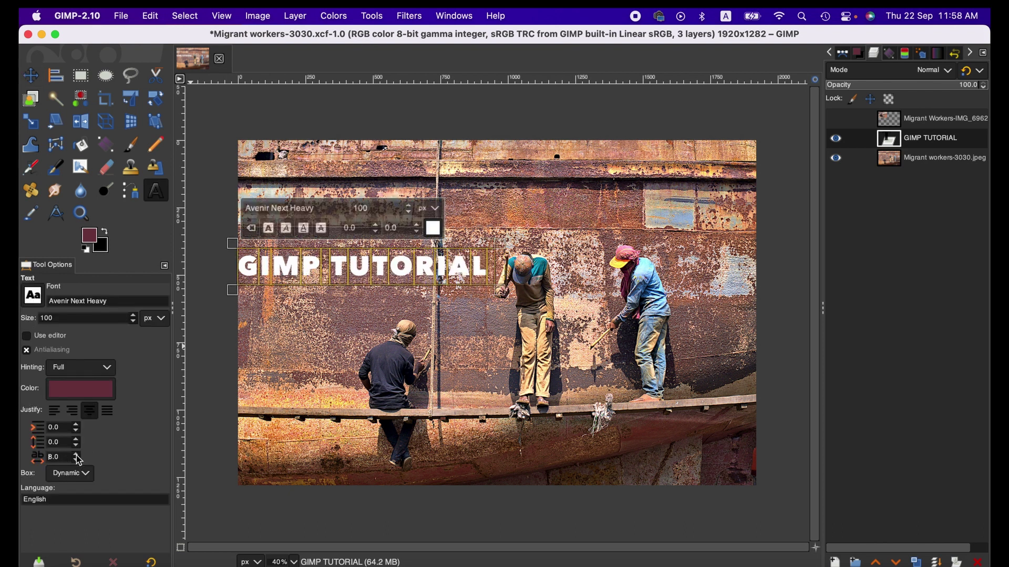
pyautogui.click(77, 460)
pyautogui.click(76, 460)
pyautogui.click(76, 460)
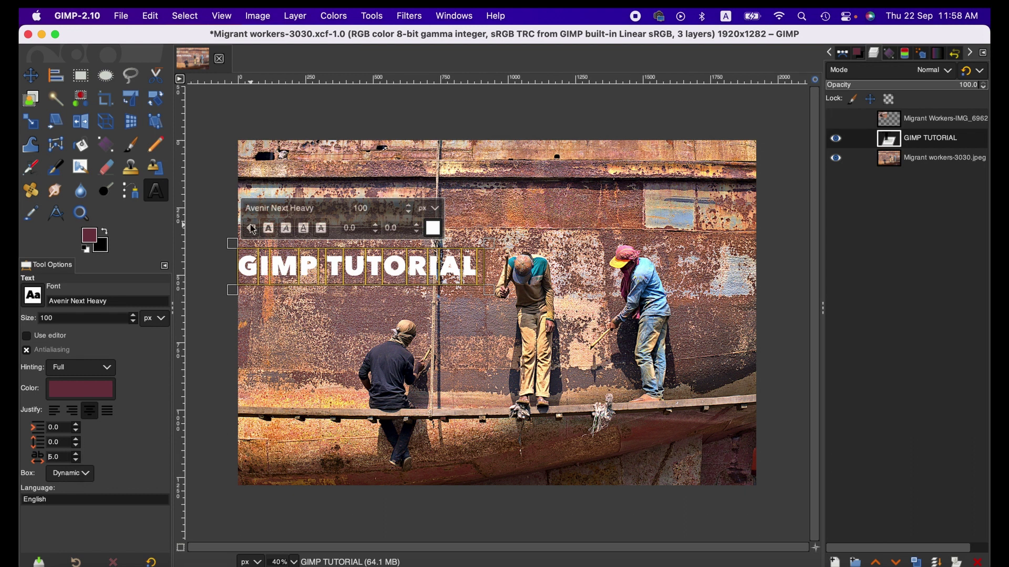
# Step: With the Color Picker, sample dark, yellow-green and pink-red colours from the photo
pyautogui.click(44, 216)
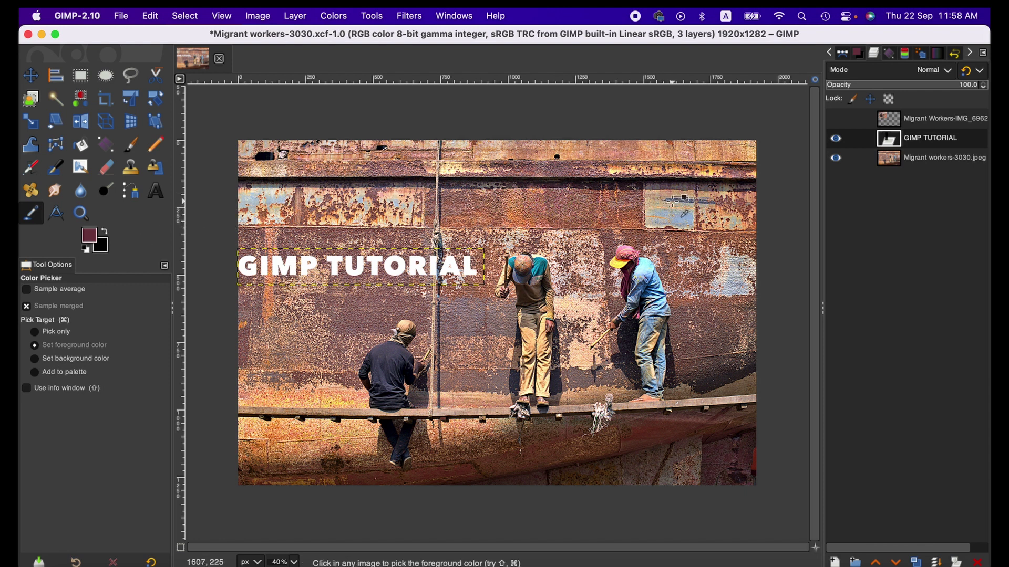
pyautogui.click(673, 200)
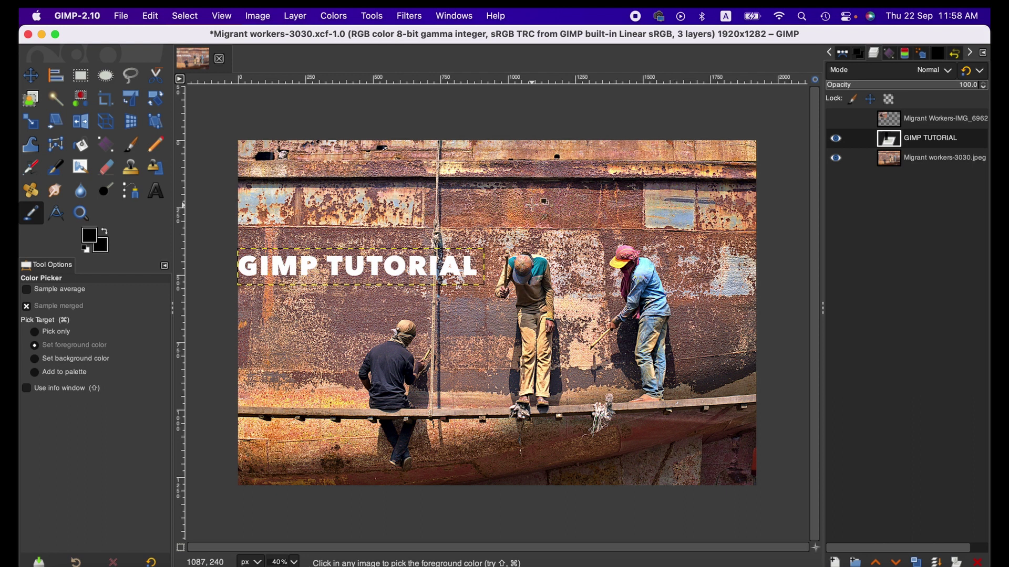
pyautogui.click(669, 209)
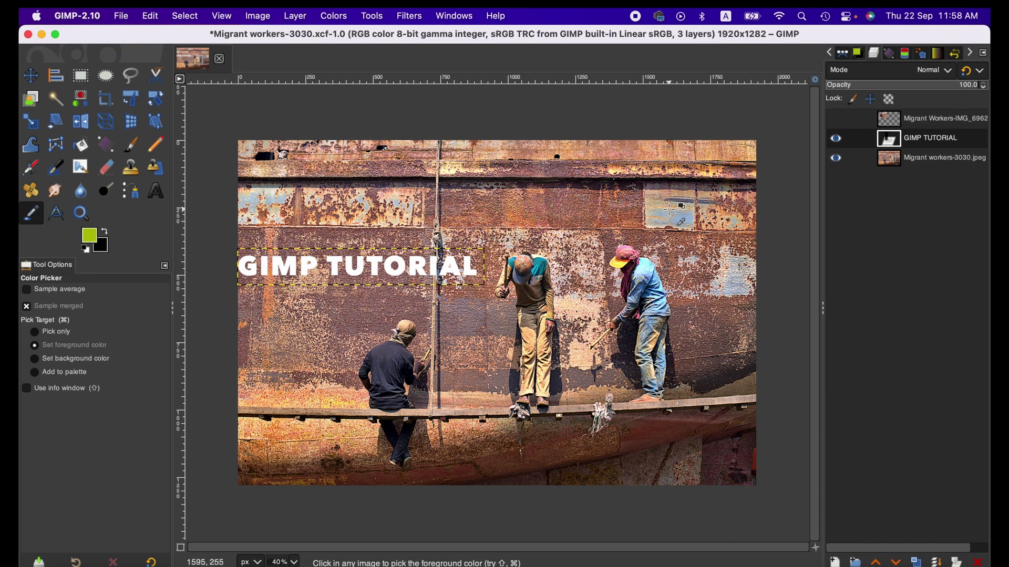
pyautogui.click(615, 202)
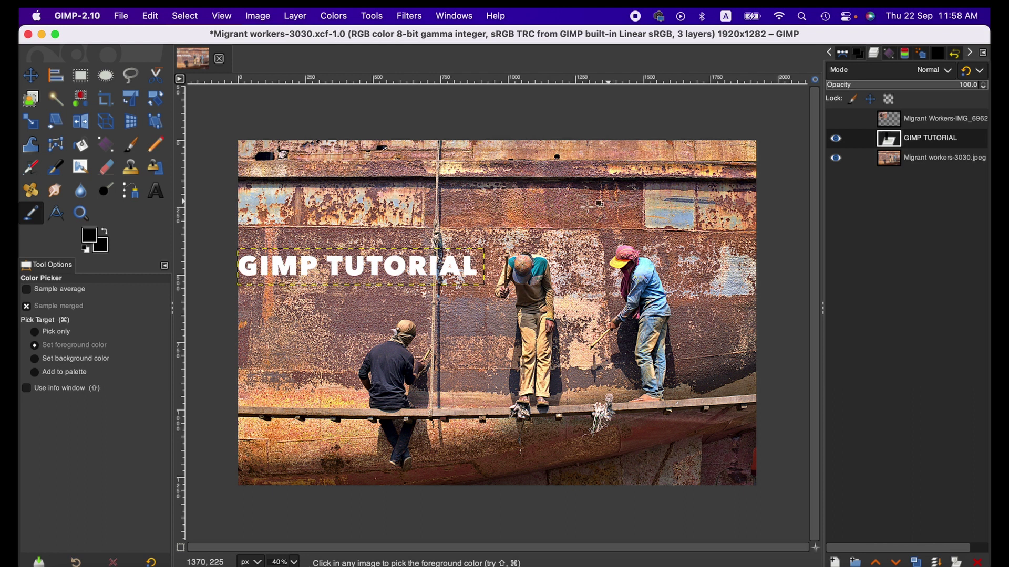
pyautogui.click(586, 206)
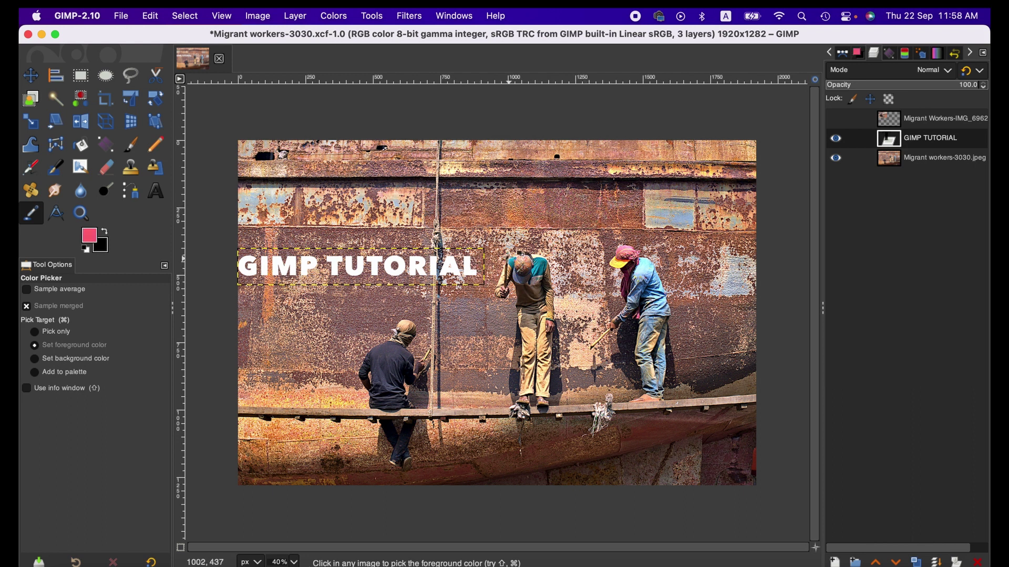
# Step: Sample reds, tans, maroon, pink and brown tones from the middle worker's head
pyautogui.click(533, 244)
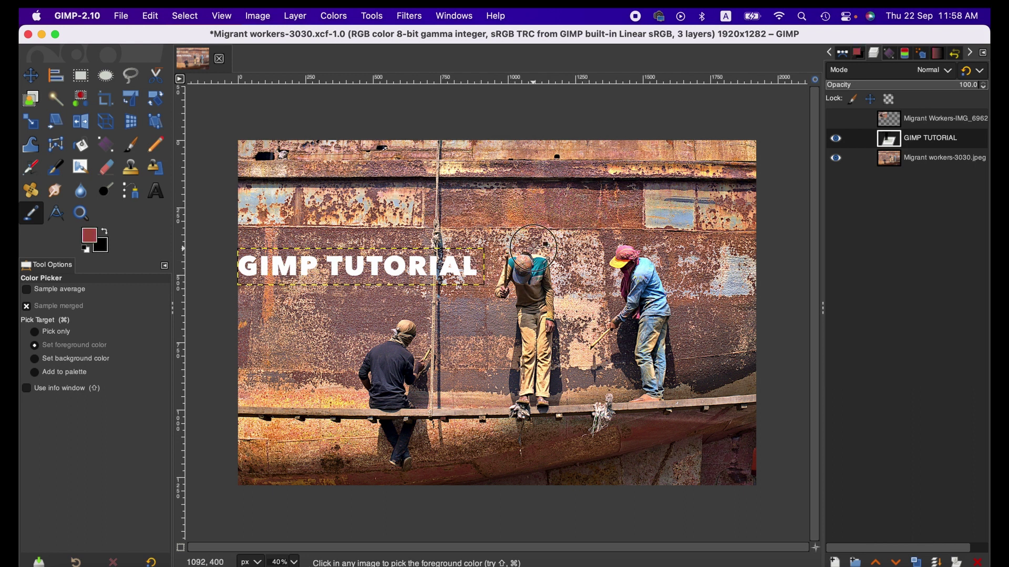
pyautogui.click(533, 244)
pyautogui.click(527, 266)
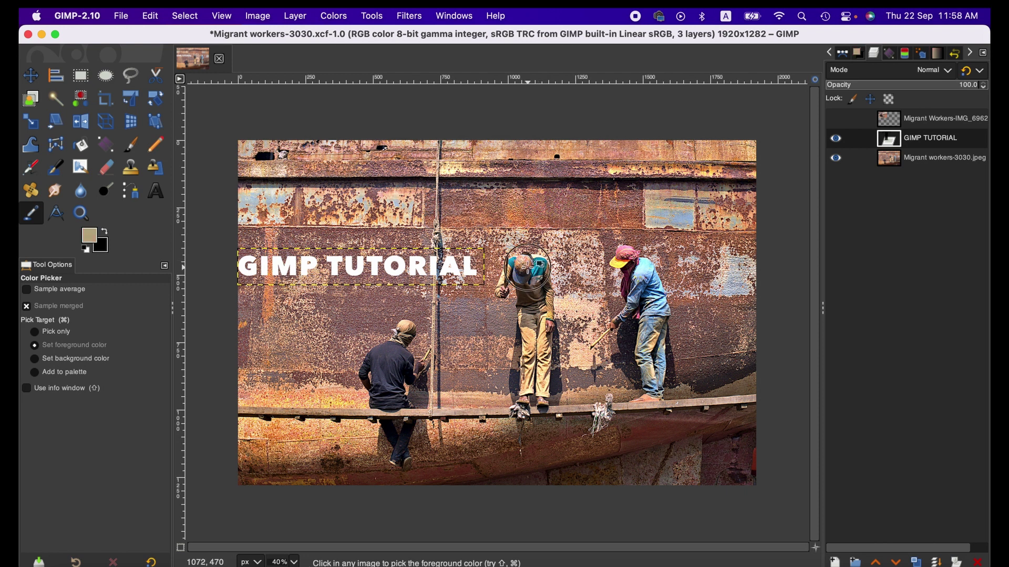
pyautogui.click(527, 272)
pyautogui.click(526, 273)
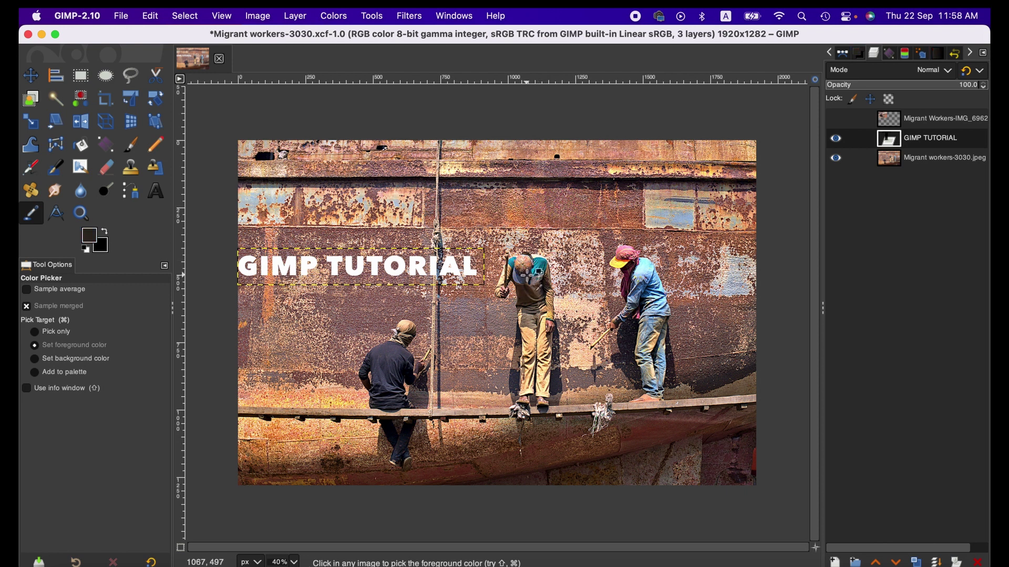
pyautogui.click(538, 256)
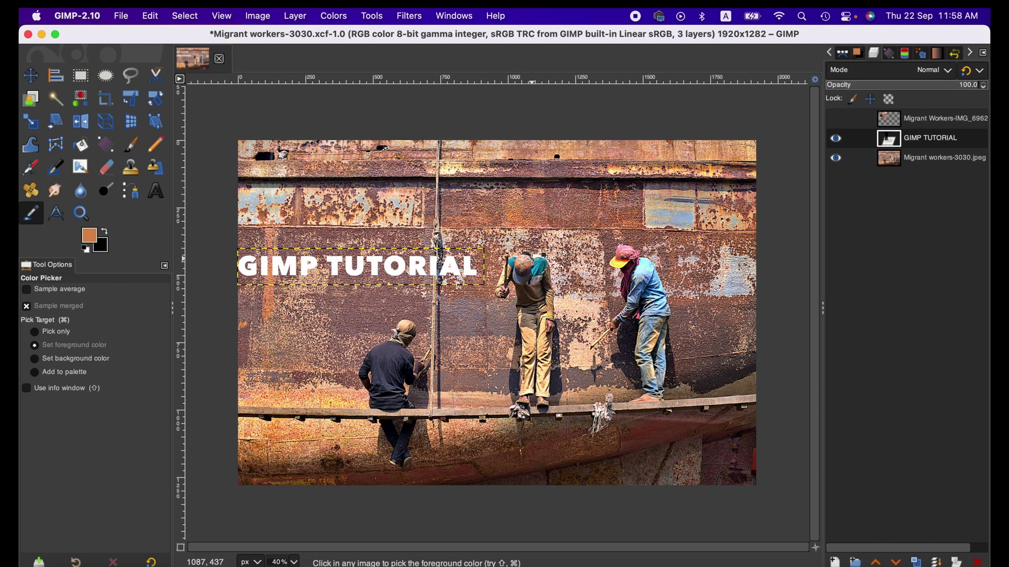
pyautogui.click(515, 262)
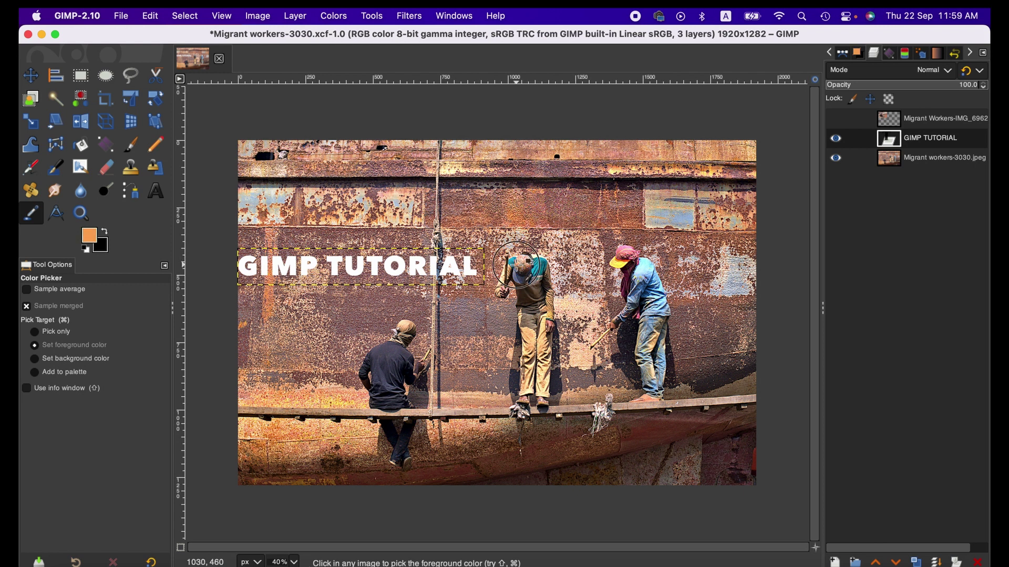
pyautogui.click(523, 266)
pyautogui.click(526, 268)
pyautogui.click(525, 270)
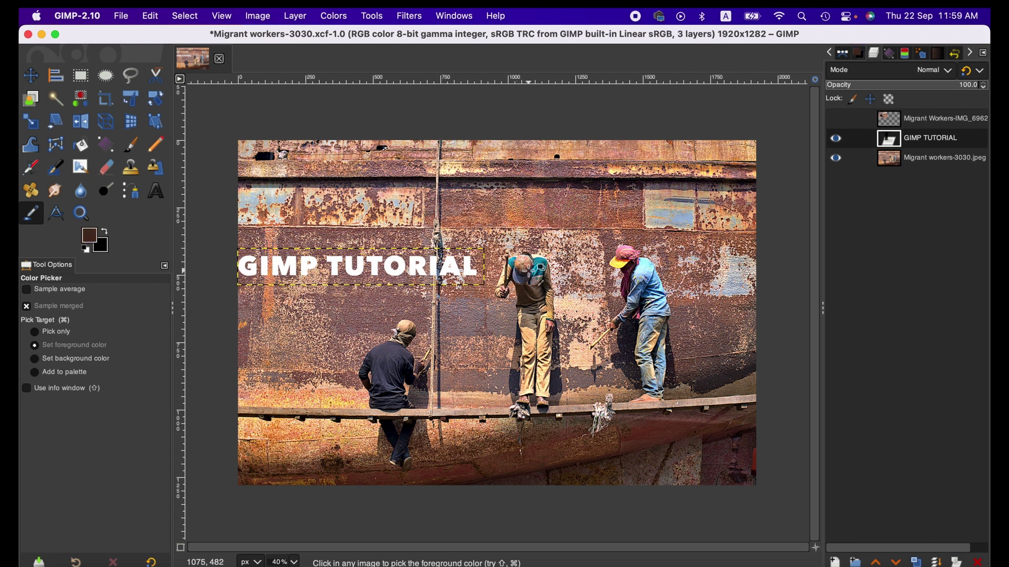
pyautogui.click(524, 268)
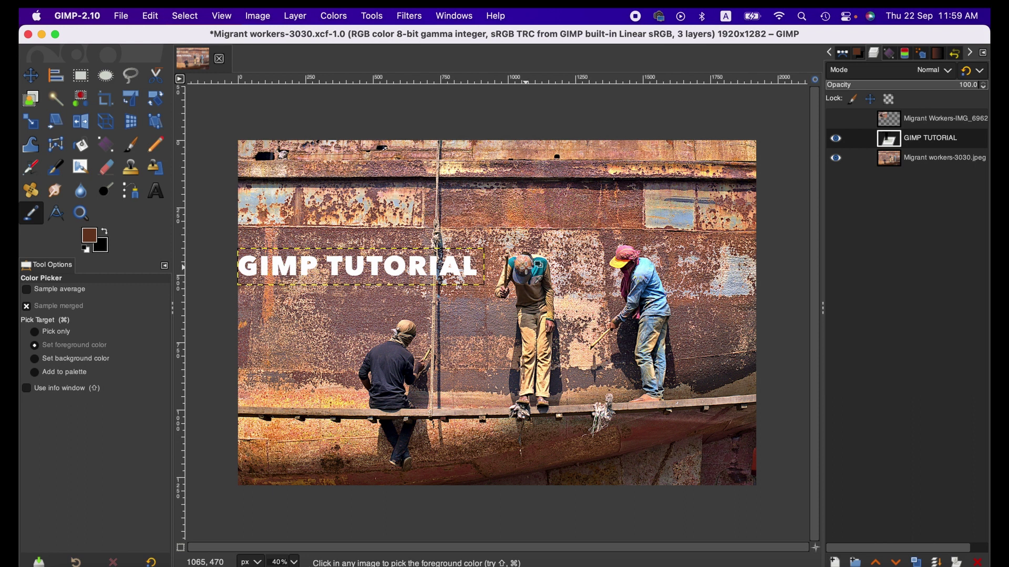
pyautogui.click(528, 262)
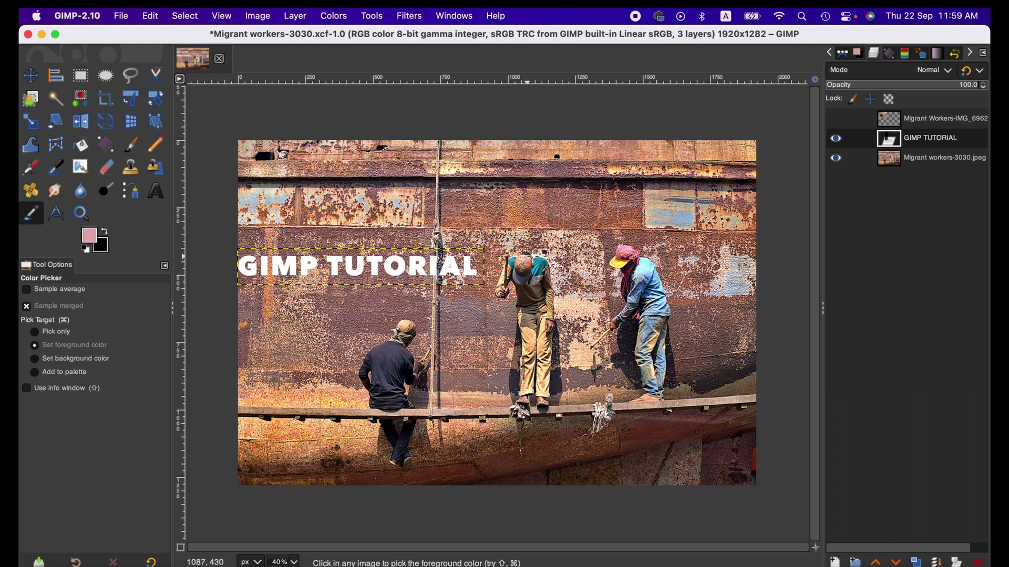
pyautogui.click(529, 258)
pyautogui.click(531, 253)
pyautogui.click(528, 263)
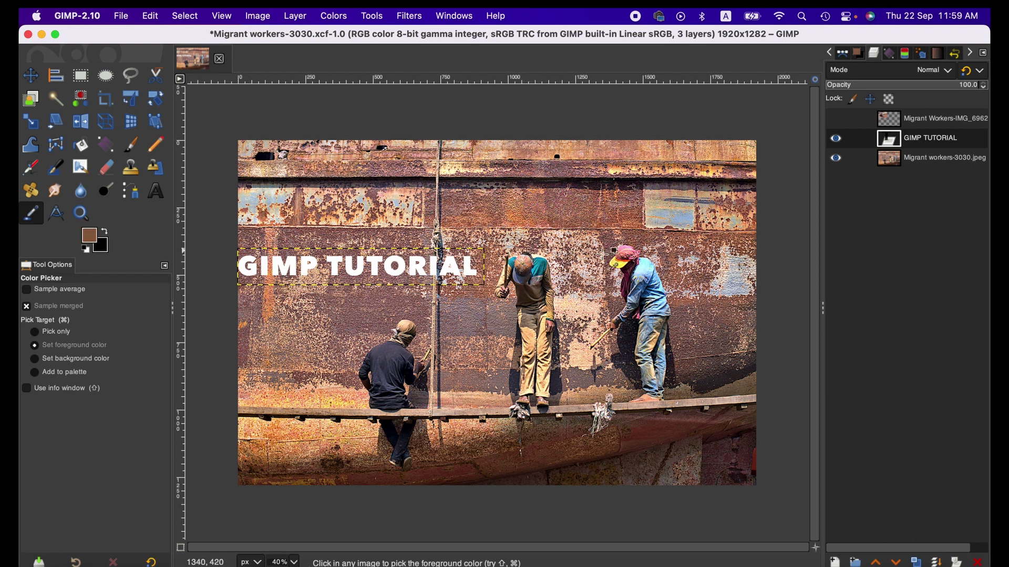
# Step: Sample near the red cap, then the shirts until the foreground colour is teal
pyautogui.click(631, 253)
pyautogui.click(648, 253)
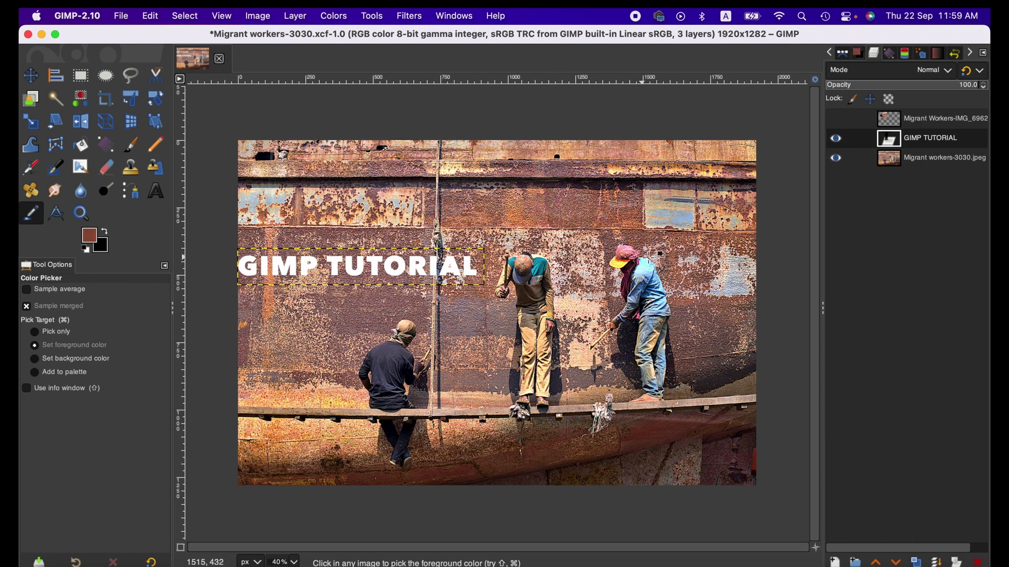
pyautogui.click(645, 265)
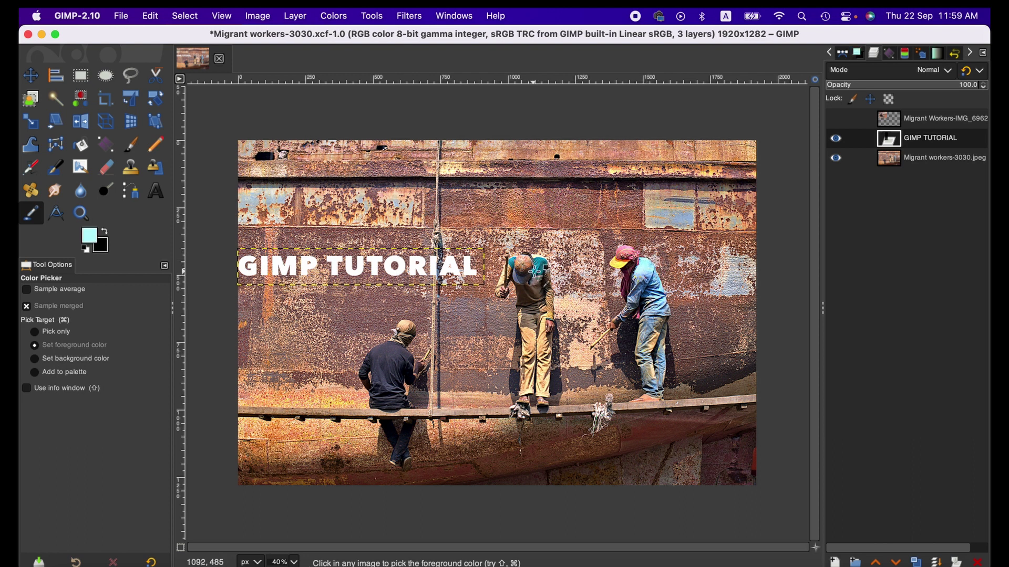
pyautogui.click(538, 268)
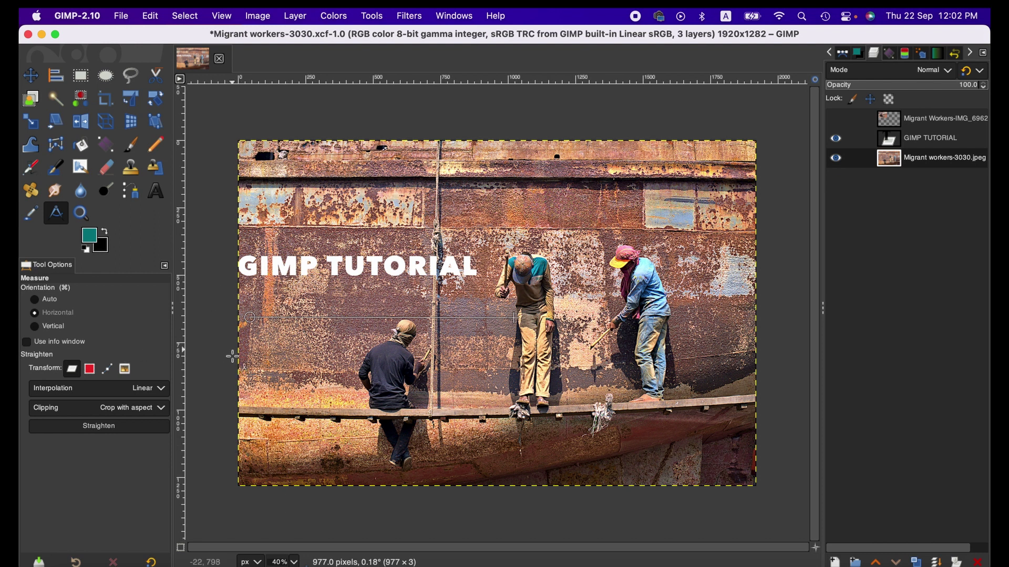
pyautogui.moveTo(238, 404); pyautogui.dragTo(767, 395)
pyautogui.click(391, 412)
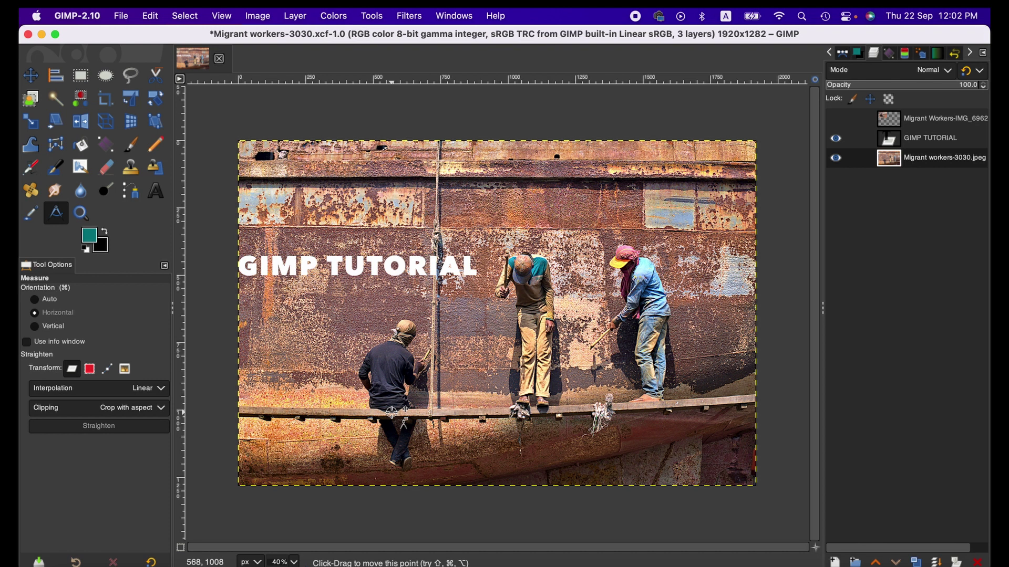
pyautogui.moveTo(392, 411); pyautogui.dragTo(754, 415)
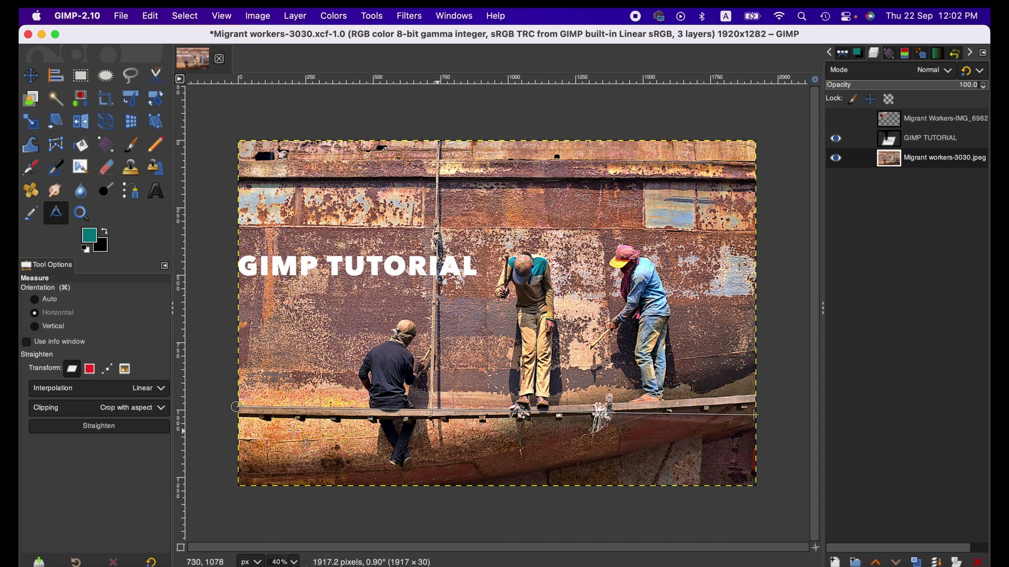
pyautogui.click(96, 428)
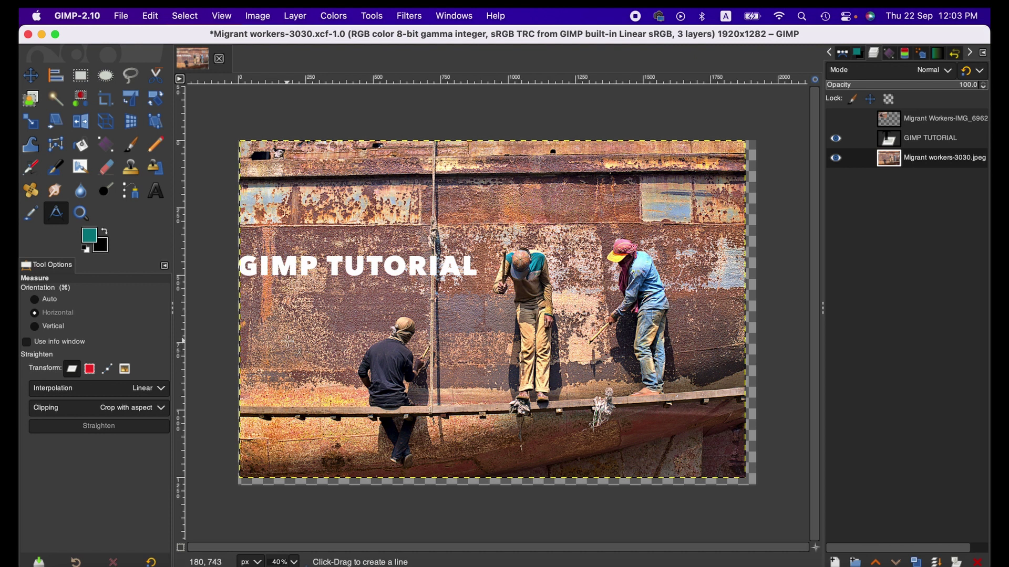
pyautogui.press('super+z')
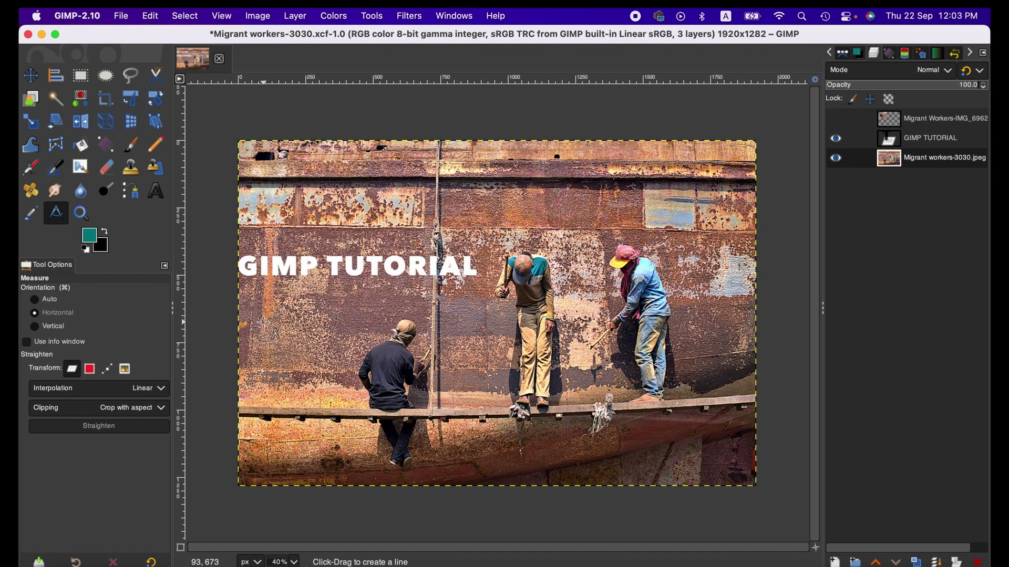
# Step: With the Zoom tool, zoom in to 100%, then zoom out to 18.2%
pyautogui.click(79, 214)
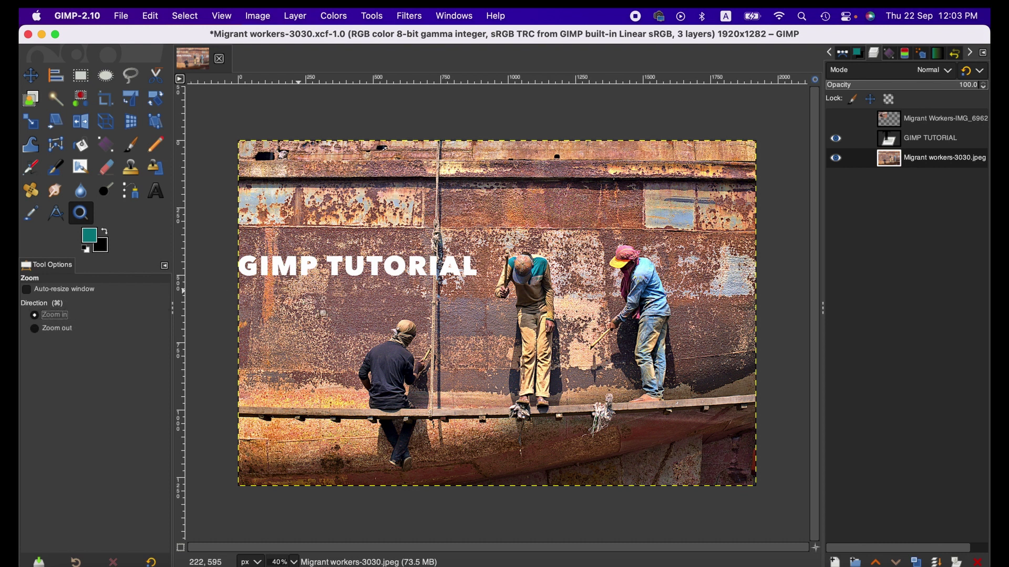
pyautogui.click(312, 304)
pyautogui.click(311, 304)
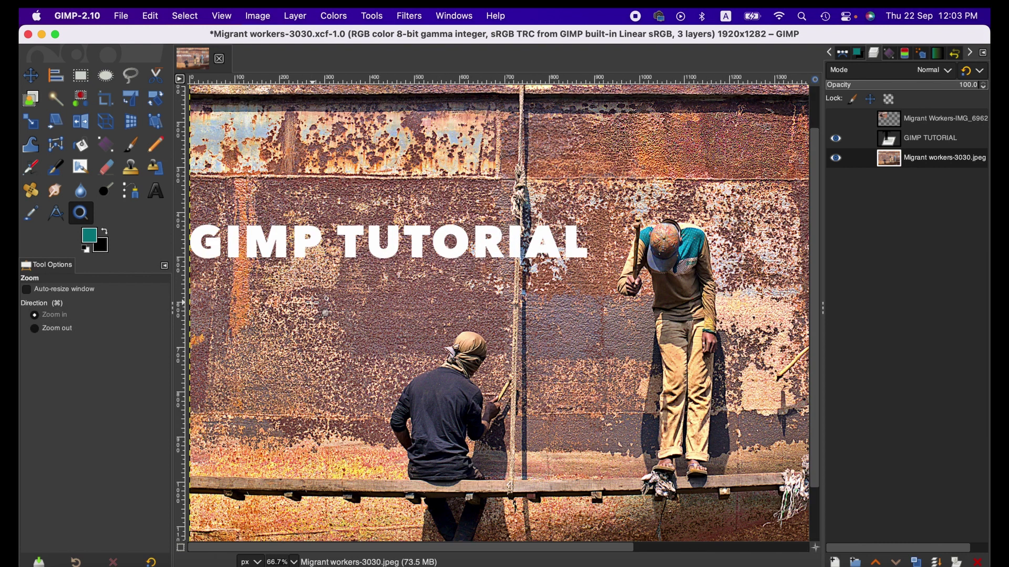
pyautogui.click(312, 304)
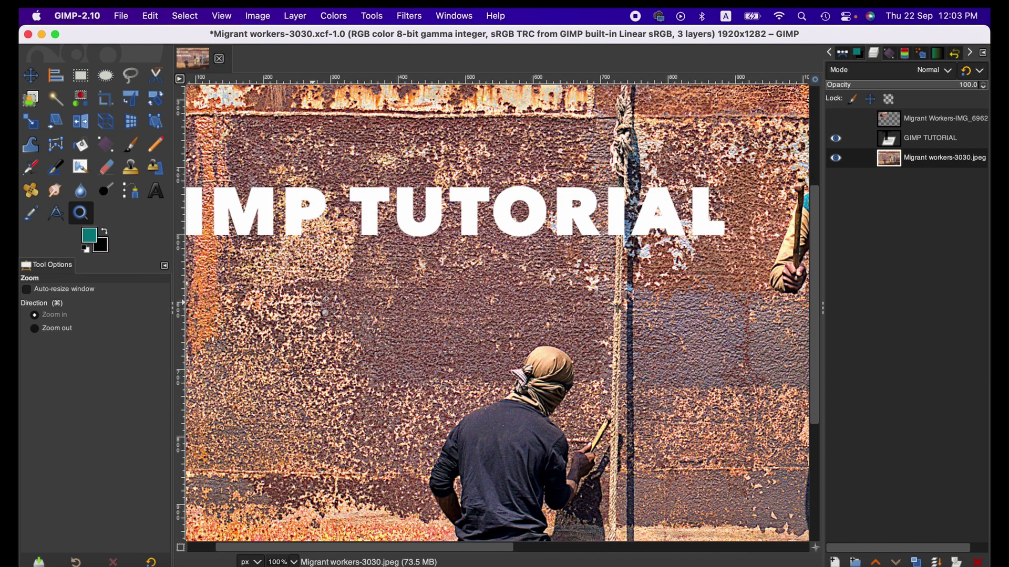
pyautogui.click(55, 329)
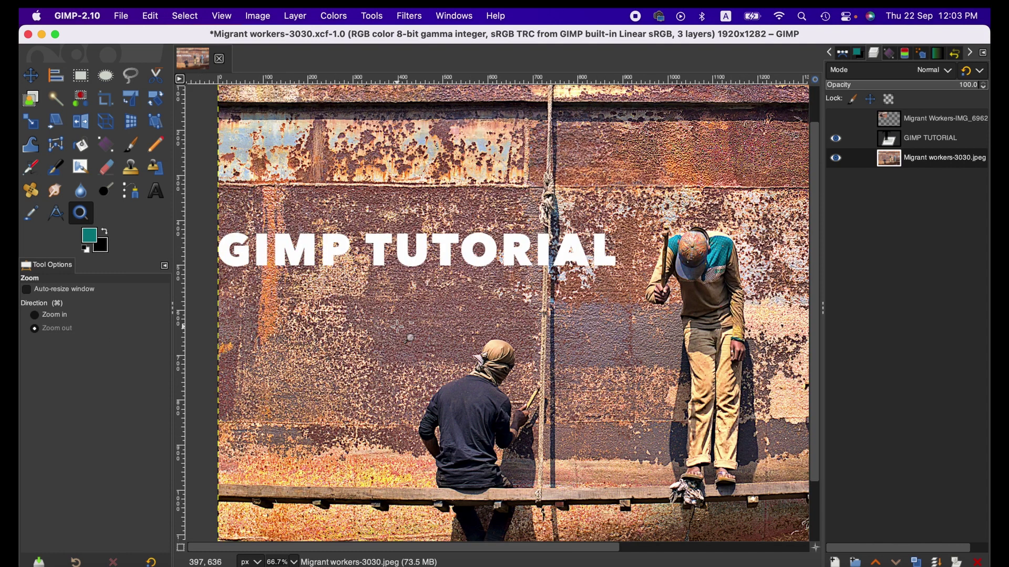
pyautogui.click(398, 327)
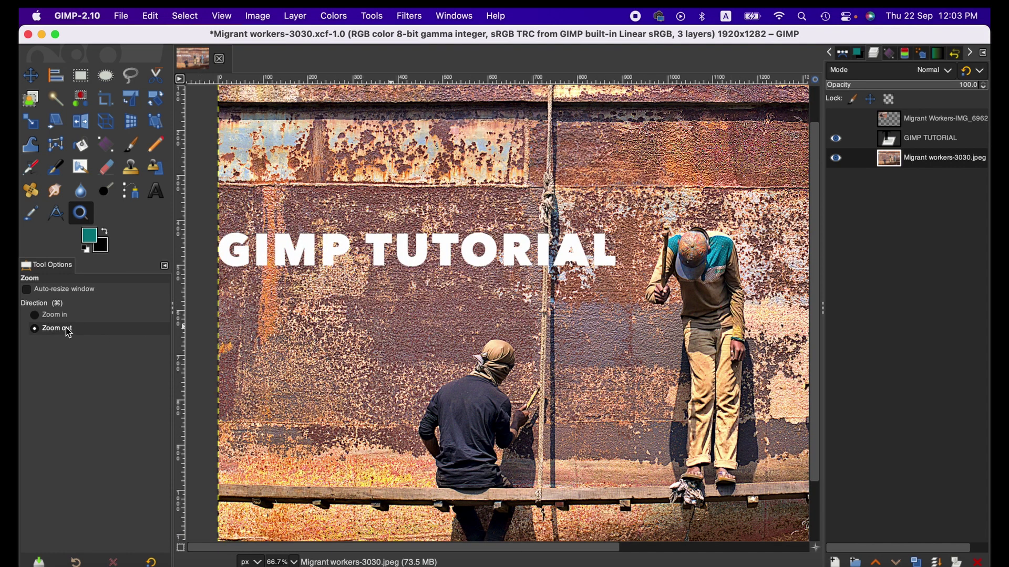
pyautogui.click(385, 351)
pyautogui.click(386, 351)
pyautogui.click(386, 350)
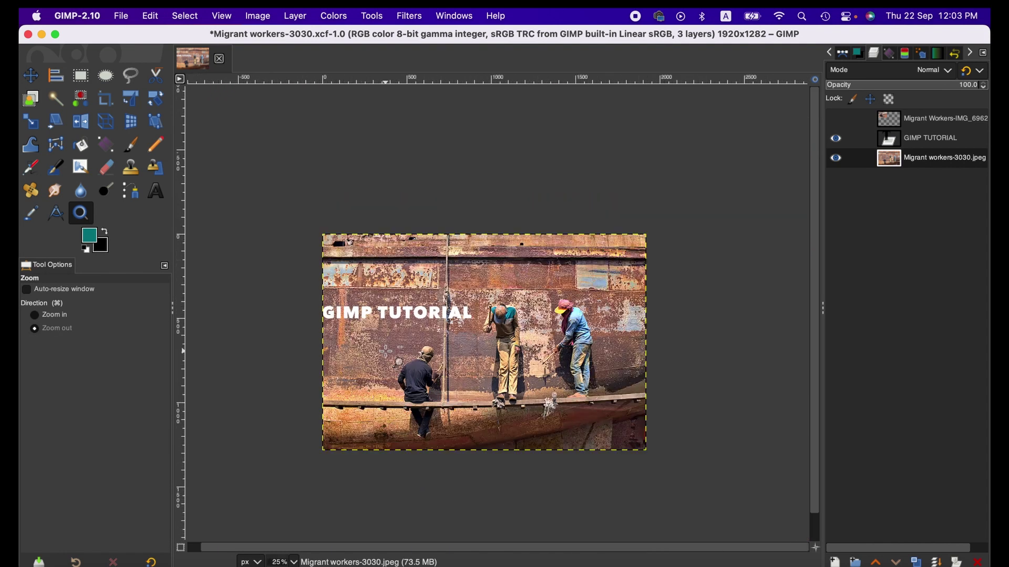
pyautogui.click(386, 351)
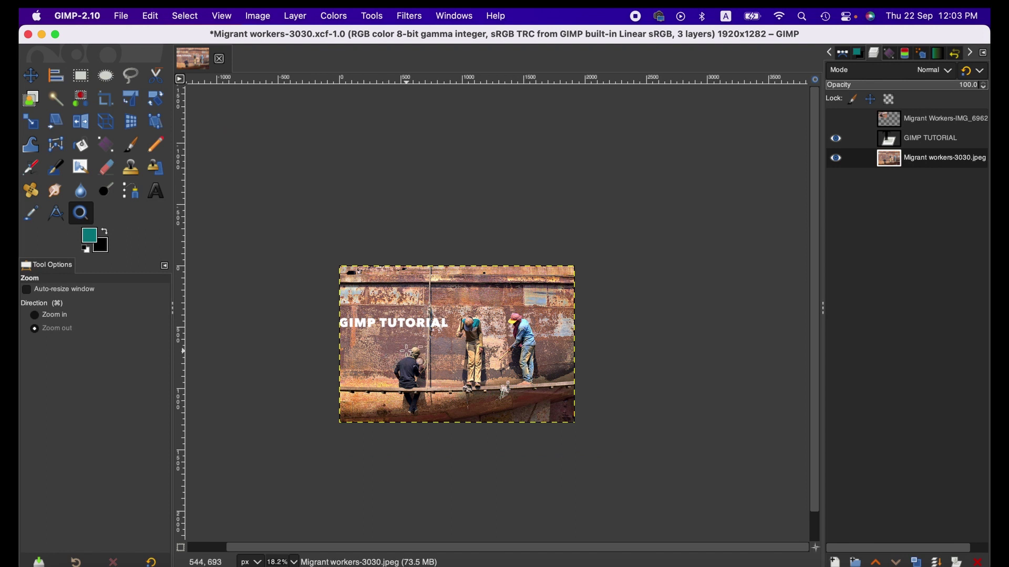
# Step: Switch back to zoom in, enlarge the photo through 33.3% to 50%, and check the tools list
pyautogui.click(55, 315)
pyautogui.click(446, 340)
pyautogui.click(446, 340)
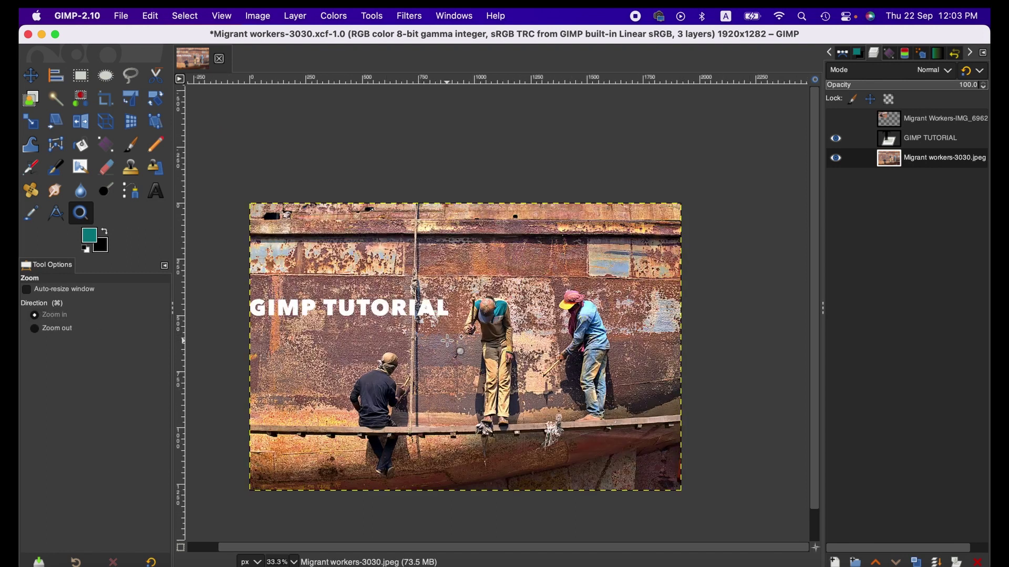
pyautogui.click(447, 340)
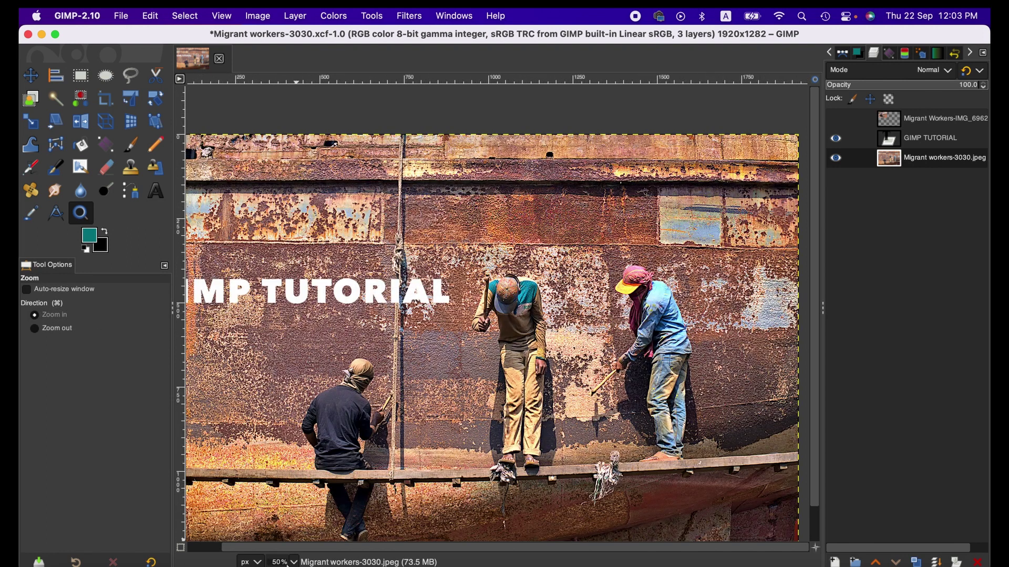
pyautogui.scroll(-1, 594, 195)
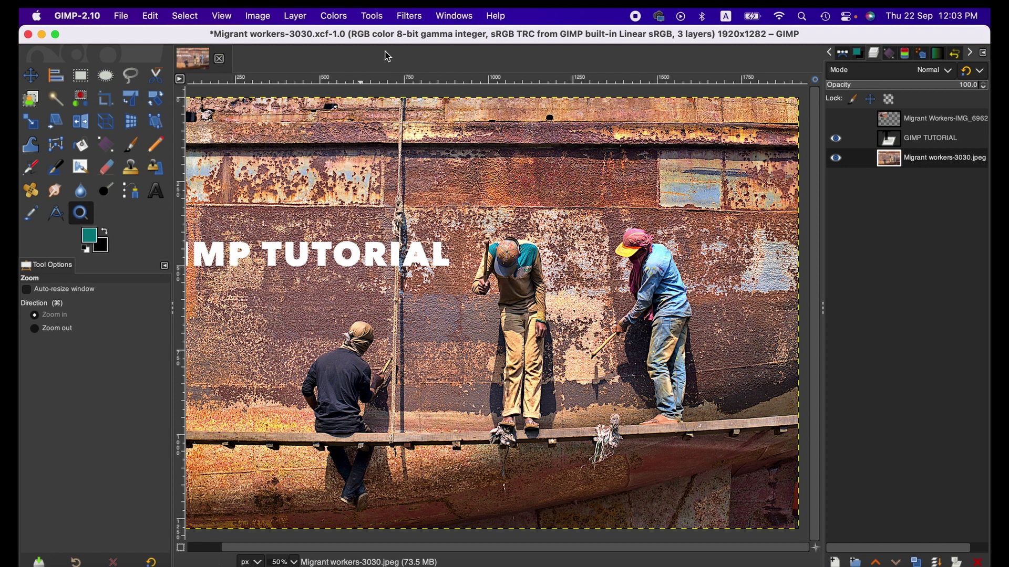
pyautogui.click(371, 16)
# Step: Browse the File menu's commands, then move over to the Edit menu
pyautogui.click(115, 13)
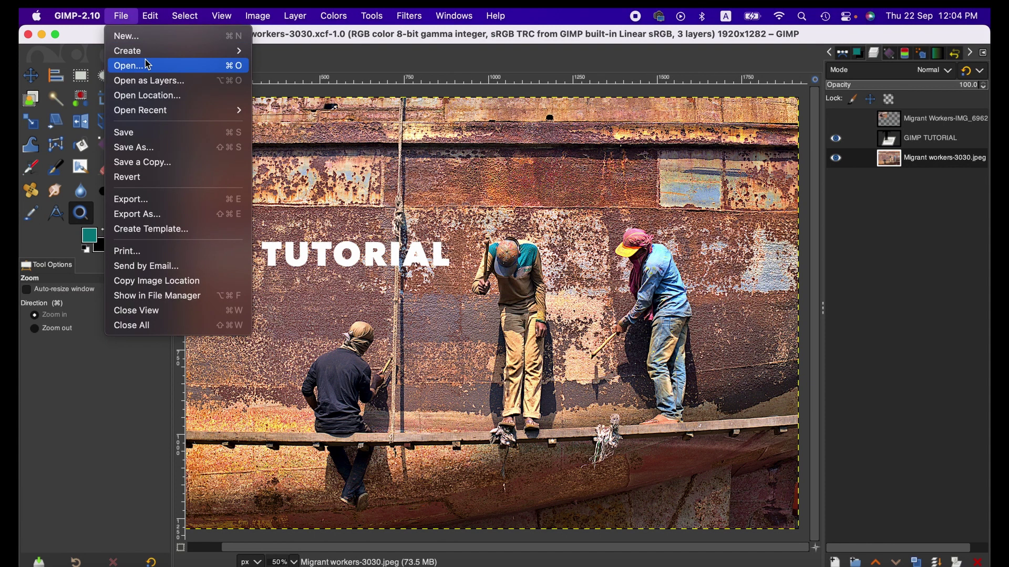
pyautogui.moveTo(140, 49)
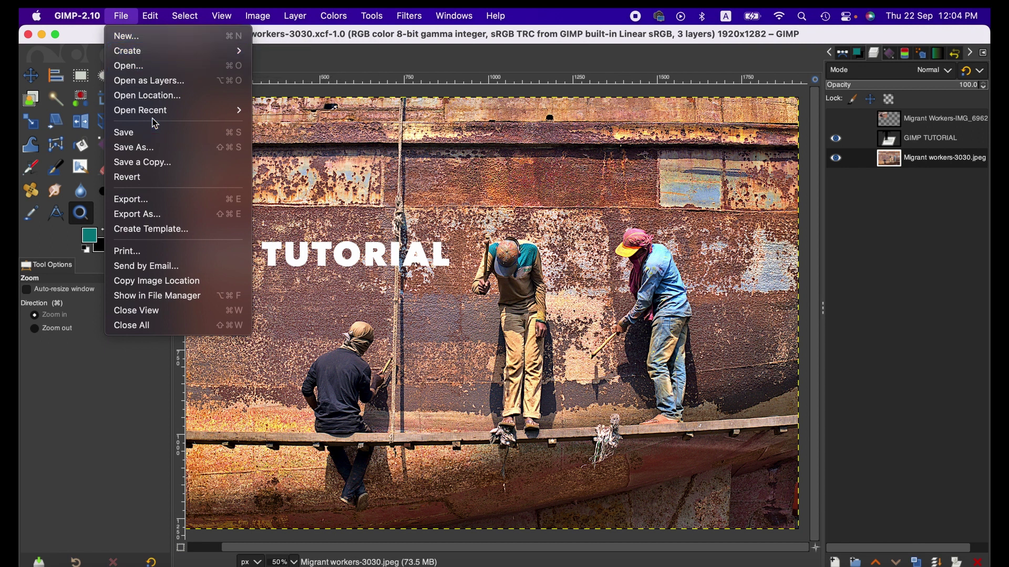
pyautogui.moveTo(147, 20)
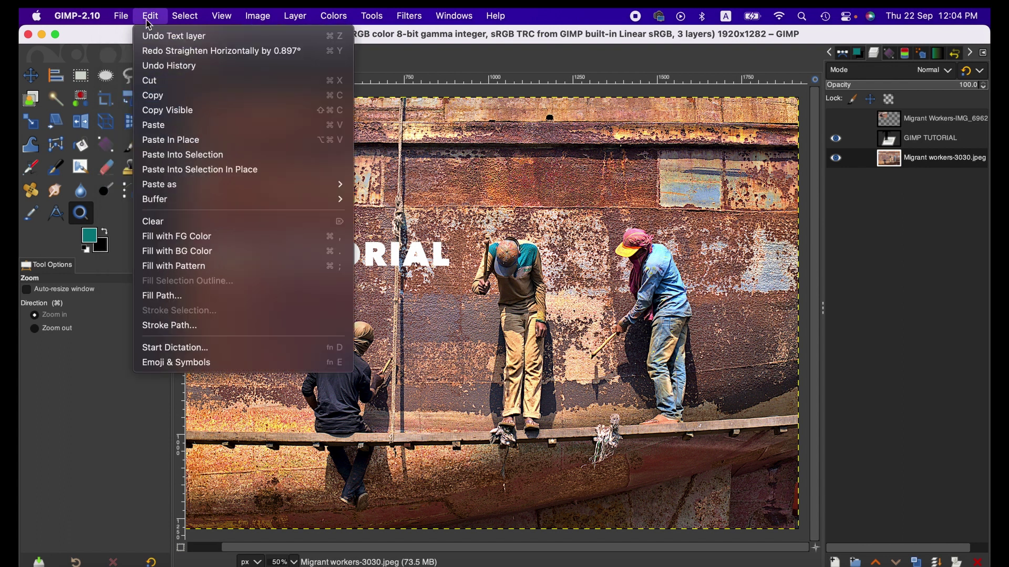
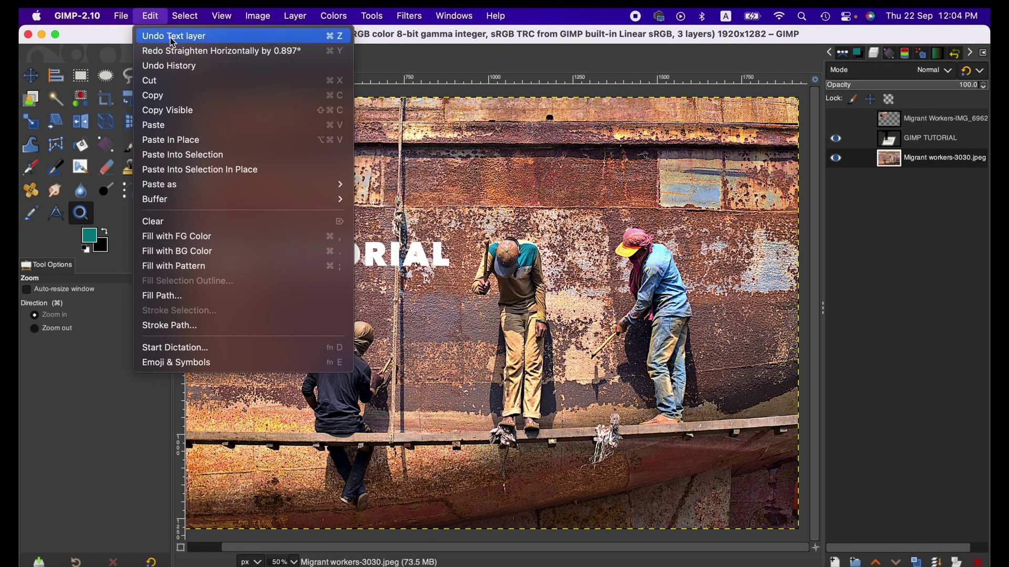
# Step: Review the Undo History list, then cut the photo layer to the clipboard
pyautogui.click(173, 66)
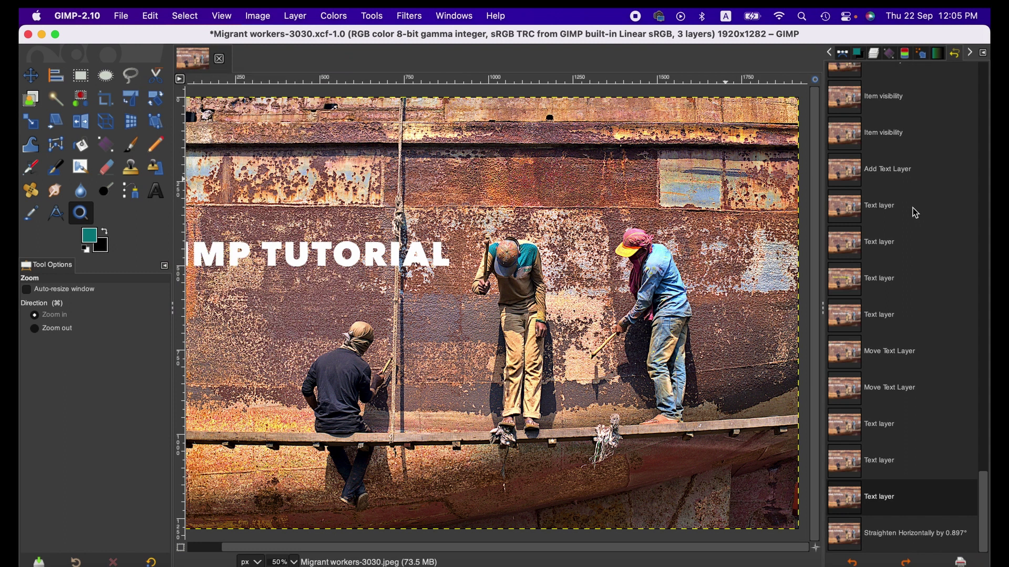
pyautogui.scroll(20, 914, 212)
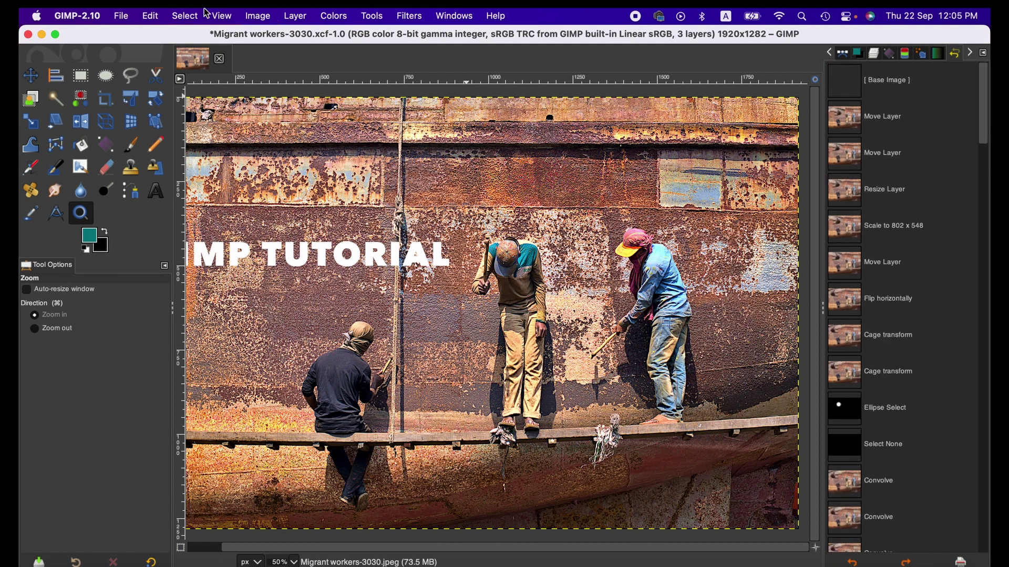
pyautogui.click(150, 15)
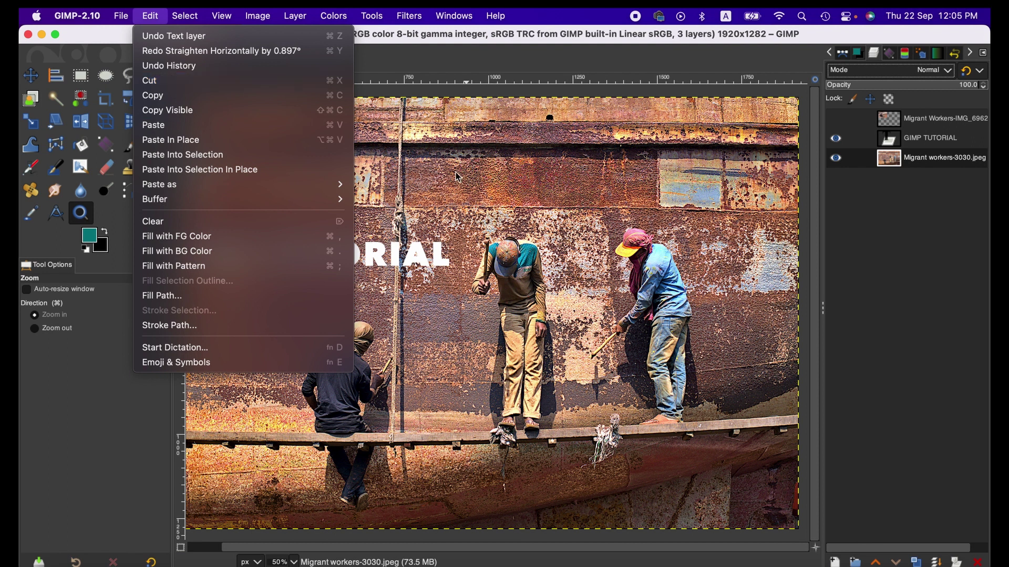
pyautogui.click(159, 80)
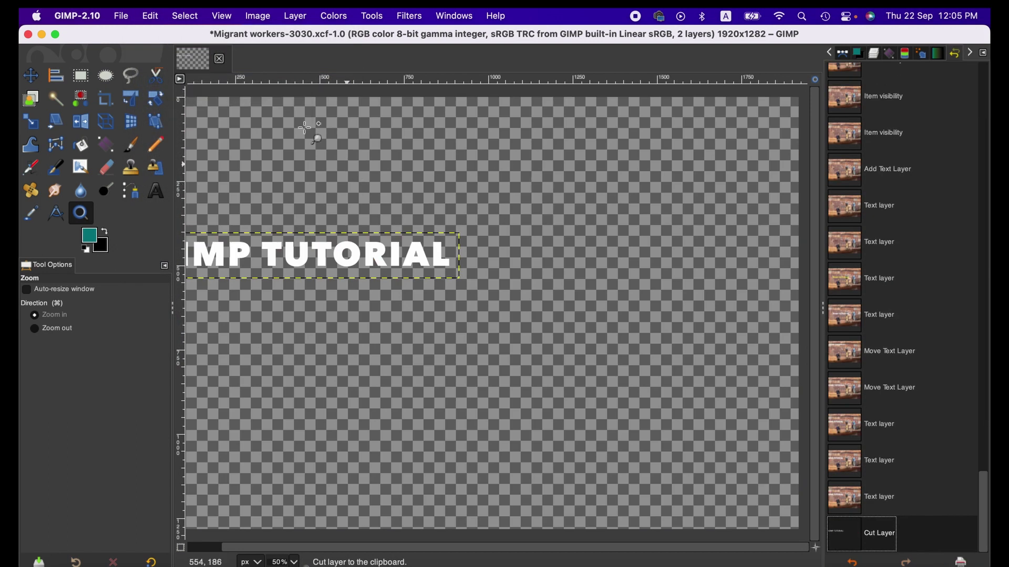
pyautogui.click(156, 11)
# Step: Undo the cut and copy the photo layer to the clipboard
pyautogui.click(332, 121)
pyautogui.press('super+z')
pyautogui.click(152, 15)
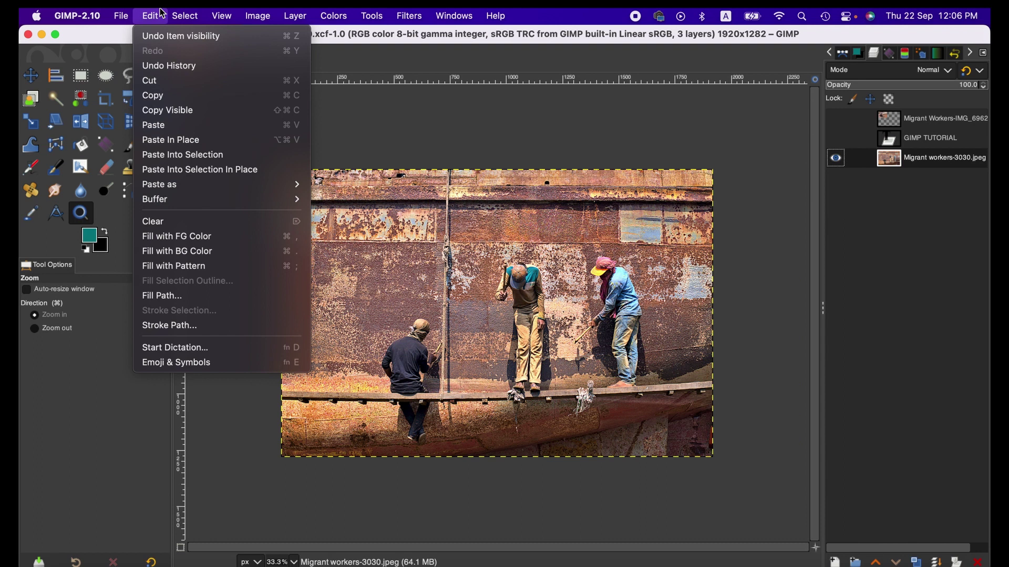
pyautogui.click(173, 96)
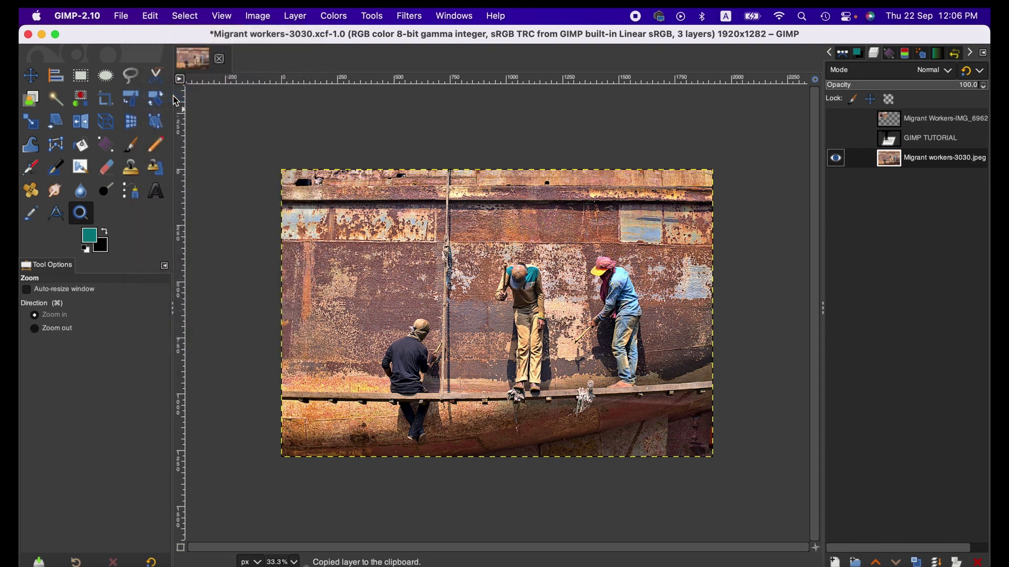
# Step: Paste the copied photo both as a new layer and as a new image
pyautogui.click(150, 15)
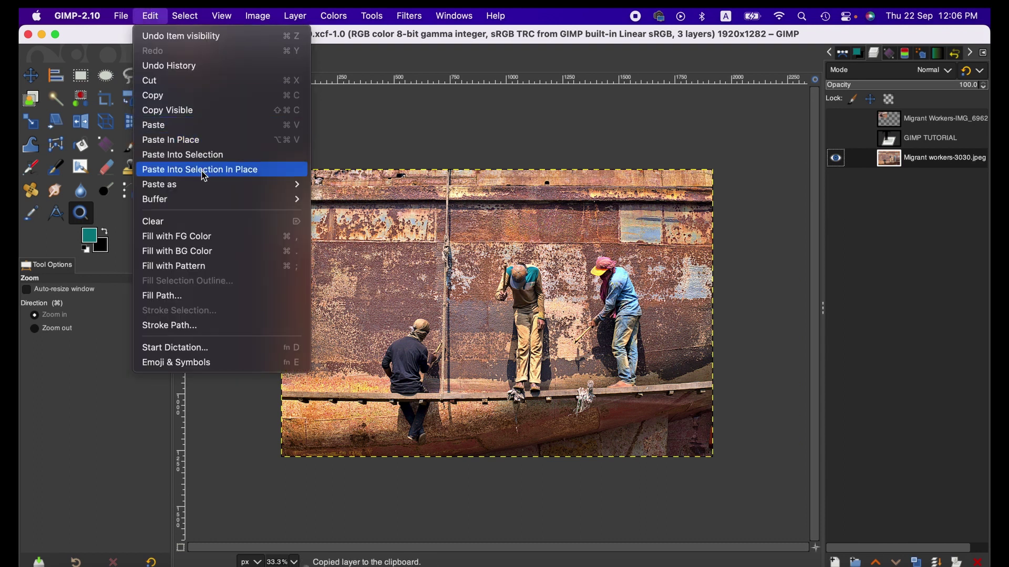
pyautogui.moveTo(211, 184)
pyautogui.click(336, 184)
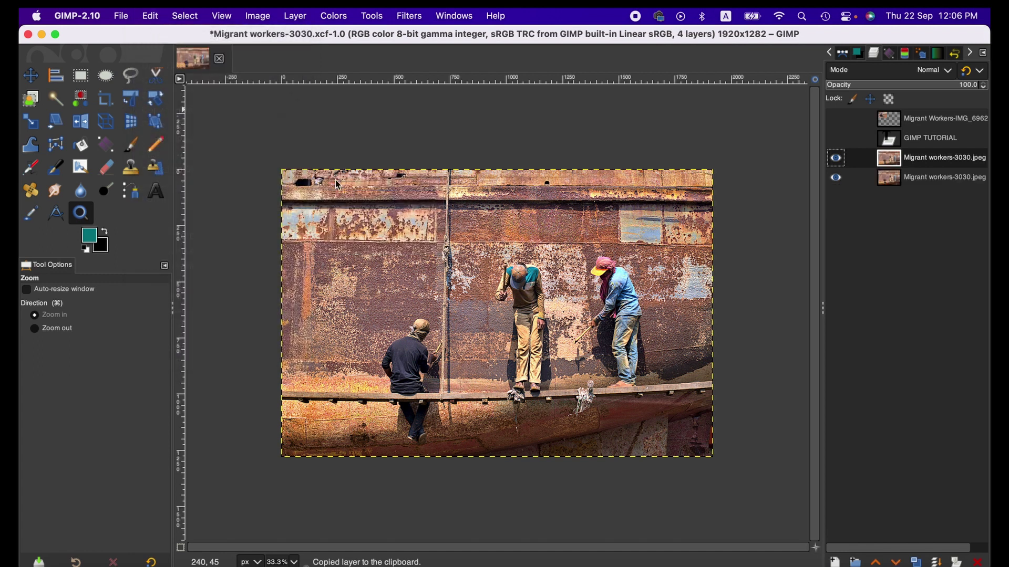
pyautogui.click(149, 15)
pyautogui.moveTo(222, 189)
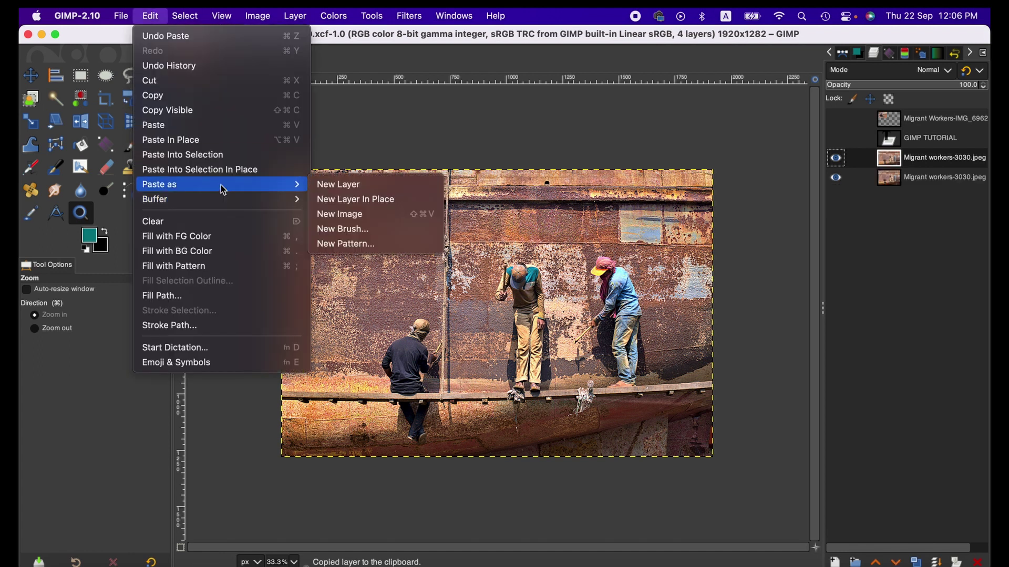
pyautogui.click(367, 214)
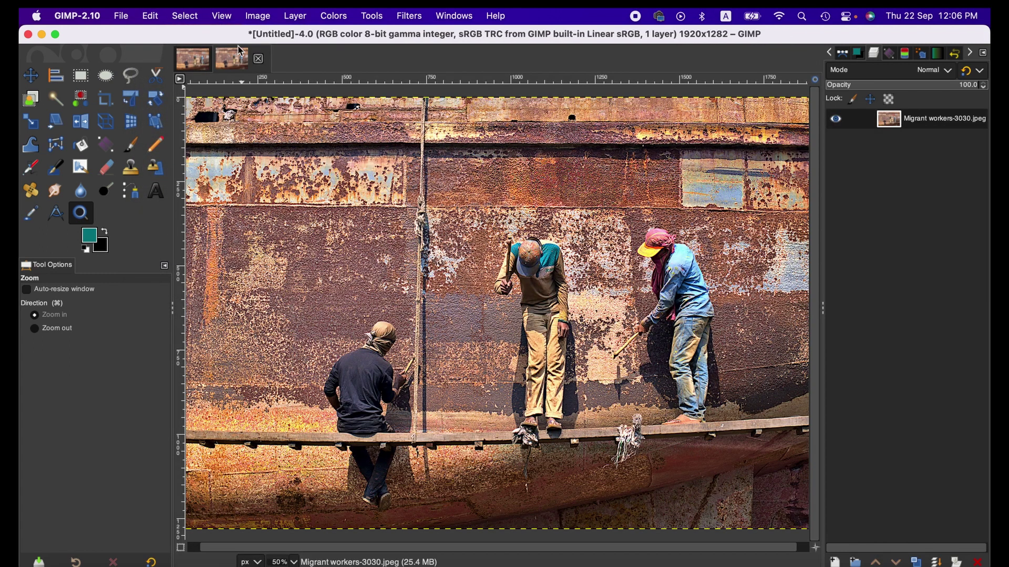
# Step: Return to the original image and paste the copied layer into the selection
pyautogui.click(201, 64)
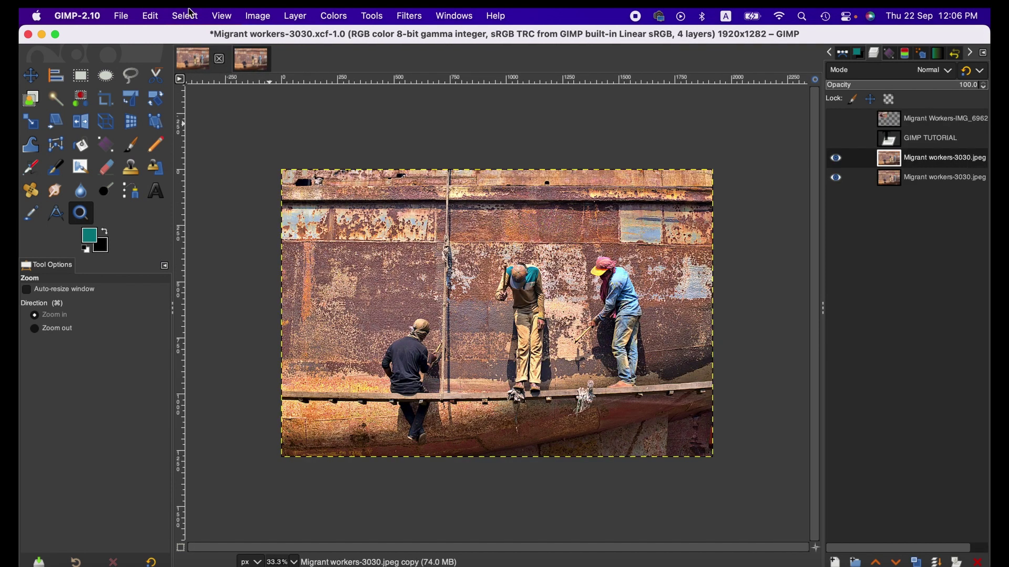
pyautogui.click(150, 16)
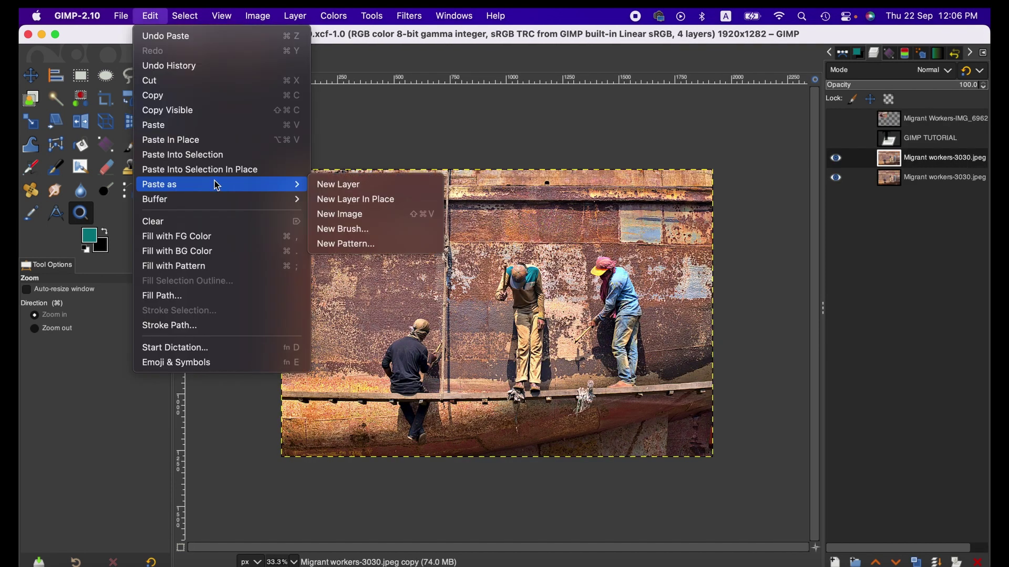
pyautogui.click(191, 155)
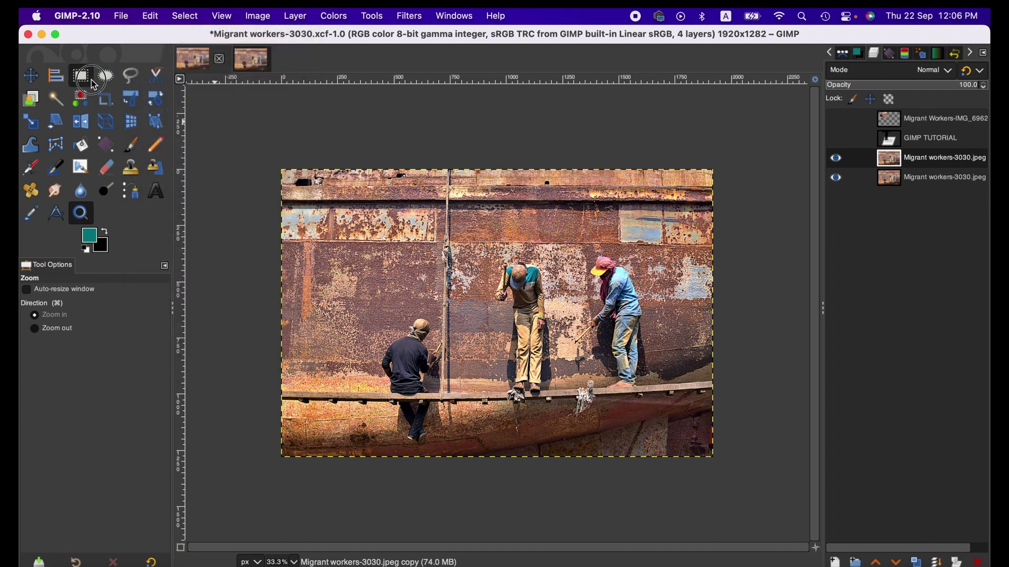
# Step: Clear a rectangle over the upper-left wall from the photo copy and hide the bottom photo layer
pyautogui.click(90, 83)
pyautogui.moveTo(317, 201); pyautogui.dragTo(454, 300)
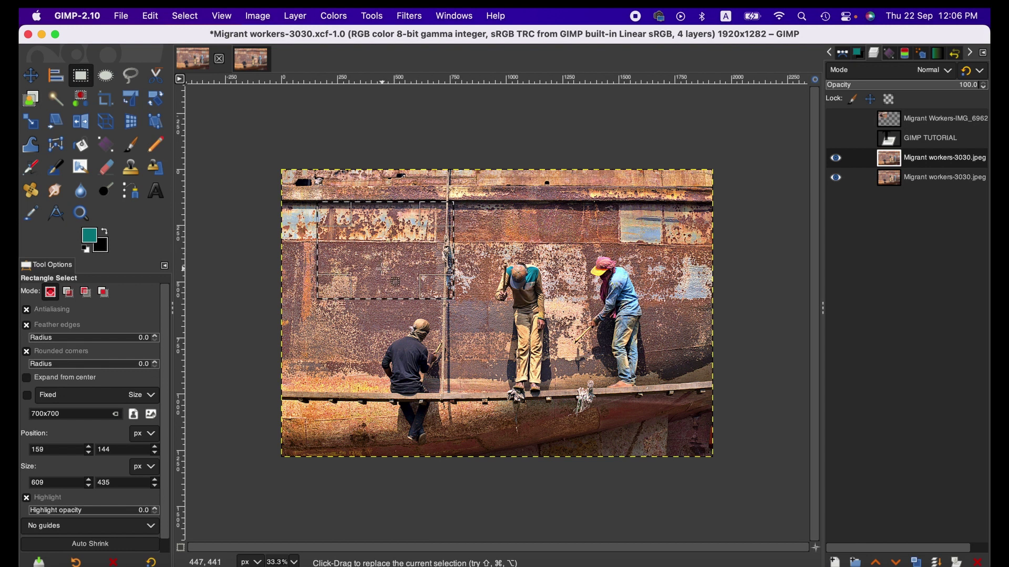
pyautogui.click(153, 15)
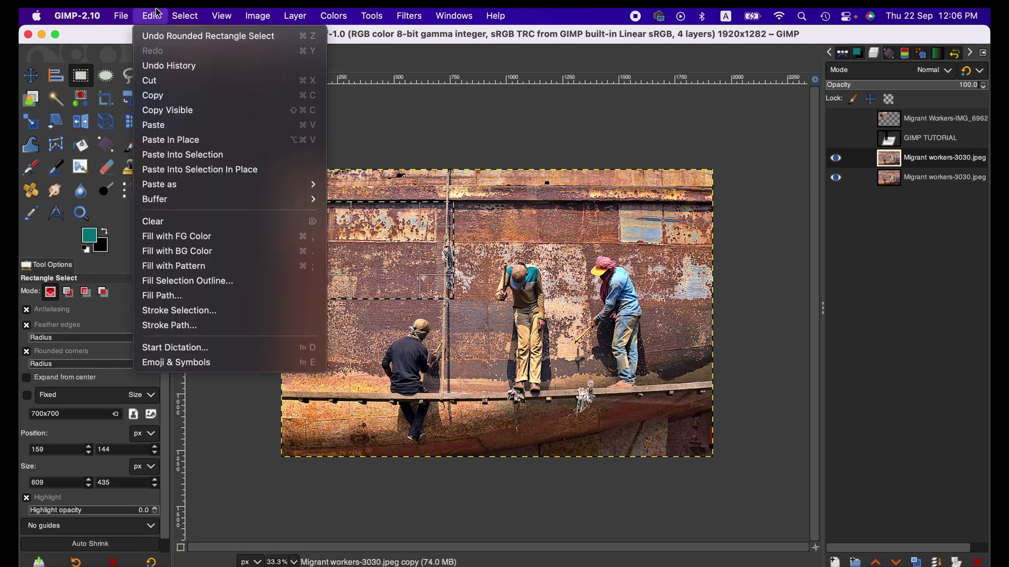
pyautogui.click(213, 225)
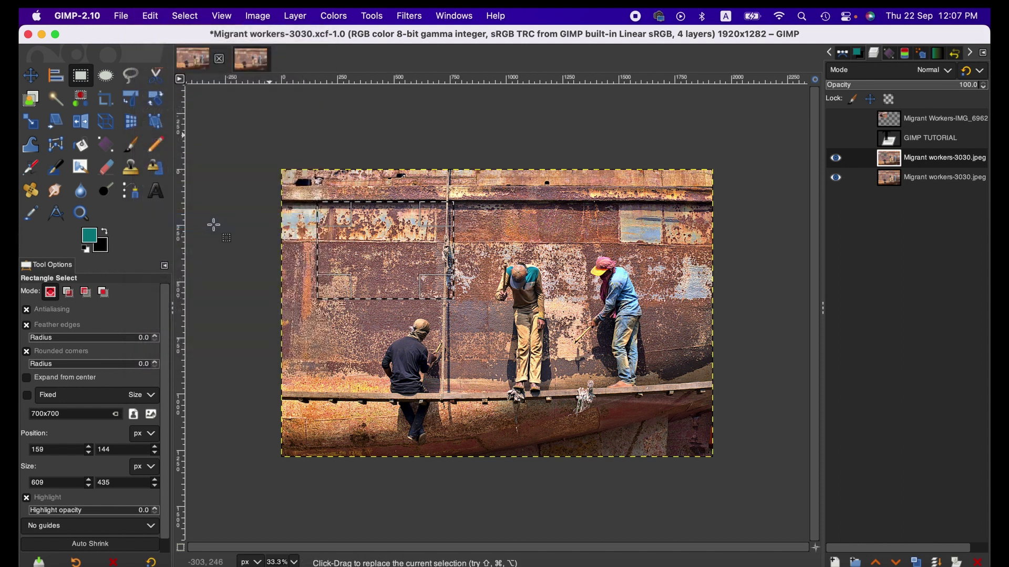
pyautogui.click(835, 177)
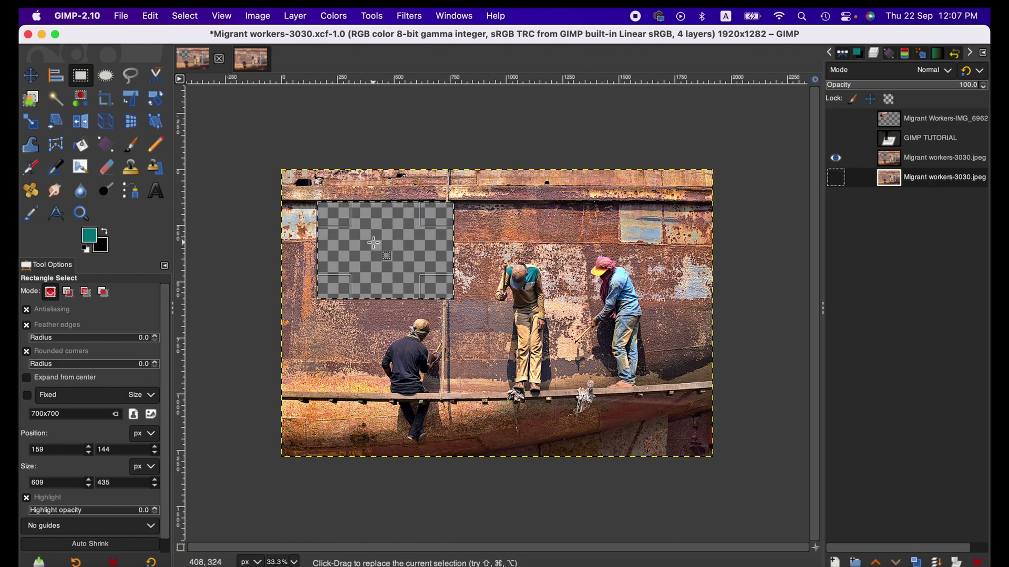
pyautogui.press('pageup')
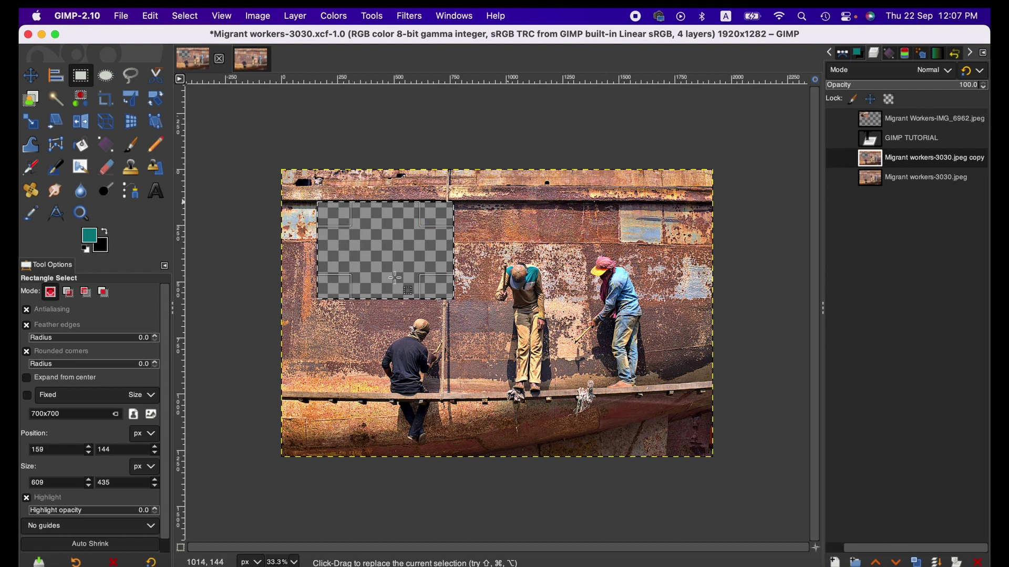
pyautogui.rightClick(928, 164)
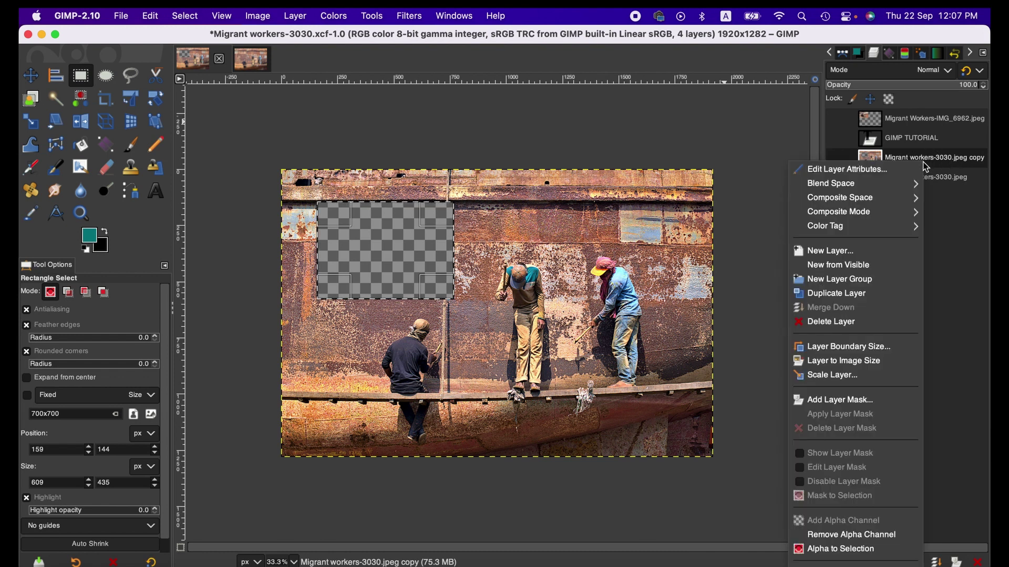
pyautogui.click(845, 536)
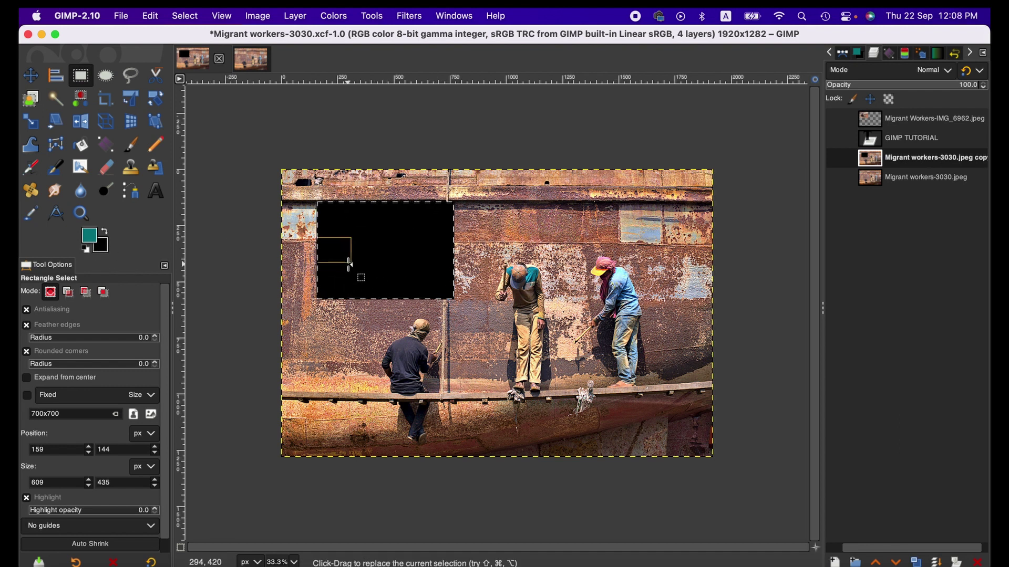
pyautogui.press('Delete')
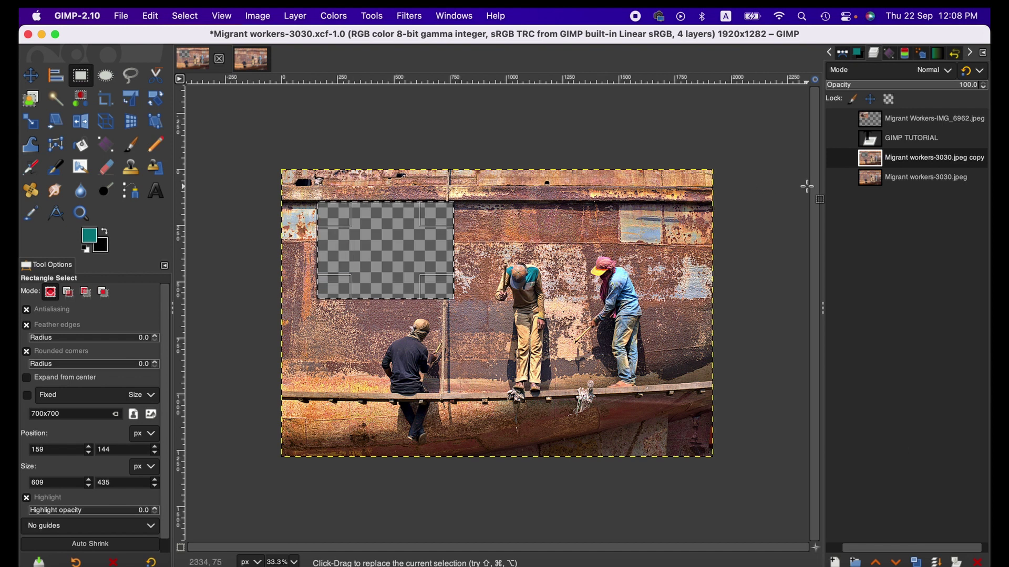
pyautogui.rightClick(932, 160)
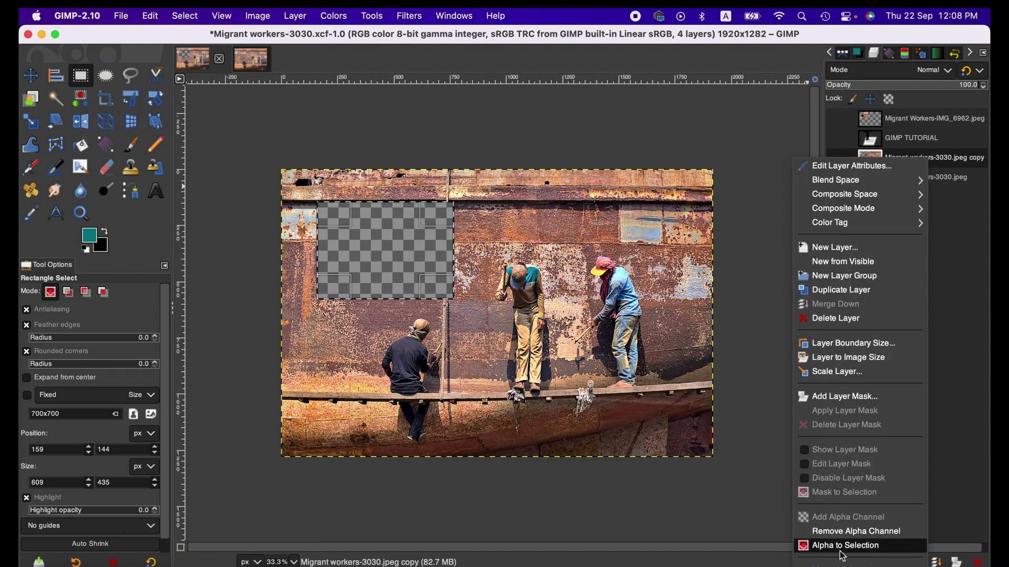
pyautogui.click(708, 488)
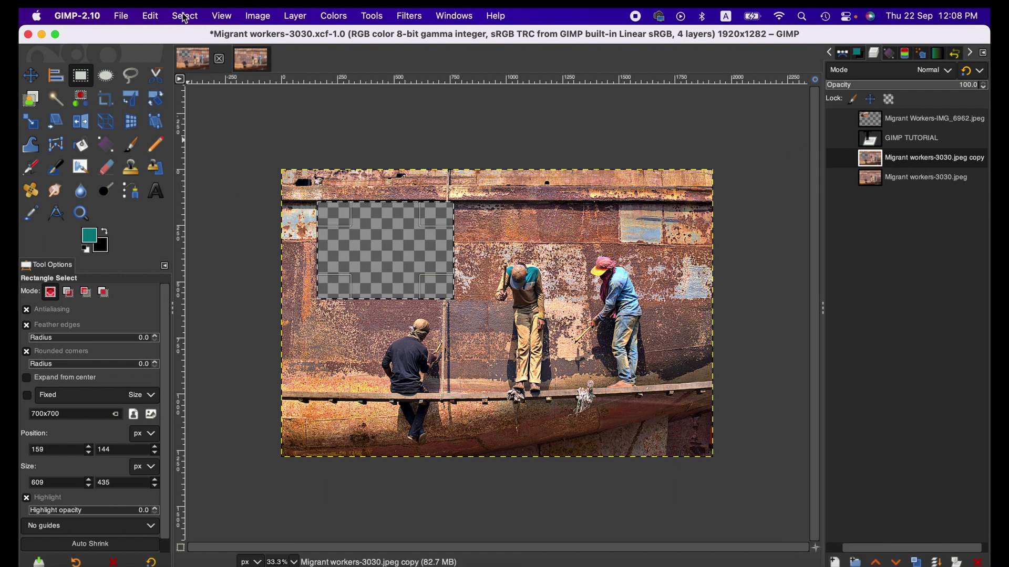
pyautogui.click(151, 15)
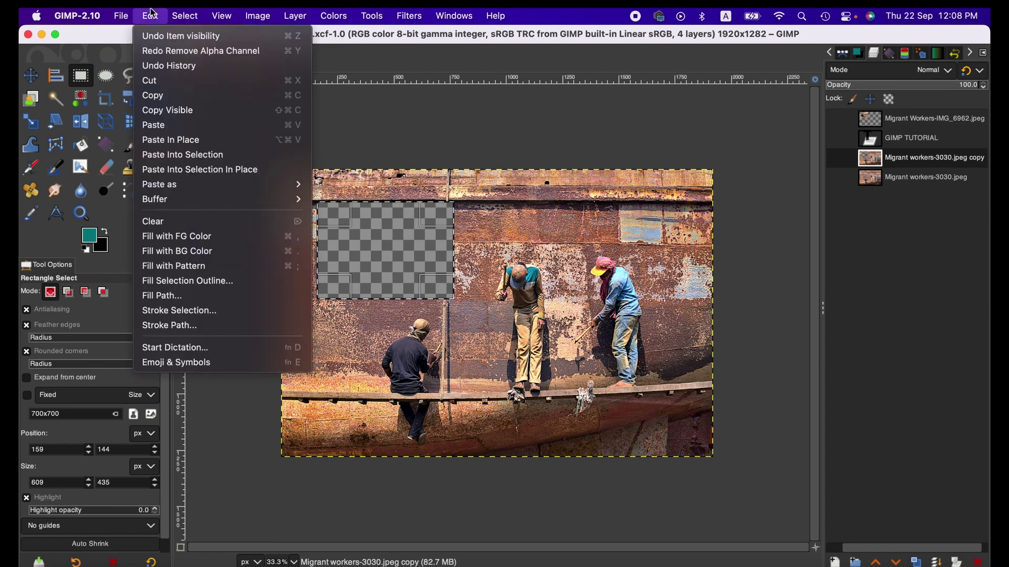
# Step: Fill the cleared rectangle with teal, then with the black background colour
pyautogui.moveTo(216, 203)
pyautogui.click(229, 237)
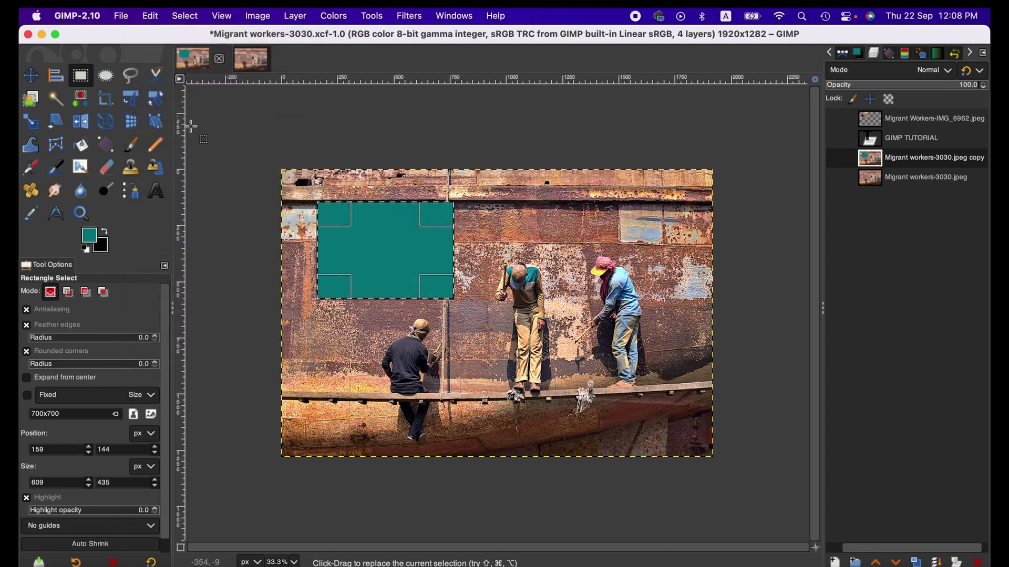
pyautogui.click(150, 16)
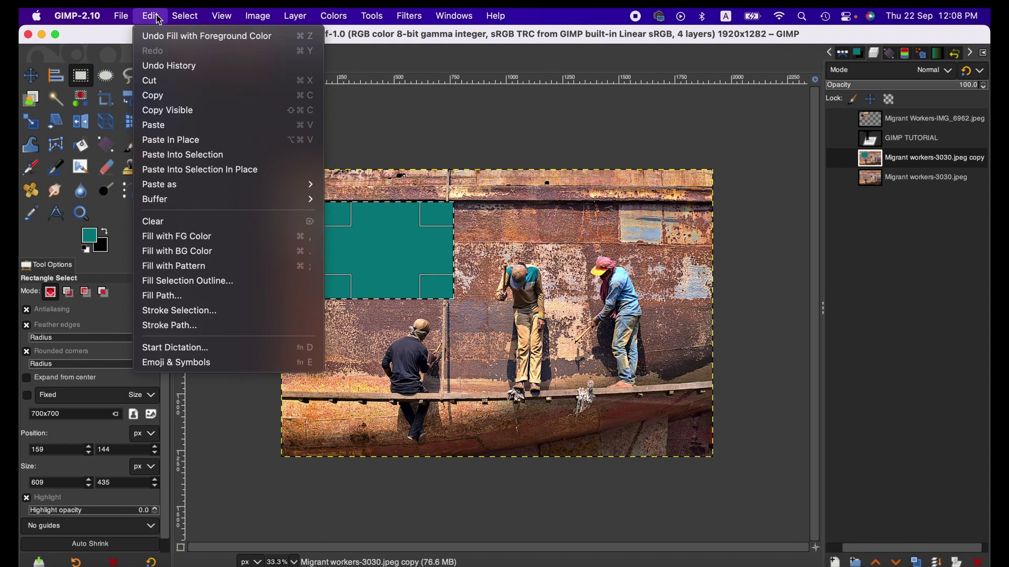
pyautogui.click(208, 257)
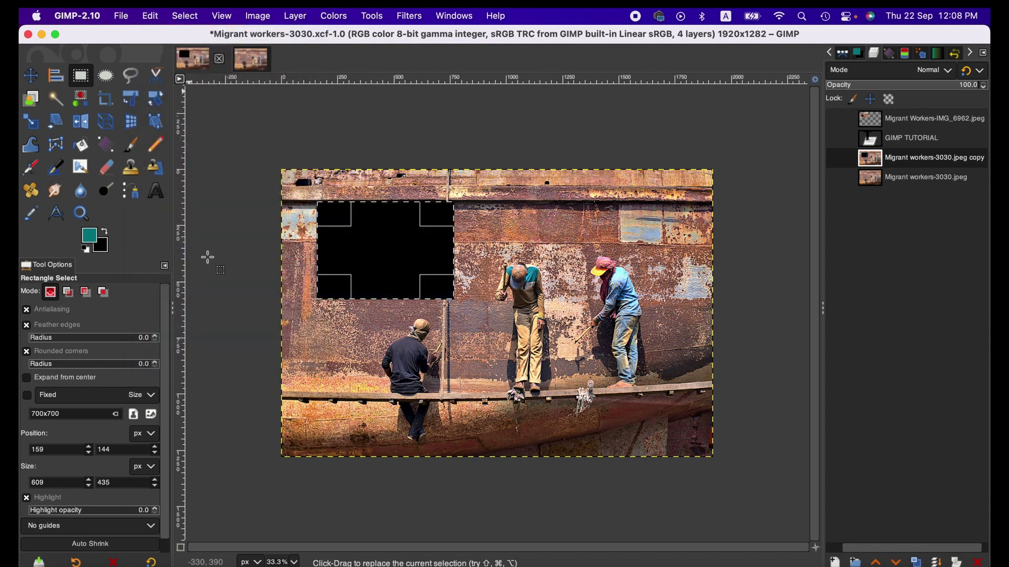
# Step: Bring up the Stroke Selection dialog from the Edit menu
pyautogui.click(150, 16)
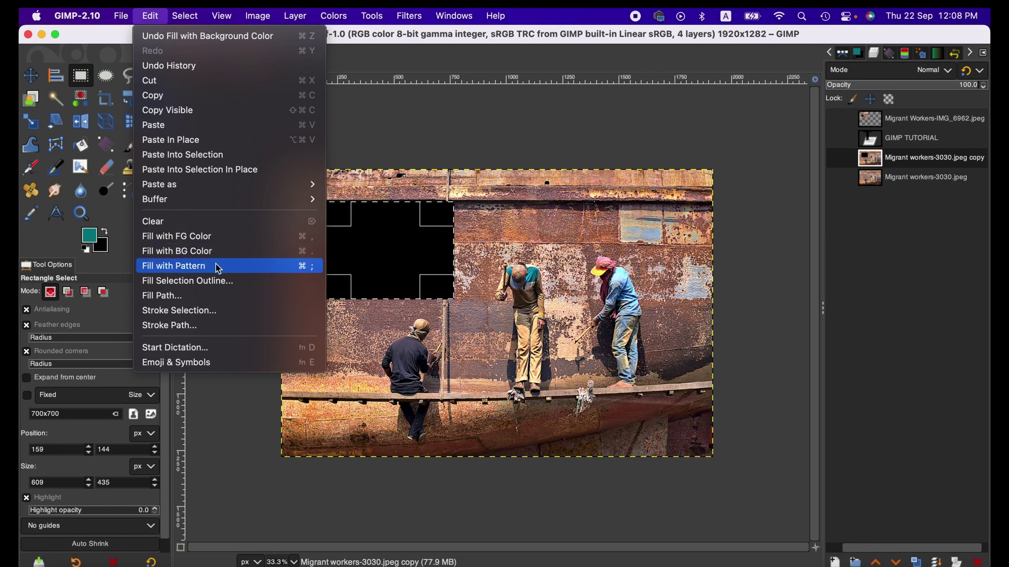
pyautogui.click(292, 251)
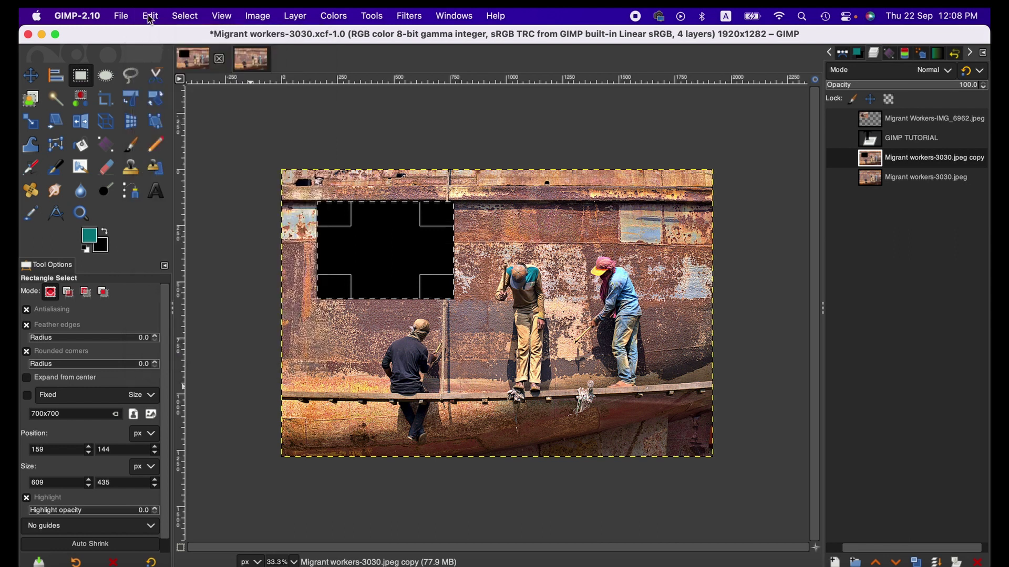
pyautogui.click(151, 15)
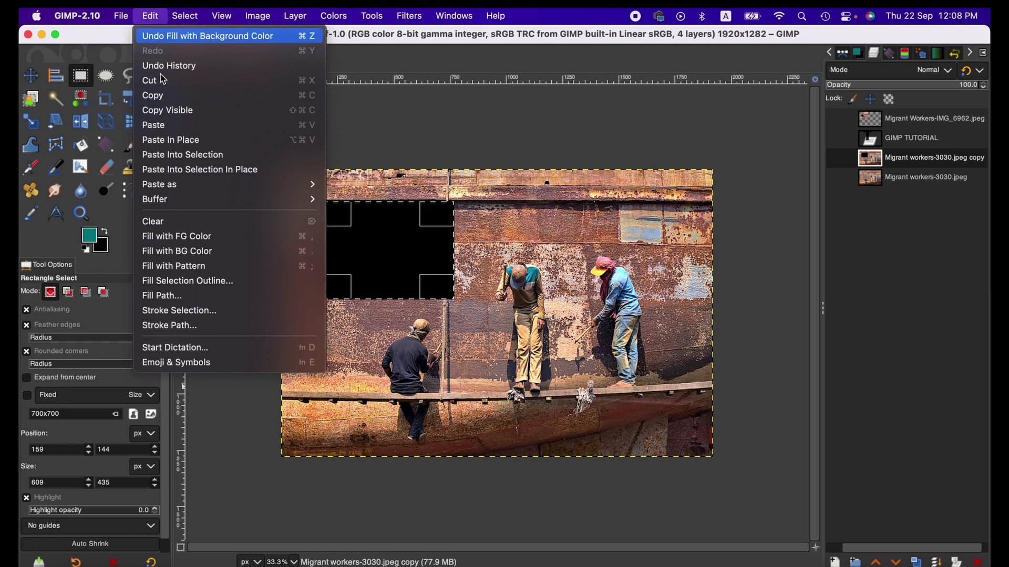
pyautogui.click(211, 313)
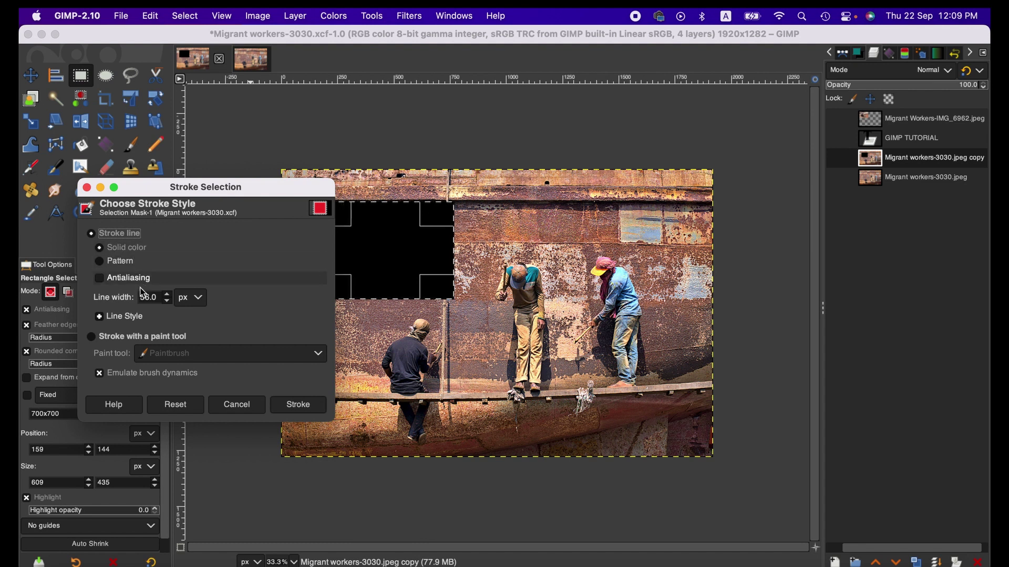
# Step: Stroke the selection around the black rectangle with a 20 px line
pyautogui.click(166, 302)
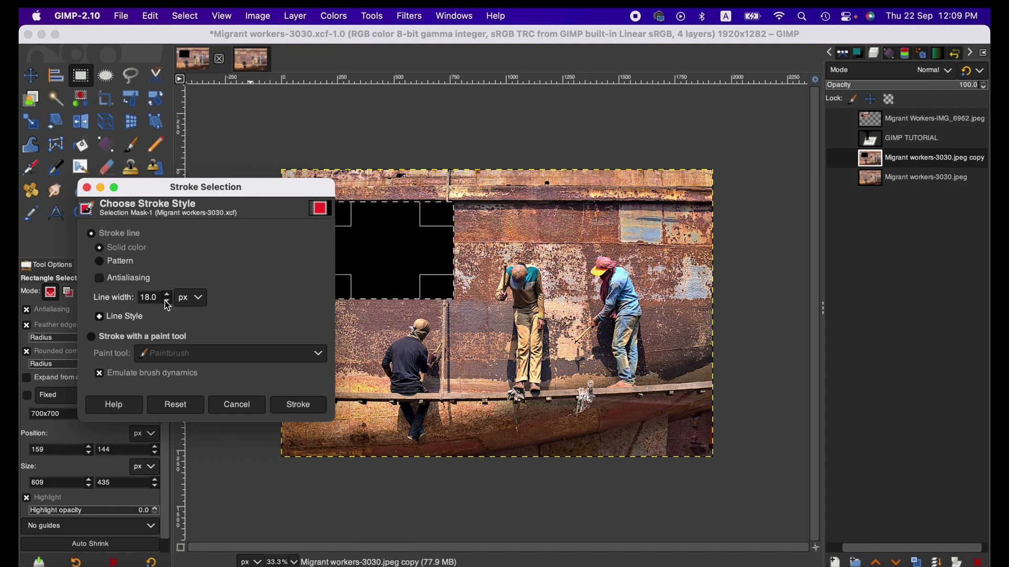
pyautogui.click(166, 304)
pyautogui.click(167, 300)
pyautogui.click(167, 294)
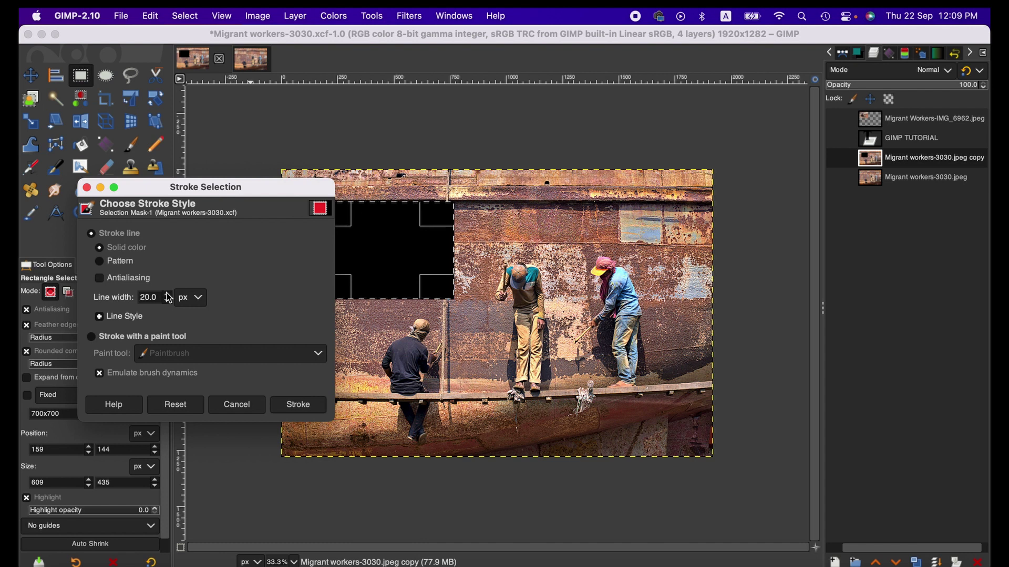
pyautogui.click(300, 407)
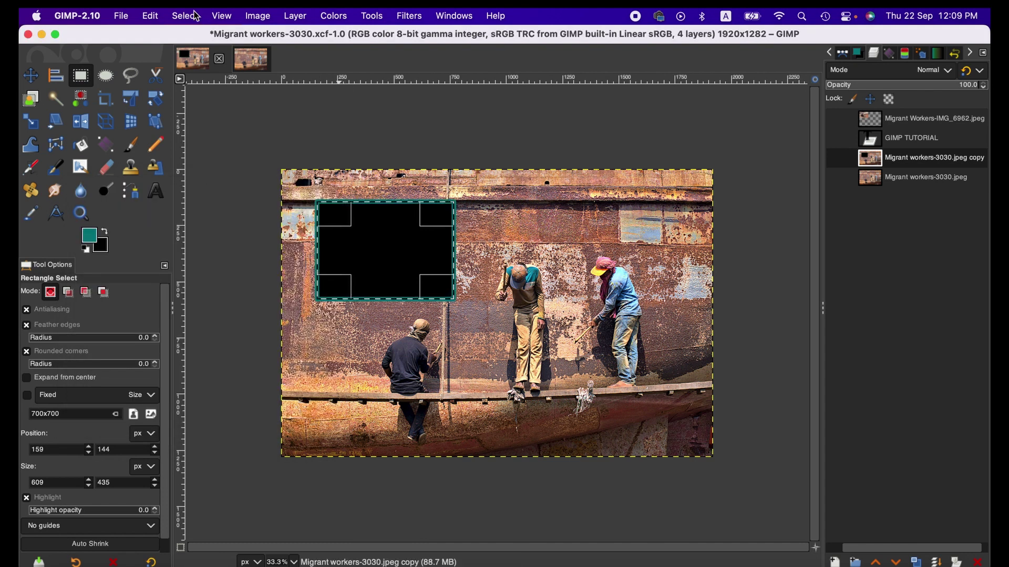
# Step: Deselect and delete the teal-bordered black rectangle
pyautogui.click(195, 16)
pyautogui.click(205, 55)
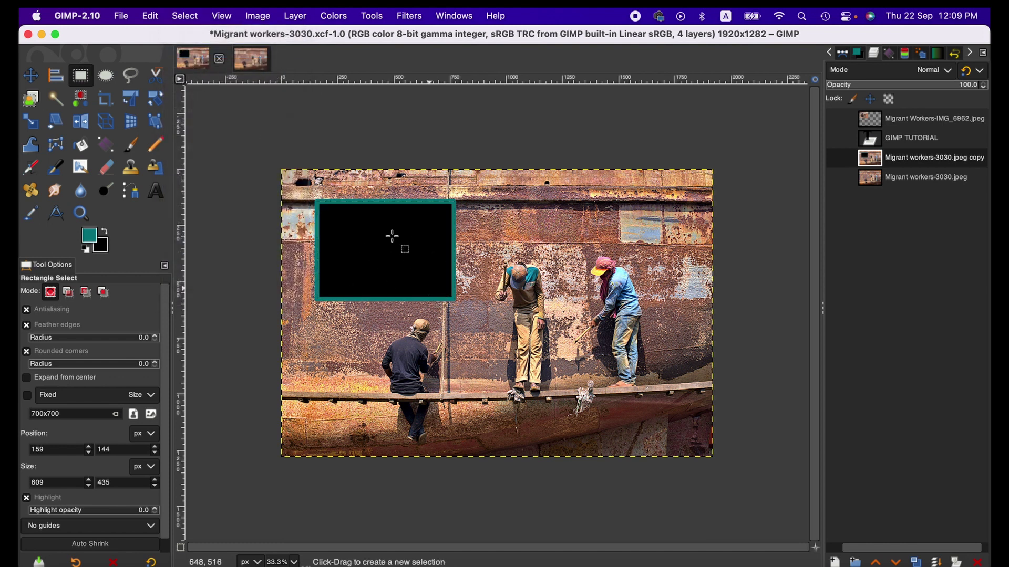
pyautogui.press('Delete')
pyautogui.click(190, 12)
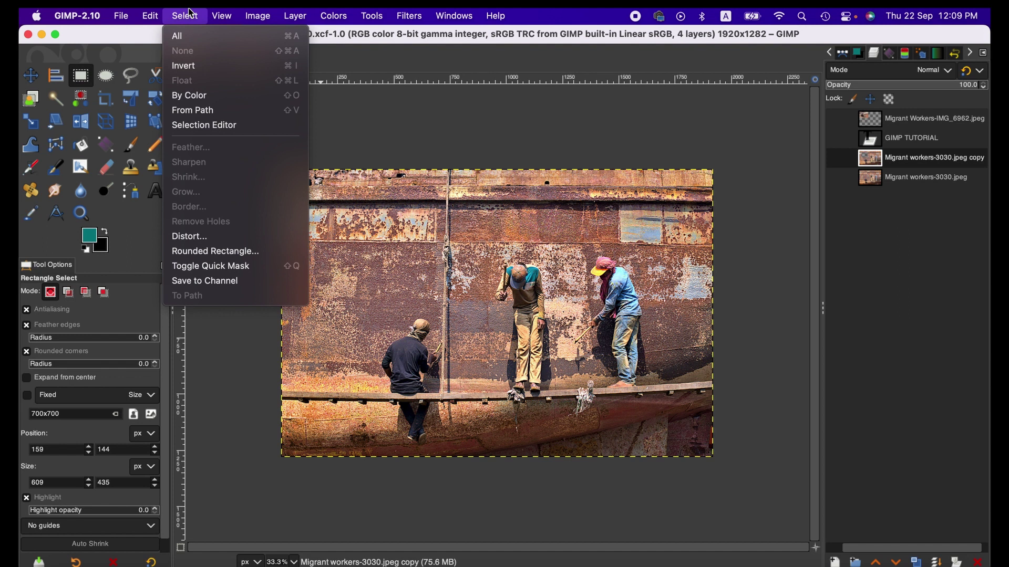
# Step: Select all, deselect again, then activate the Select by Color tool
pyautogui.click(190, 37)
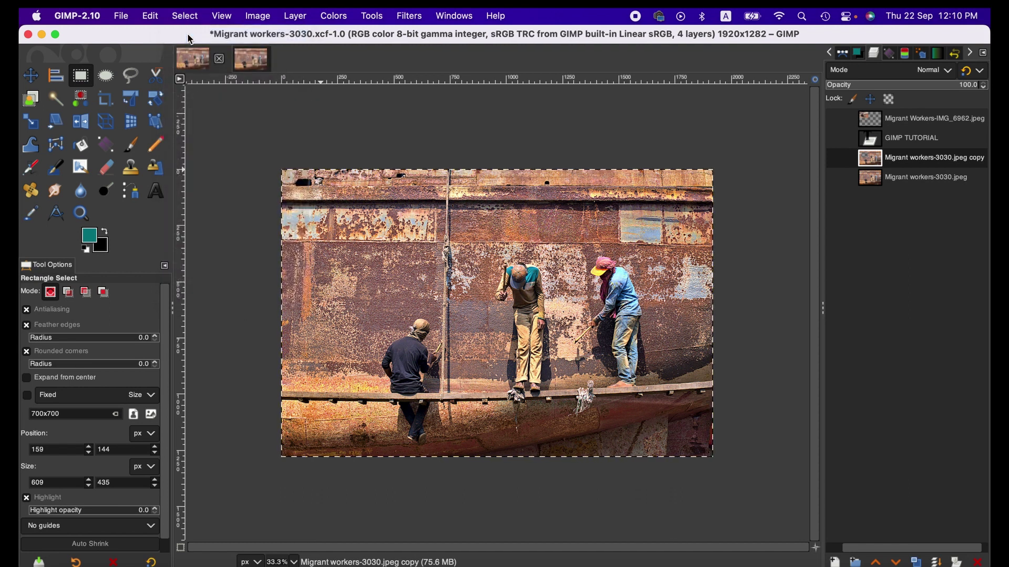
pyautogui.click(190, 13)
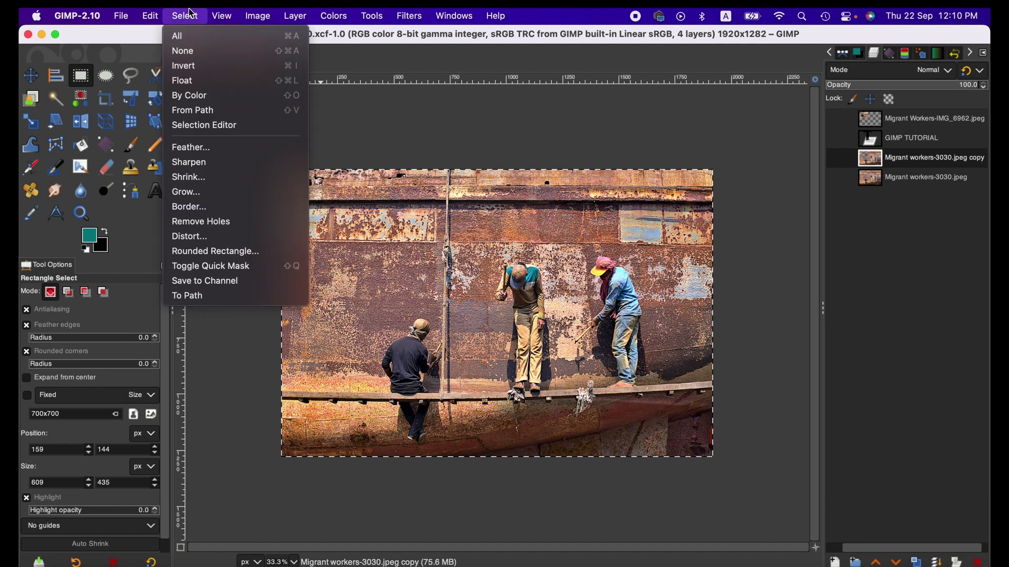
pyautogui.click(198, 51)
pyautogui.click(184, 15)
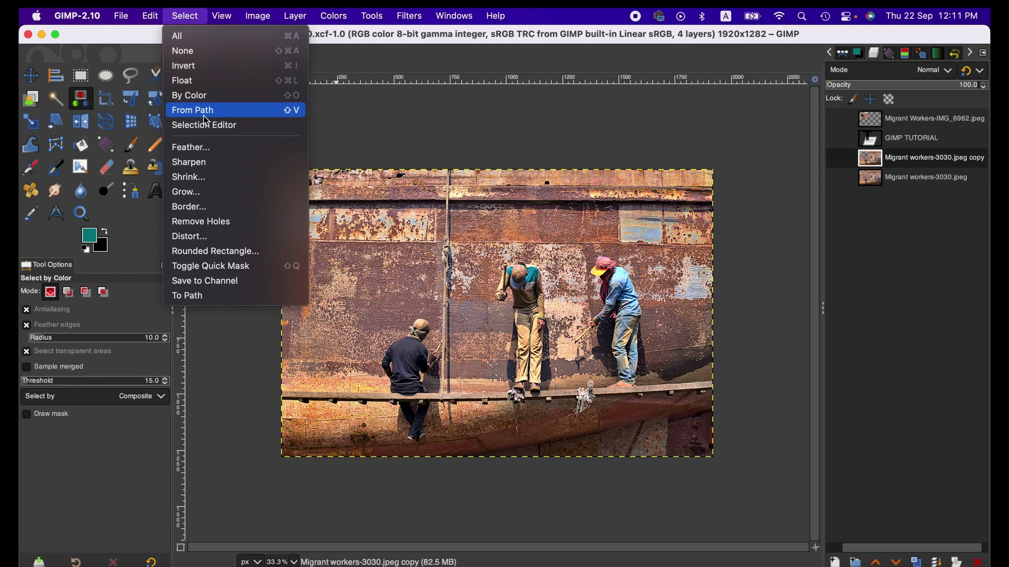
# Step: Draw a five-anchor path across the rusty wall and close it back to the first anchor
pyautogui.click(128, 210)
pyautogui.click(133, 193)
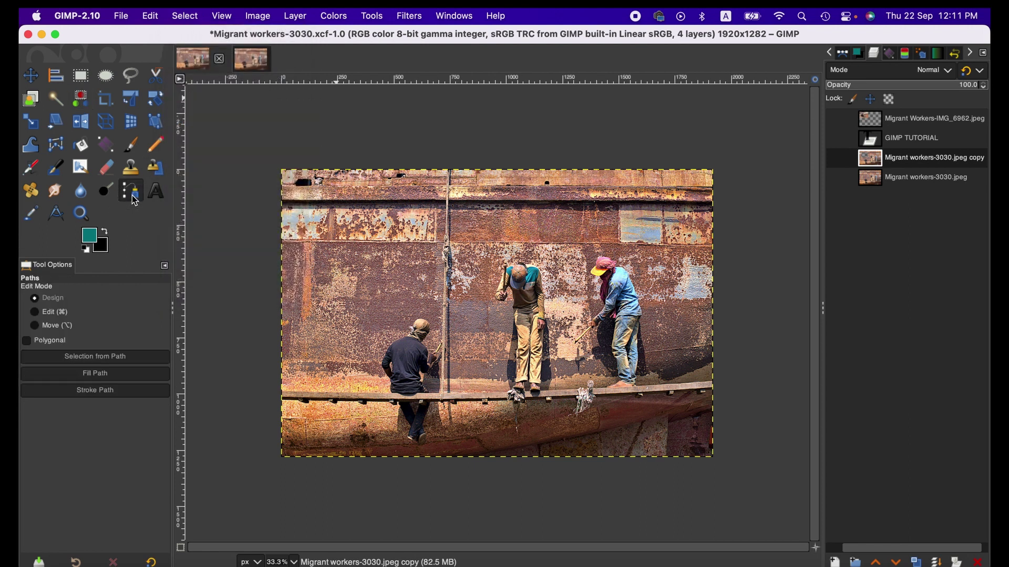
pyautogui.click(320, 272)
pyautogui.click(387, 225)
pyautogui.click(491, 217)
pyautogui.click(476, 267)
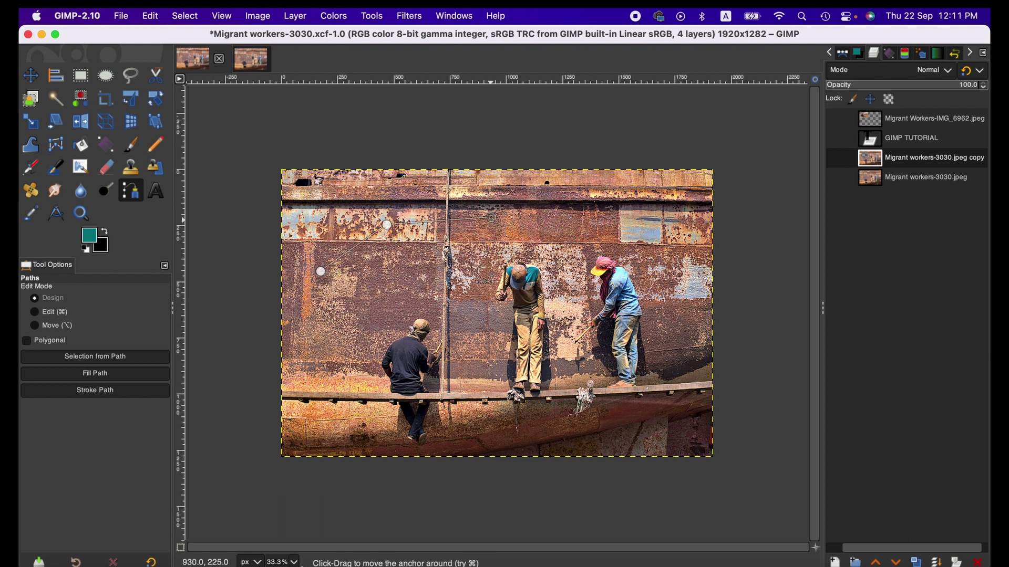
pyautogui.click(407, 278)
pyautogui.keyDown('ctrl'); pyautogui.click(320, 271); pyautogui.keyUp('ctrl')
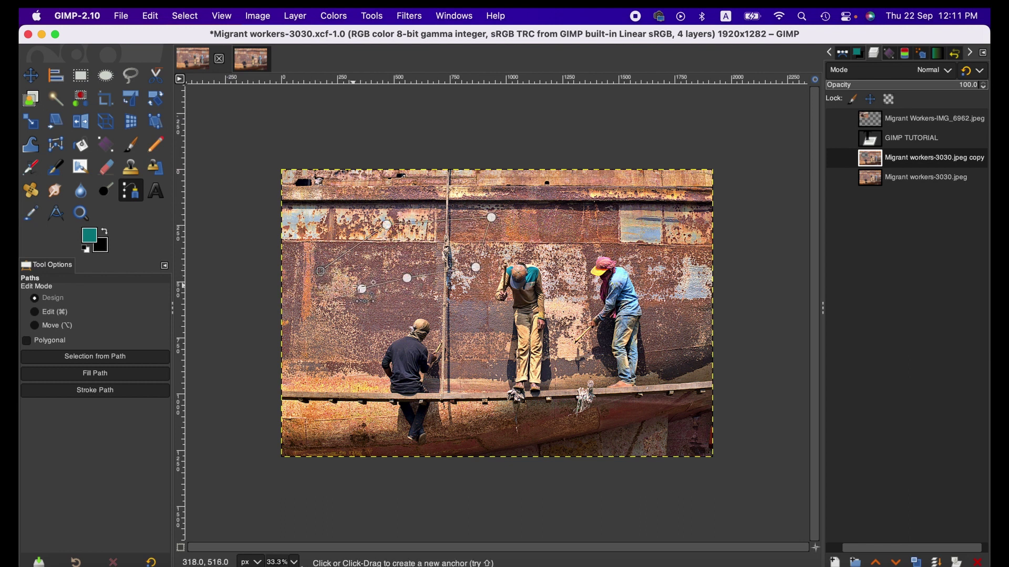
pyautogui.keyDown('ctrl'); pyautogui.click(362, 288); pyautogui.keyUp('ctrl')
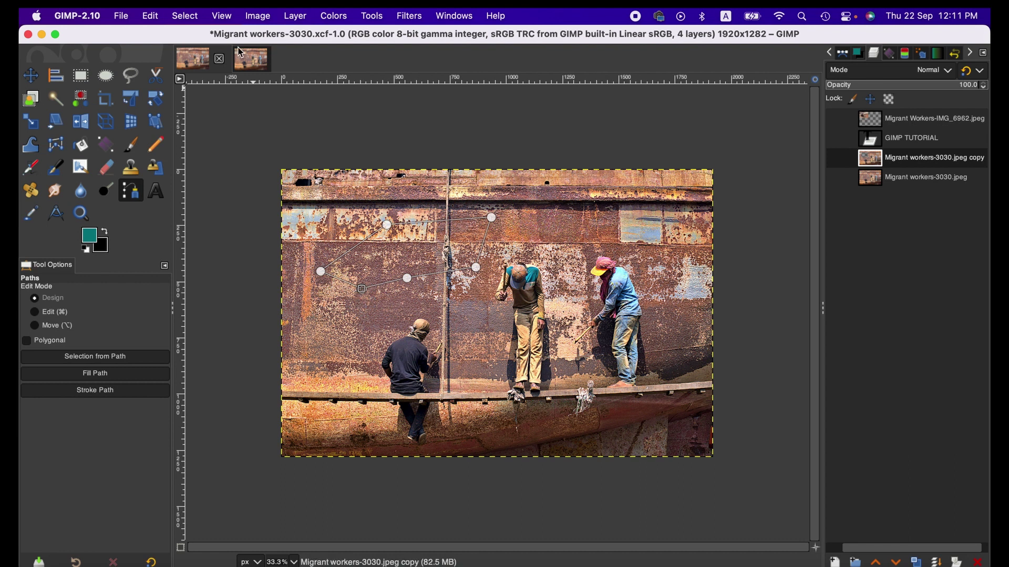
pyautogui.click(193, 13)
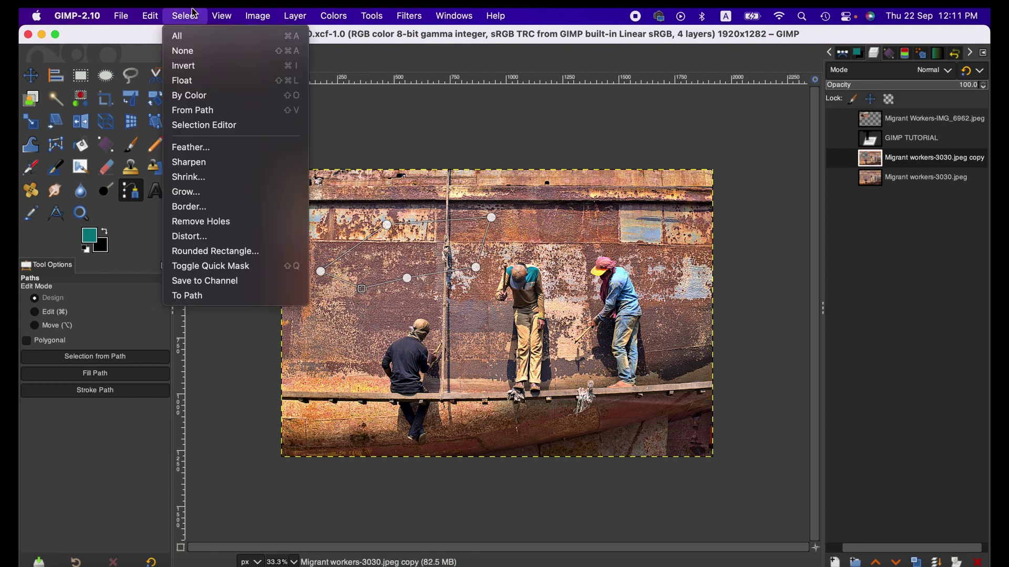
# Step: Convert the path to a selection, deselect it, and activate Ellipse Select
pyautogui.click(218, 112)
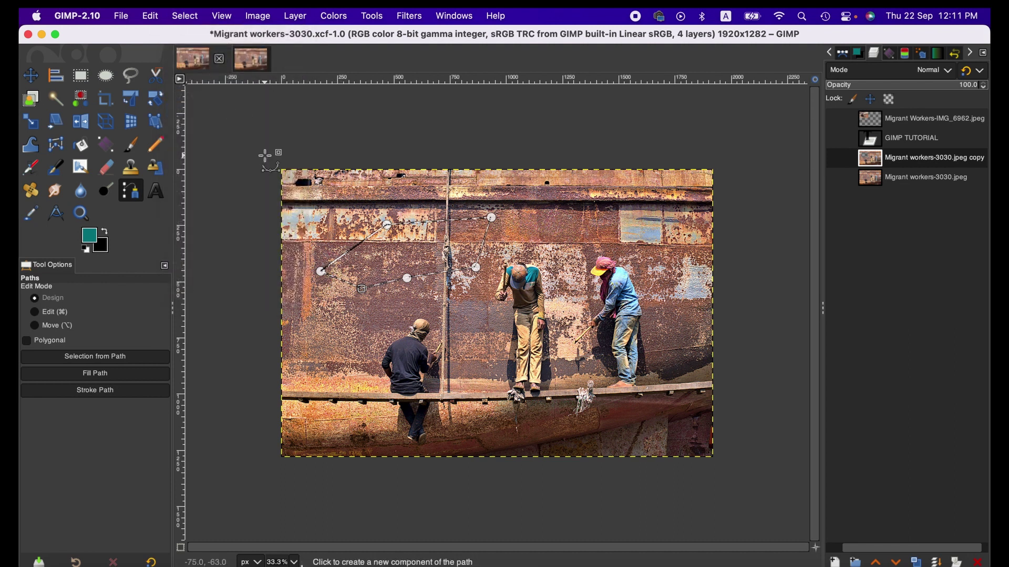
pyautogui.click(185, 13)
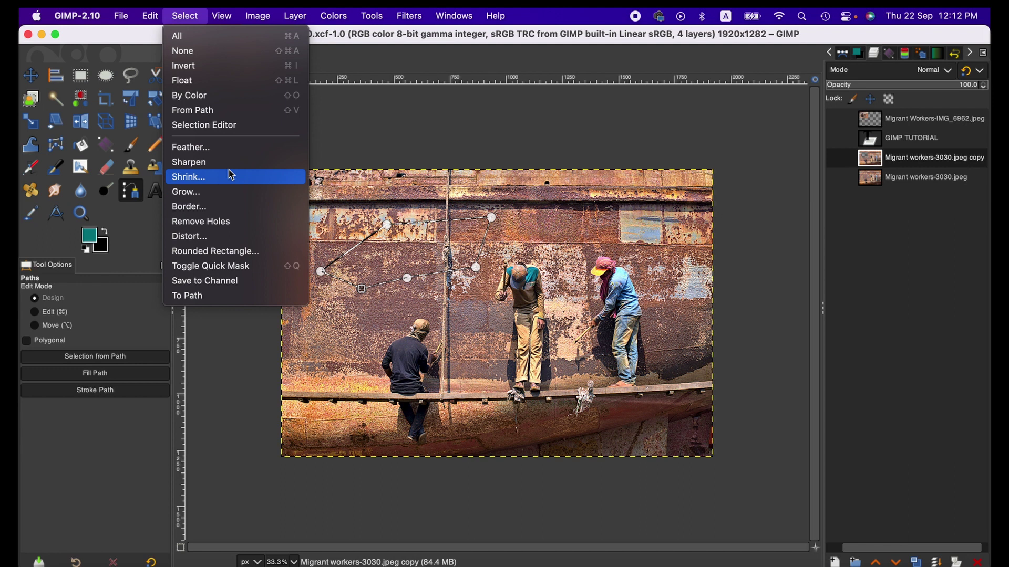
pyautogui.click(215, 53)
pyautogui.press('e')
# Step: Browse the View menu's options, then close it
pyautogui.click(218, 15)
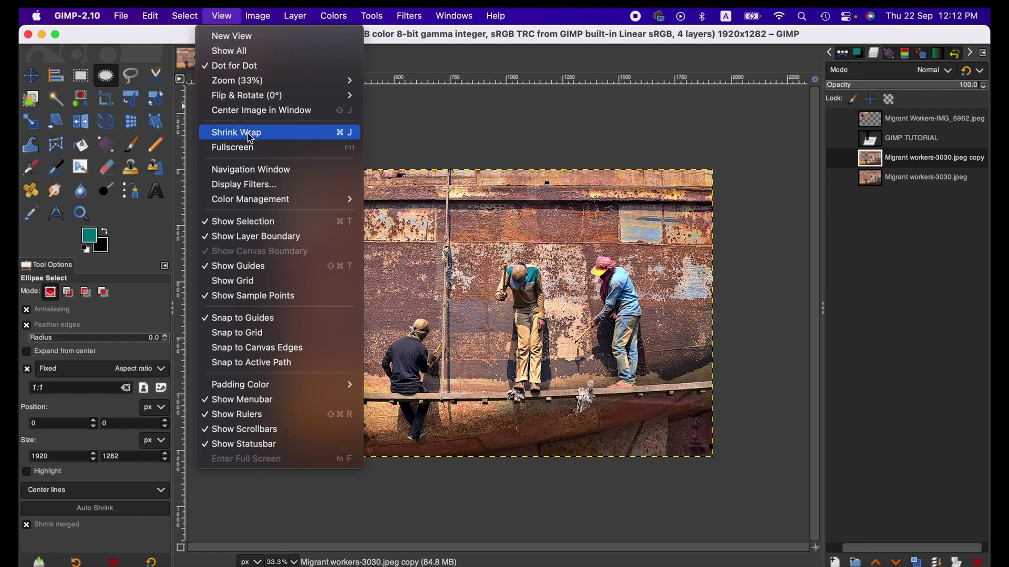
pyautogui.moveTo(260, 100)
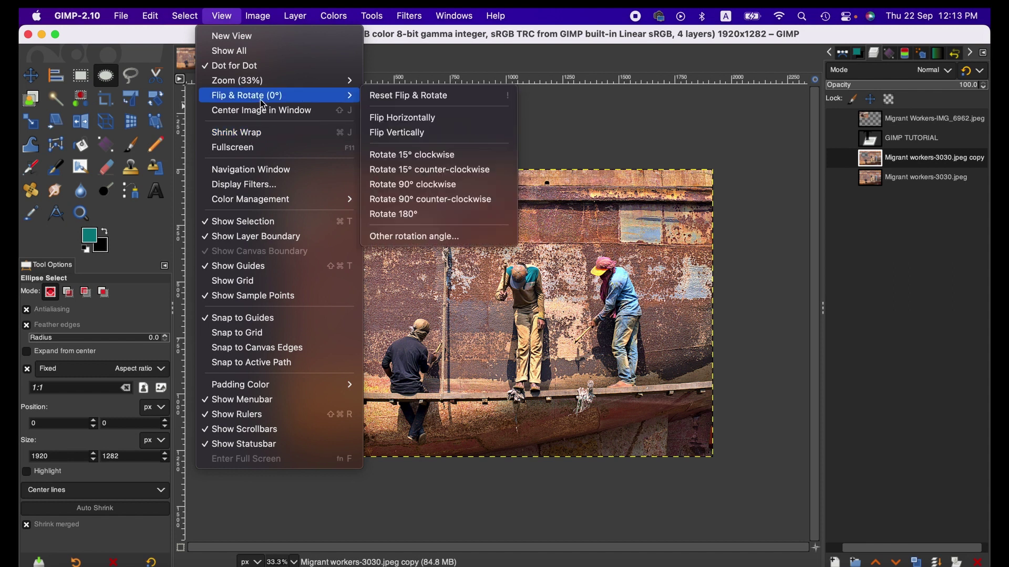
pyautogui.moveTo(253, 81)
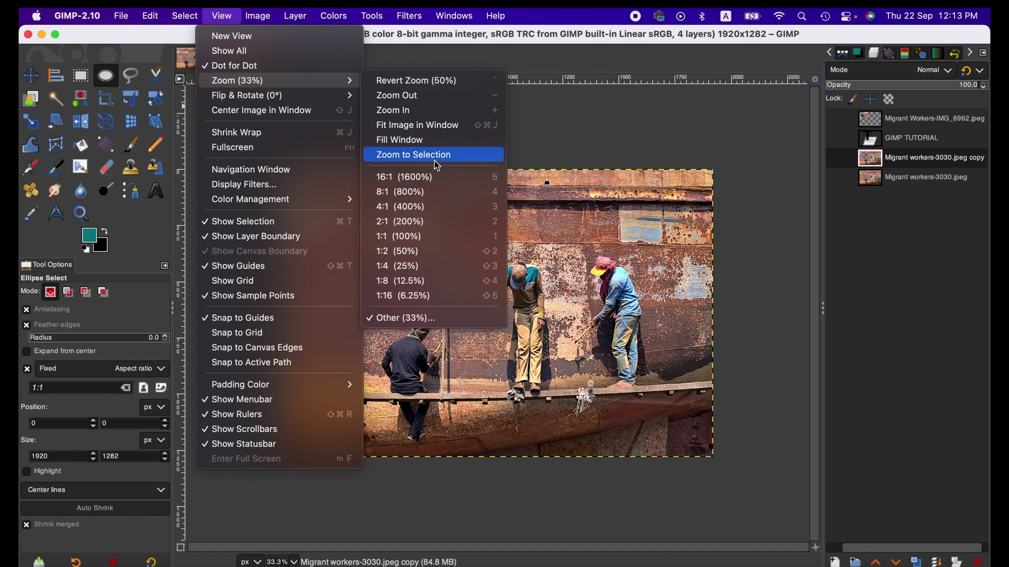
pyautogui.moveTo(332, 105)
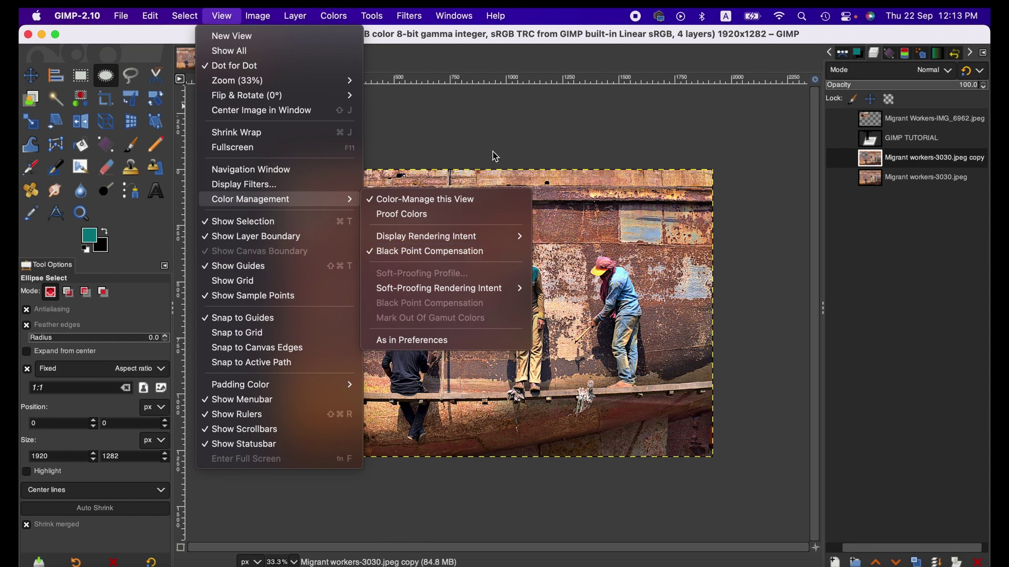
pyautogui.click(477, 168)
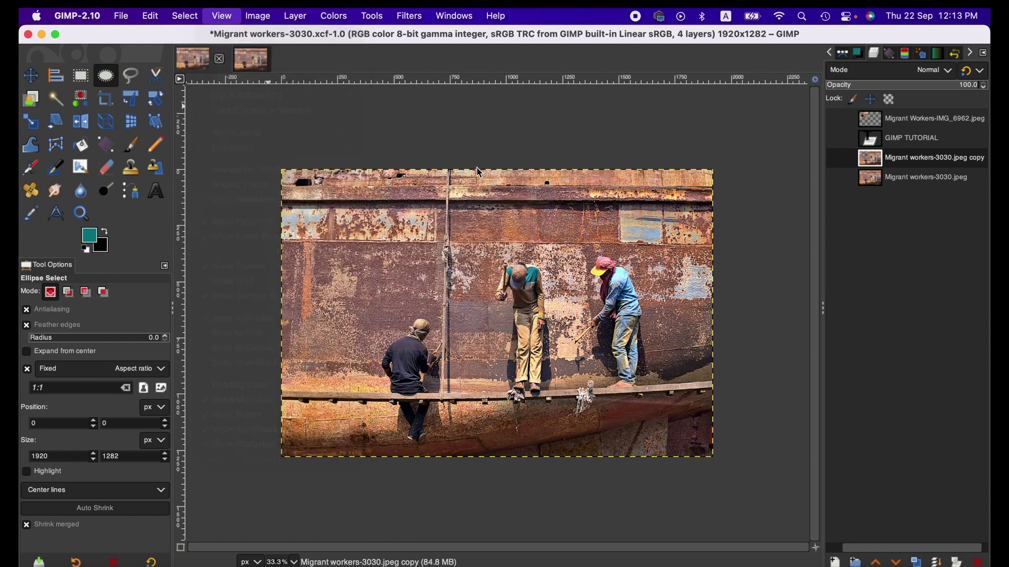
# Step: Duplicate the image as a new document and return to the original four-layer image
pyautogui.click(258, 14)
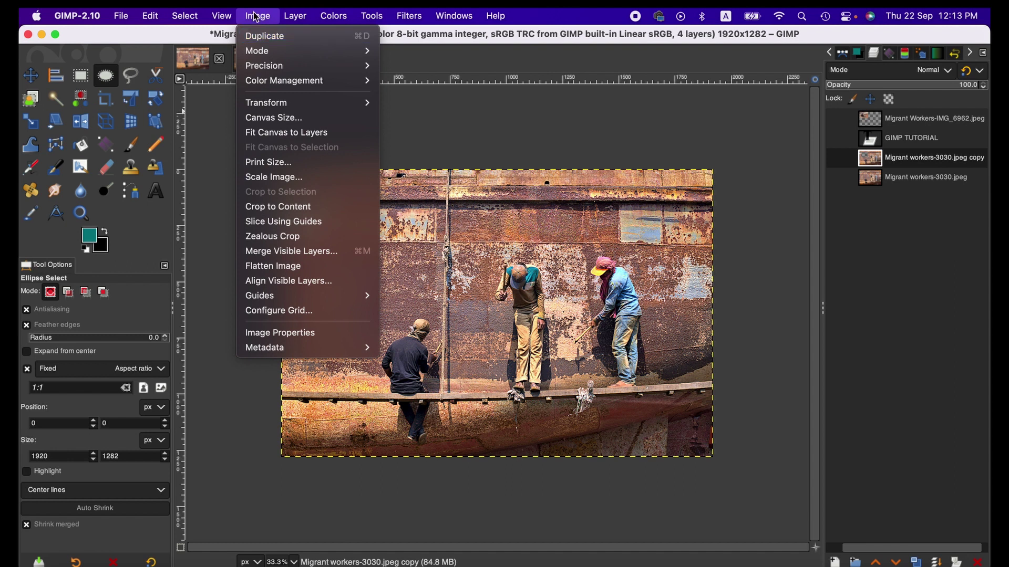
pyautogui.click(271, 35)
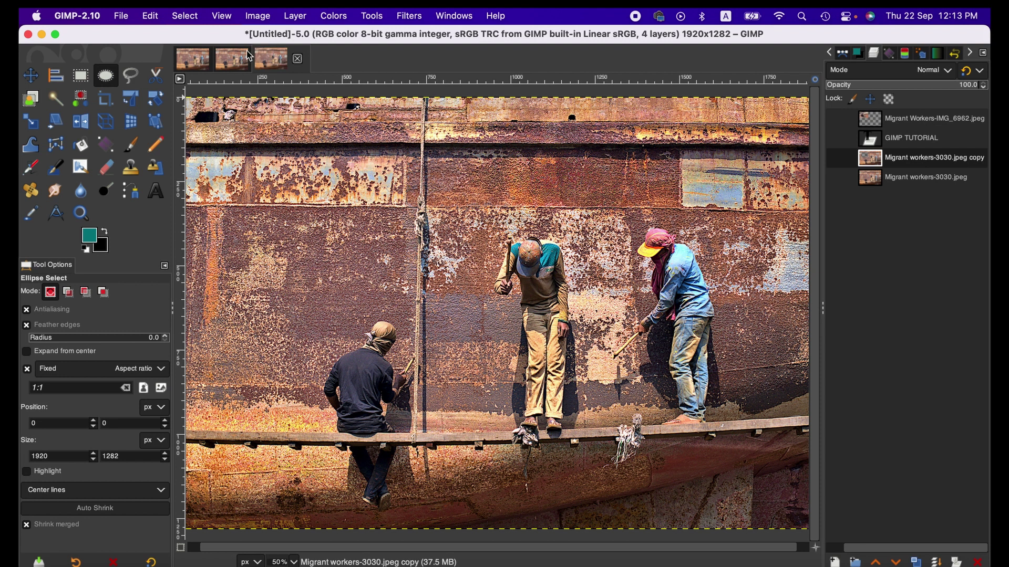
pyautogui.click(193, 58)
# Step: Browse the Image menu's Mode, Precision and Color Management submenus
pyautogui.click(257, 15)
pyautogui.moveTo(272, 50)
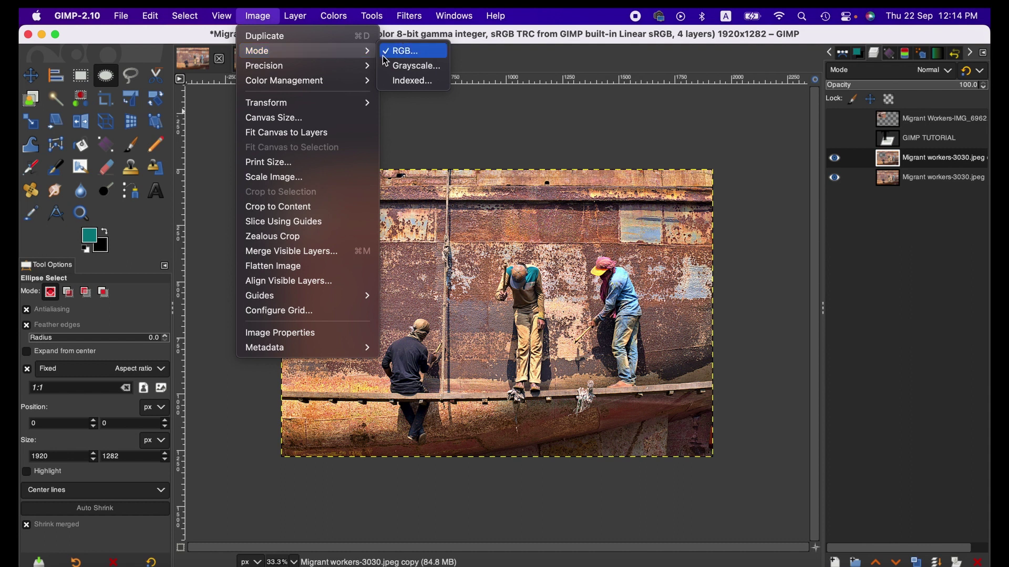
pyautogui.moveTo(363, 65)
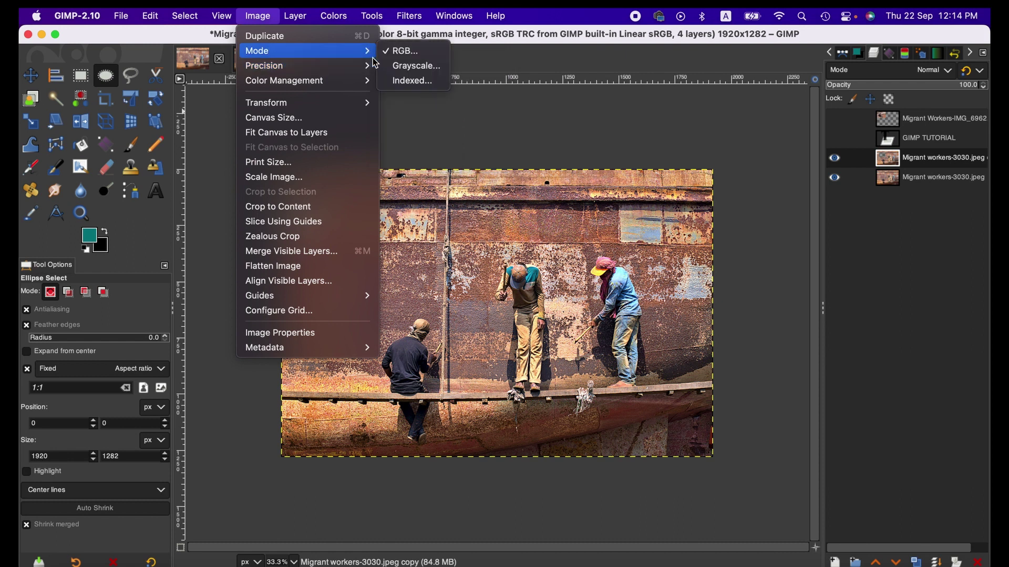
pyautogui.moveTo(346, 81)
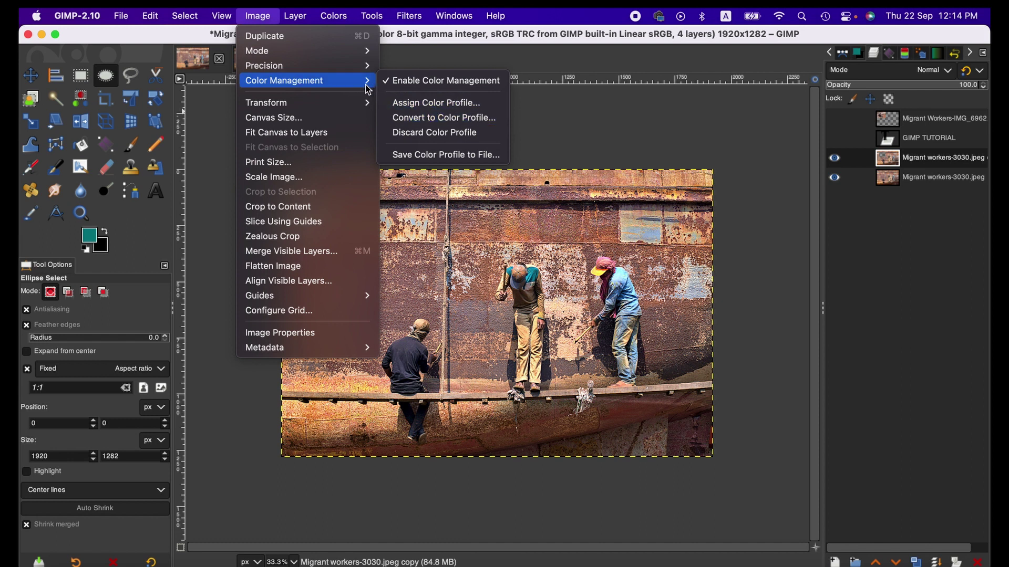
pyautogui.moveTo(348, 107)
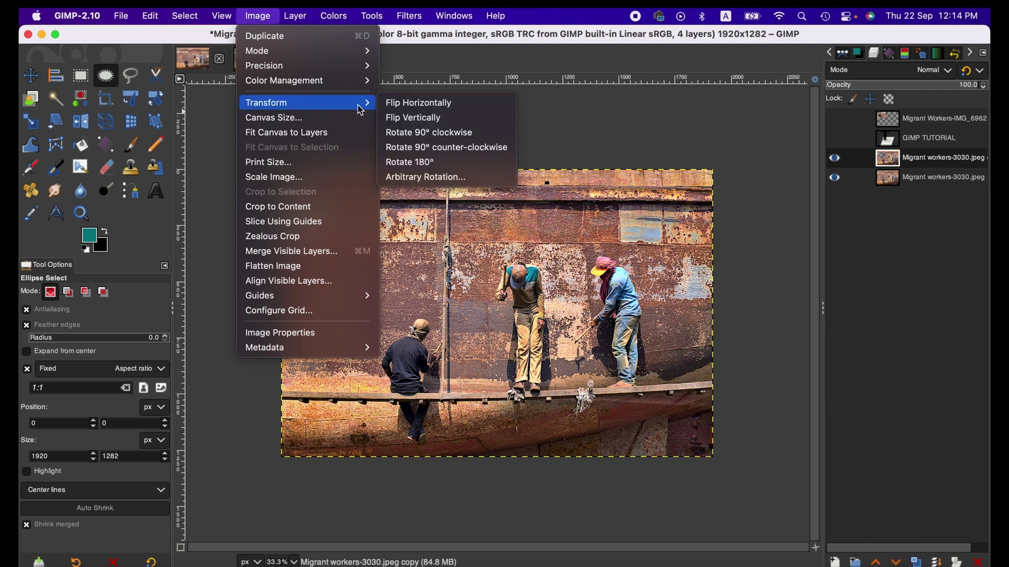
pyautogui.click(296, 118)
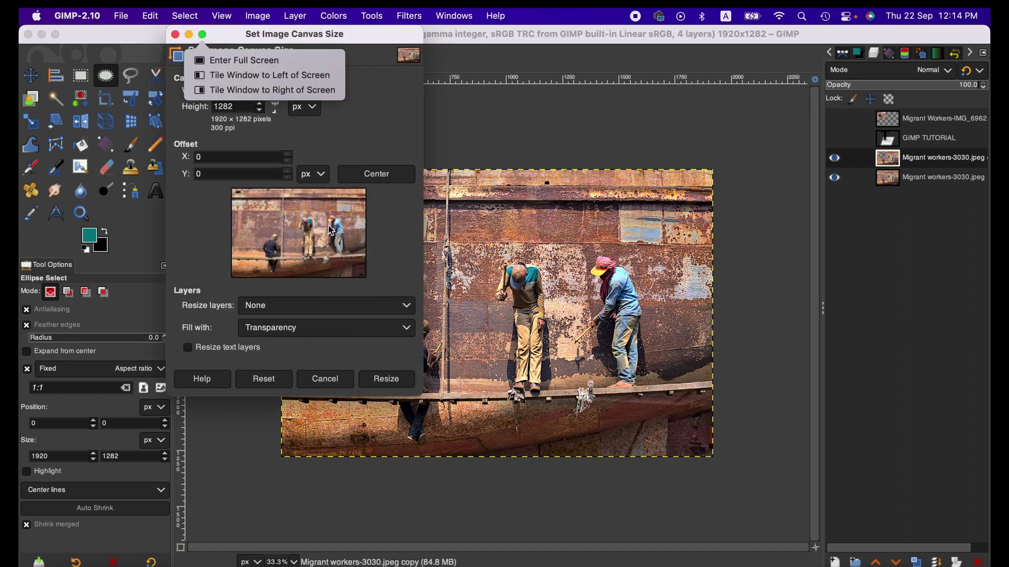
pyautogui.click(324, 379)
pyautogui.click(258, 16)
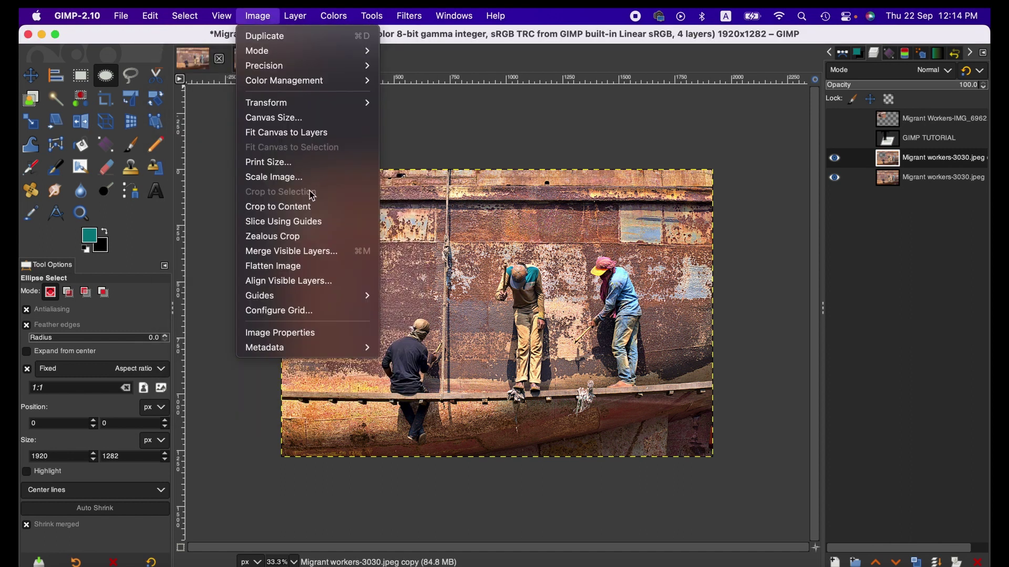
pyautogui.click(298, 166)
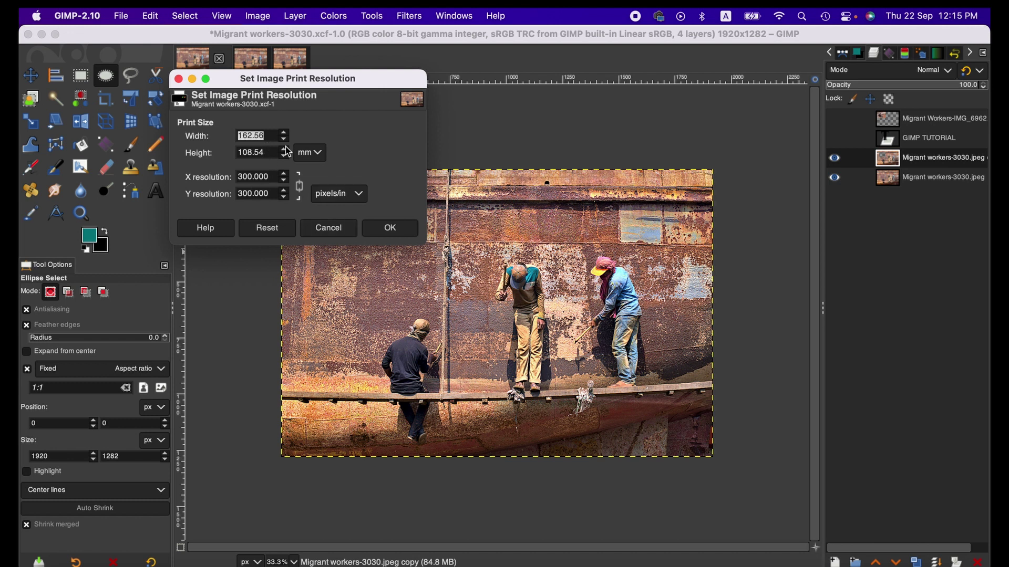
pyautogui.click(318, 226)
pyautogui.click(258, 16)
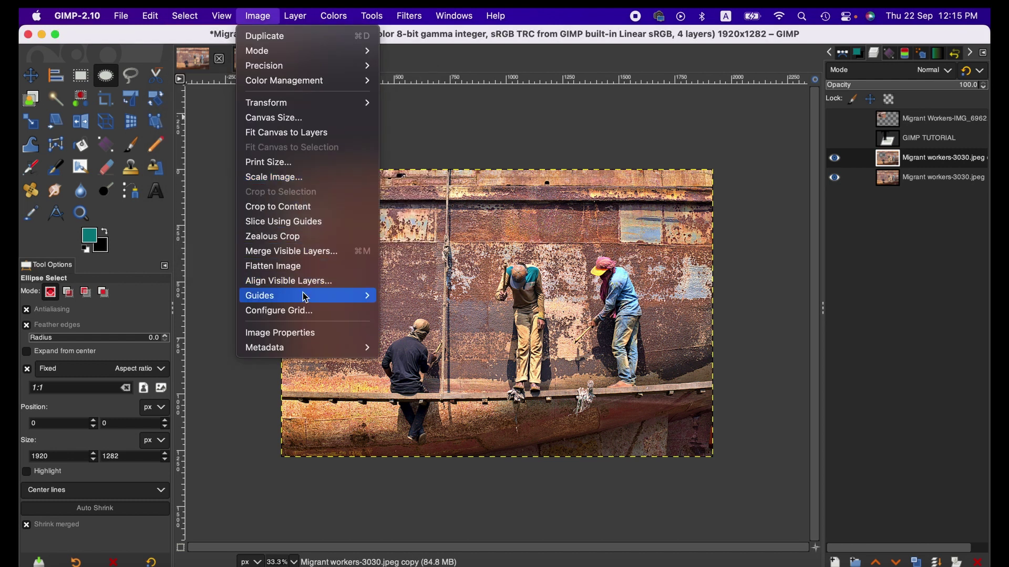
pyautogui.moveTo(307, 300)
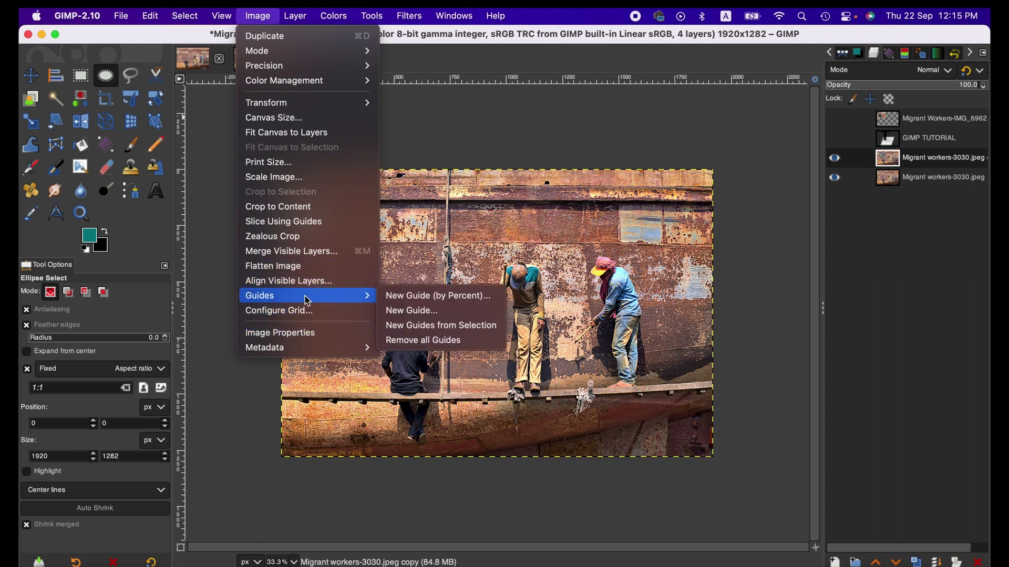
pyautogui.click(407, 298)
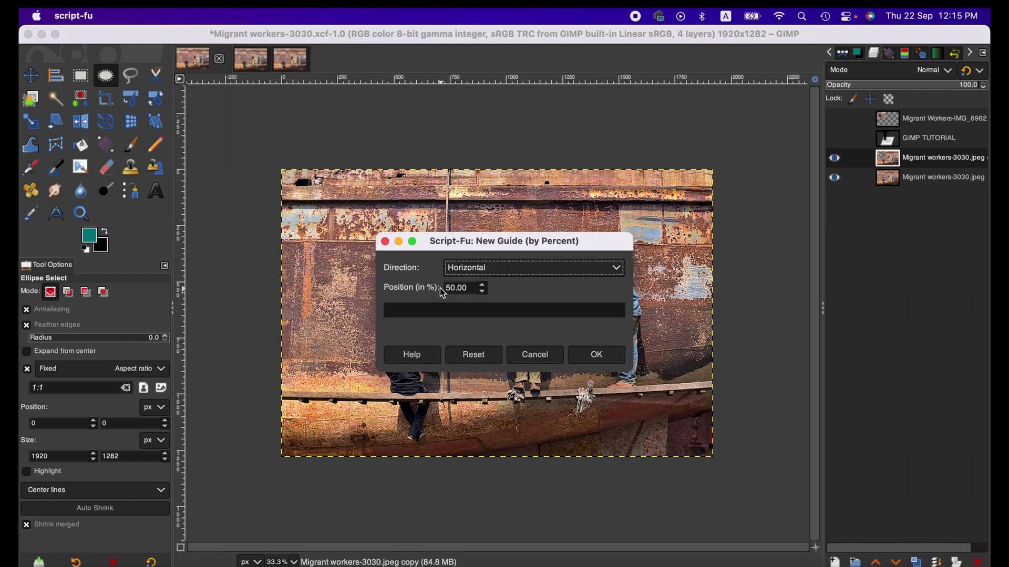
pyautogui.click(463, 275)
pyautogui.click(572, 353)
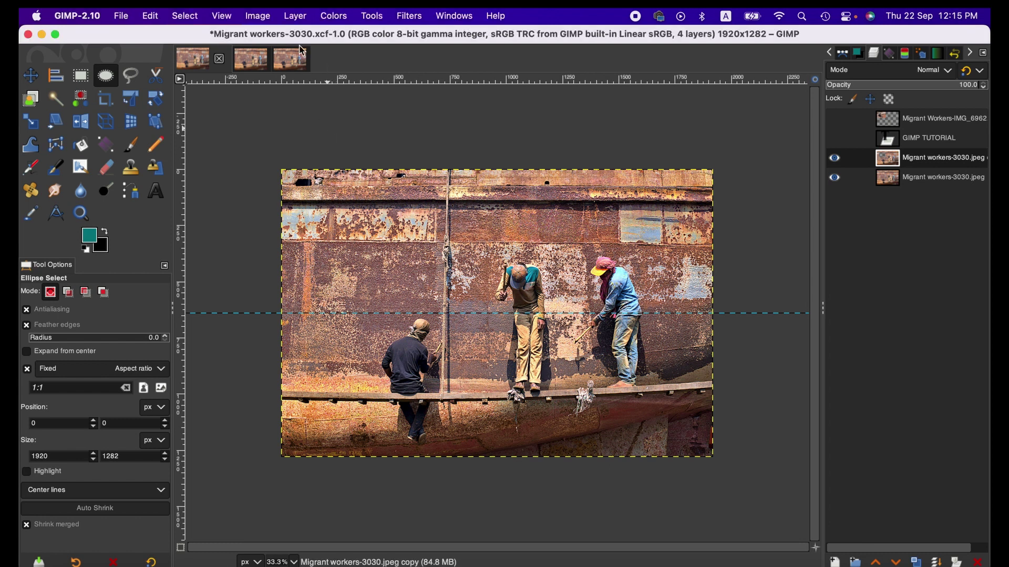
pyautogui.click(259, 16)
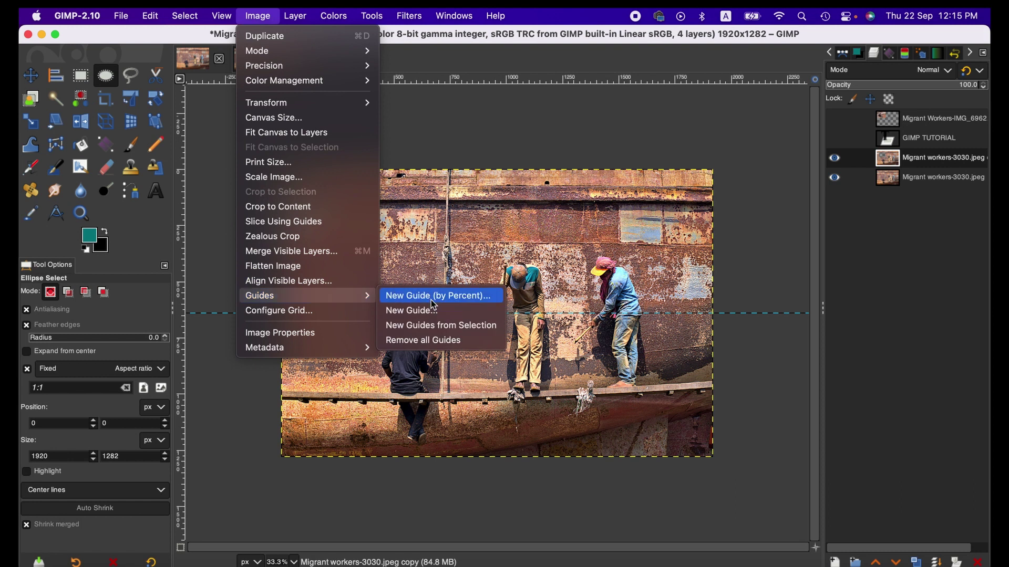
pyautogui.click(432, 299)
pyautogui.click(579, 269)
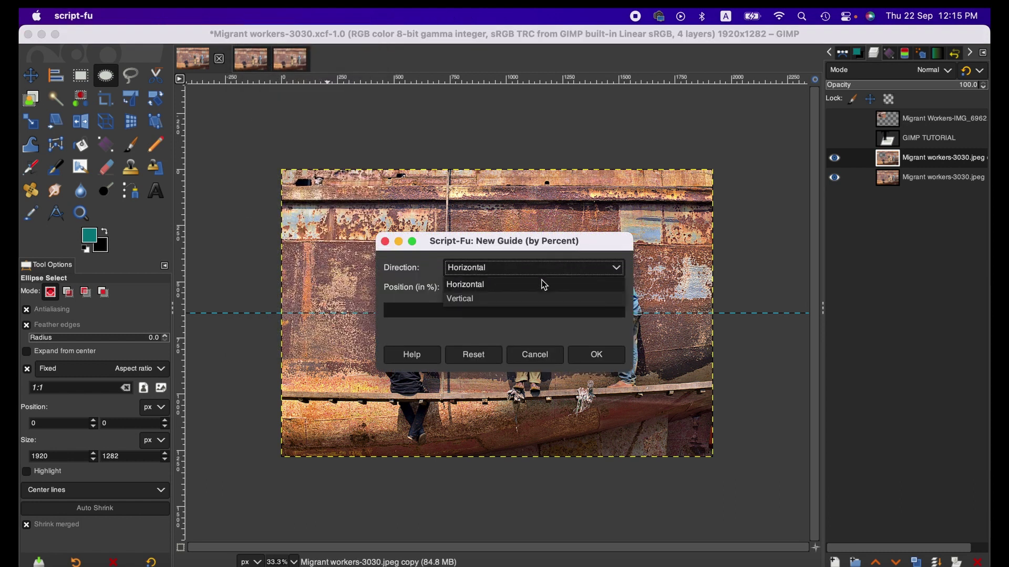
pyautogui.click(520, 298)
pyautogui.click(595, 355)
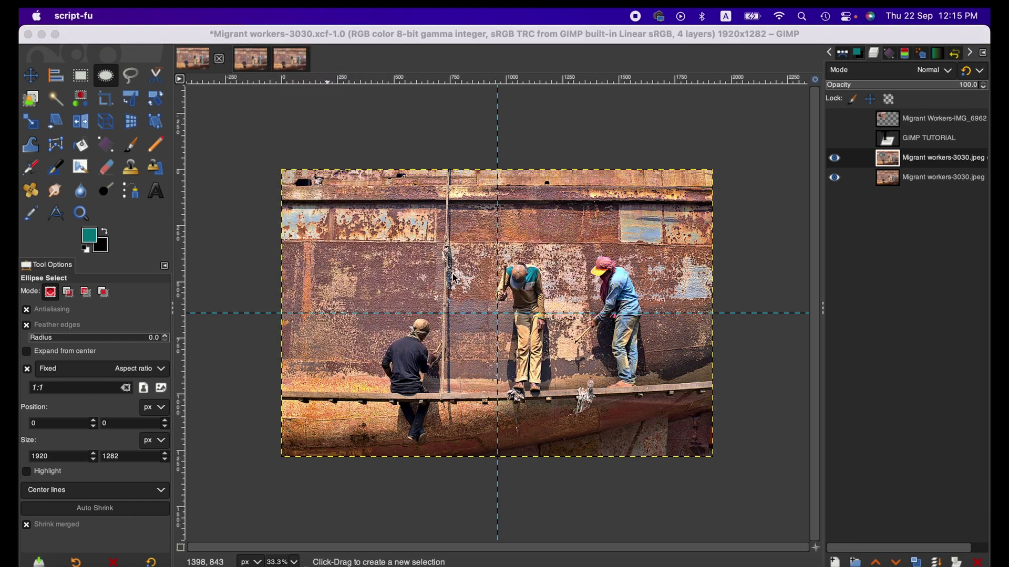
pyautogui.click(270, 147)
pyautogui.click(257, 15)
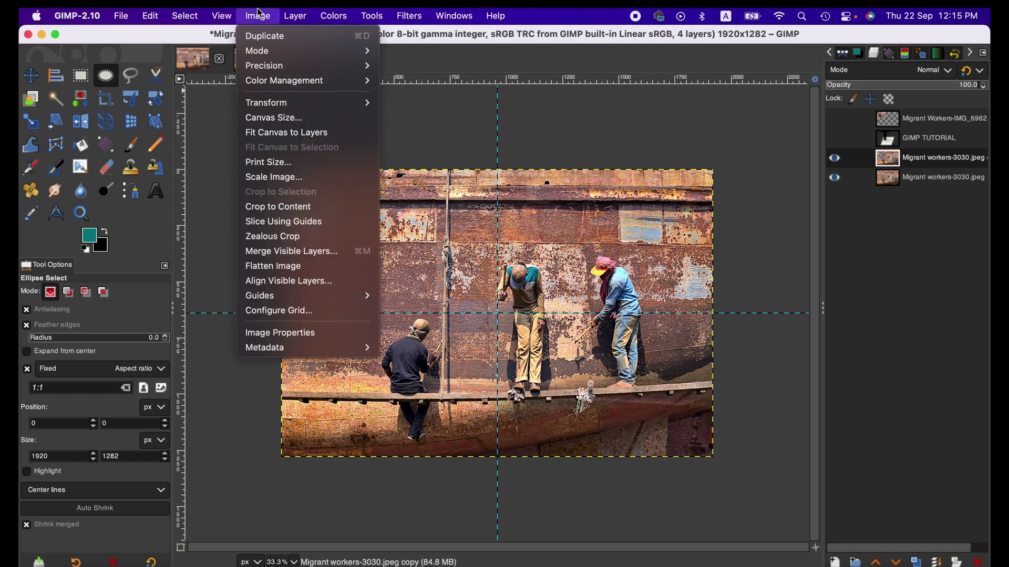
pyautogui.moveTo(319, 294)
pyautogui.click(417, 342)
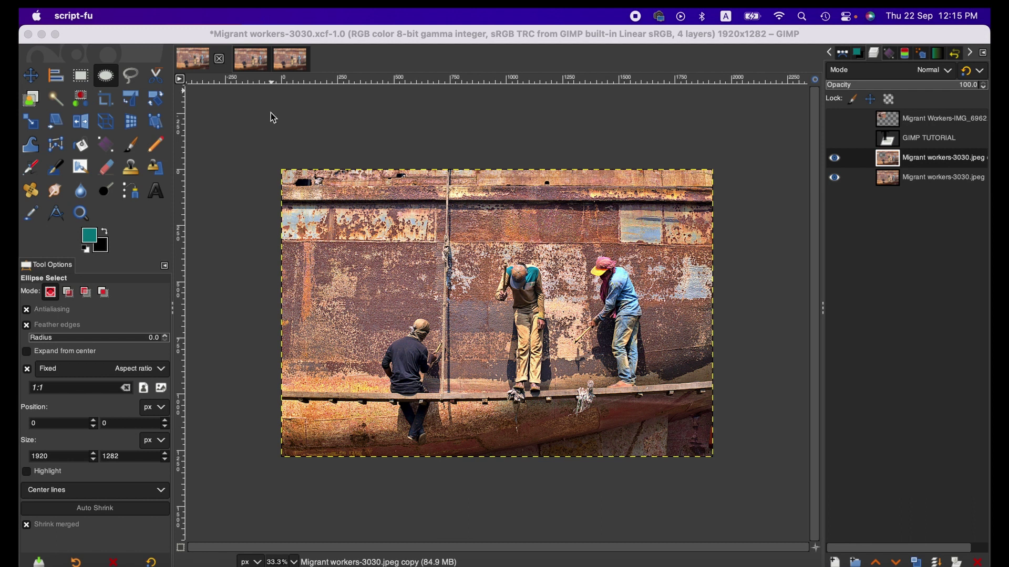
pyautogui.click(277, 158)
pyautogui.click(256, 15)
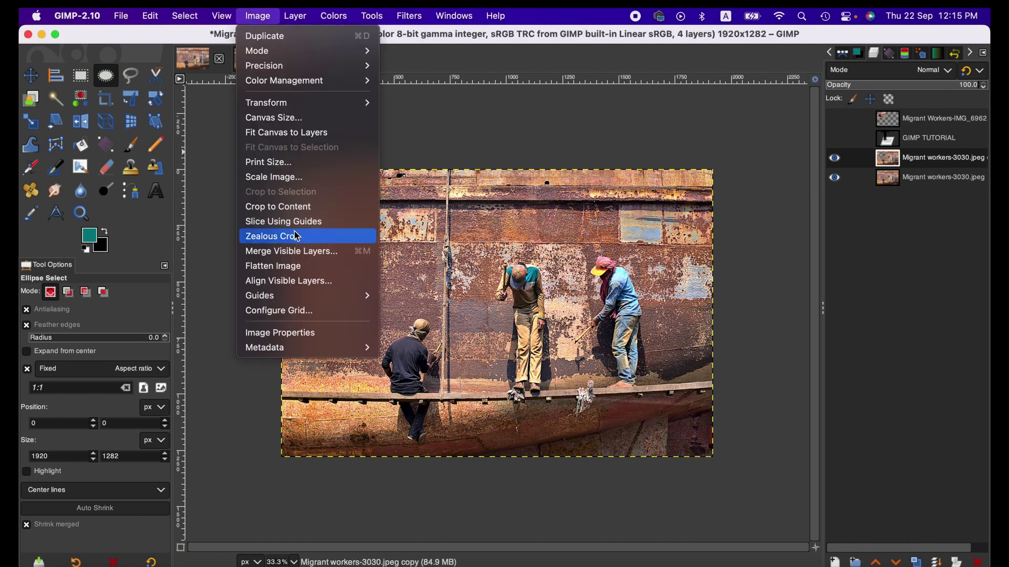
# Step: Duplicate the photo layer as 'Migrant workers-3030.jpeg copy #1', then cancel Layer Boundary Size
pyautogui.moveTo(288, 16)
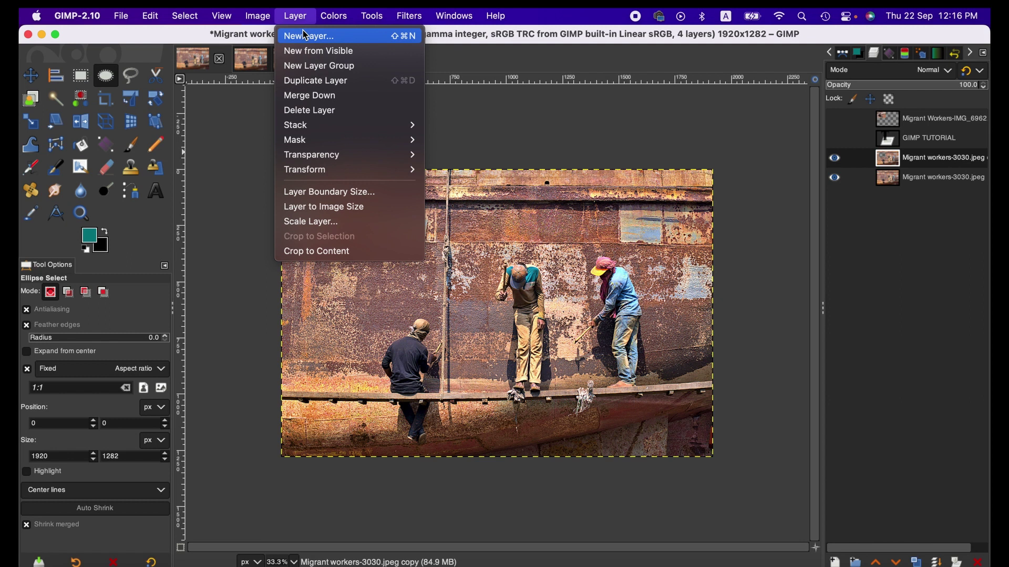
pyautogui.click(319, 80)
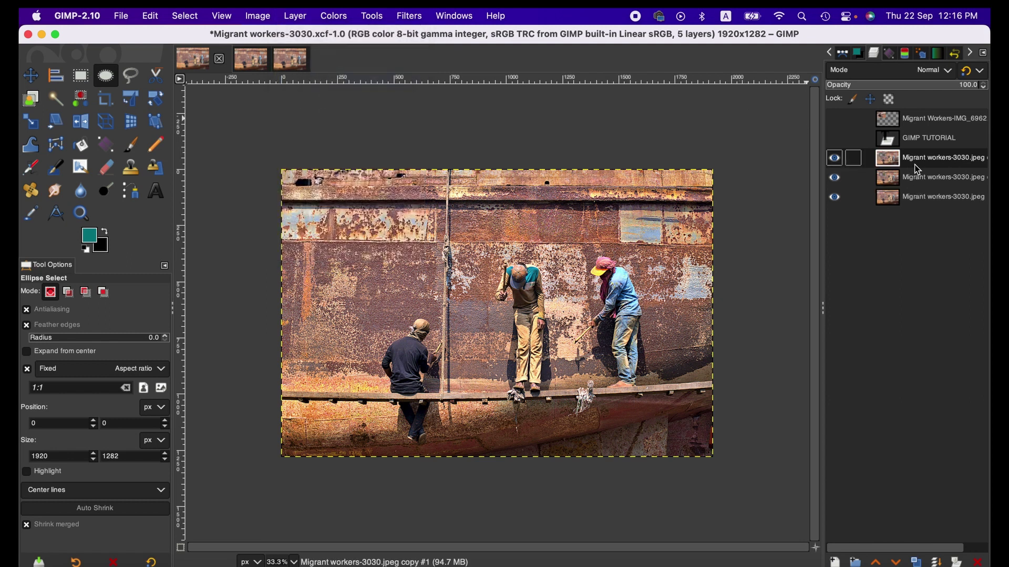
pyautogui.click(295, 16)
pyautogui.moveTo(329, 125)
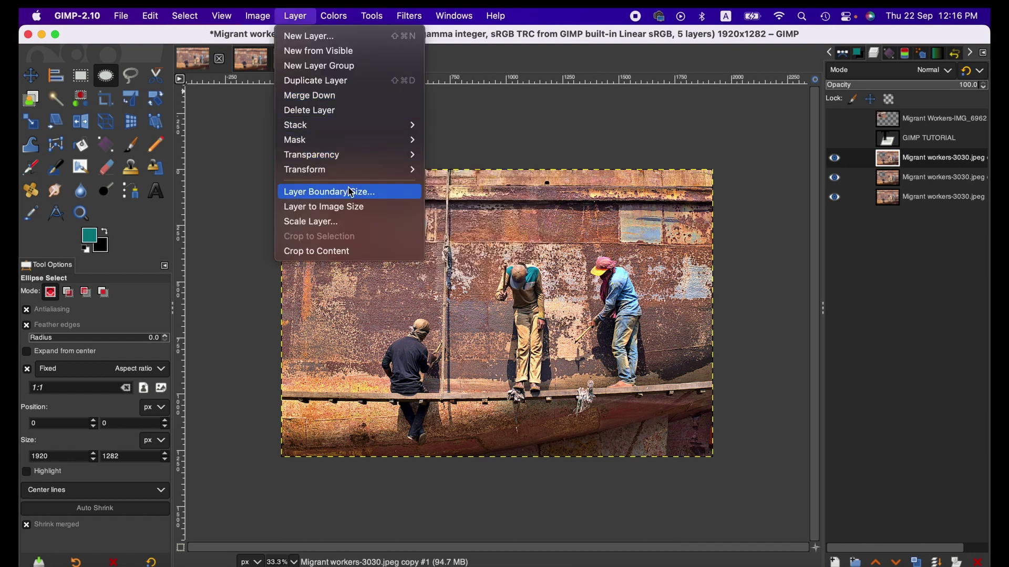
pyautogui.click(350, 192)
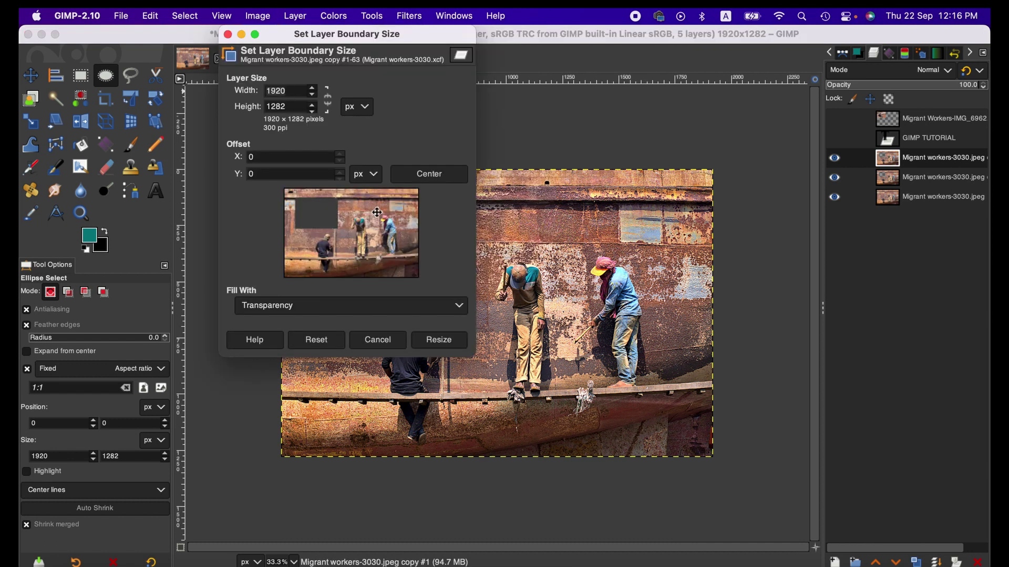
pyautogui.click(381, 339)
pyautogui.click(294, 16)
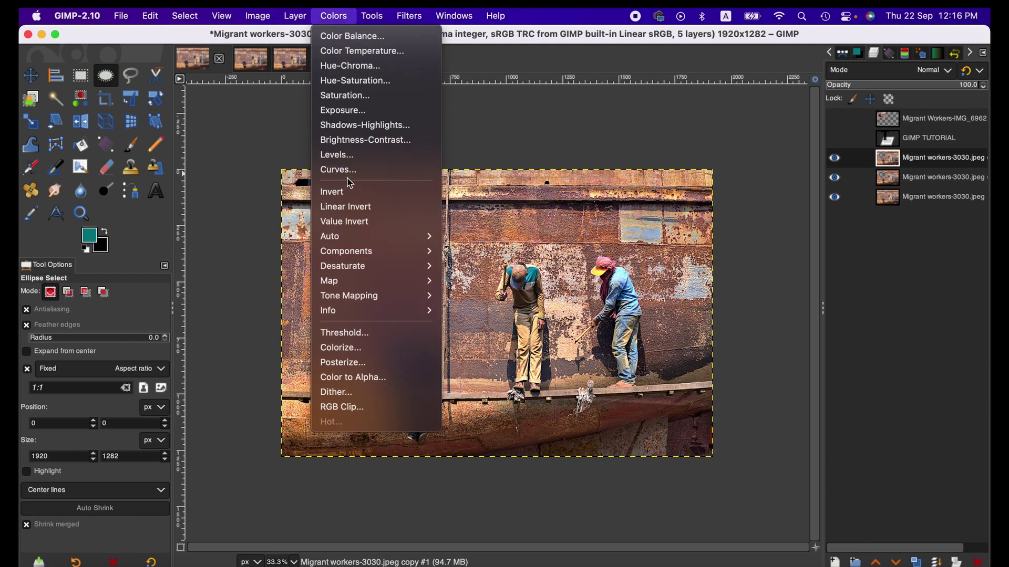
pyautogui.click(351, 14)
pyautogui.click(352, 13)
pyautogui.click(367, 40)
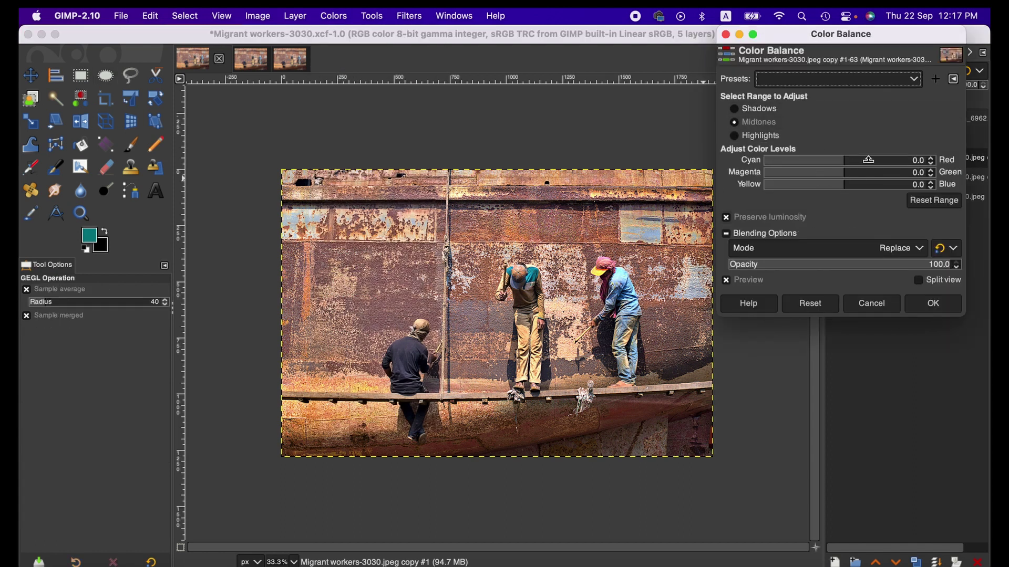
pyautogui.click(771, 111)
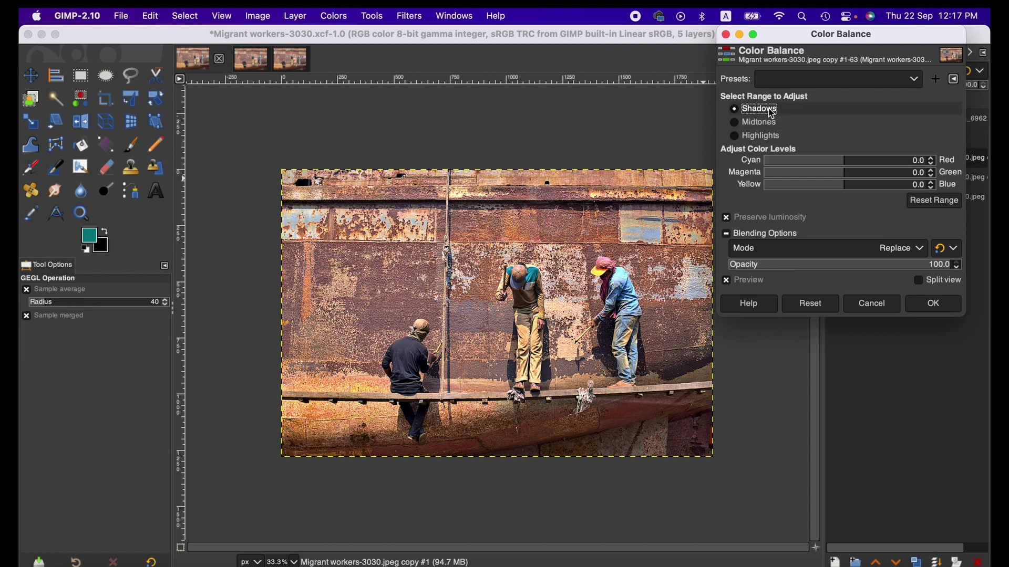
pyautogui.click(752, 122)
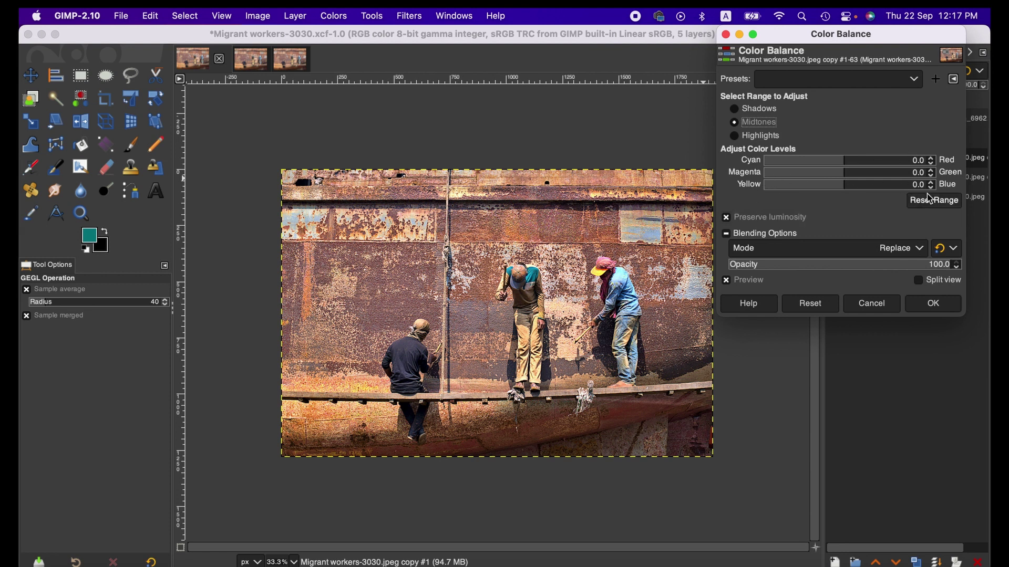
pyautogui.click(829, 159)
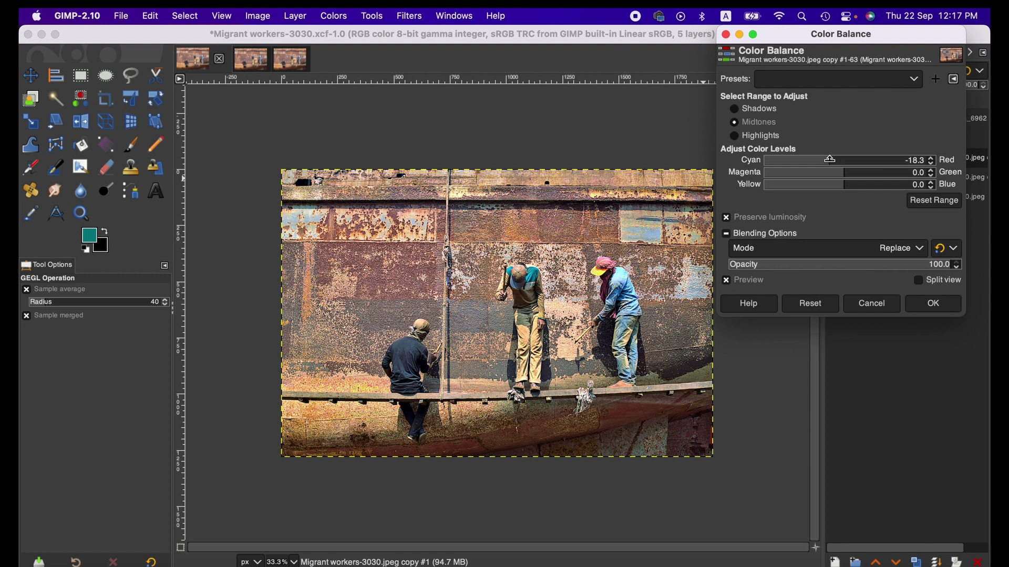
pyautogui.click(863, 155)
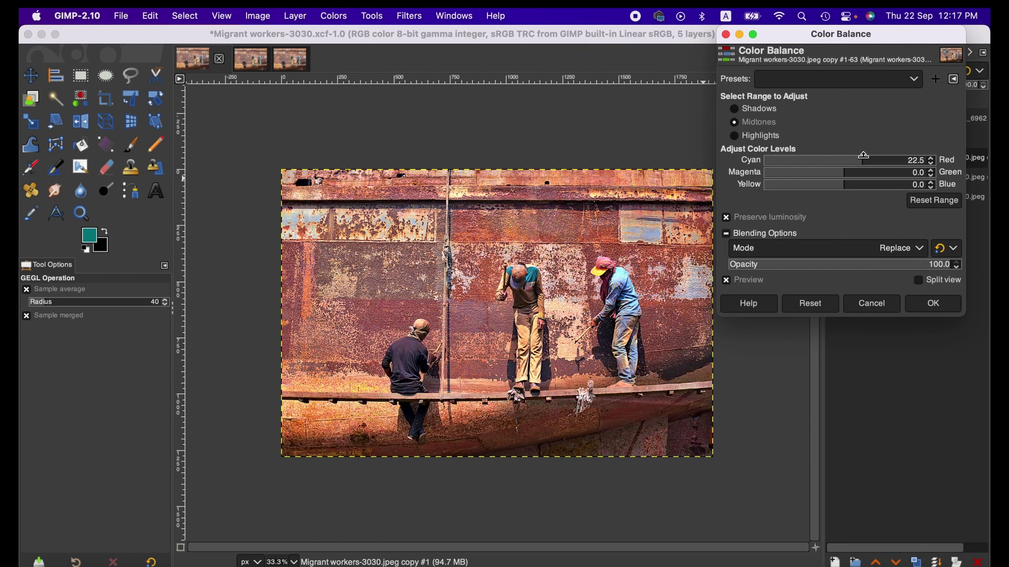
pyautogui.click(845, 161)
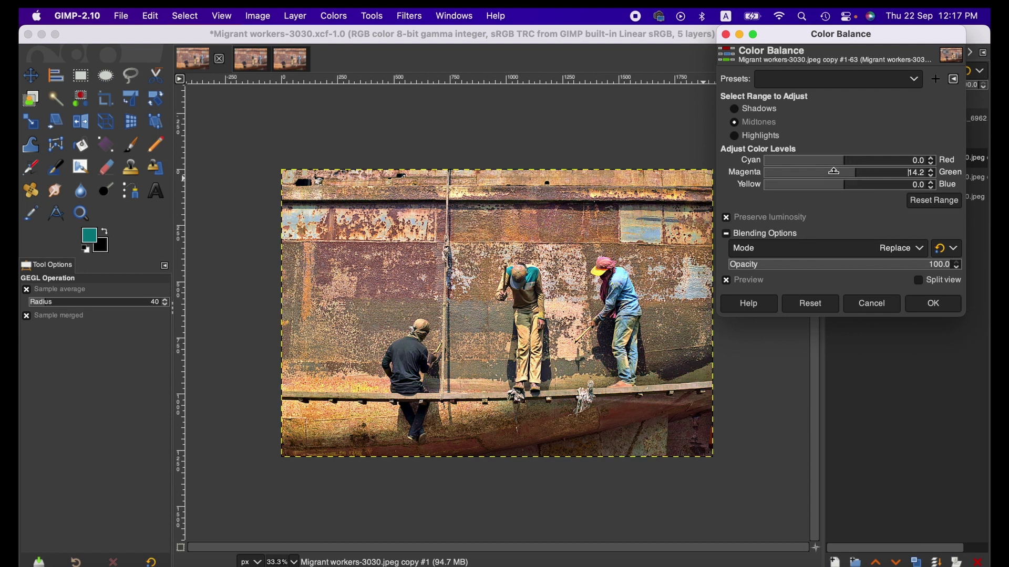
pyautogui.click(834, 173)
pyautogui.click(845, 172)
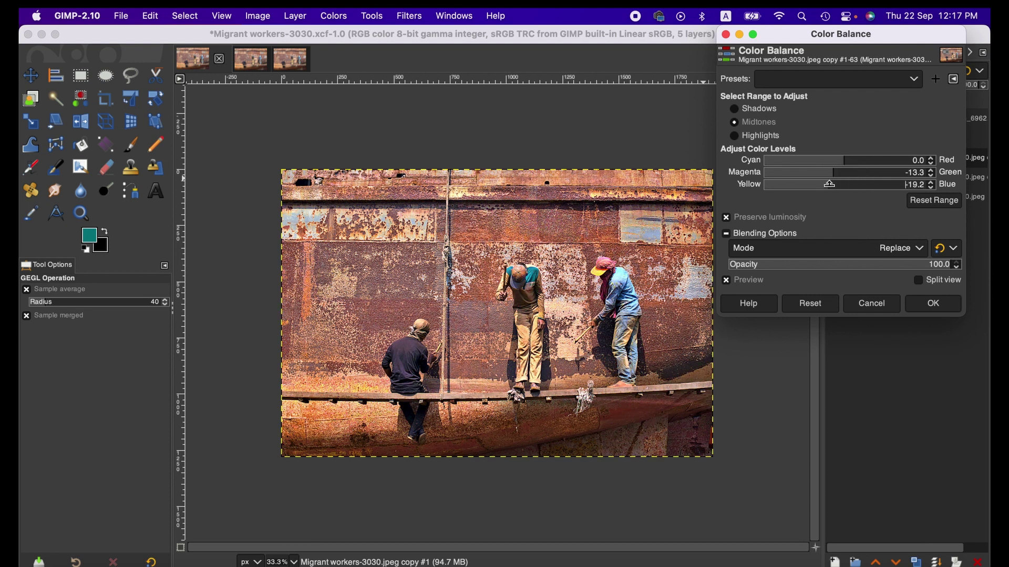
pyautogui.click(808, 305)
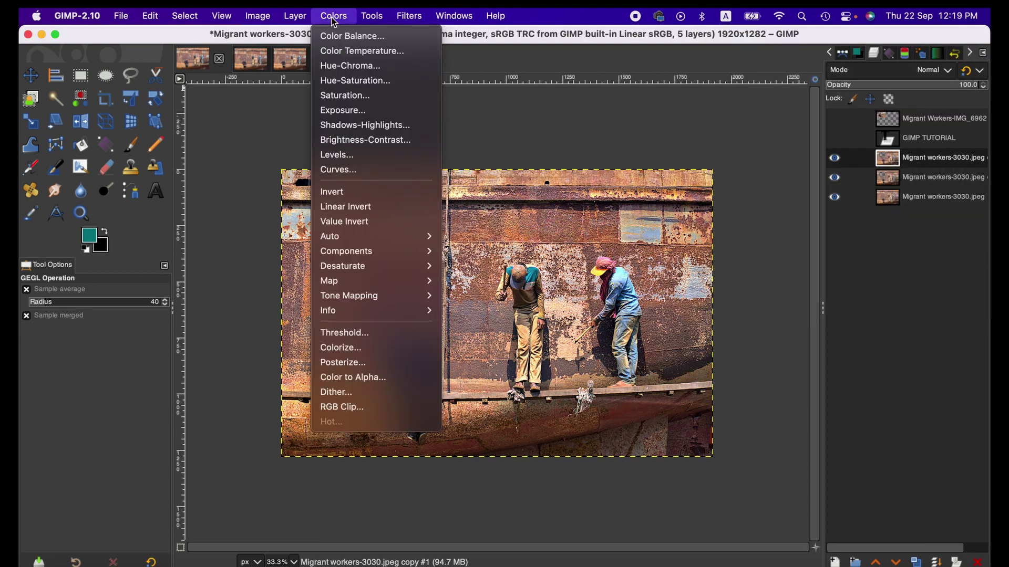
# Step: Try a Color Temperature shift from 4948.7 K to 6429.5 K on copy #1, then cancel it
pyautogui.click(355, 51)
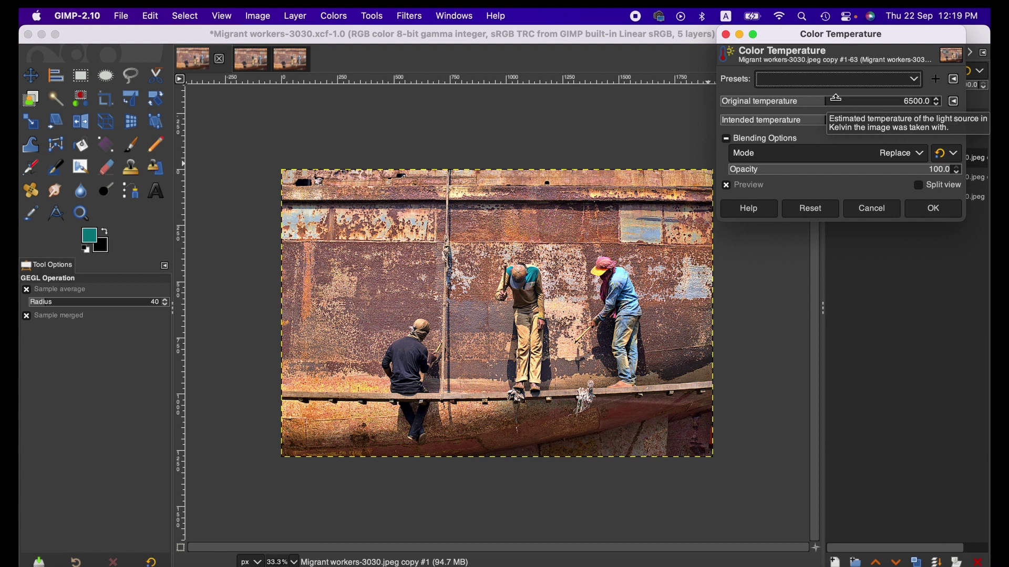
pyautogui.moveTo(825, 100); pyautogui.dragTo(854, 100)
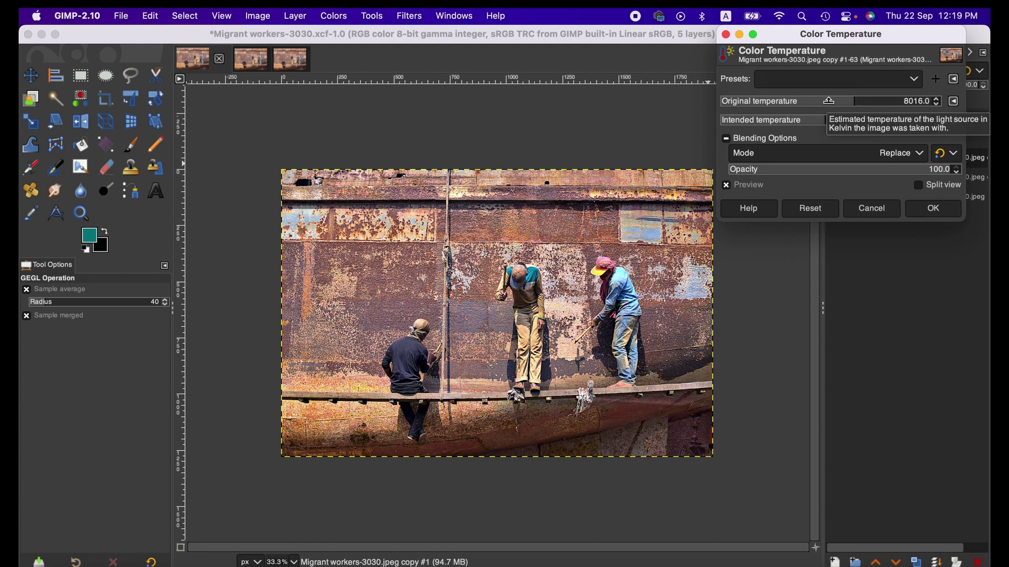
pyautogui.hotkey('alt', 'r')
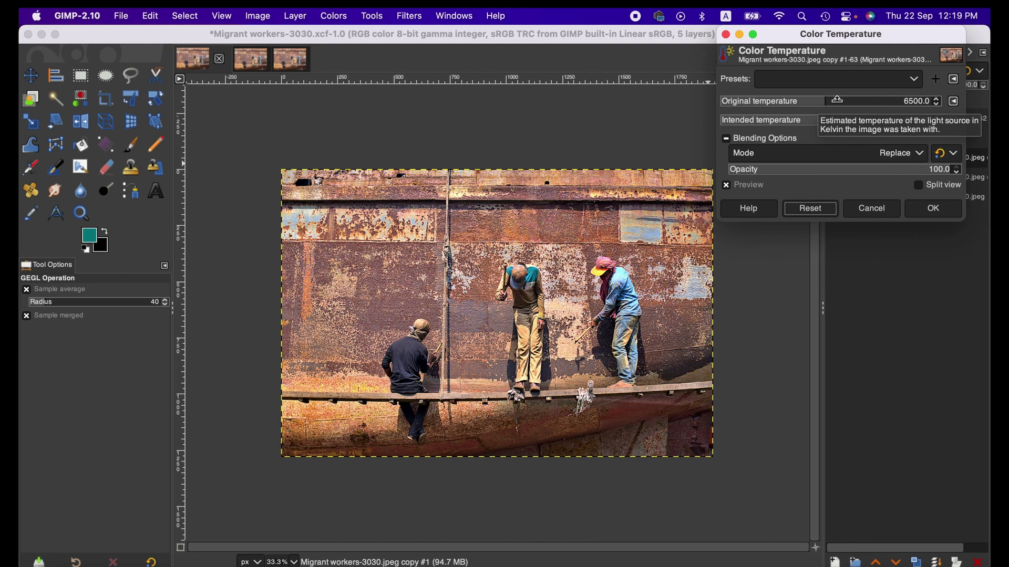
pyautogui.moveTo(836, 99); pyautogui.dragTo(797, 107)
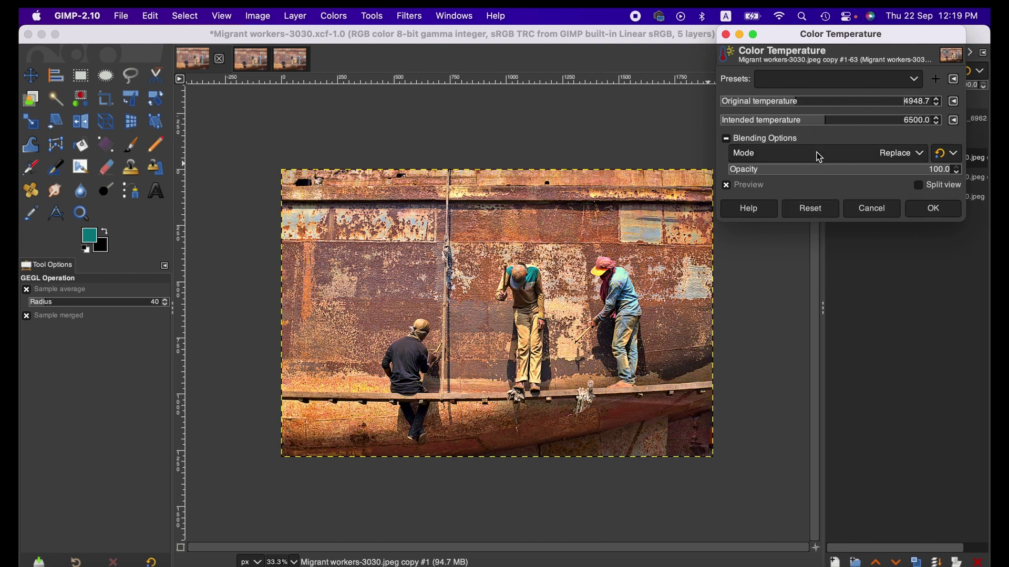
pyautogui.click(803, 117)
pyautogui.moveTo(803, 117); pyautogui.dragTo(846, 120)
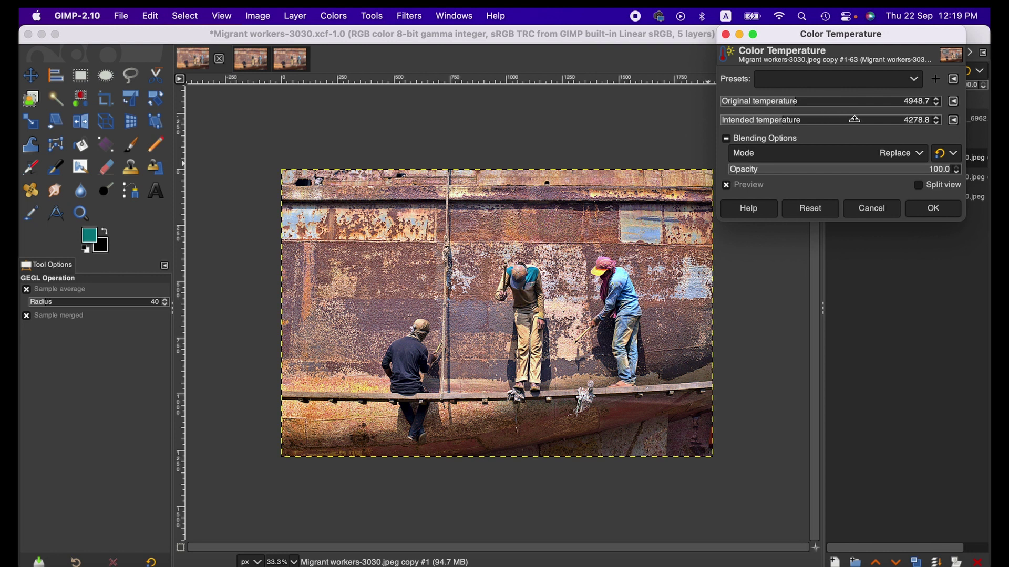
pyautogui.moveTo(851, 120); pyautogui.dragTo(823, 120)
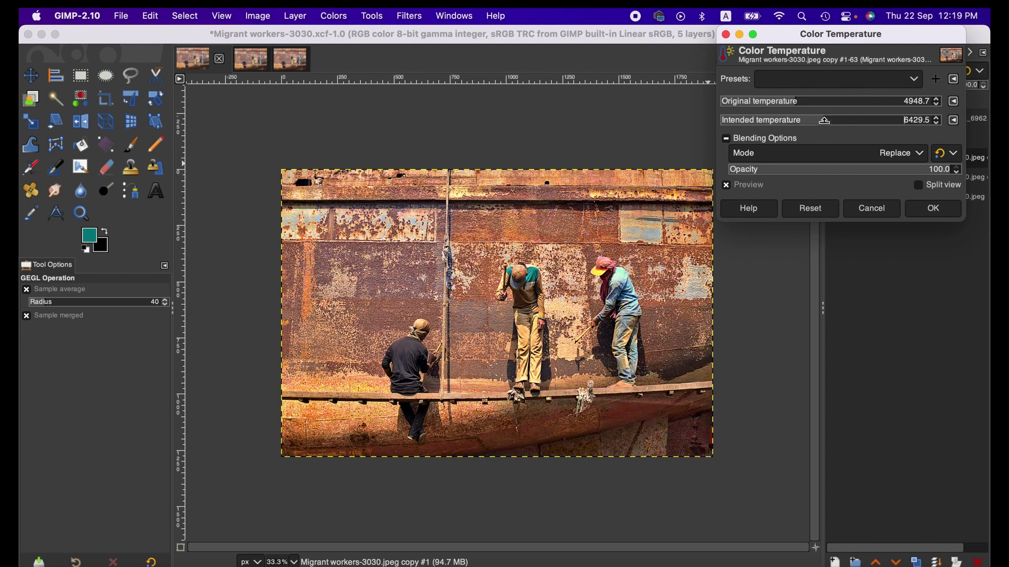
pyautogui.click(871, 208)
pyautogui.click(331, 15)
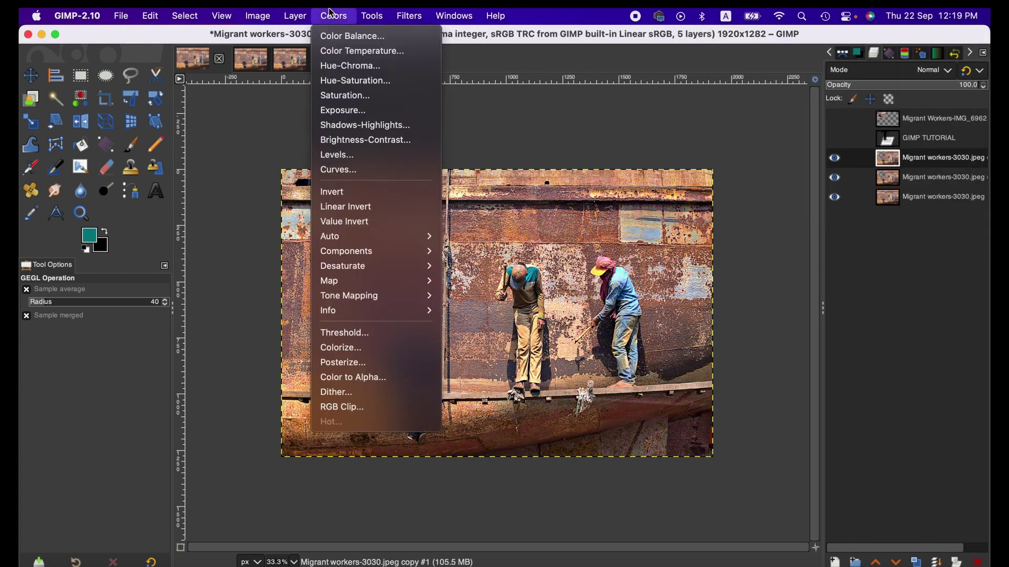
pyautogui.click(350, 65)
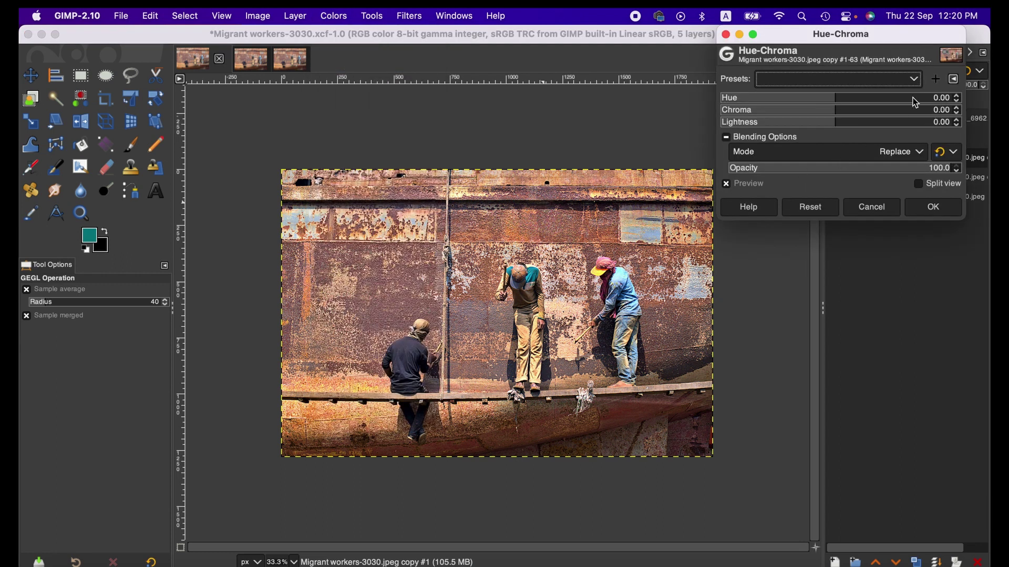
pyautogui.click(857, 97)
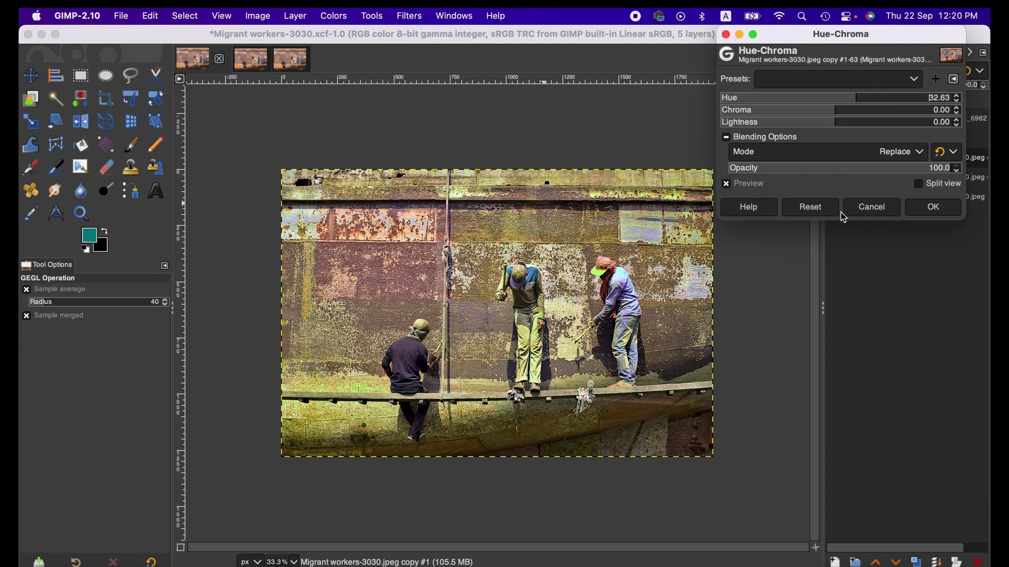
pyautogui.click(826, 206)
pyautogui.click(842, 110)
pyautogui.click(842, 120)
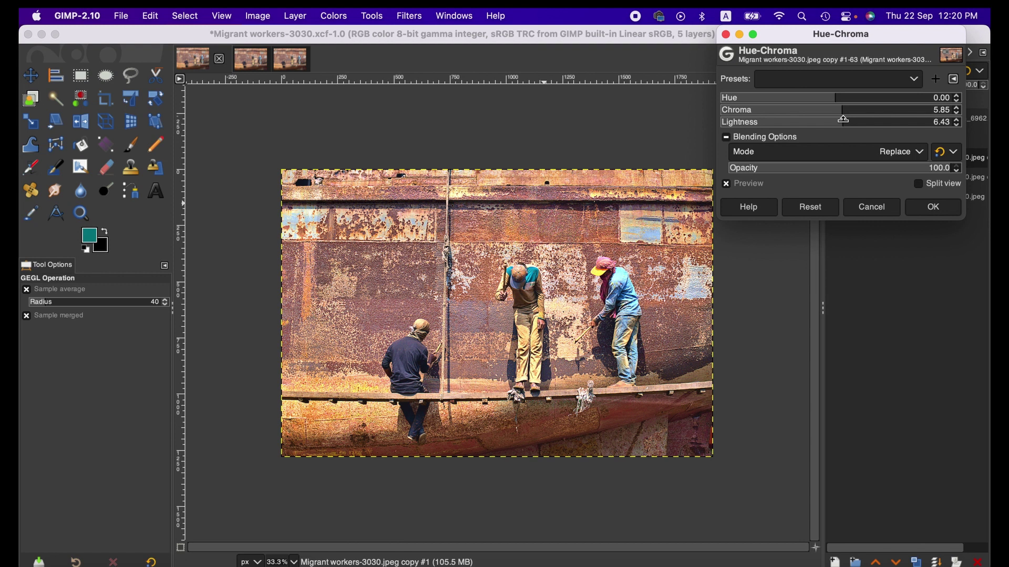
pyautogui.click(871, 206)
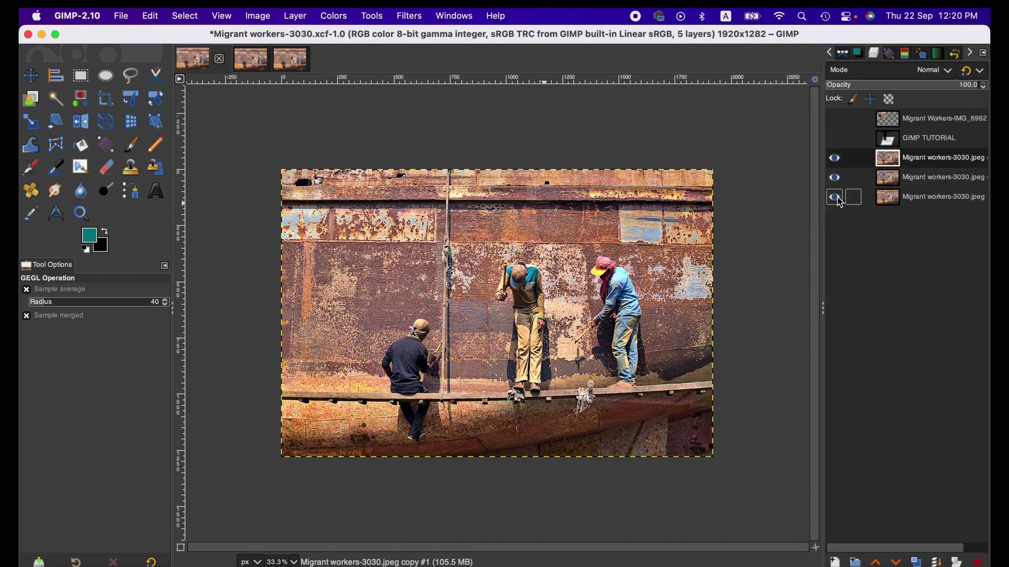
pyautogui.click(333, 16)
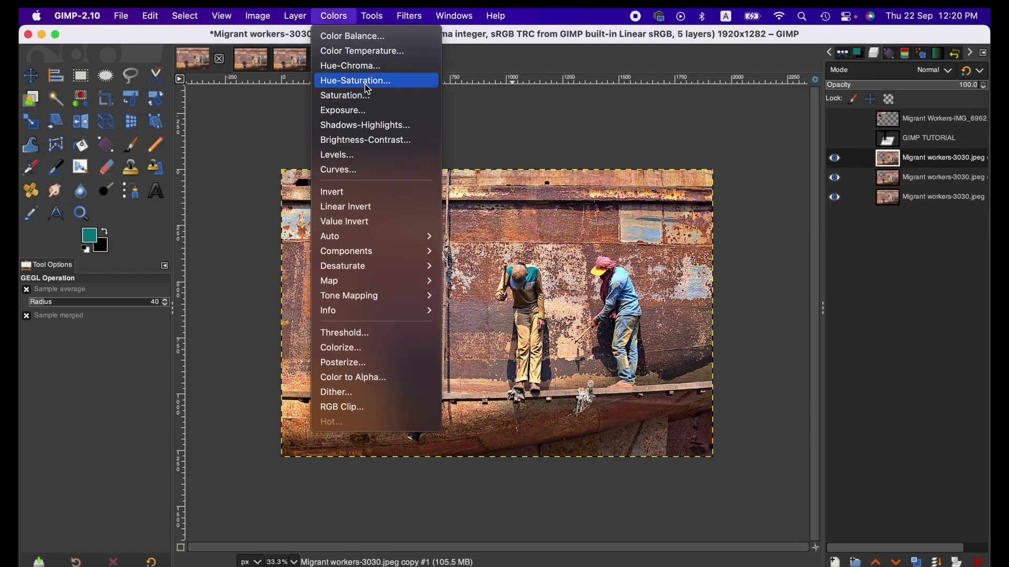
pyautogui.click(366, 80)
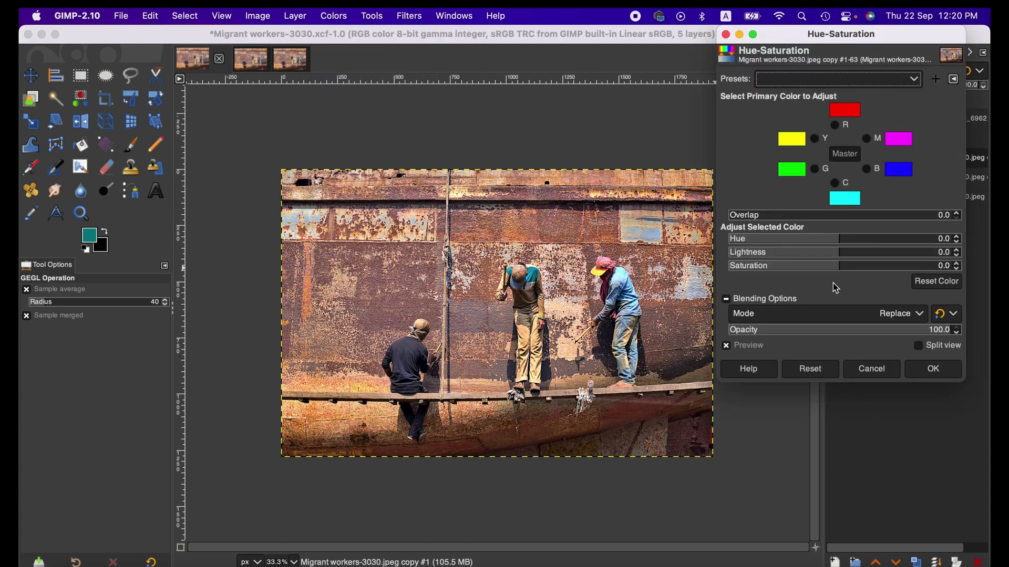
pyautogui.click(814, 139)
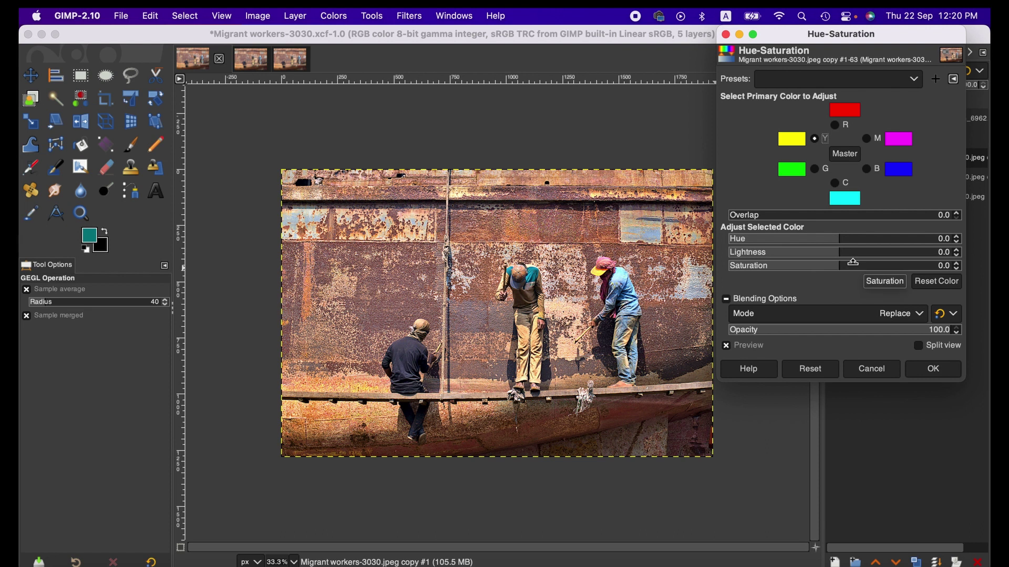
pyautogui.click(853, 264)
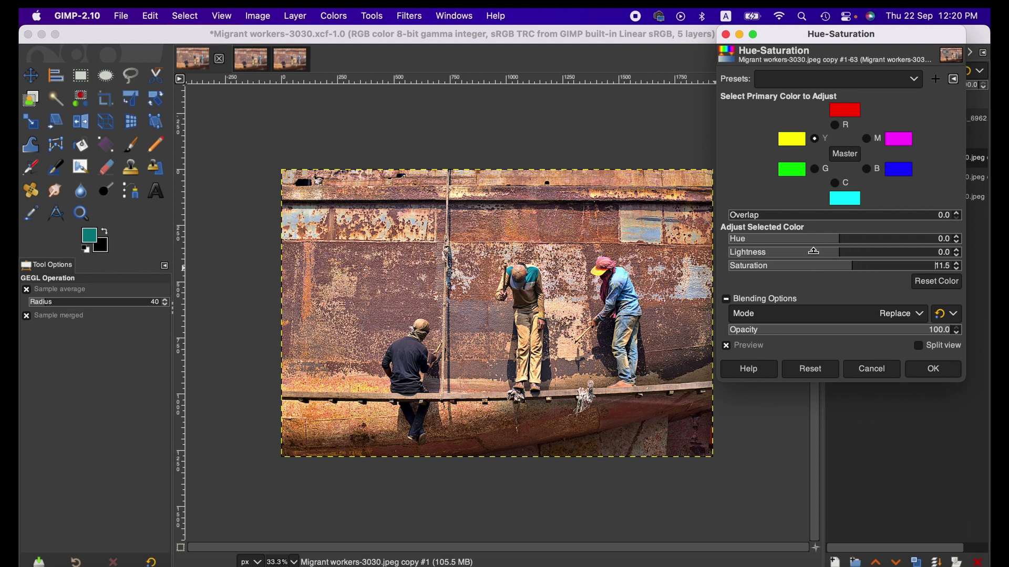
pyautogui.click(865, 250)
pyautogui.click(791, 249)
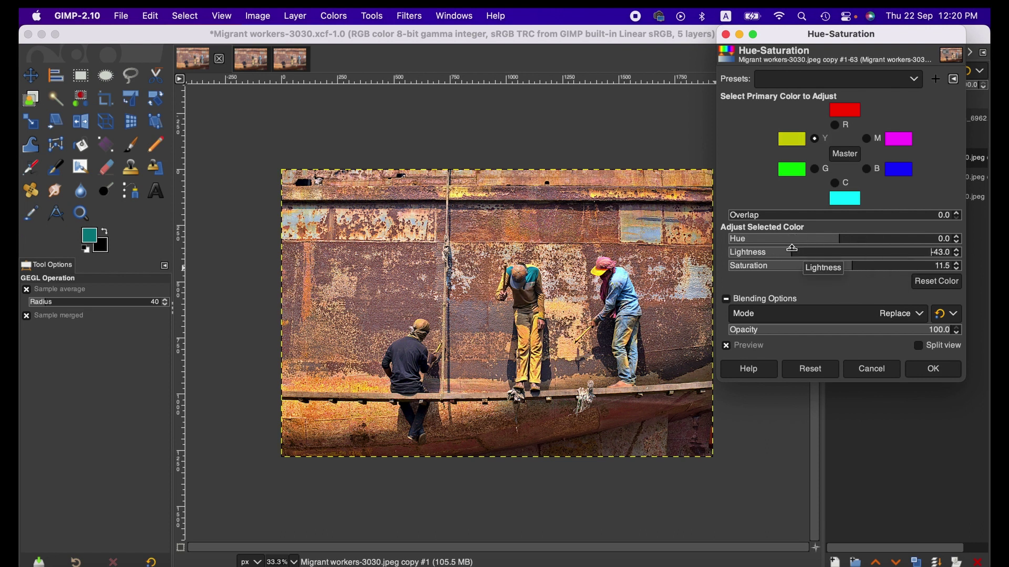
pyautogui.click(871, 237)
pyautogui.click(808, 235)
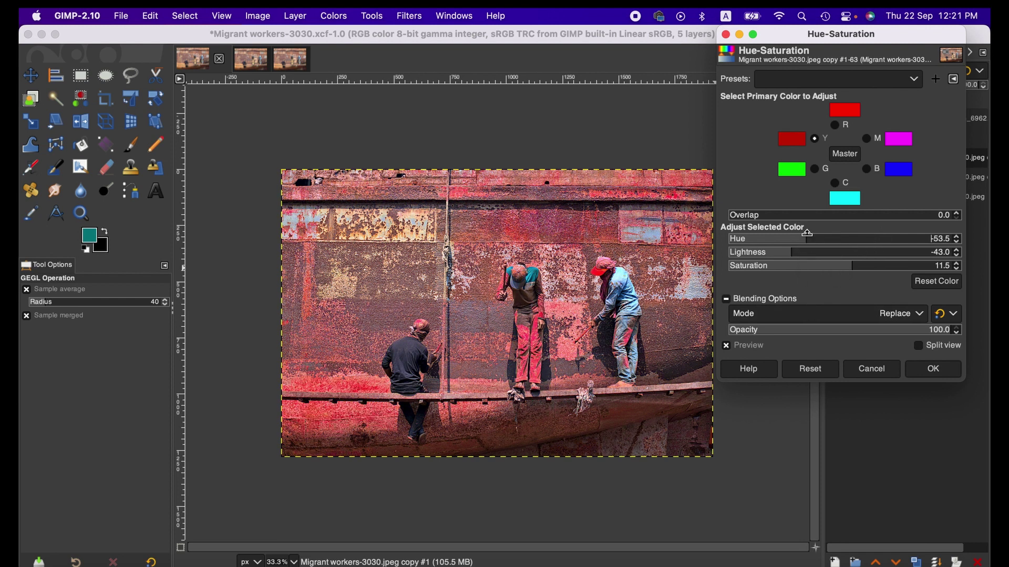
pyautogui.click(877, 234)
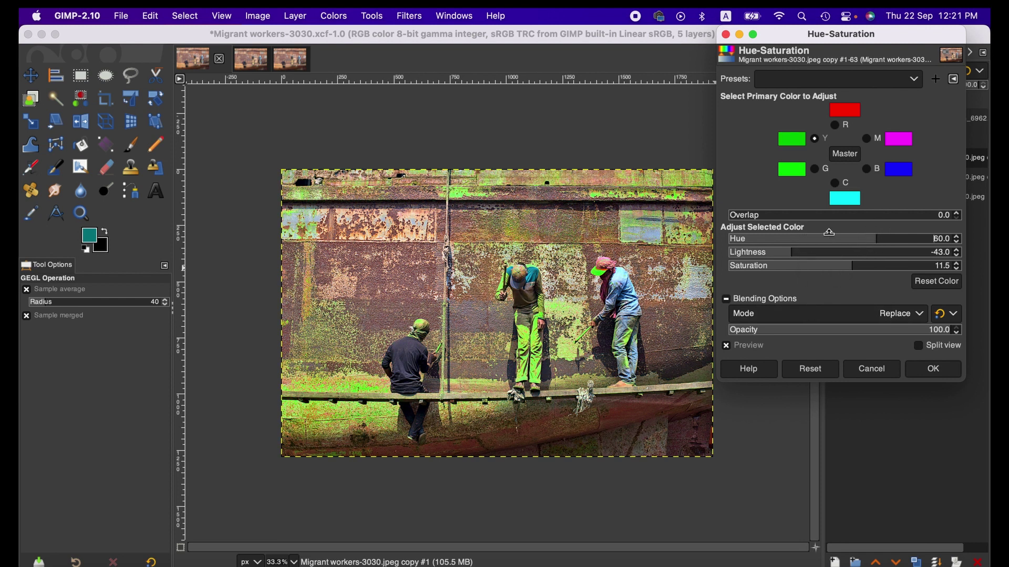
pyautogui.click(810, 234)
pyautogui.click(880, 234)
pyautogui.click(815, 369)
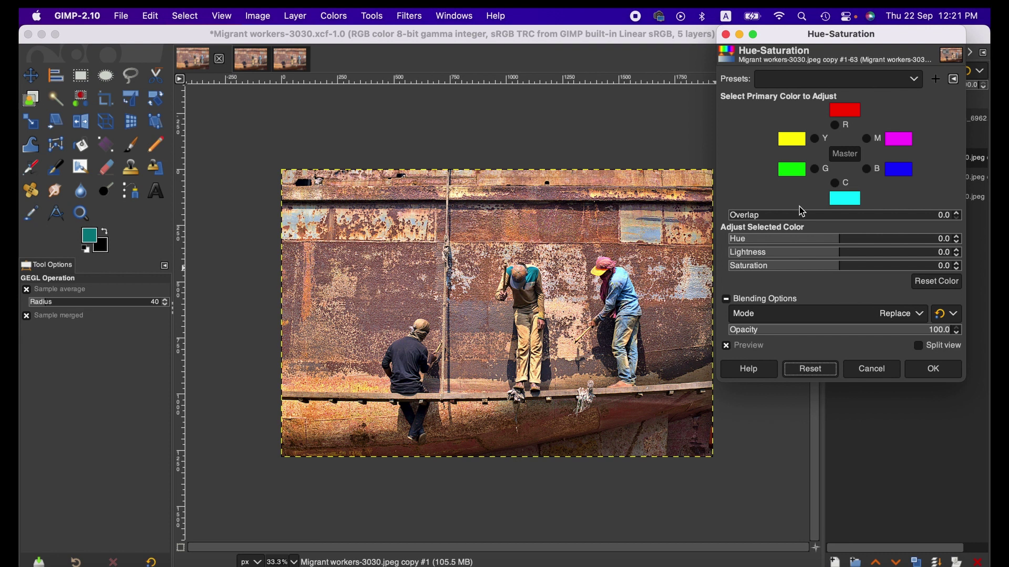
pyautogui.click(850, 264)
pyautogui.click(857, 251)
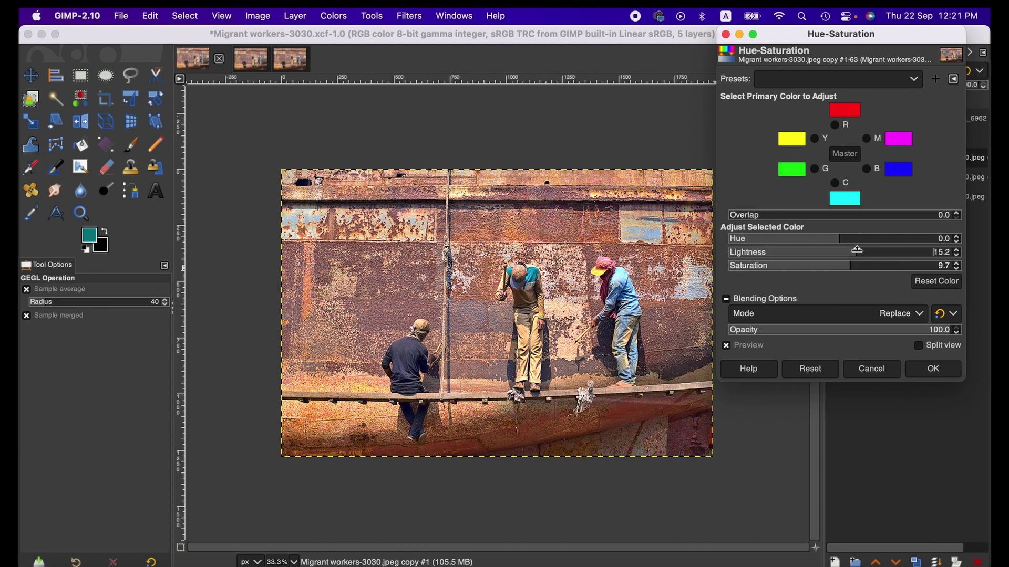
pyautogui.click(856, 239)
pyautogui.click(835, 236)
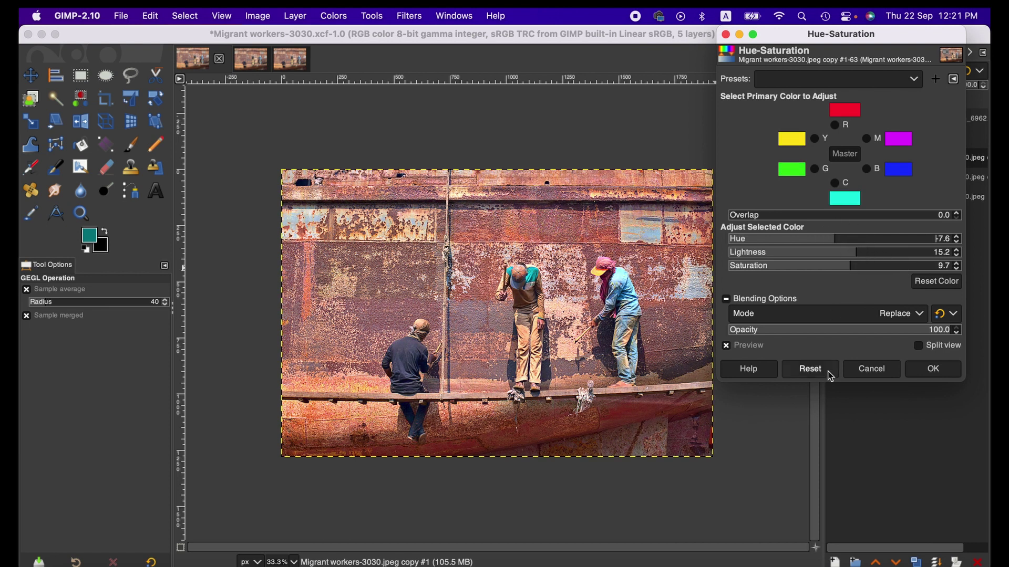
pyautogui.click(810, 368)
pyautogui.click(848, 251)
pyautogui.click(850, 264)
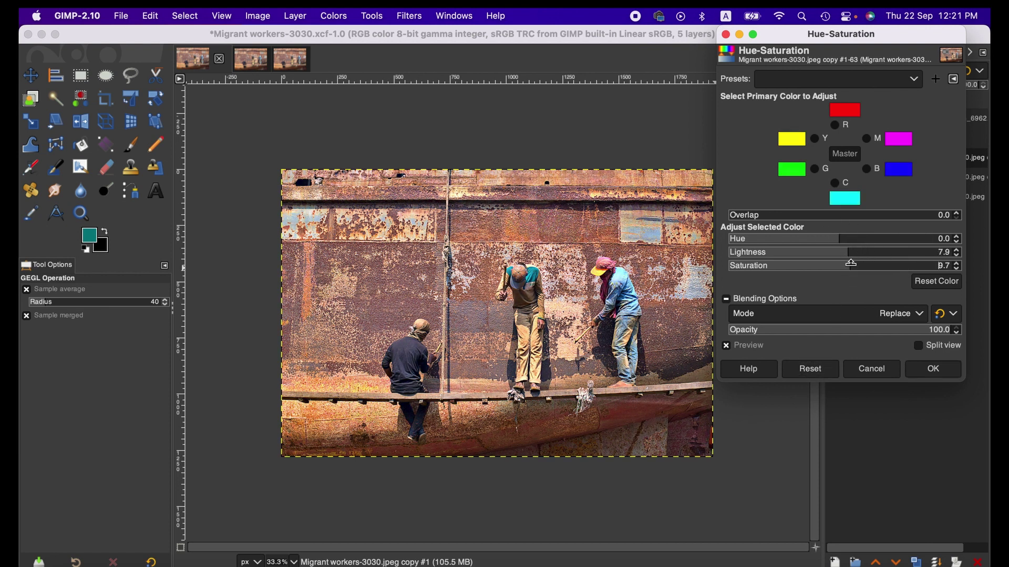
pyautogui.moveTo(856, 262); pyautogui.dragTo(864, 264)
pyautogui.click(877, 329)
pyautogui.moveTo(876, 329); pyautogui.dragTo(908, 330)
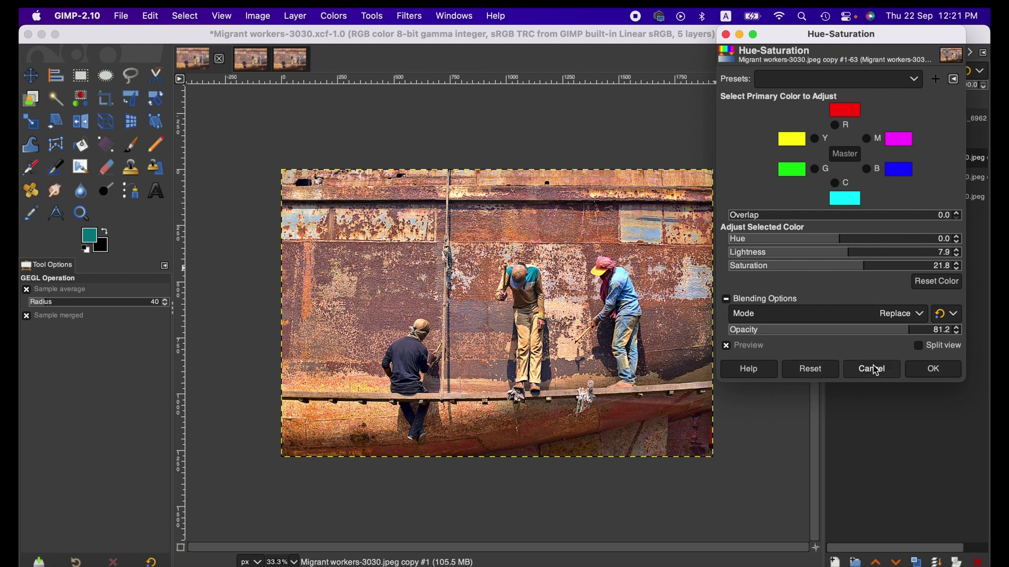
pyautogui.click(917, 346)
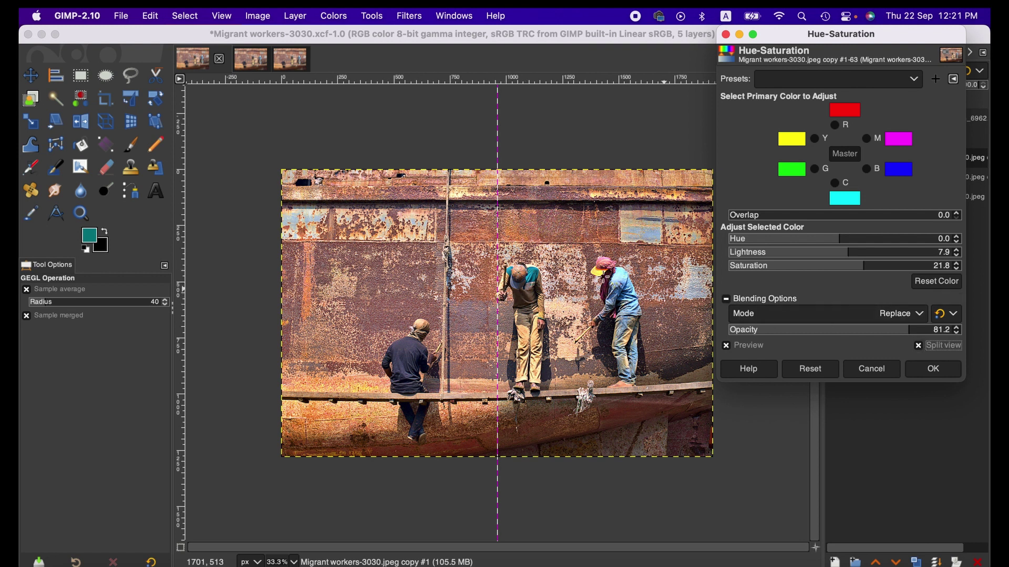
pyautogui.moveTo(498, 153); pyautogui.dragTo(604, 232)
pyautogui.moveTo(438, 212); pyautogui.dragTo(430, 210)
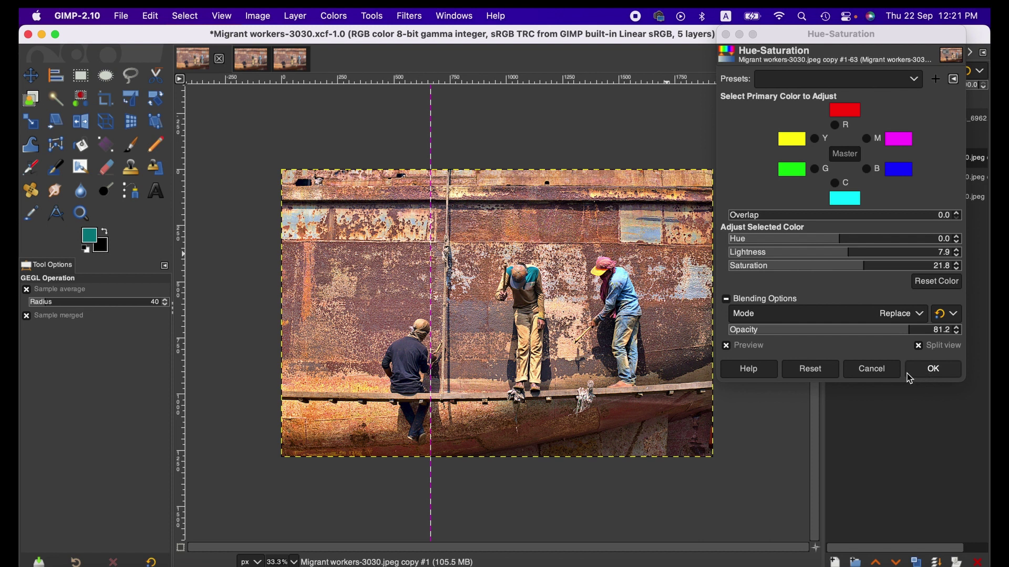
pyautogui.click(810, 369)
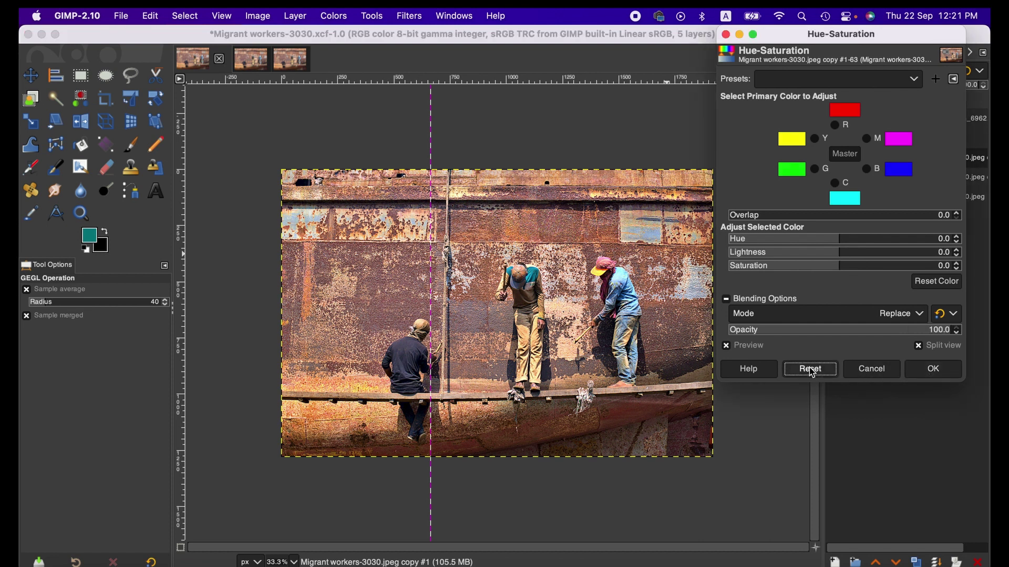
pyautogui.click(870, 369)
# Step: Raise Saturation scale to 1.228, compare in split before/after view, and apply it
pyautogui.click(335, 15)
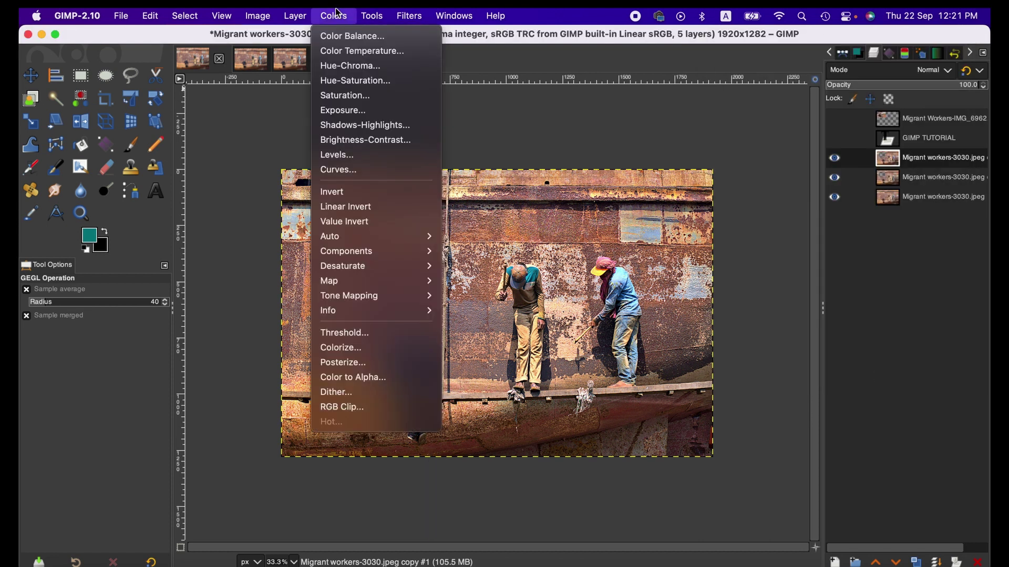
pyautogui.click(358, 95)
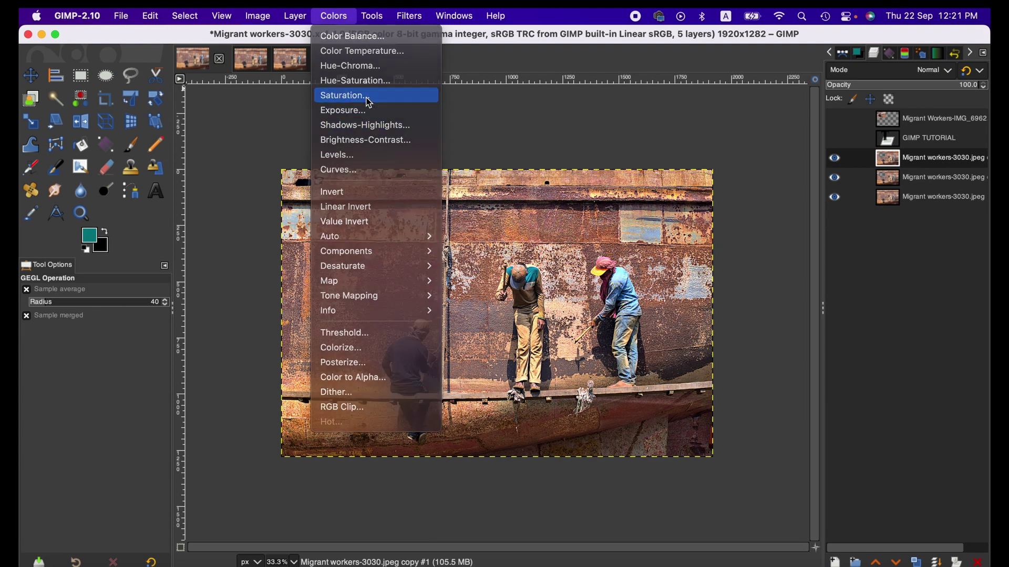
pyautogui.click(866, 81)
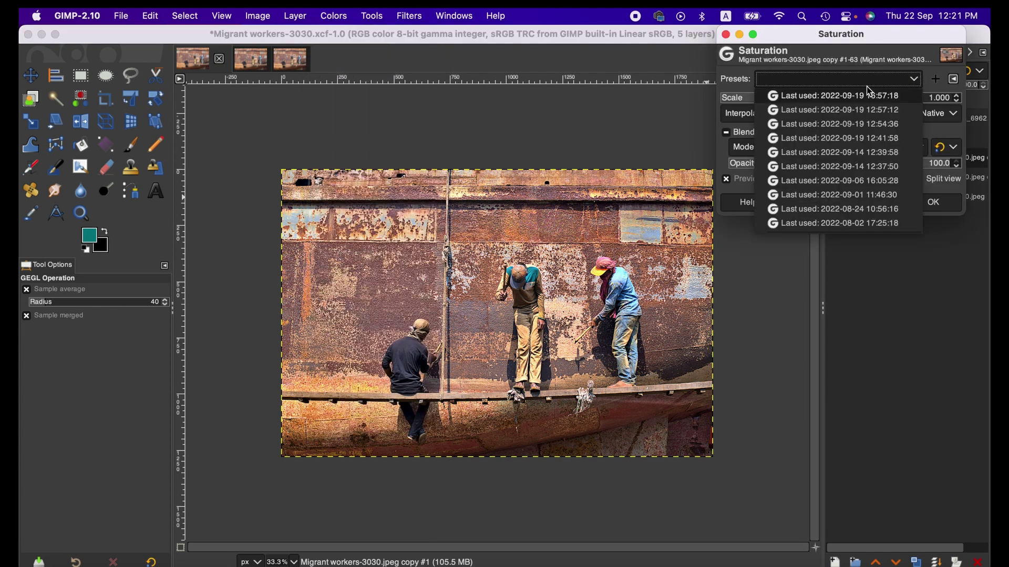
pyautogui.click(744, 84)
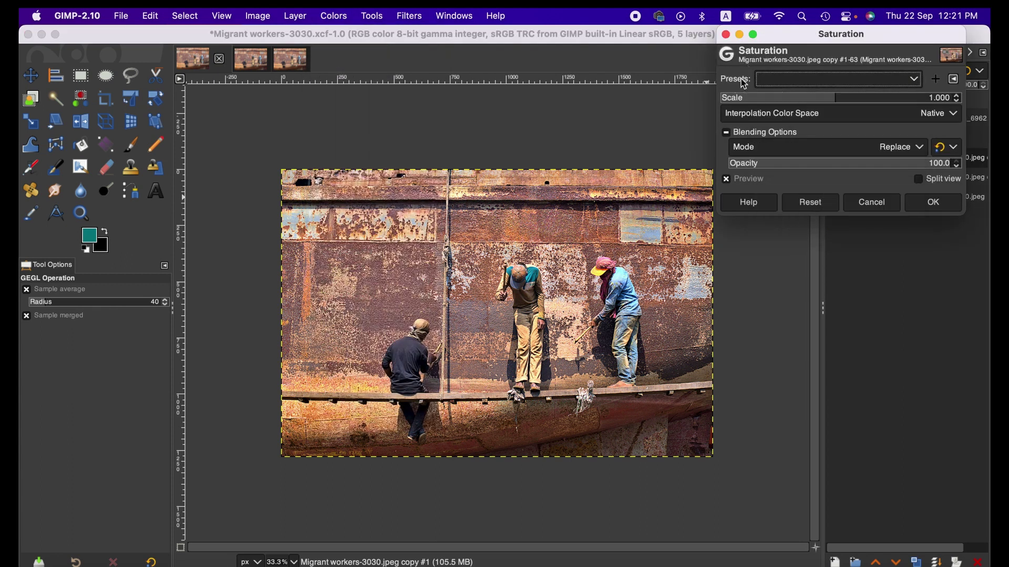
pyautogui.moveTo(848, 96); pyautogui.dragTo(863, 97)
pyautogui.click(863, 96)
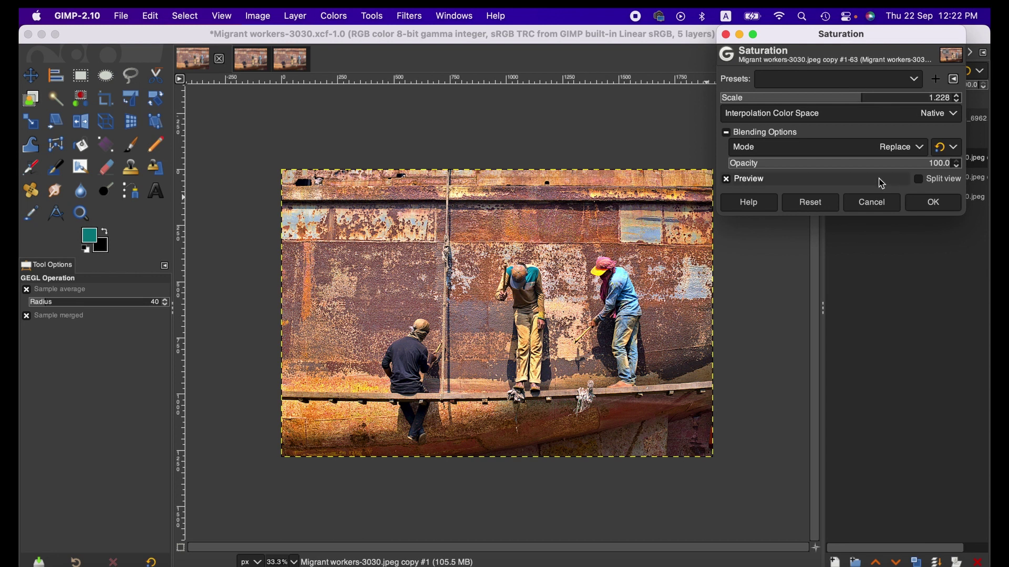
pyautogui.click(917, 179)
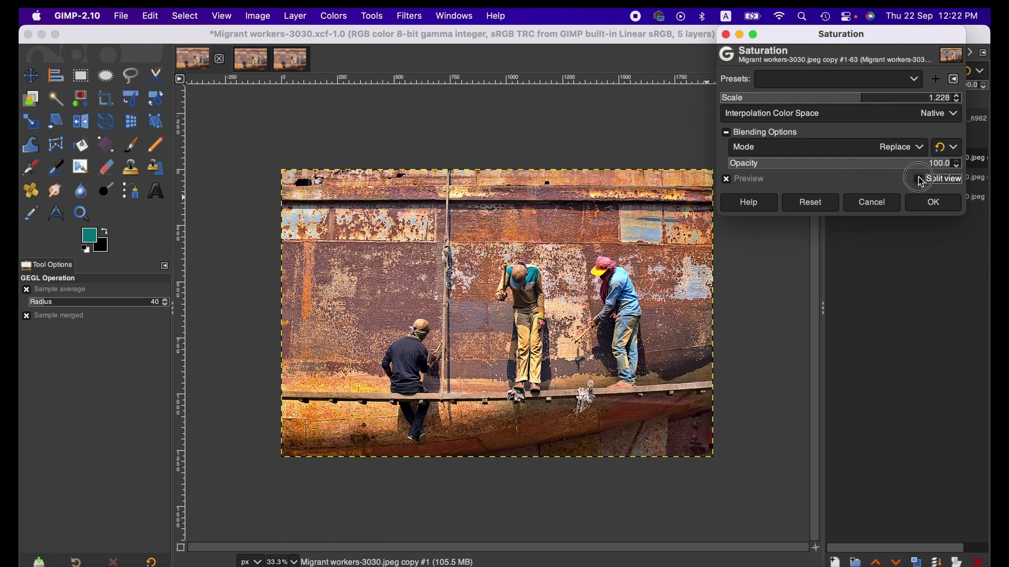
pyautogui.moveTo(497, 203); pyautogui.dragTo(419, 214)
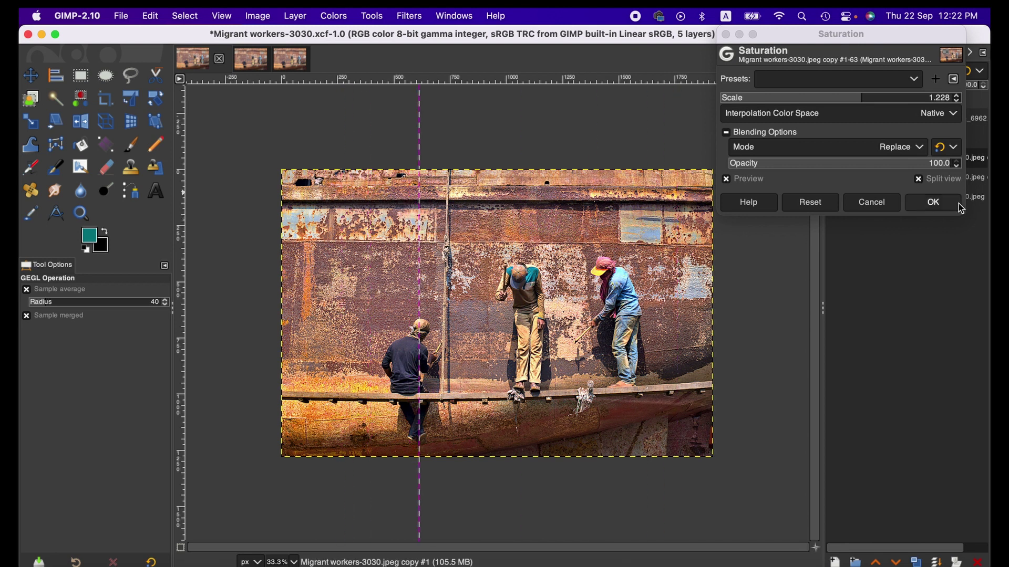
pyautogui.click(926, 208)
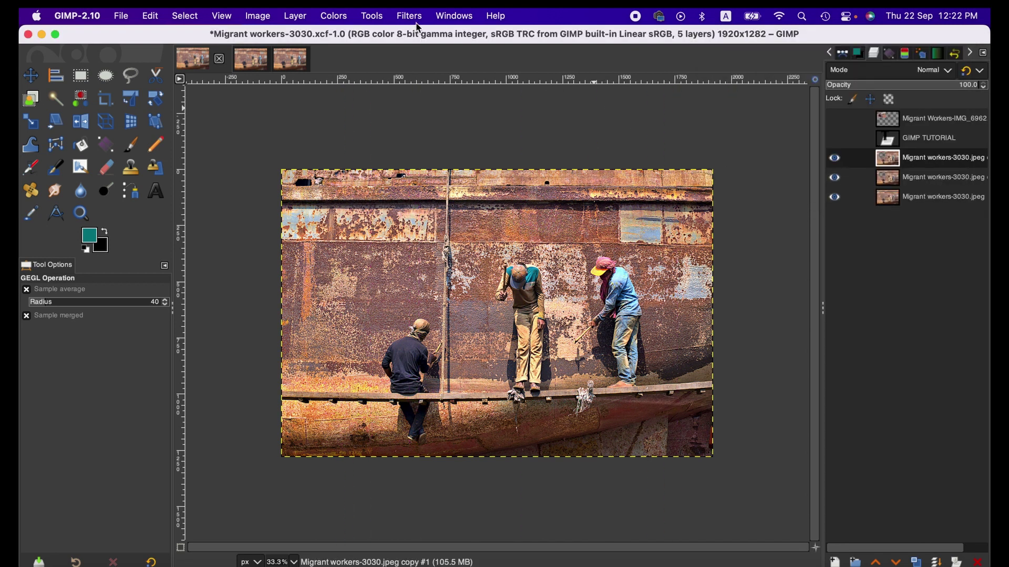
# Step: Preview brighter and darker Exposure and Black level settings, reset them, and cancel Exposure
pyautogui.click(337, 15)
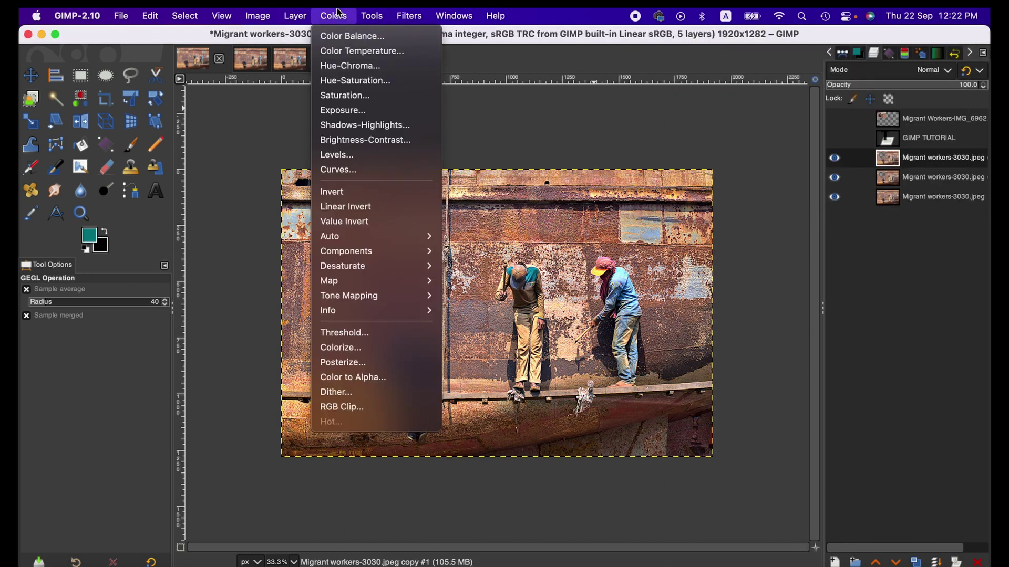
pyautogui.click(342, 111)
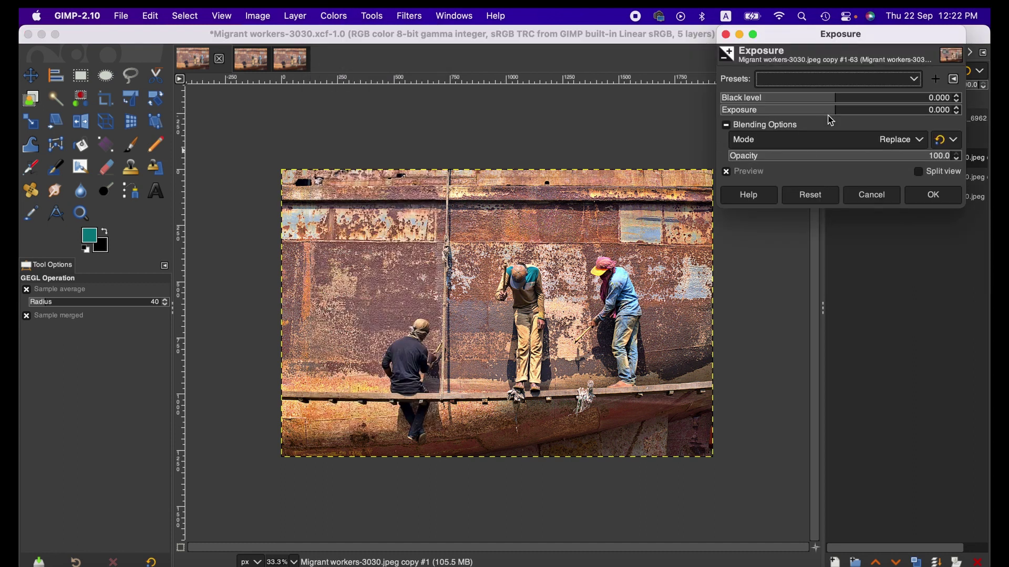
pyautogui.click(841, 109)
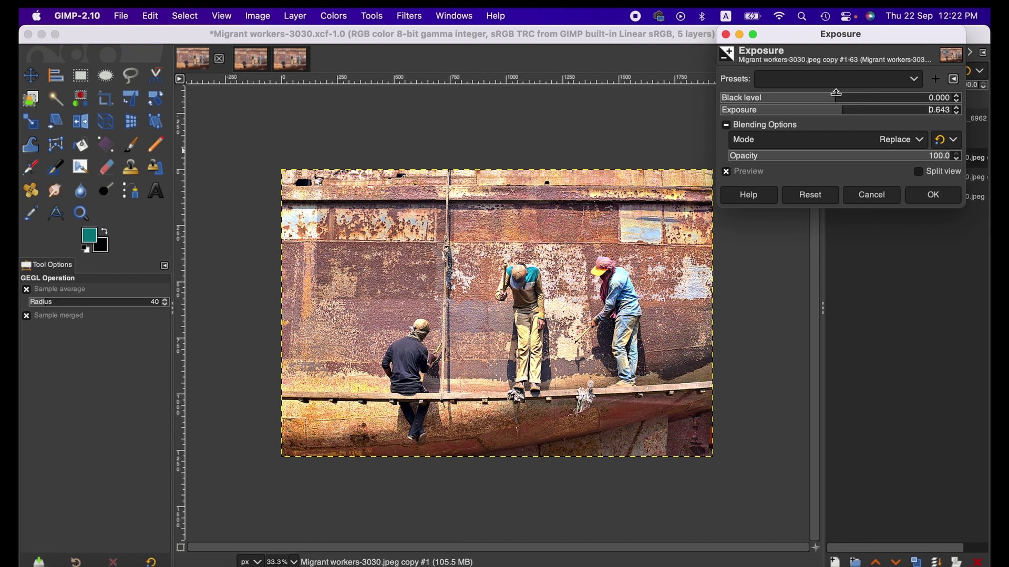
pyautogui.moveTo(835, 93); pyautogui.dragTo(833, 94)
pyautogui.click(881, 96)
pyautogui.click(826, 109)
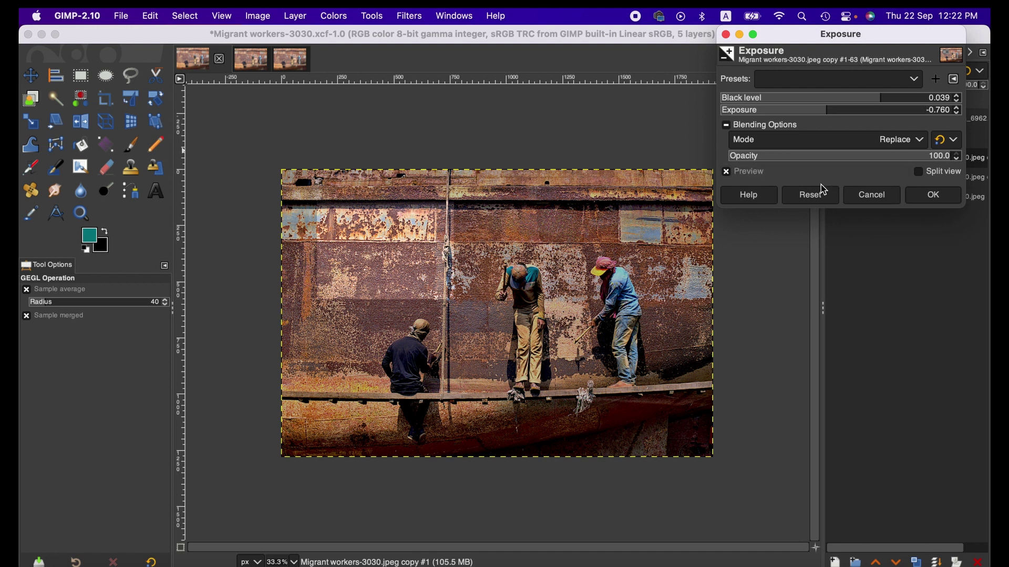
pyautogui.click(822, 190)
pyautogui.click(871, 196)
pyautogui.click(331, 15)
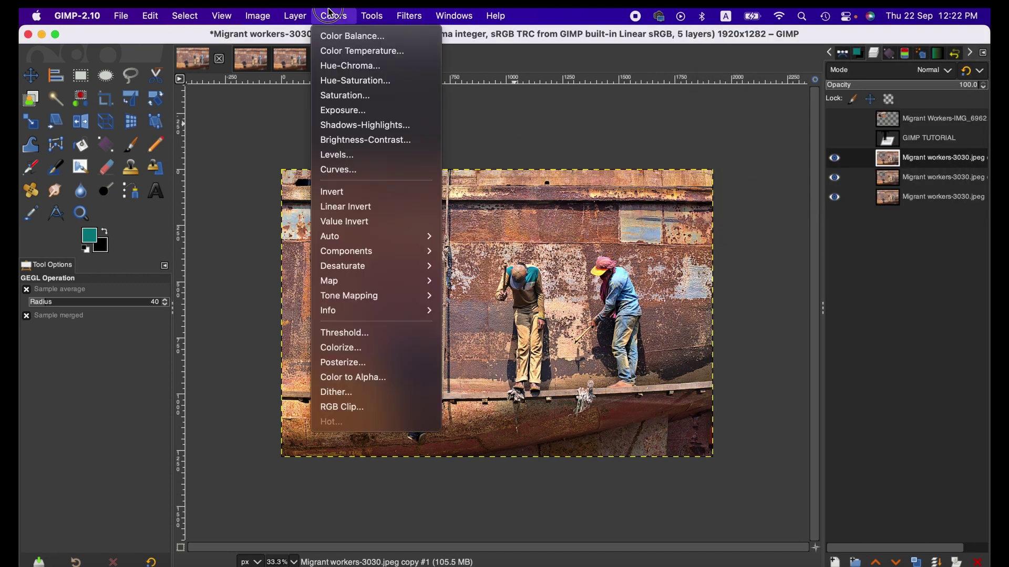
pyautogui.click(383, 127)
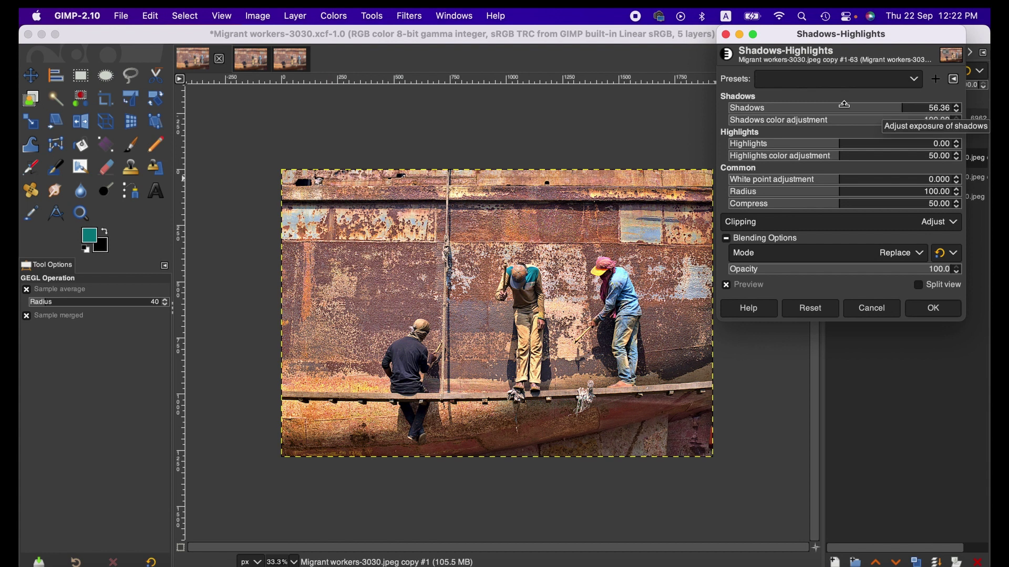
pyautogui.moveTo(838, 103); pyautogui.dragTo(867, 103)
pyautogui.press('Escape')
pyautogui.click(342, 15)
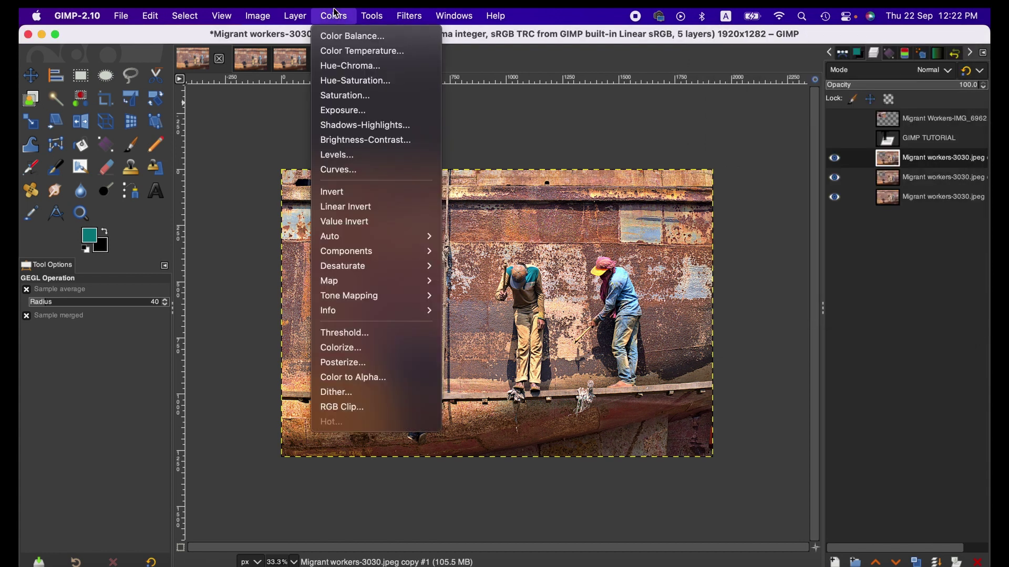
pyautogui.click(370, 139)
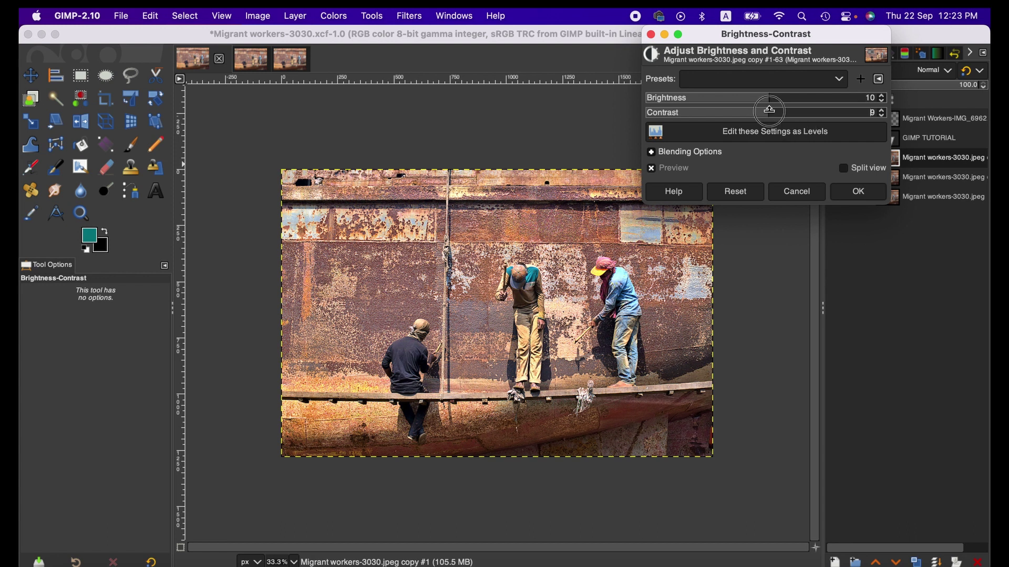
pyautogui.click(768, 112)
pyautogui.click(786, 112)
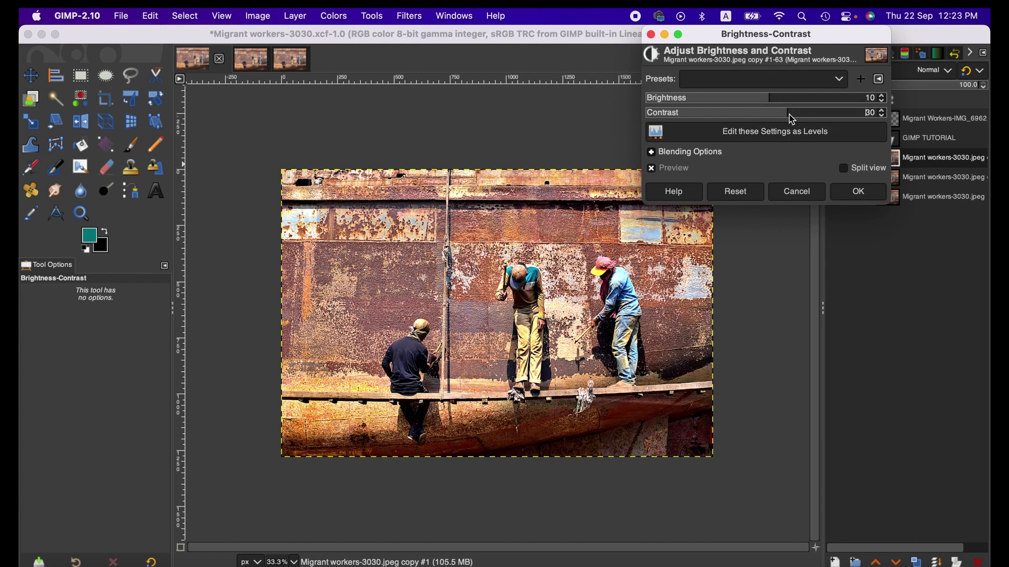
pyautogui.click(804, 190)
pyautogui.click(333, 16)
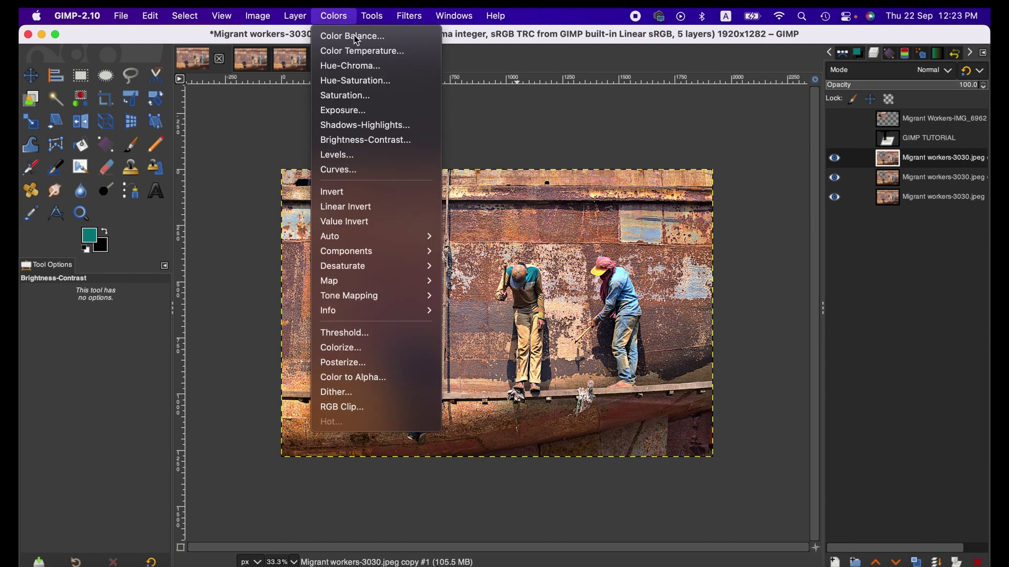
# Step: Open Levels and raise the midtone gamma to 1.14
pyautogui.click(385, 161)
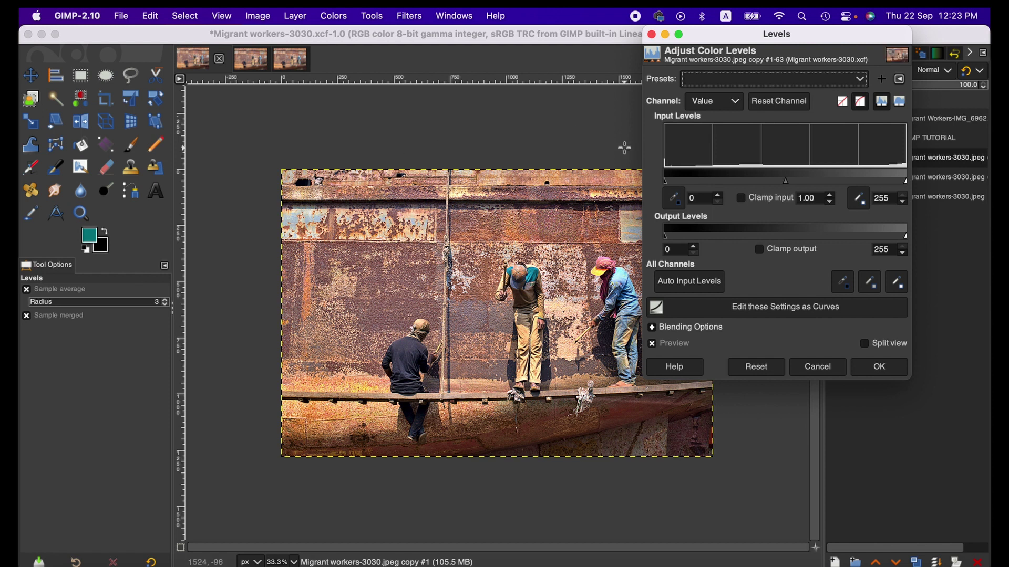
pyautogui.click(830, 195)
pyautogui.click(830, 195)
pyautogui.click(830, 195)
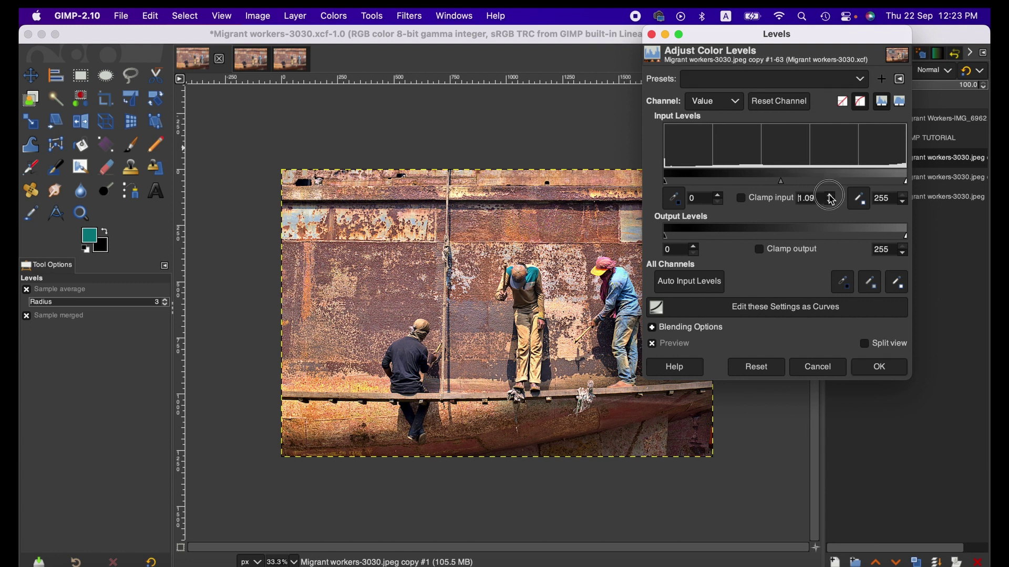
pyautogui.click(829, 195)
pyautogui.click(830, 195)
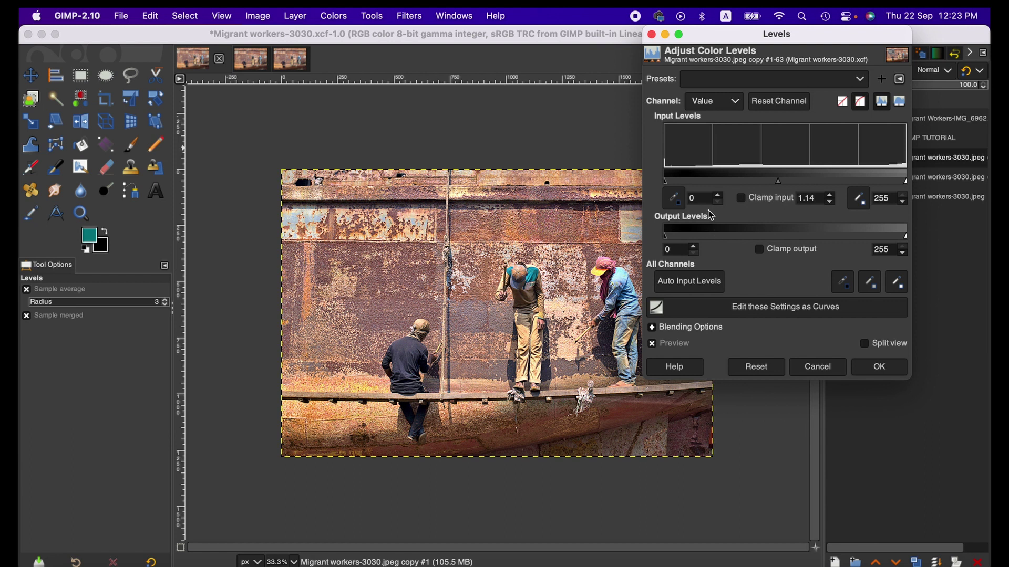
# Step: Preview input levels 43–218 and output levels 77–211, then cancel Levels
pyautogui.click(908, 182)
pyautogui.moveTo(909, 186)
pyautogui.mouseDown()
pyautogui.moveTo(865, 184)
pyautogui.moveTo(908, 188)
pyautogui.mouseUp()
pyautogui.moveTo(665, 181)
pyautogui.mouseDown()
pyautogui.moveTo(714, 187)
pyautogui.moveTo(657, 177)
pyautogui.mouseUp()
pyautogui.moveTo(666, 235)
pyautogui.mouseDown()
pyautogui.moveTo(740, 241)
pyautogui.moveTo(652, 235)
pyautogui.mouseUp()
pyautogui.moveTo(908, 239); pyautogui.dragTo(866, 238)
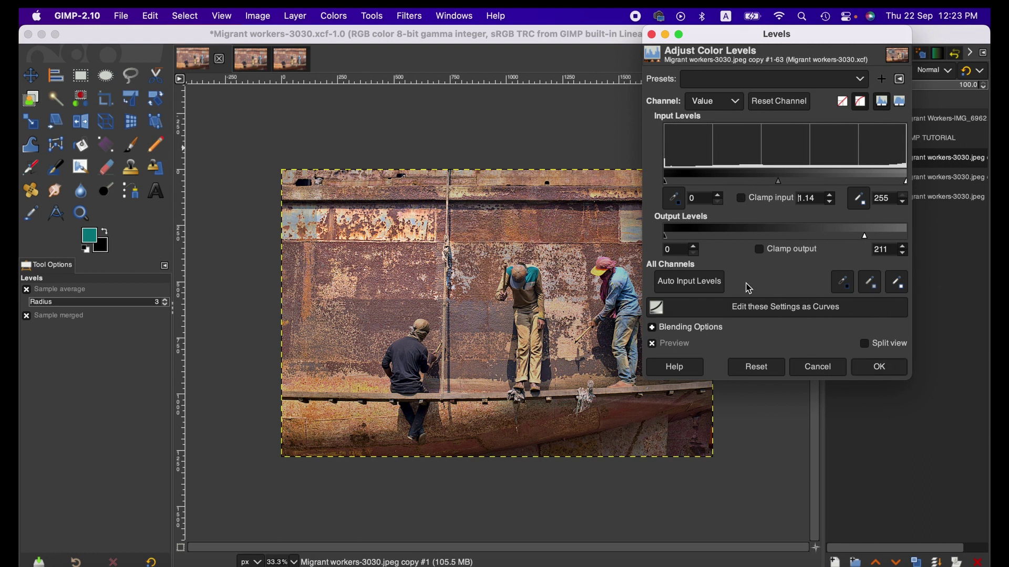
pyautogui.click(815, 368)
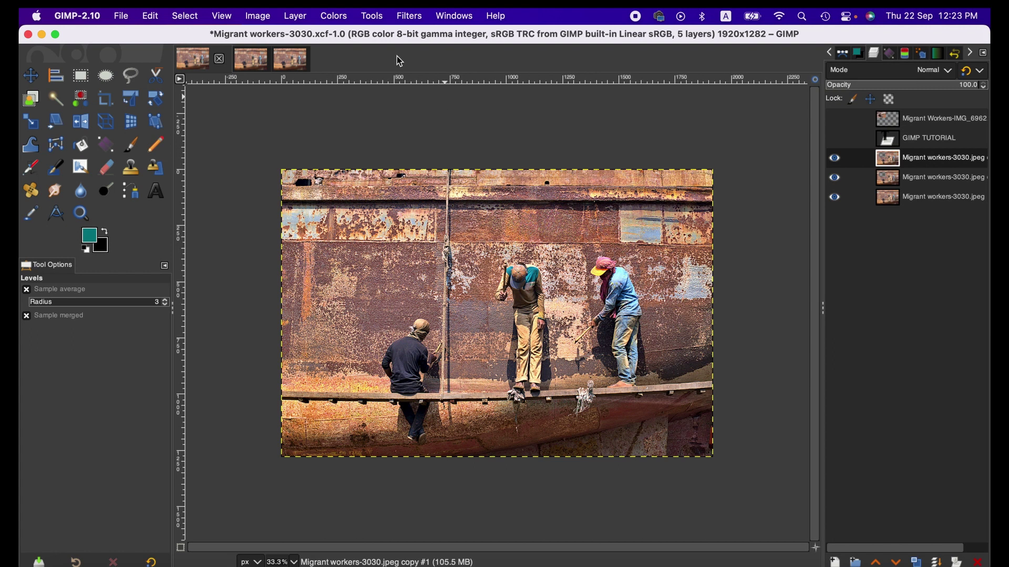
pyautogui.click(332, 15)
pyautogui.click(379, 169)
pyautogui.moveTo(942, 116); pyautogui.dragTo(907, 116)
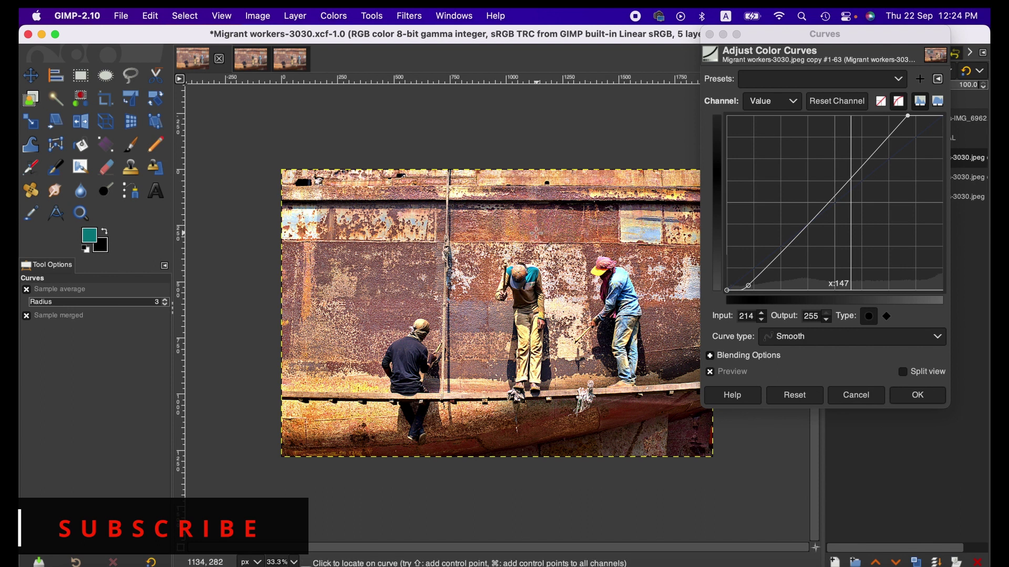
pyautogui.click(851, 186)
pyautogui.moveTo(851, 186); pyautogui.dragTo(853, 173)
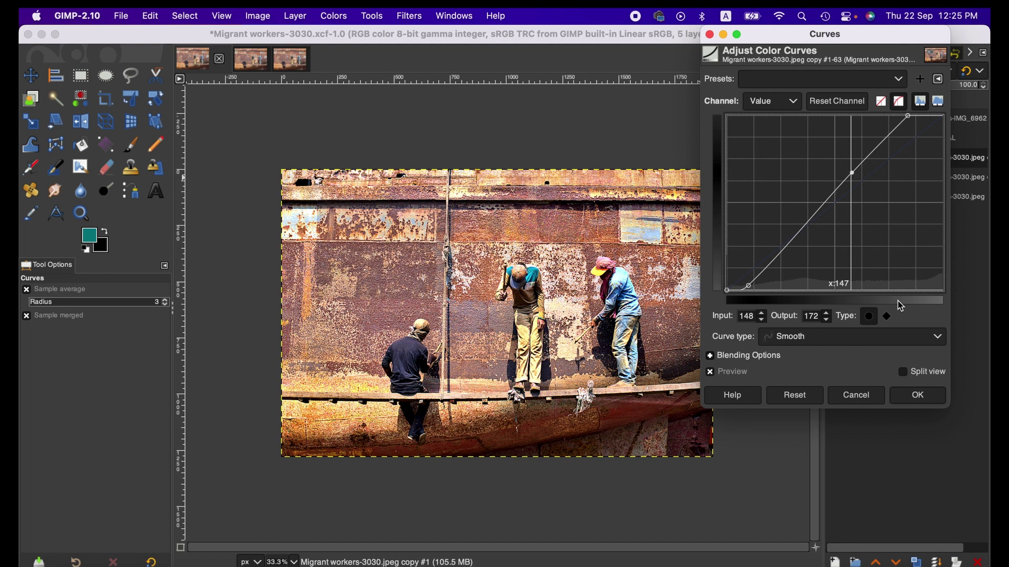
# Step: Cancel the Curves dialog and apply Colors > Auto > White Balance to the photo
pyautogui.click(856, 397)
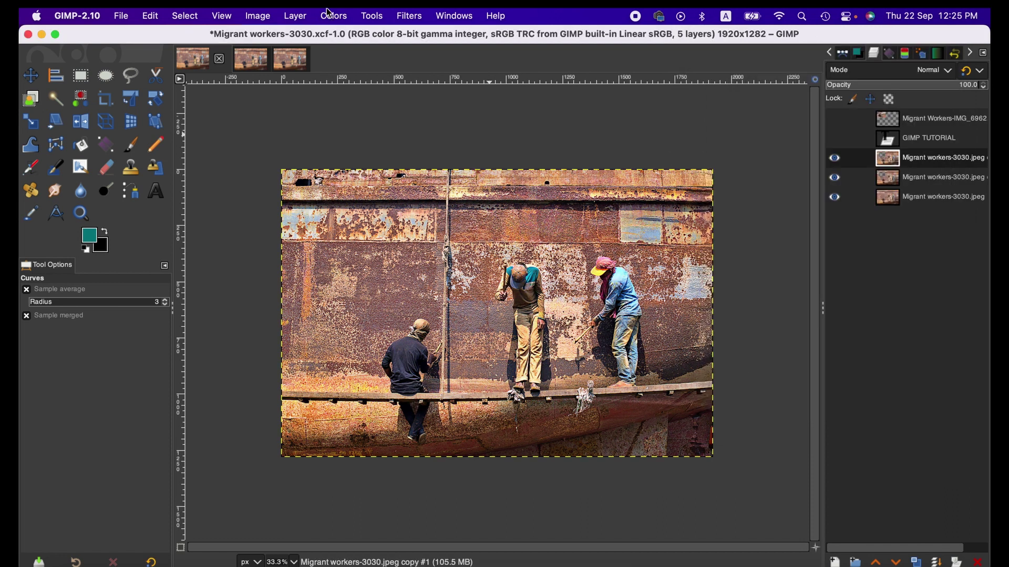
pyautogui.click(330, 14)
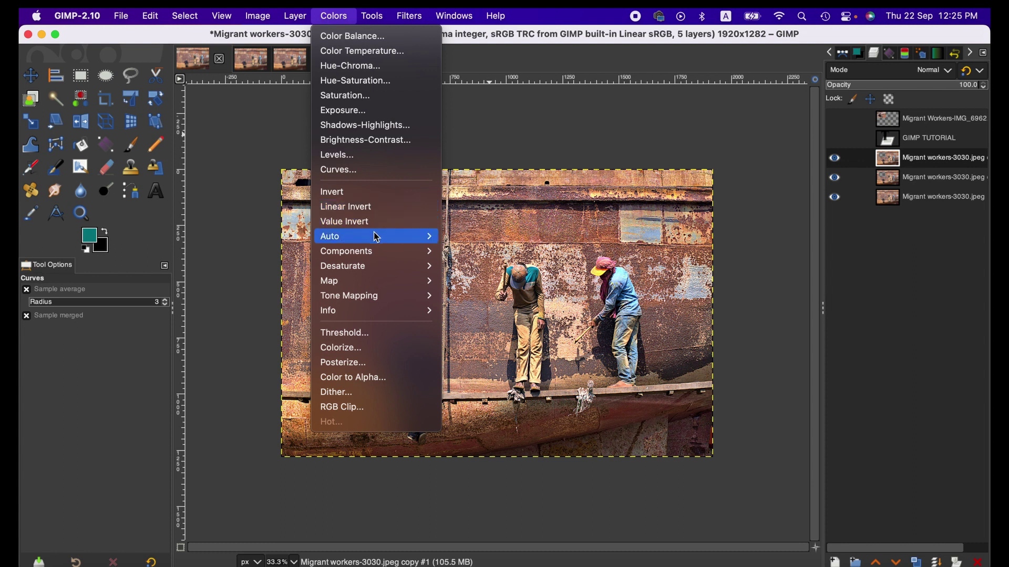
pyautogui.moveTo(376, 237)
pyautogui.click(473, 250)
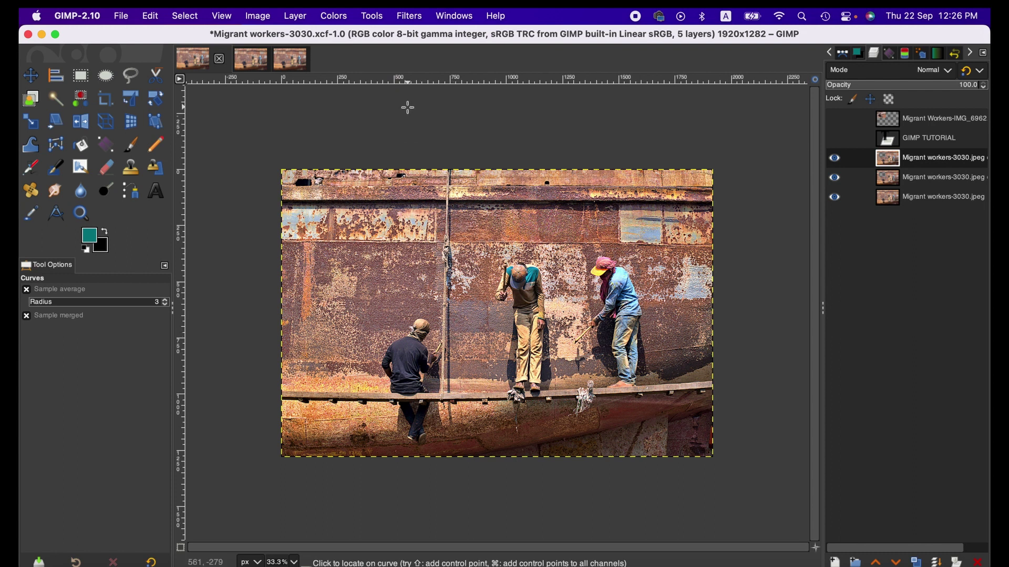
# Step: Reopen the Colors menu after briefly closing it
pyautogui.click(333, 16)
pyautogui.click(500, 167)
pyautogui.click(334, 16)
pyautogui.click(371, 16)
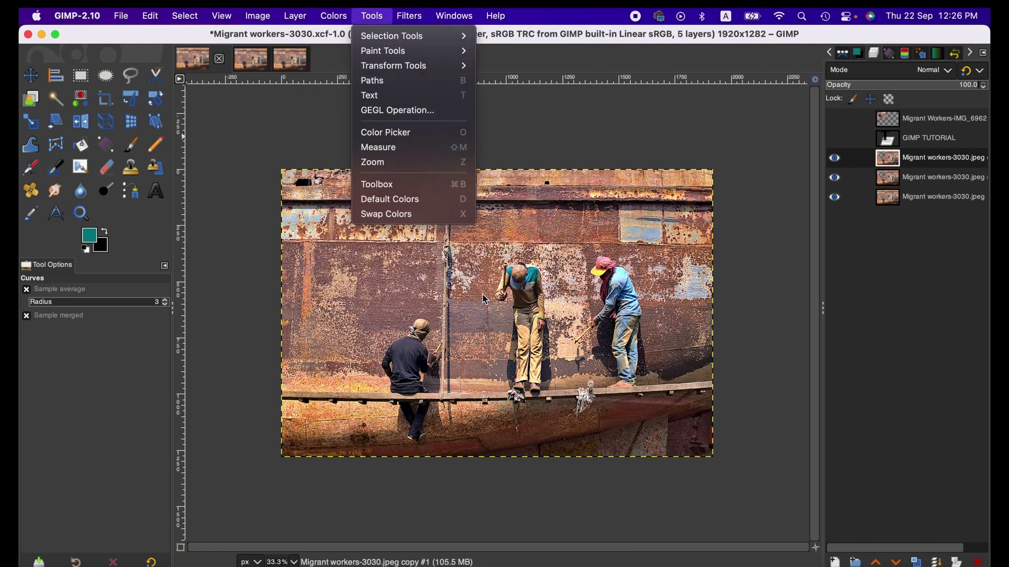
pyautogui.moveTo(334, 12)
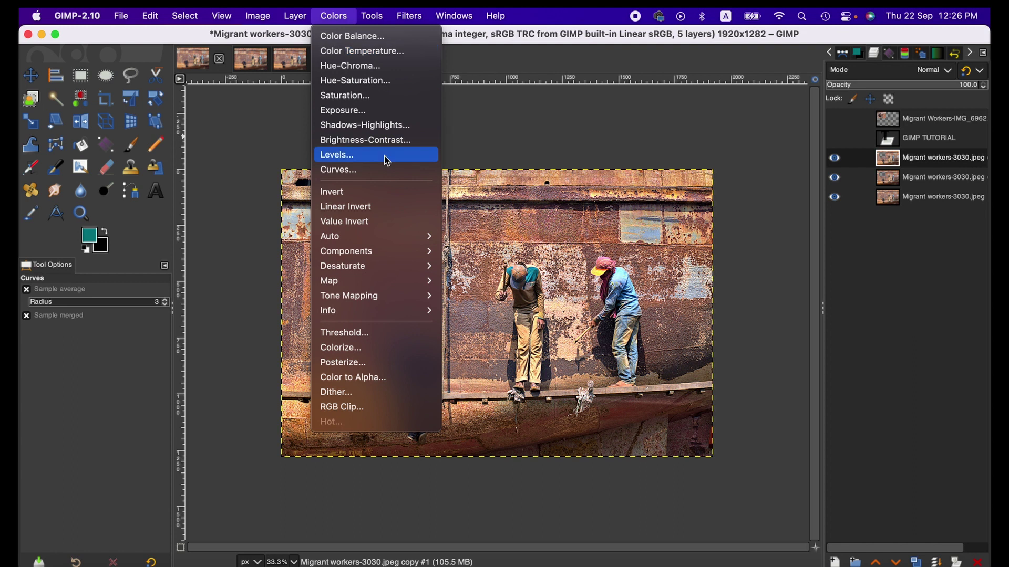
# Step: Apply Colors > Auto > Color Enhance to the copy #1 photo layer
pyautogui.click(336, 17)
pyautogui.click(336, 17)
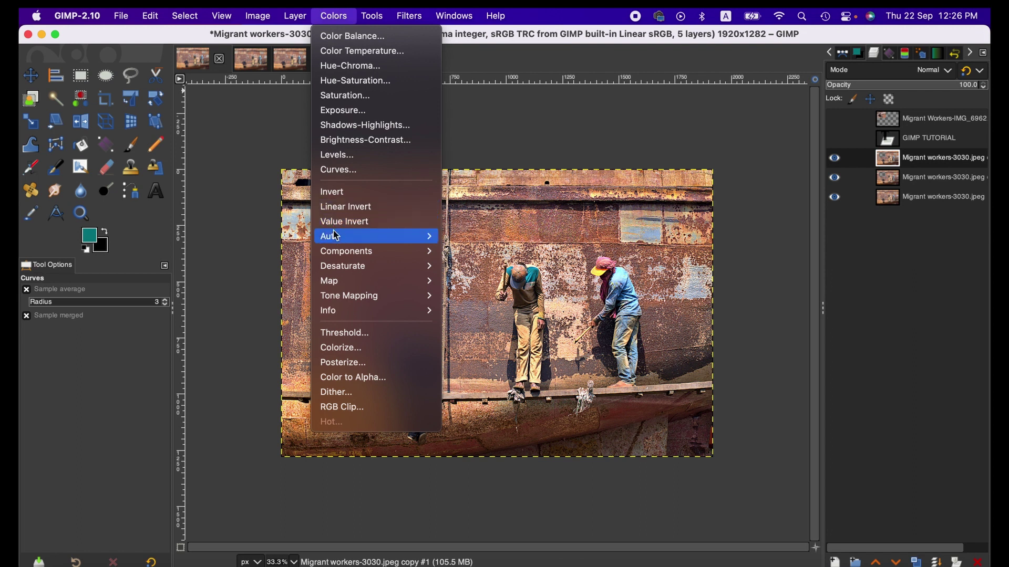
pyautogui.moveTo(336, 238)
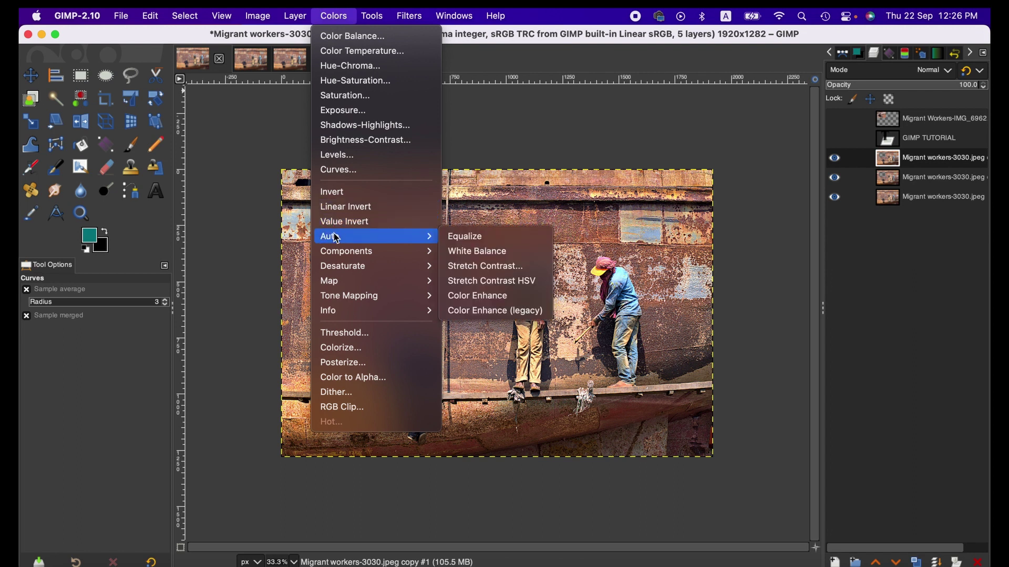
pyautogui.click(478, 302)
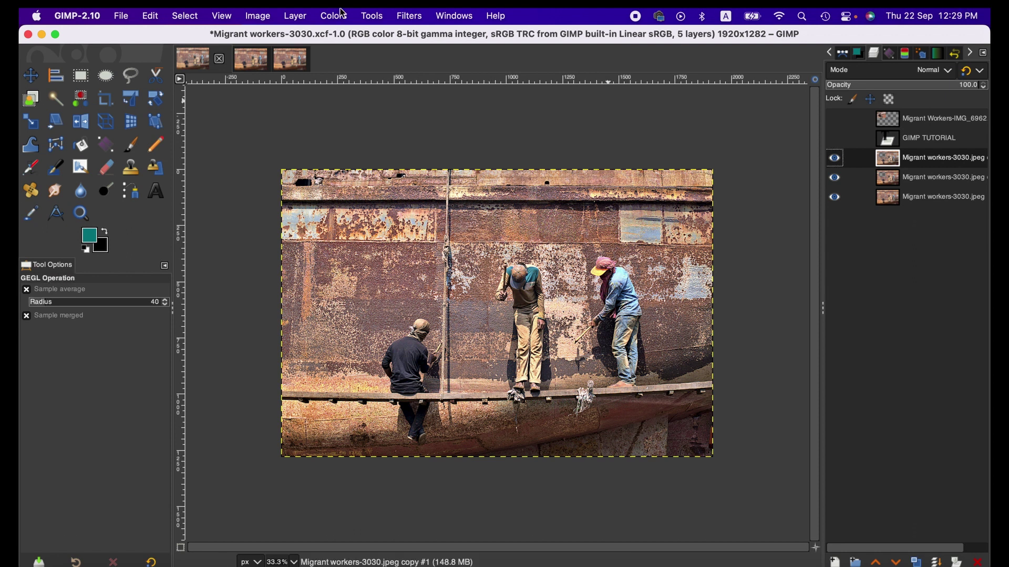
pyautogui.click(342, 12)
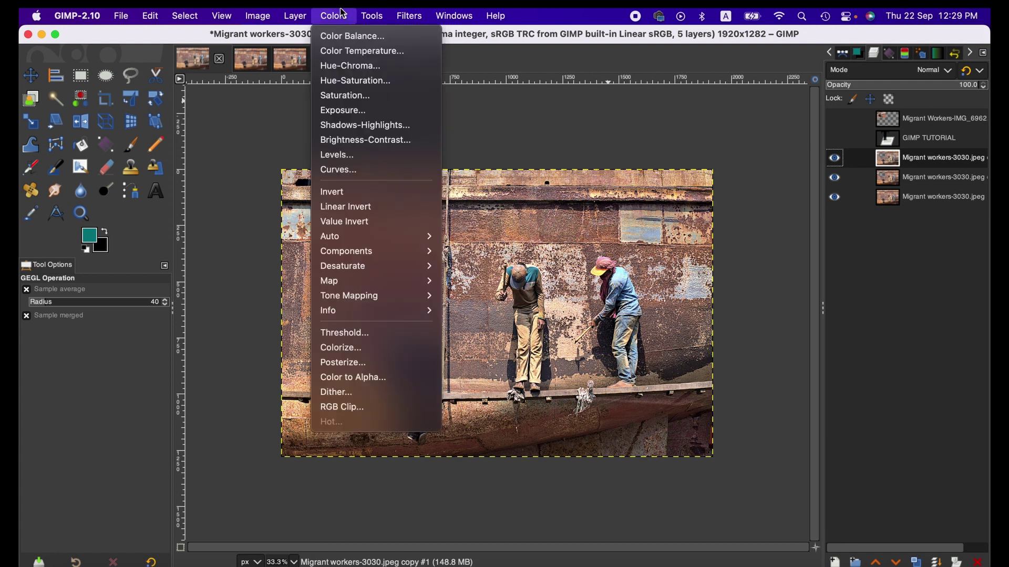
pyautogui.moveTo(349, 266)
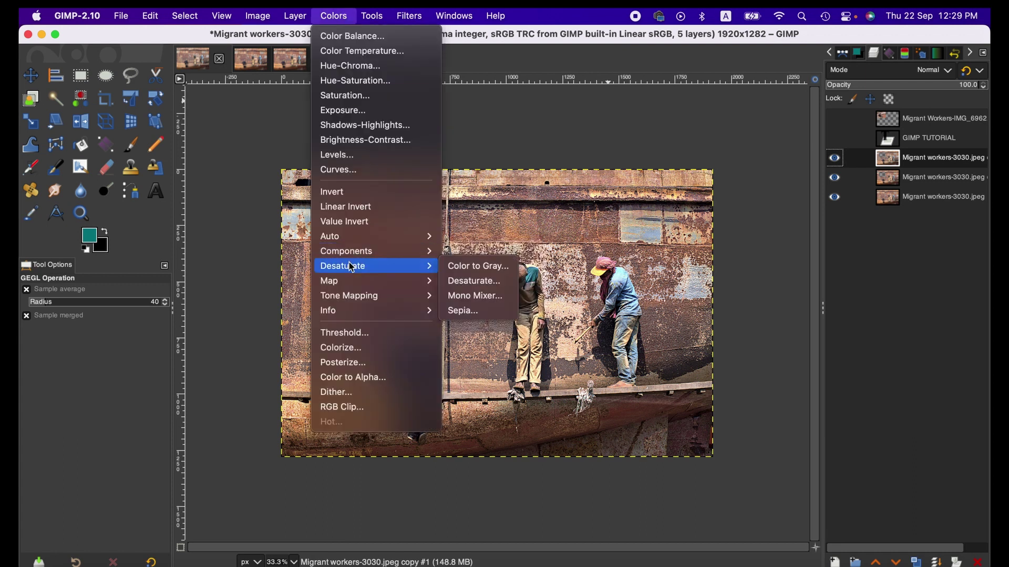
pyautogui.click(460, 282)
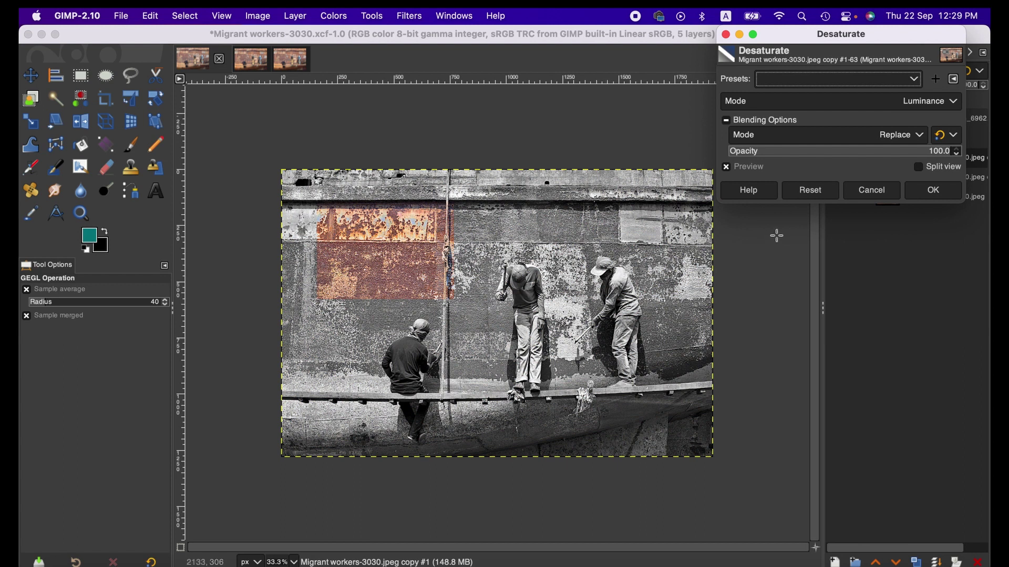
pyautogui.click(874, 194)
pyautogui.click(334, 14)
pyautogui.moveTo(372, 267)
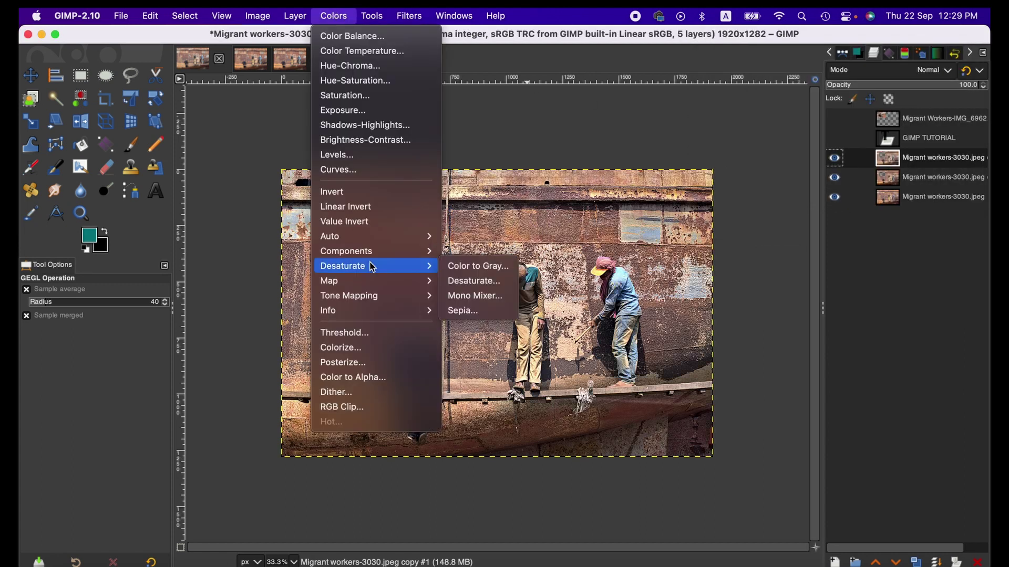
# Step: Preview red and yellow Colorize tints, then cancel the colour chooser and Colorize
pyautogui.click(366, 348)
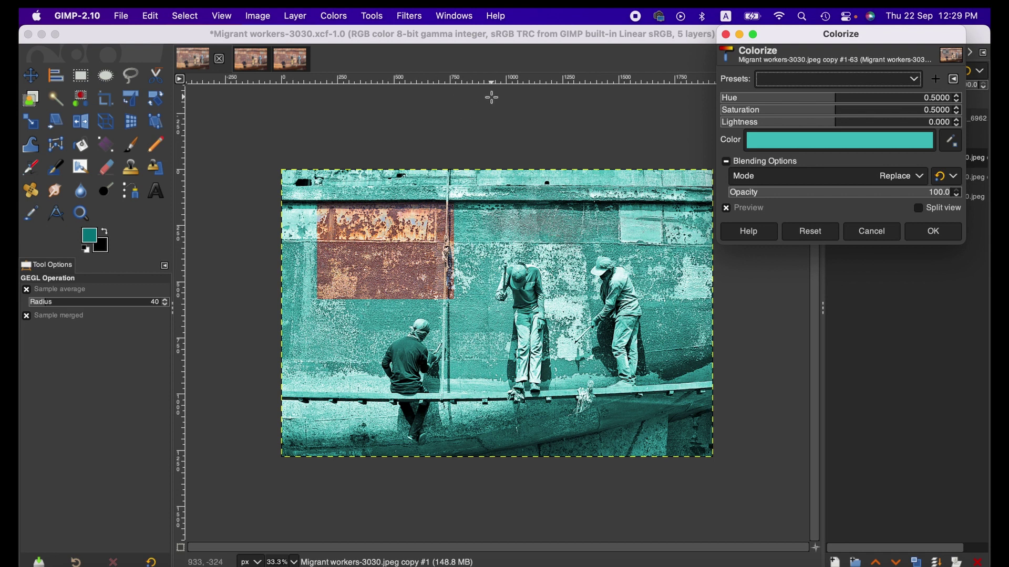
pyautogui.click(762, 145)
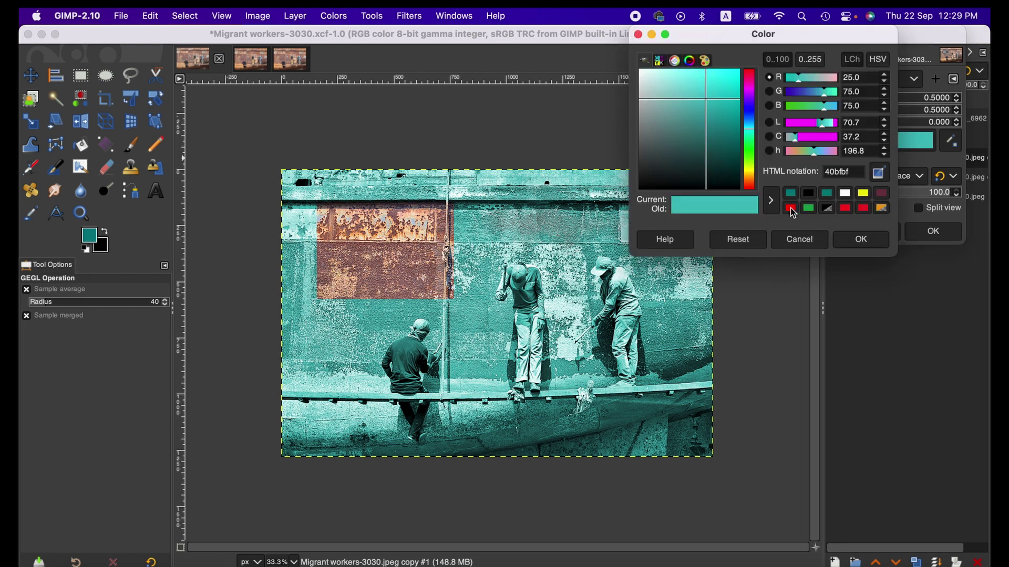
pyautogui.click(791, 209)
pyautogui.click(861, 208)
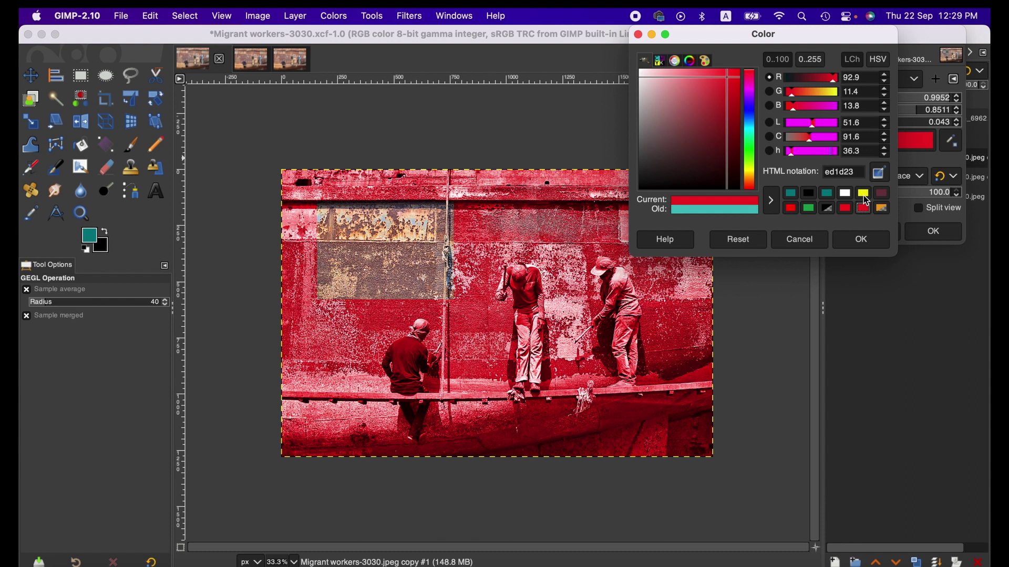
pyautogui.click(863, 194)
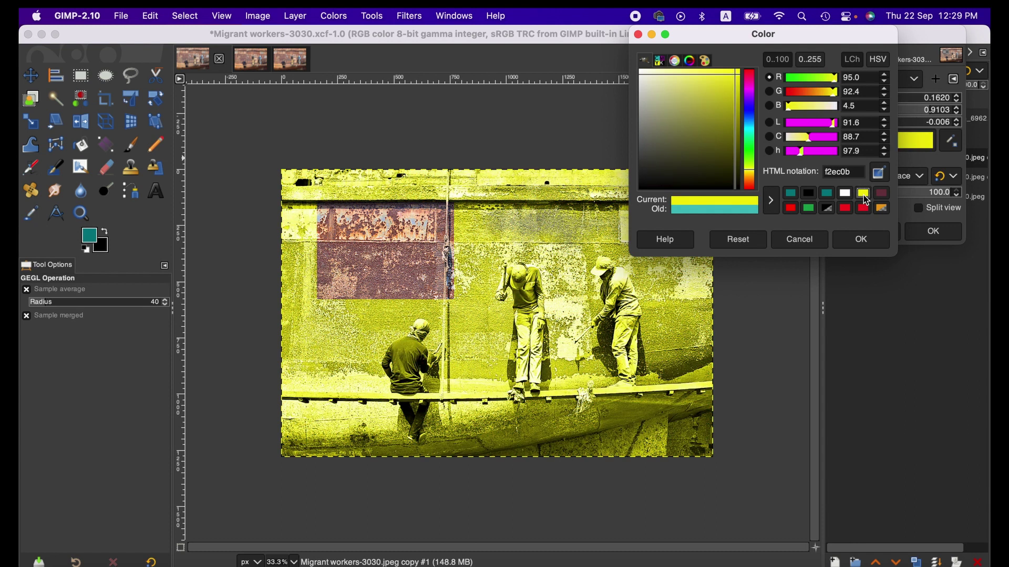
pyautogui.click(816, 242)
pyautogui.click(872, 231)
pyautogui.click(373, 17)
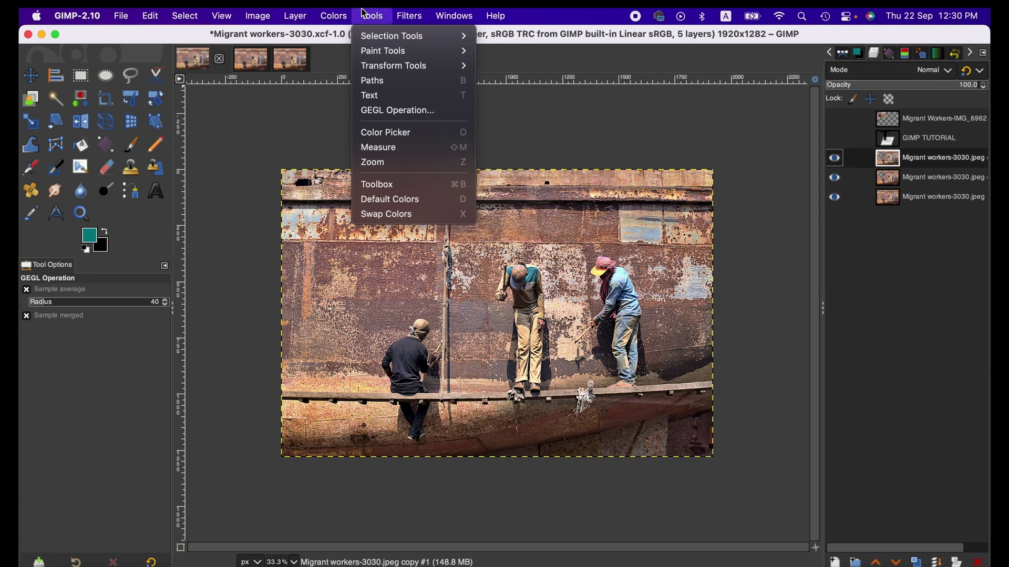
# Step: Show the Filters > Blur submenu
pyautogui.moveTo(396, 16)
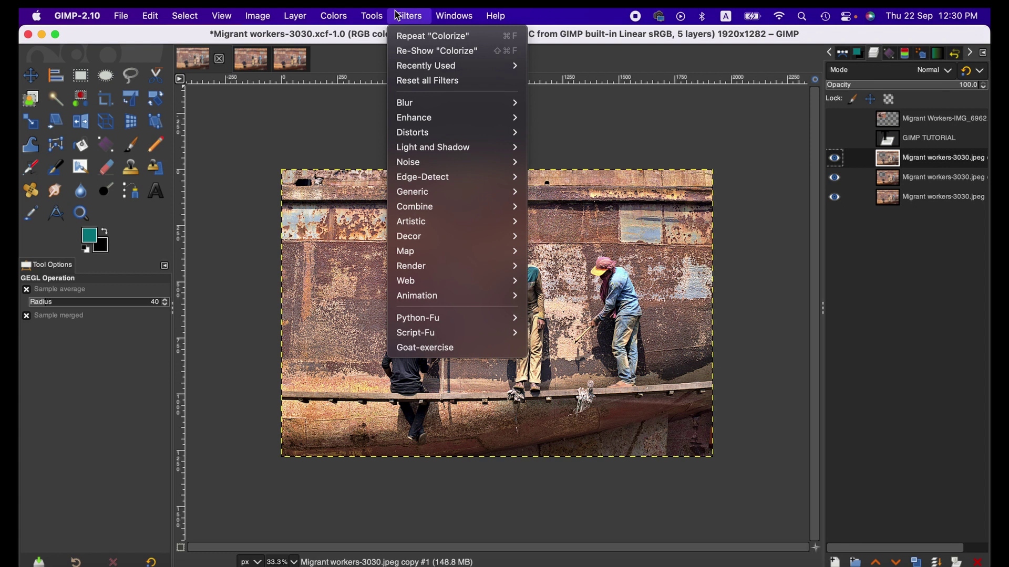
pyautogui.moveTo(430, 104)
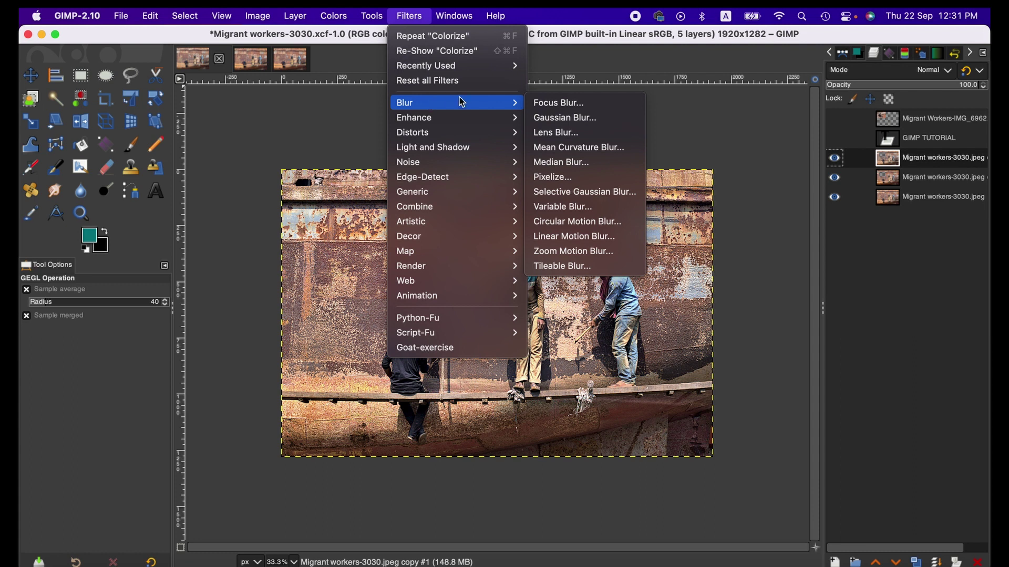
# Step: Open Focus Blur with a Square focus shape and Gaussian Blur type
pyautogui.click(553, 108)
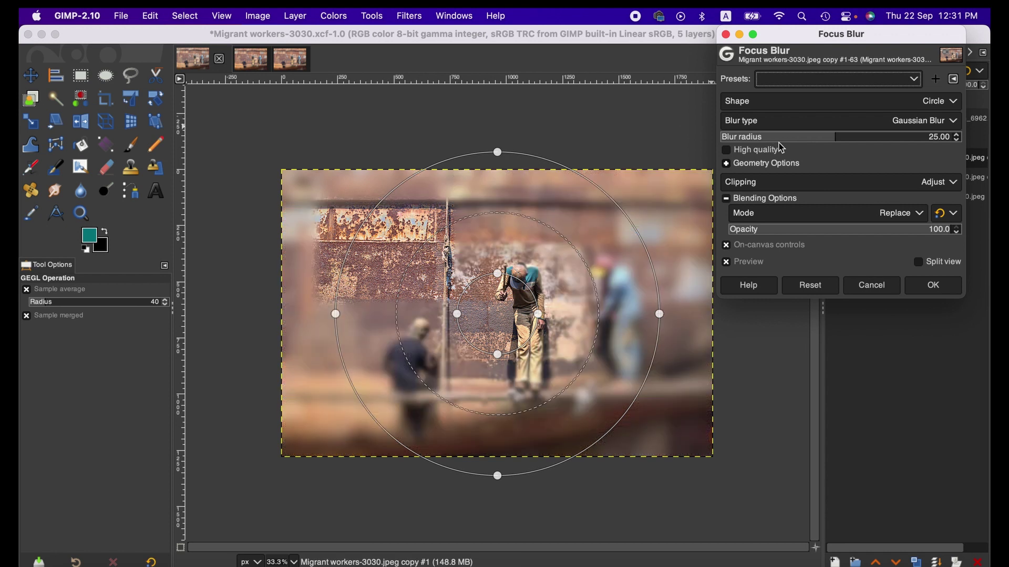
pyautogui.scroll(-1, 814, 120)
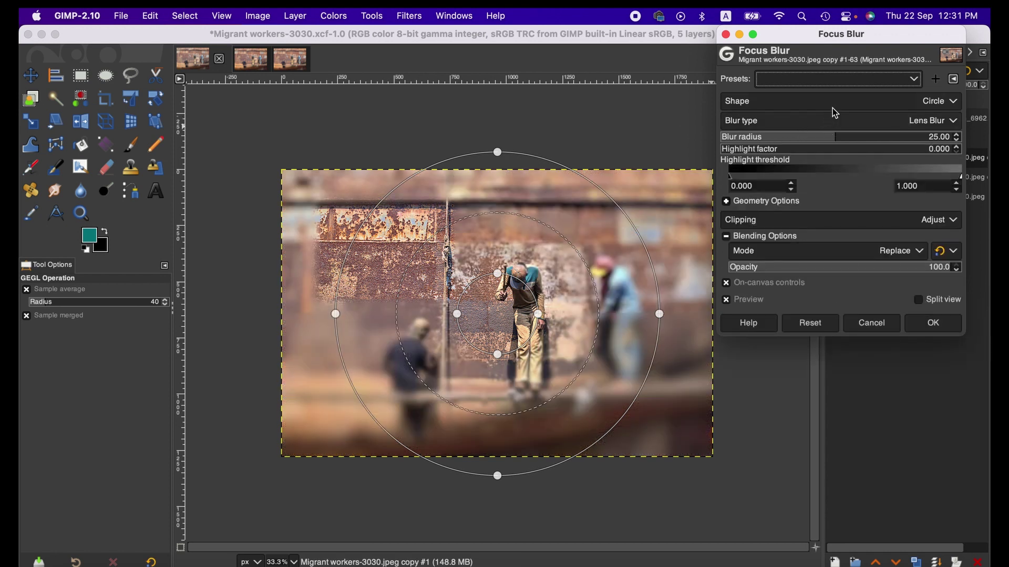
pyautogui.click(867, 105)
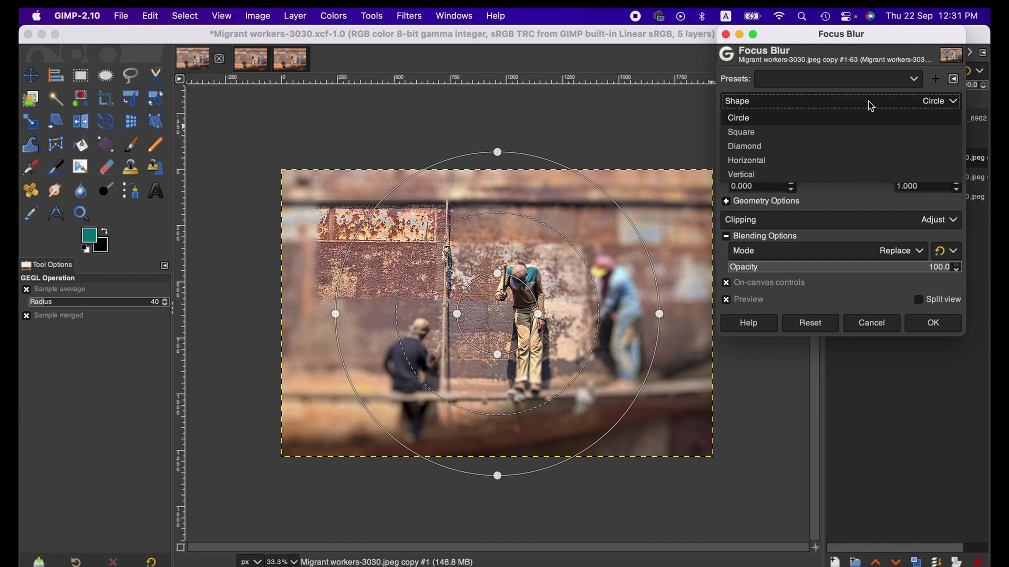
pyautogui.click(825, 135)
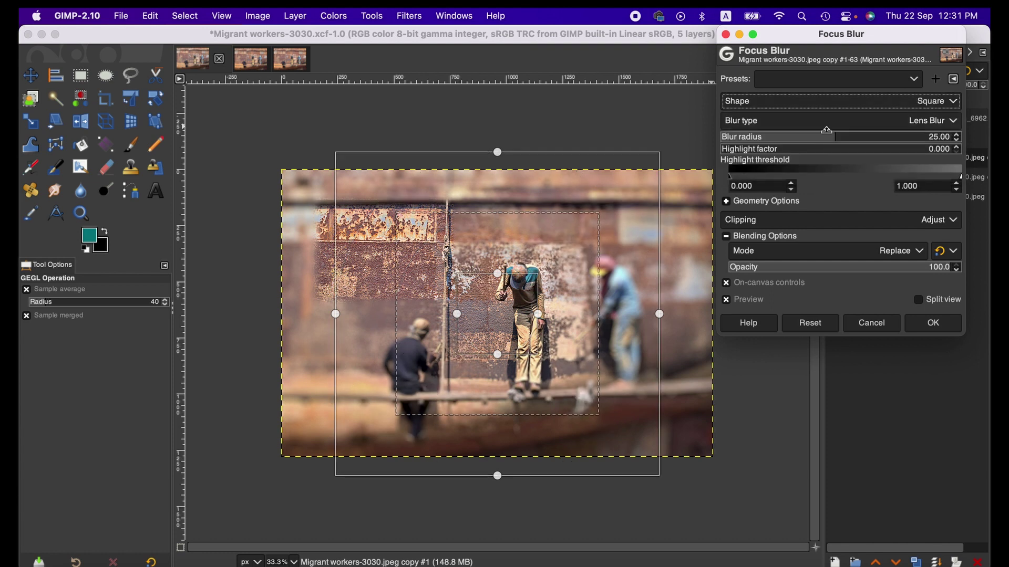
pyautogui.click(809, 124)
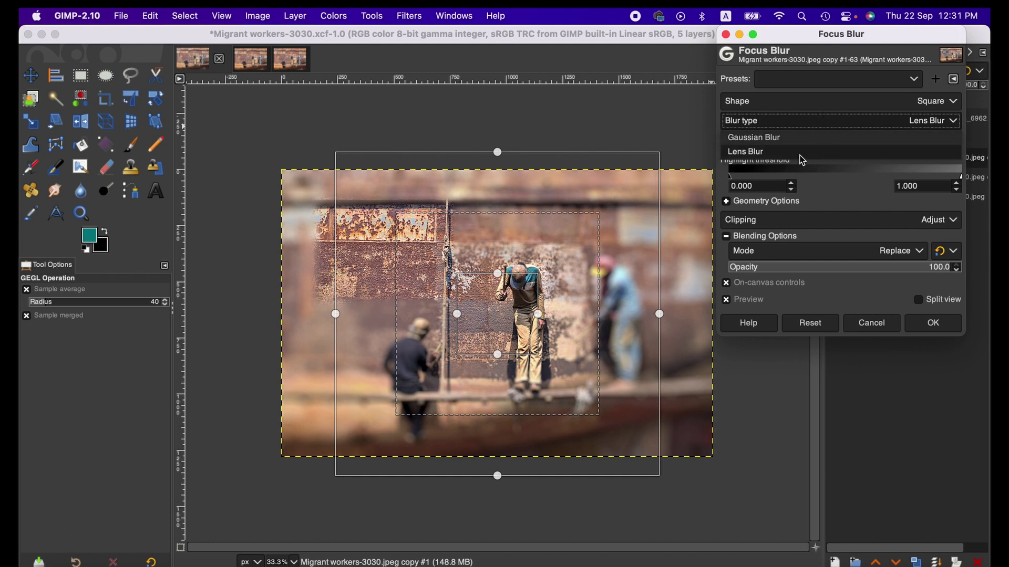
pyautogui.click(792, 137)
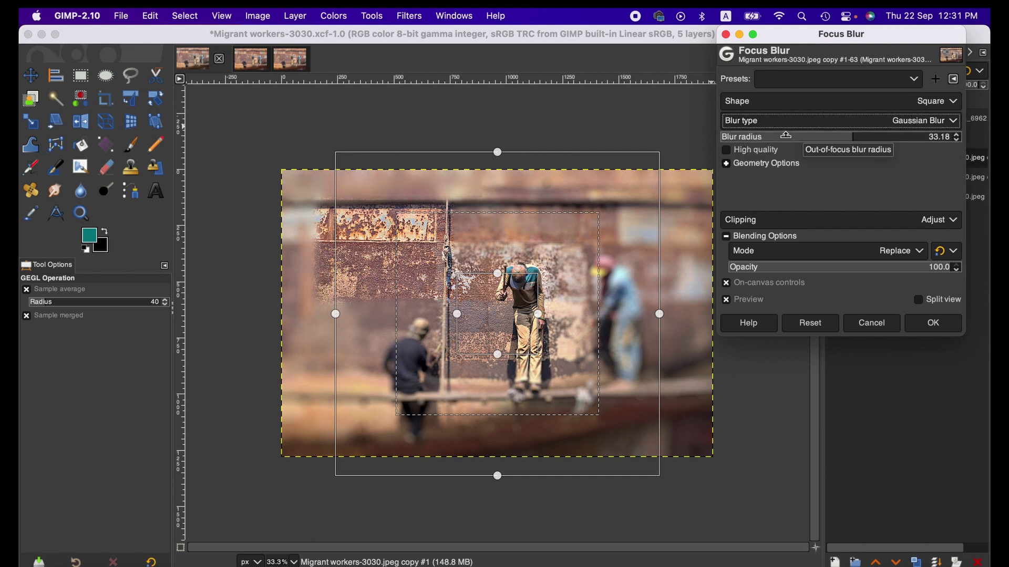
# Step: Preview blur radius 7.55, a focus area spanning all three workers, and 46.1 opacity, then cancel
pyautogui.click(776, 135)
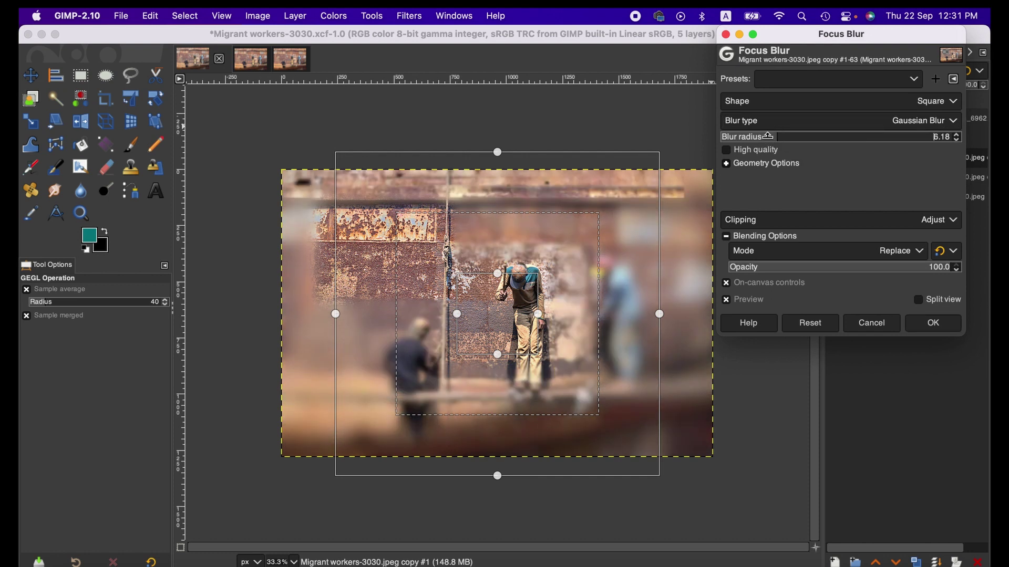
pyautogui.moveTo(798, 135); pyautogui.dragTo(783, 135)
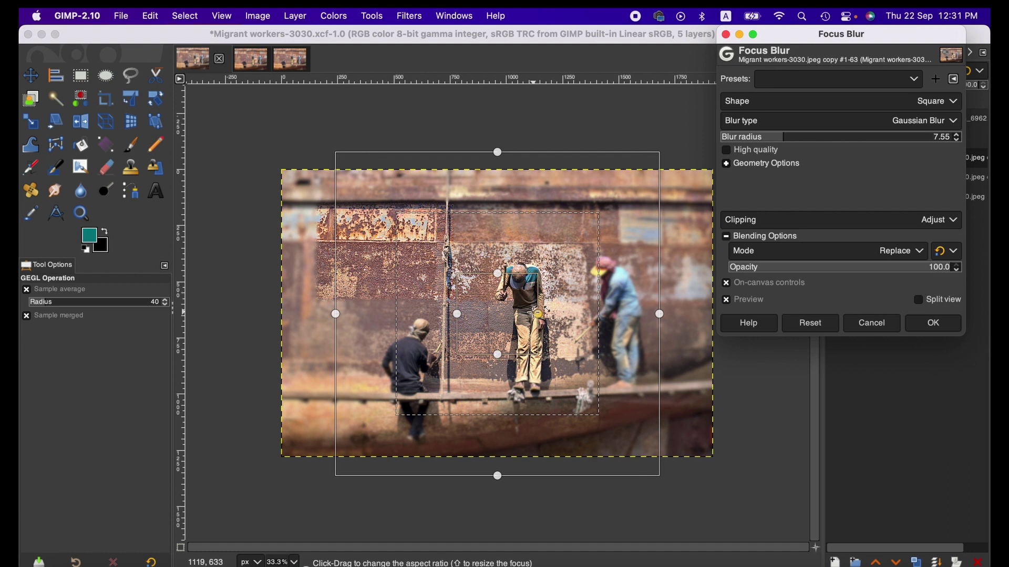
pyautogui.moveTo(537, 314); pyautogui.dragTo(613, 314)
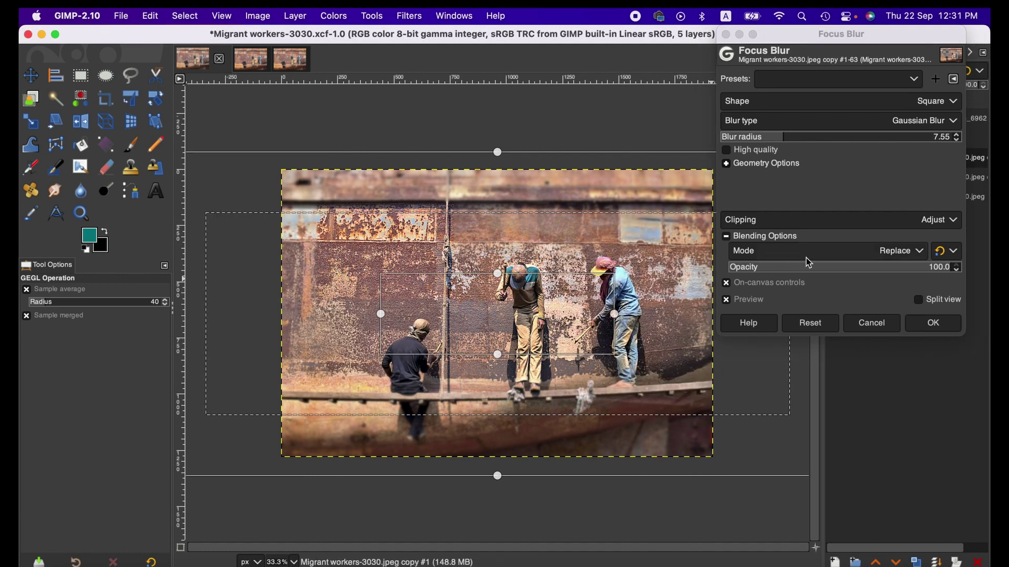
pyautogui.click(831, 268)
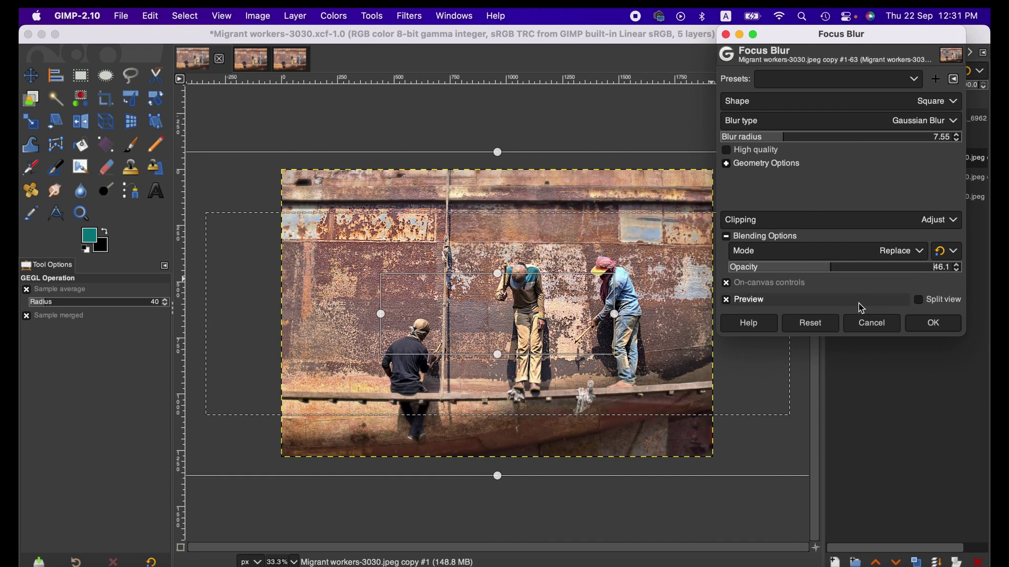
pyautogui.click(865, 323)
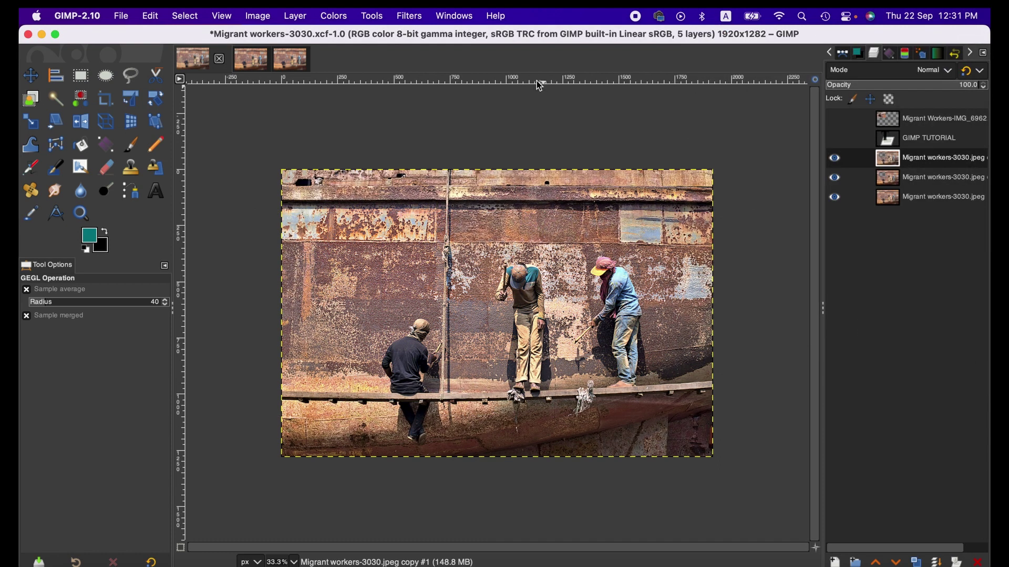
pyautogui.click(409, 16)
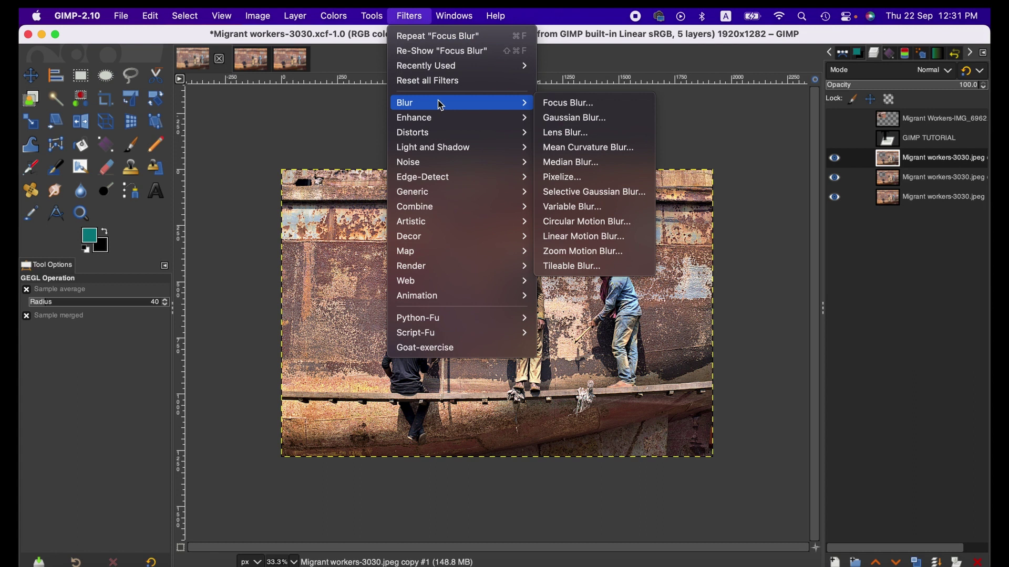
pyautogui.moveTo(514, 117)
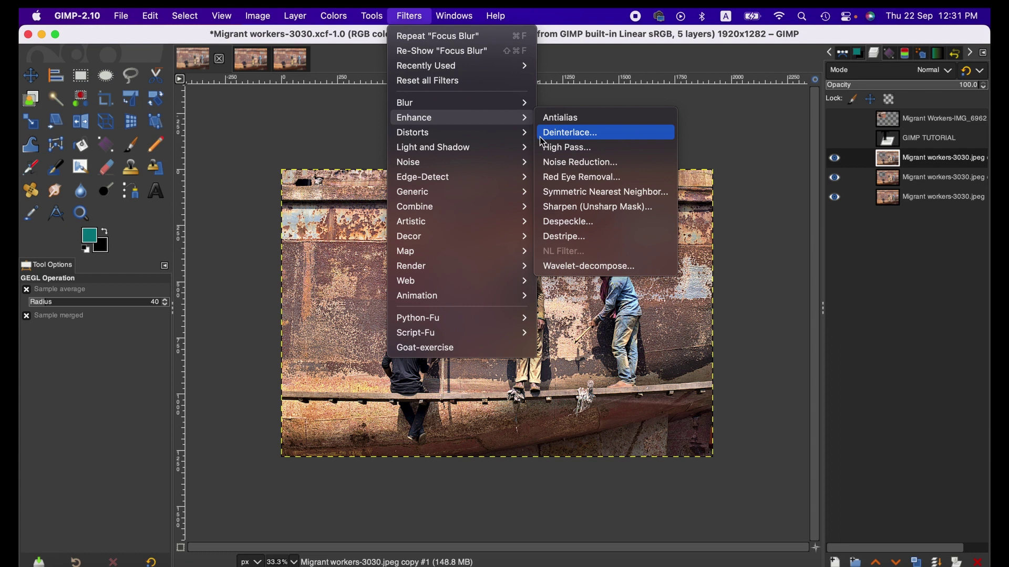
pyautogui.click(539, 160)
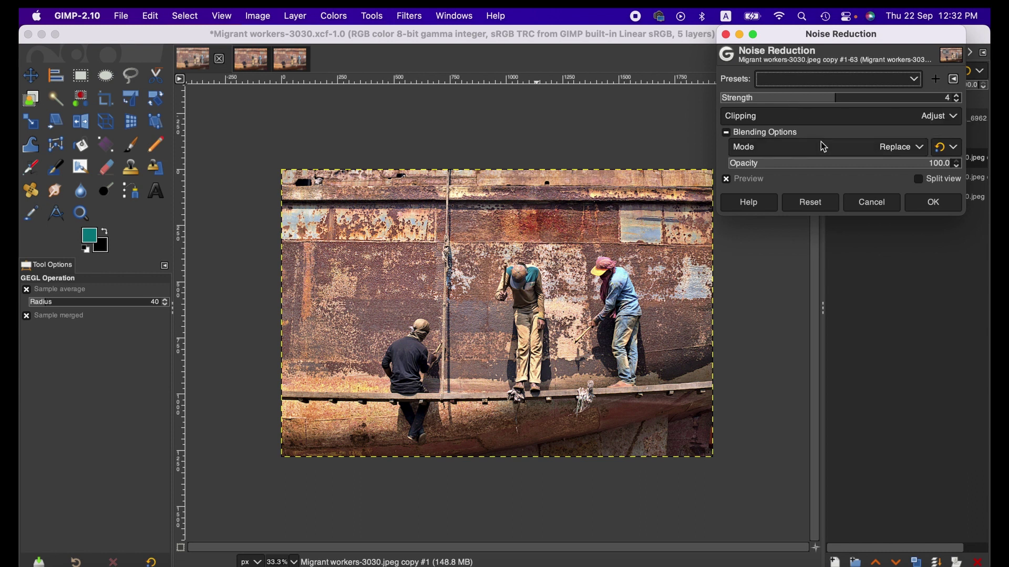
pyautogui.click(877, 202)
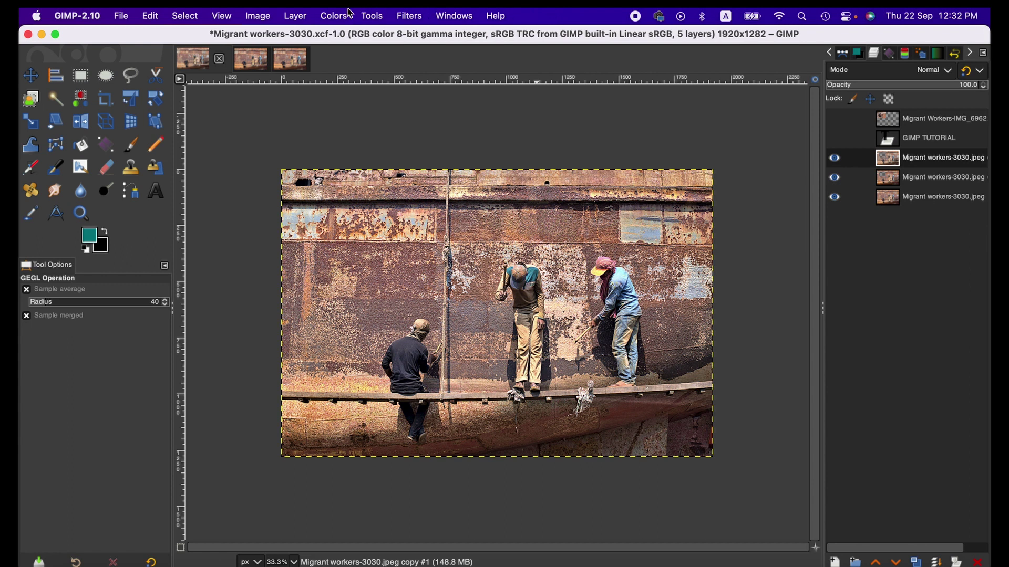
pyautogui.click(409, 16)
pyautogui.moveTo(439, 129)
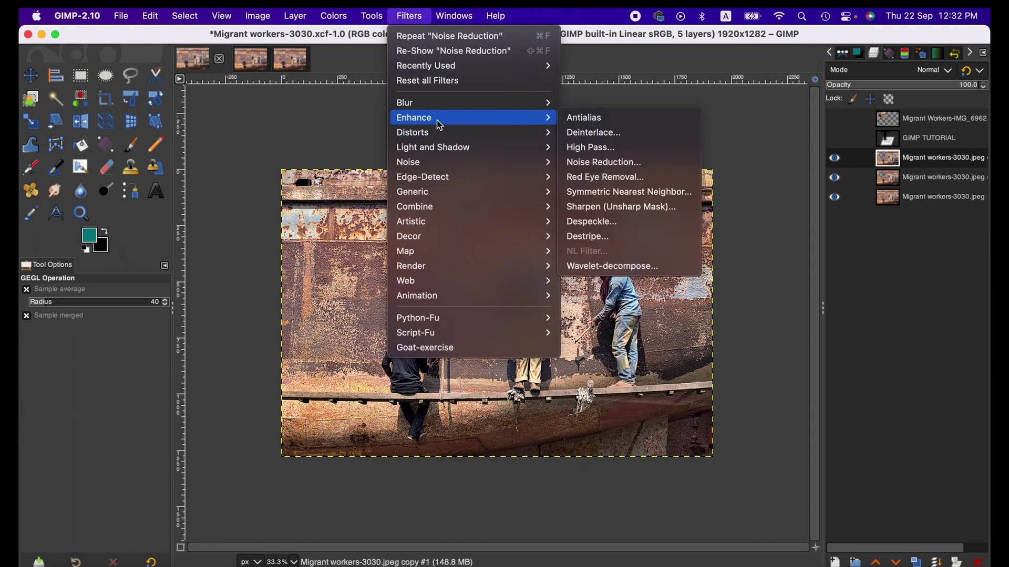
pyautogui.click(601, 207)
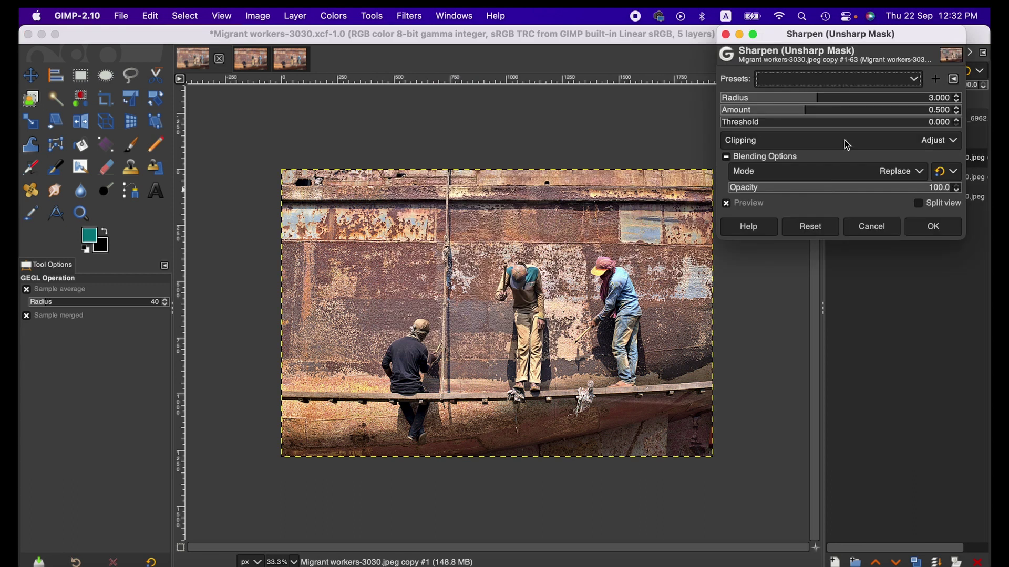
pyautogui.click(836, 97)
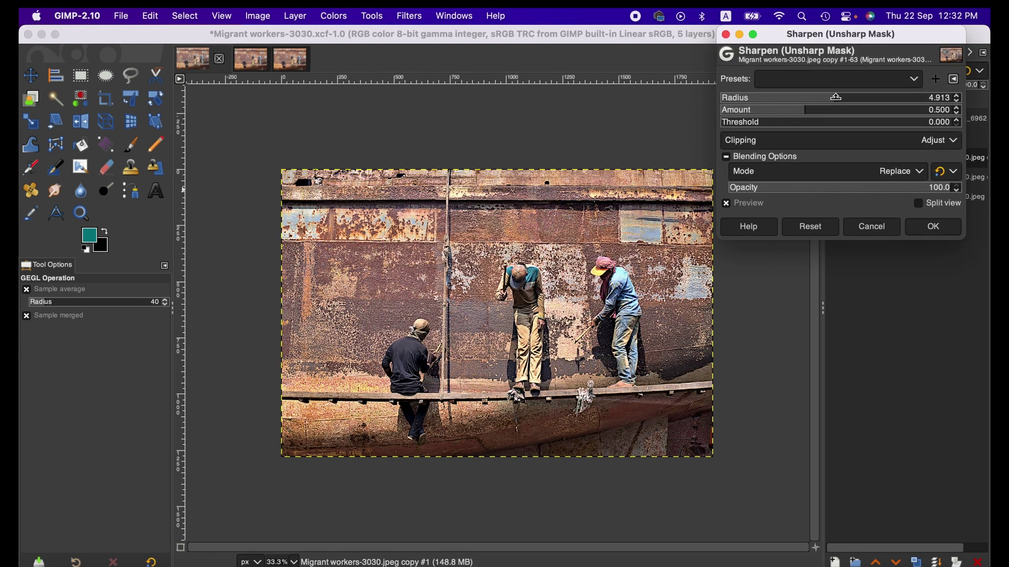
pyautogui.moveTo(835, 97); pyautogui.dragTo(889, 97)
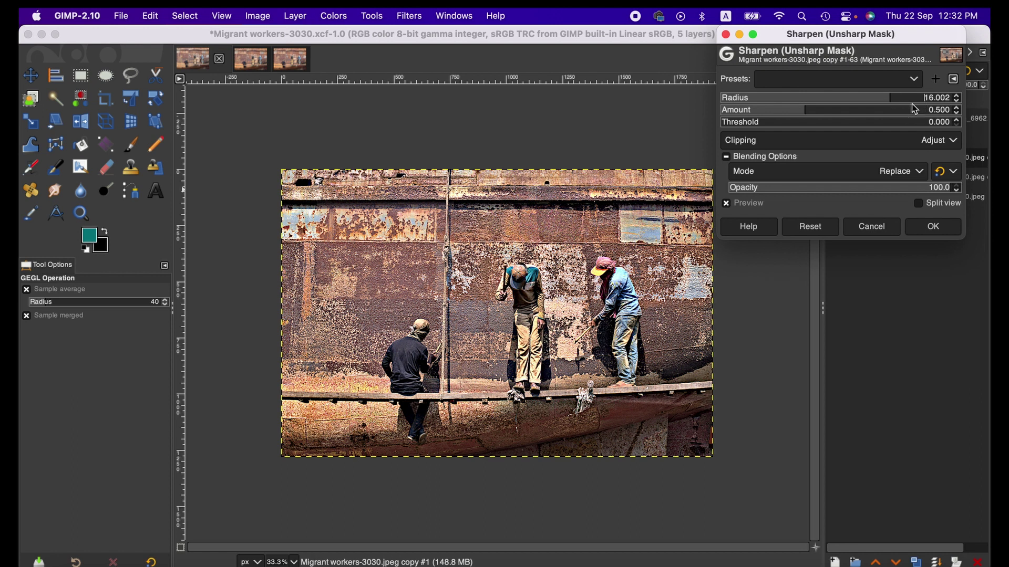
pyautogui.click(910, 94)
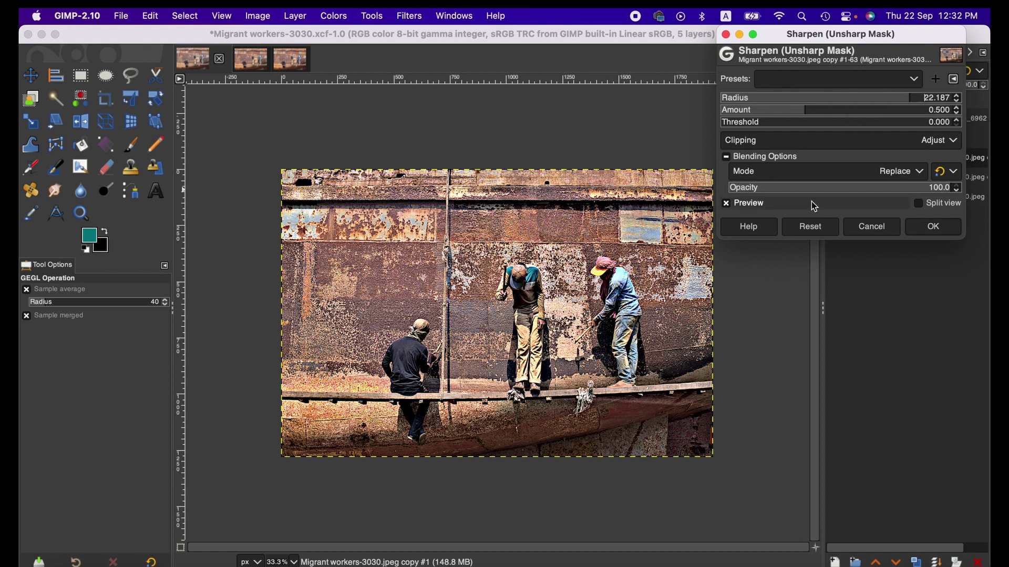
pyautogui.click(872, 227)
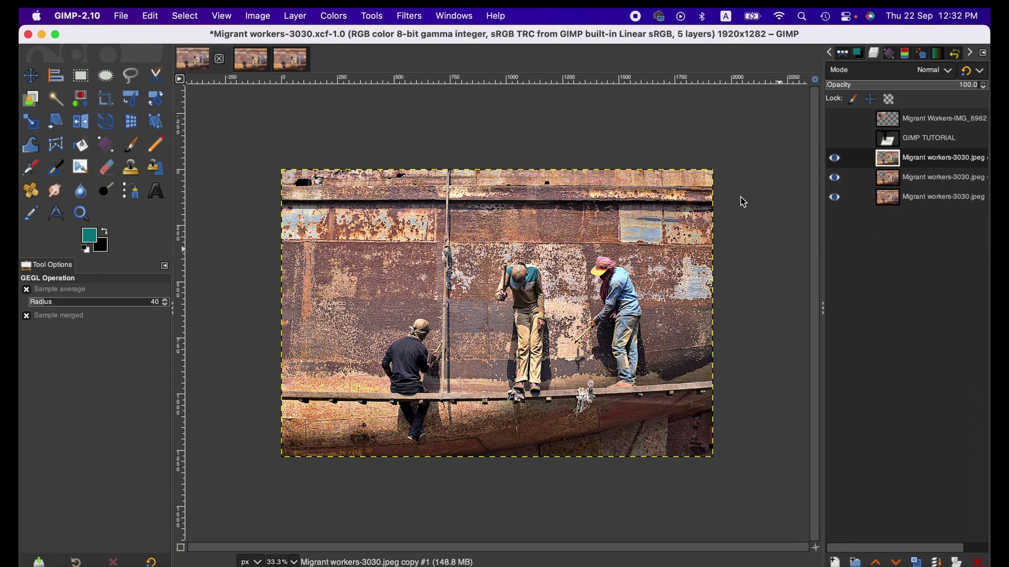
# Step: Preview Filters > Artistic > Photocopy, cancel it, and browse the Edge-Detect and Map submenus
pyautogui.click(399, 14)
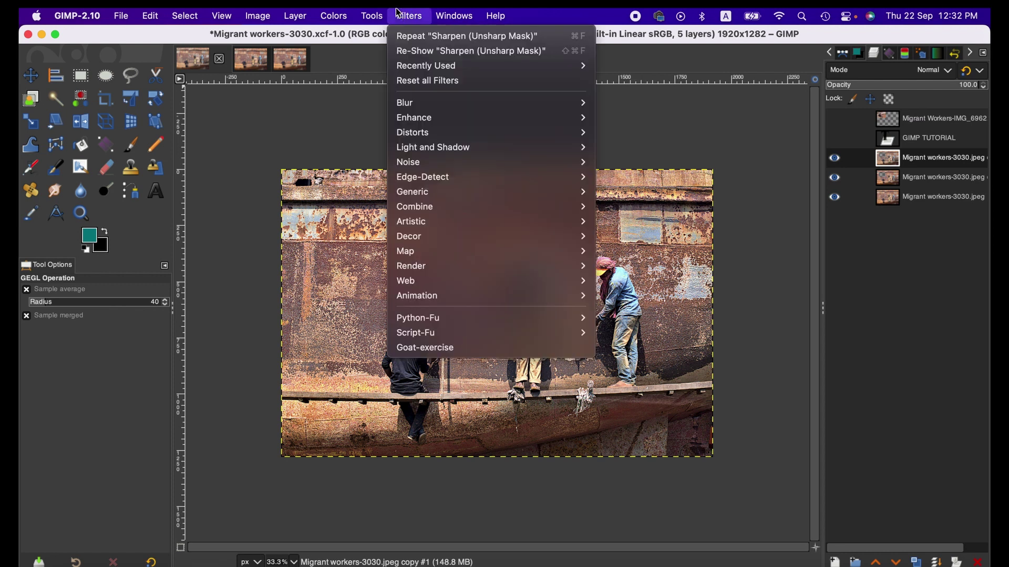
pyautogui.moveTo(476, 237)
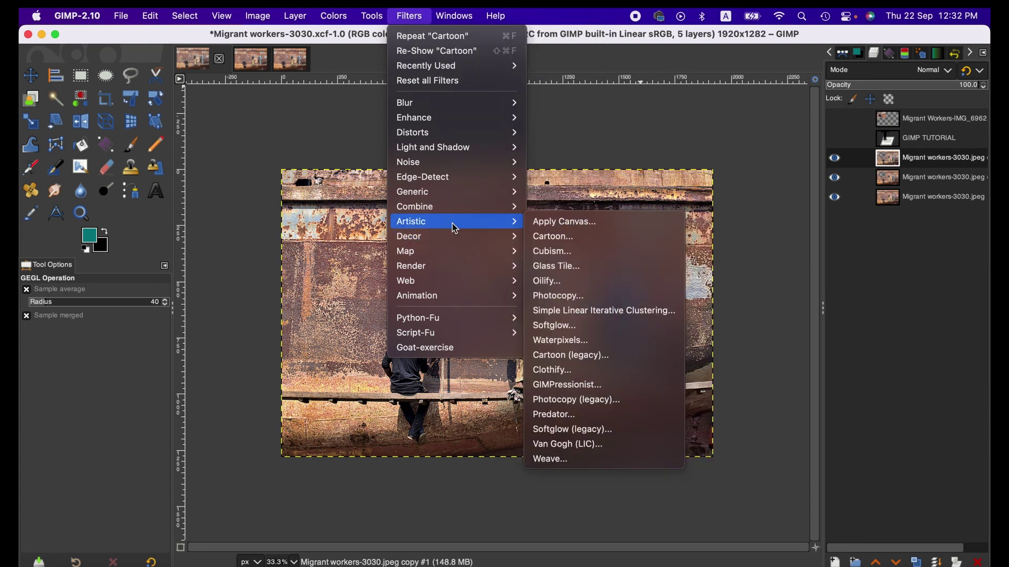
pyautogui.click(571, 296)
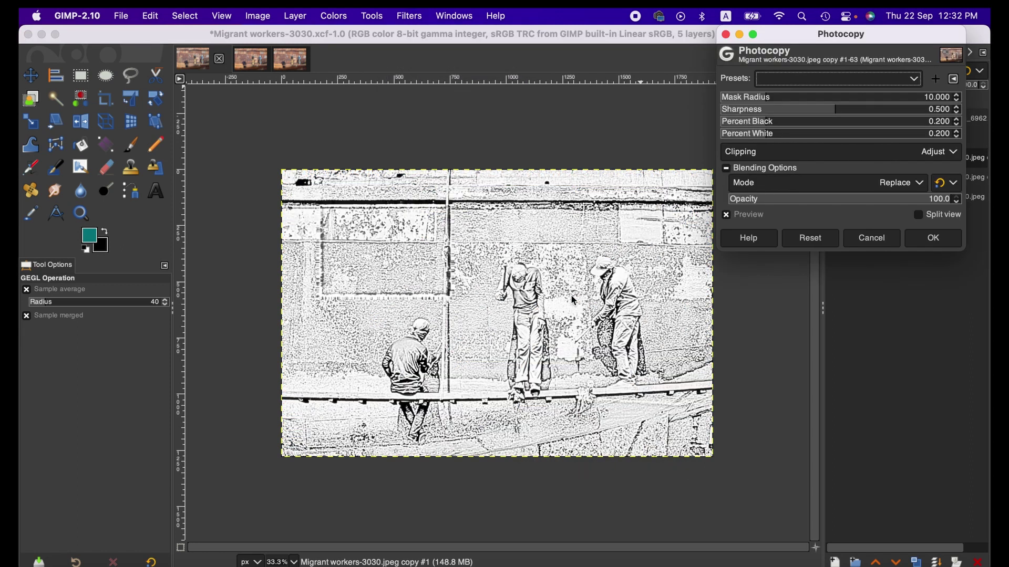
pyautogui.click(409, 16)
pyautogui.moveTo(435, 188)
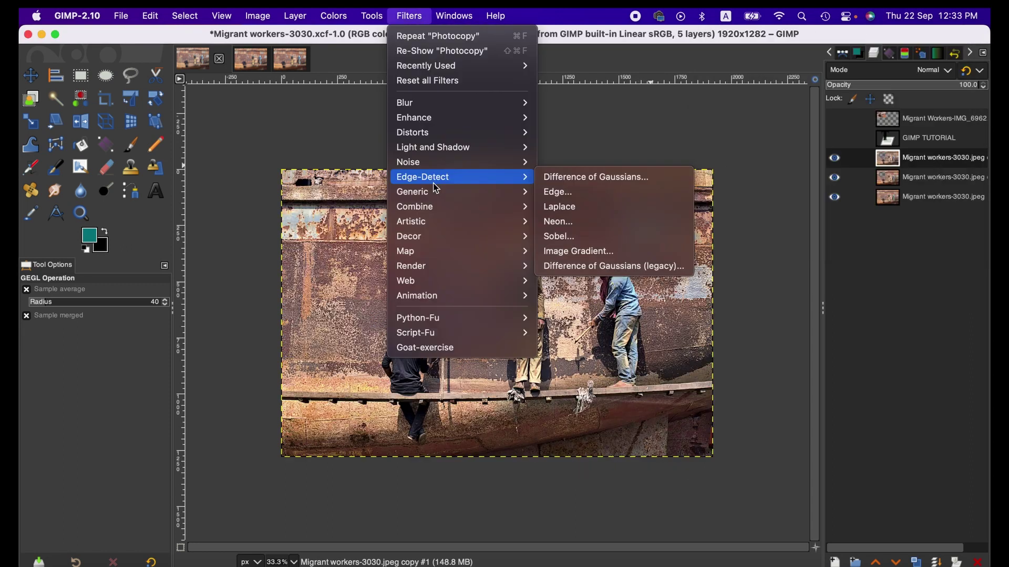
pyautogui.moveTo(445, 253)
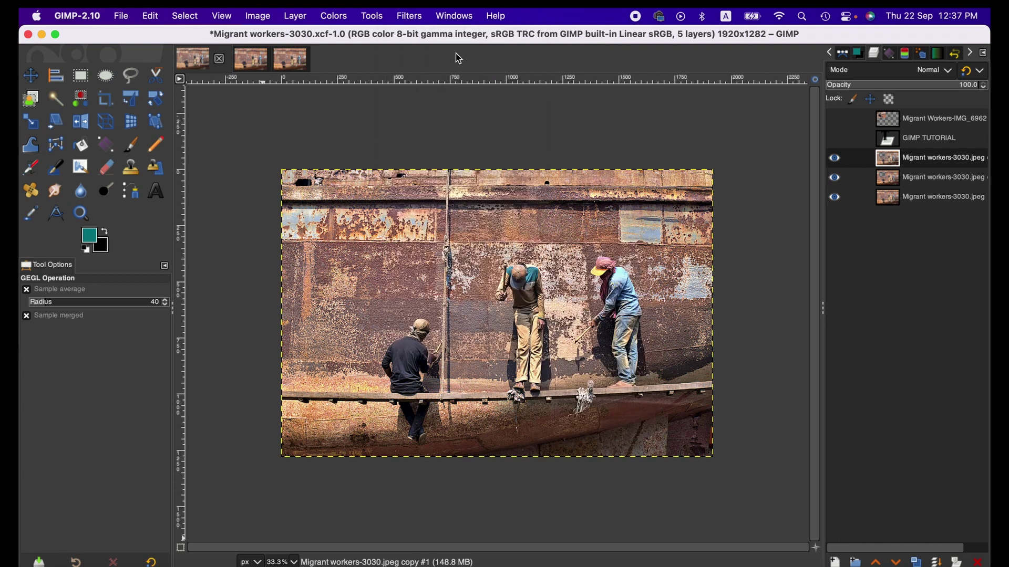
pyautogui.click(450, 16)
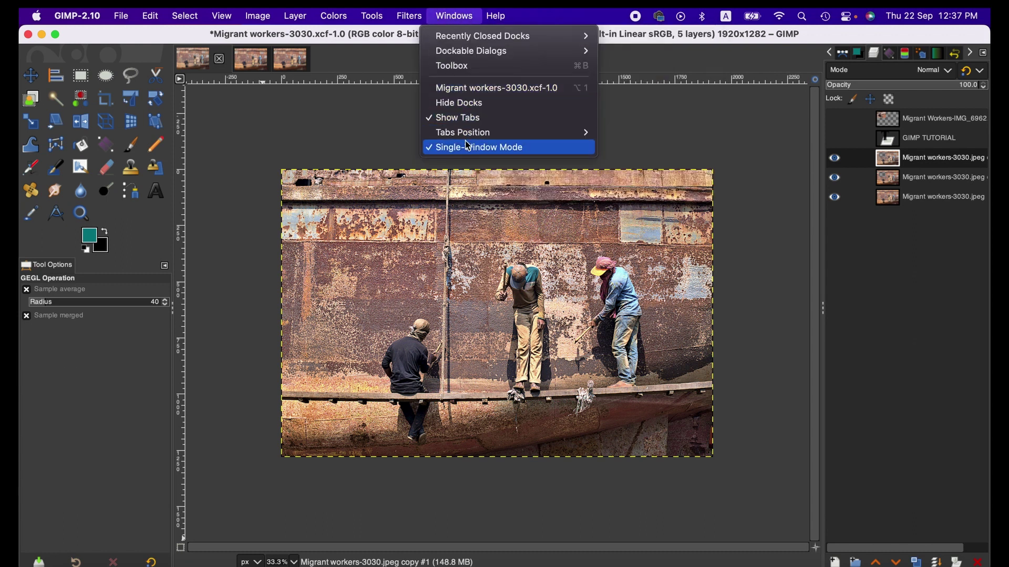
# Step: Browse Windows > Tabs Position and the Help menu, then switch to Ellipse Select with E
pyautogui.moveTo(473, 139)
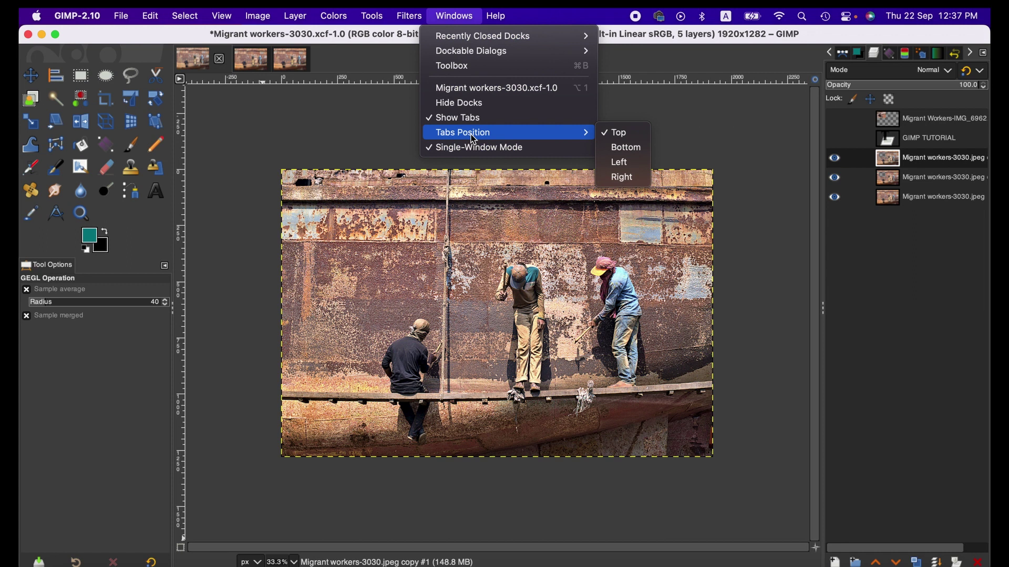
pyautogui.click(332, 124)
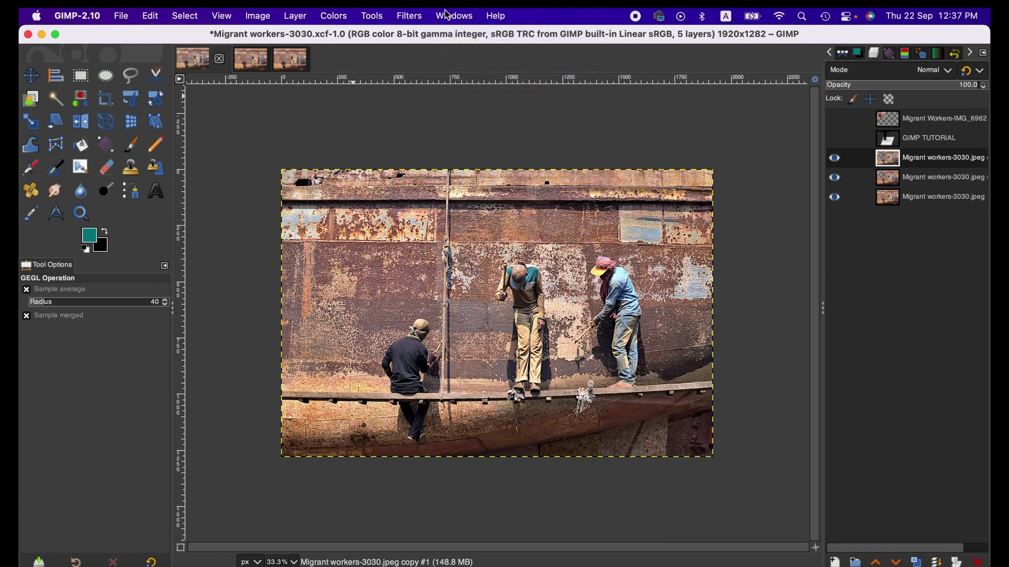
pyautogui.click(495, 16)
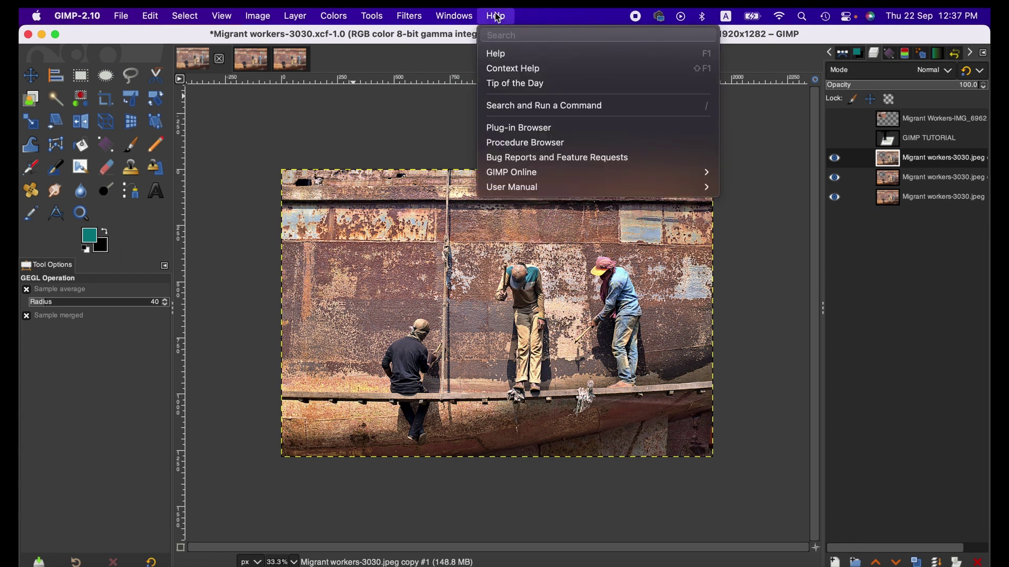
pyautogui.moveTo(454, 16)
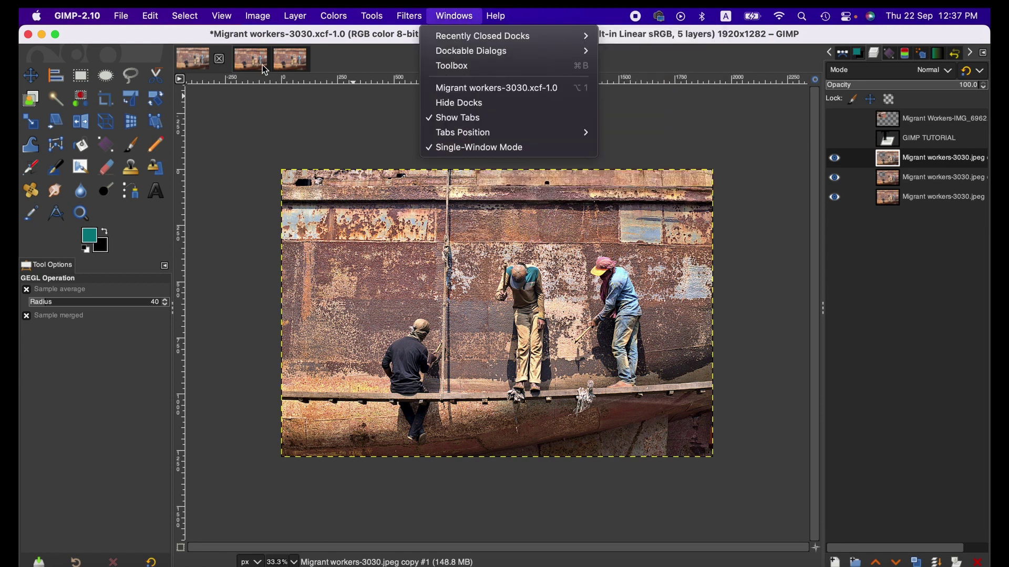
pyautogui.click(501, 20)
pyautogui.press('e')
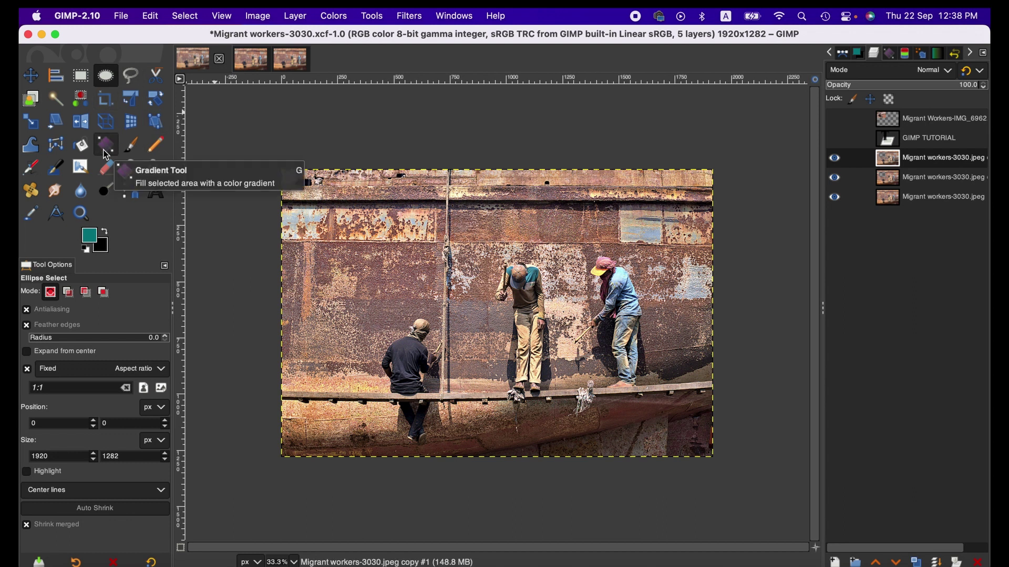
# Step: Create a new image with Width 1280 and Height 720 via File > New
pyautogui.click(126, 17)
pyautogui.click(136, 36)
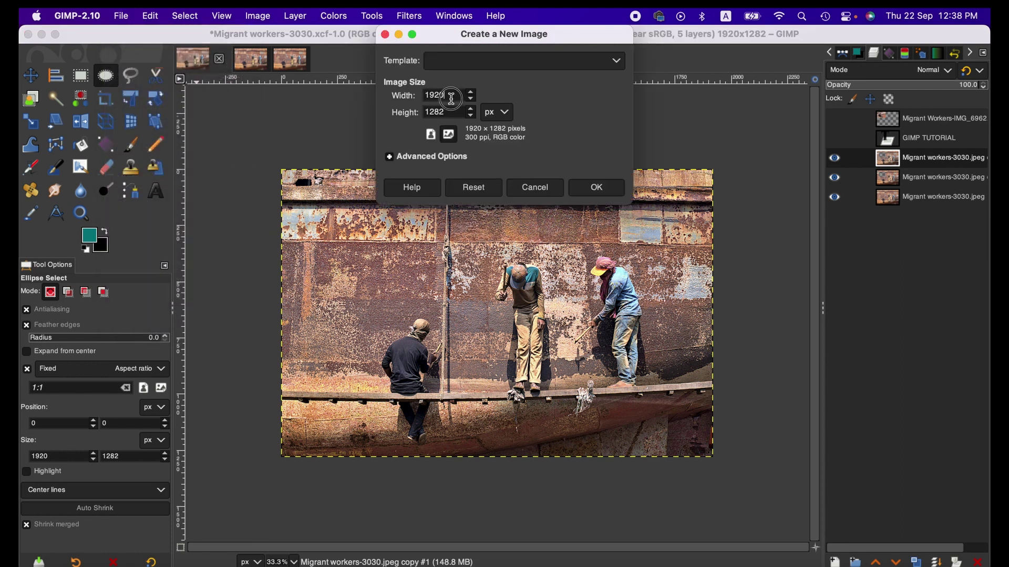
pyautogui.doubleClick(452, 98)
pyautogui.write('128')
pyautogui.press('BackSpace')
pyautogui.write('80')
pyautogui.doubleClick(443, 112)
pyautogui.write('720')
pyautogui.press('Return')
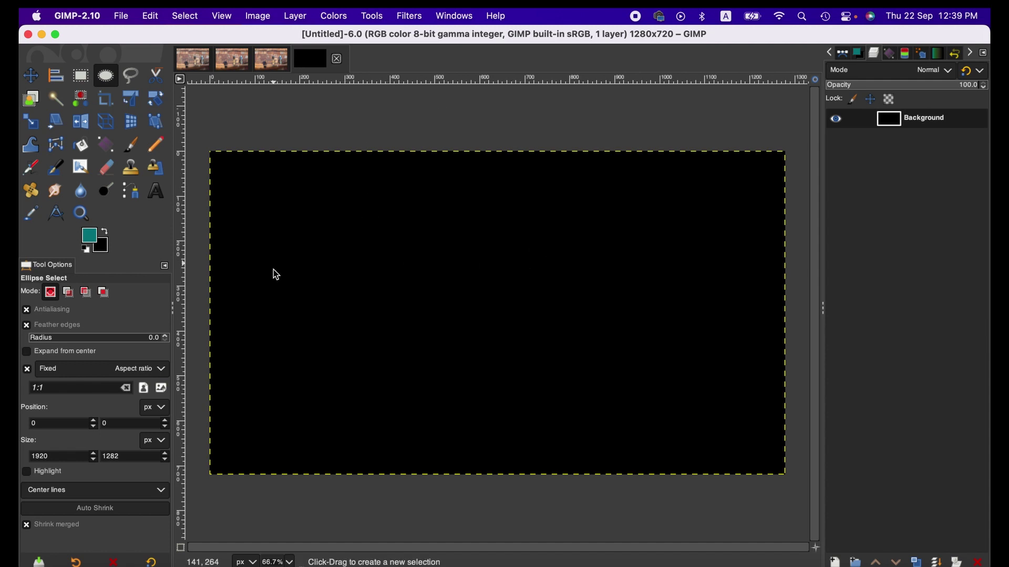
# Step: Reset colours to default black and white, then swap them so white is the foreground
pyautogui.click(86, 249)
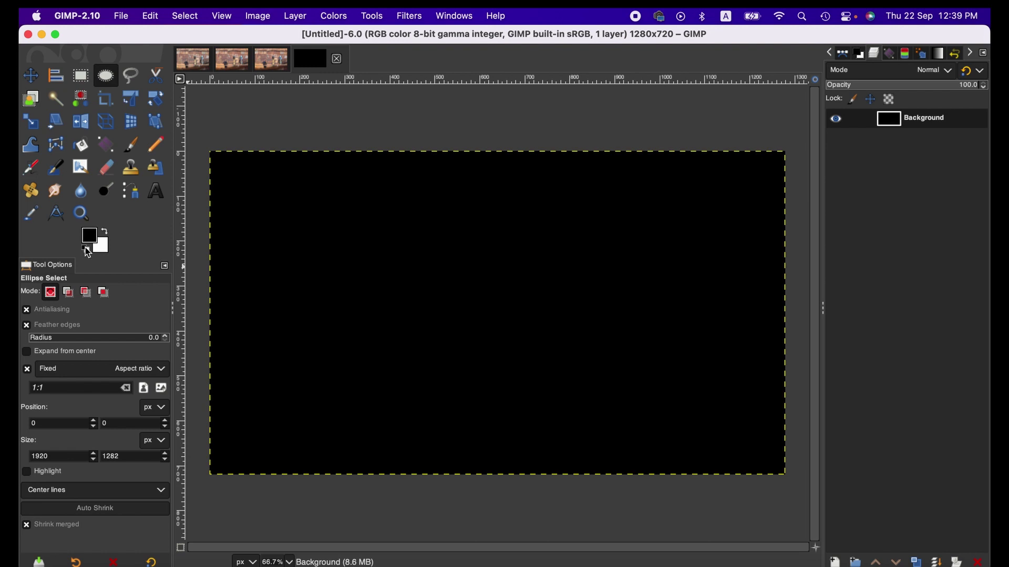
pyautogui.click(104, 231)
pyautogui.click(91, 236)
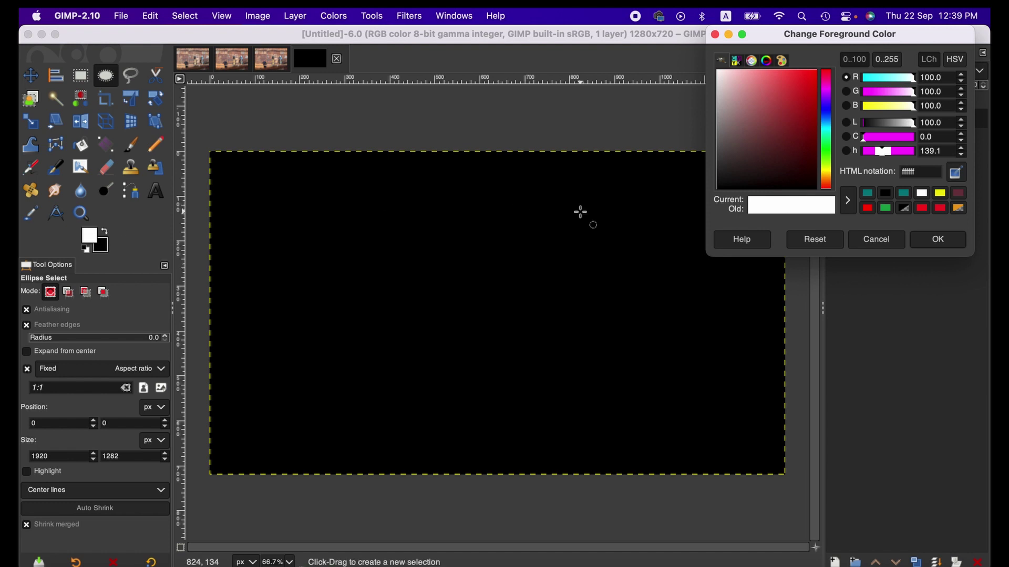
pyautogui.click(878, 242)
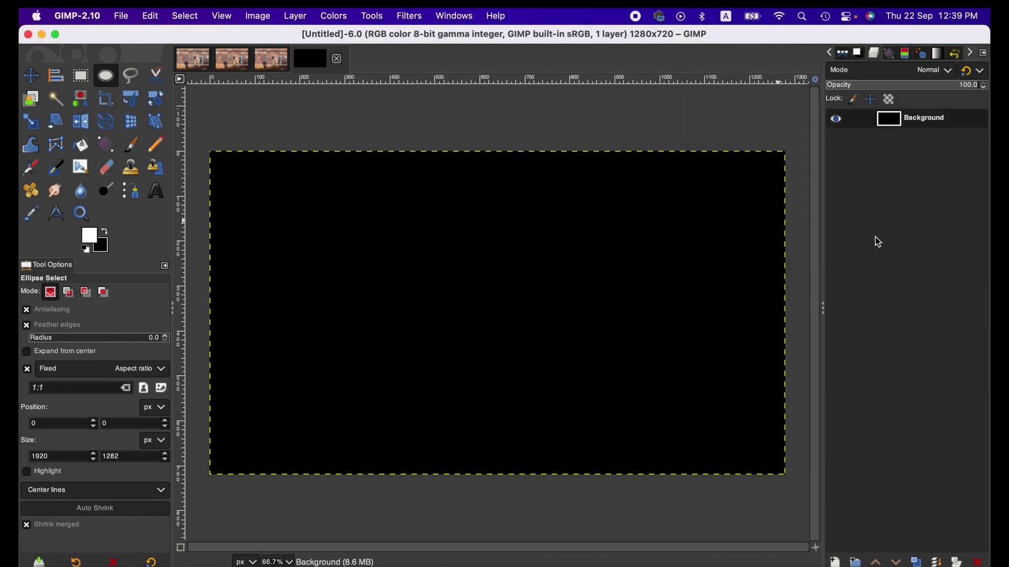
pyautogui.click(91, 240)
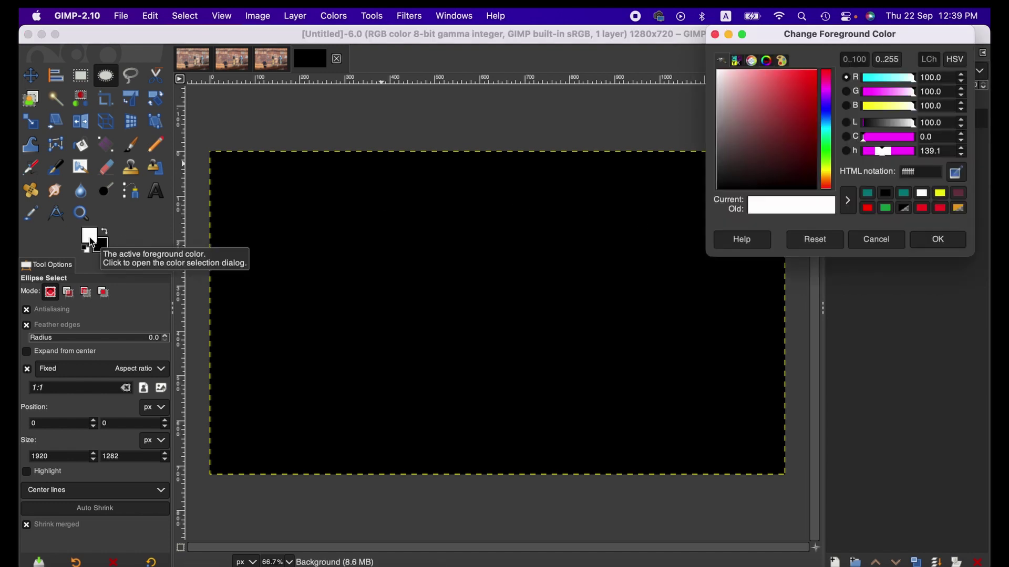
pyautogui.click(878, 240)
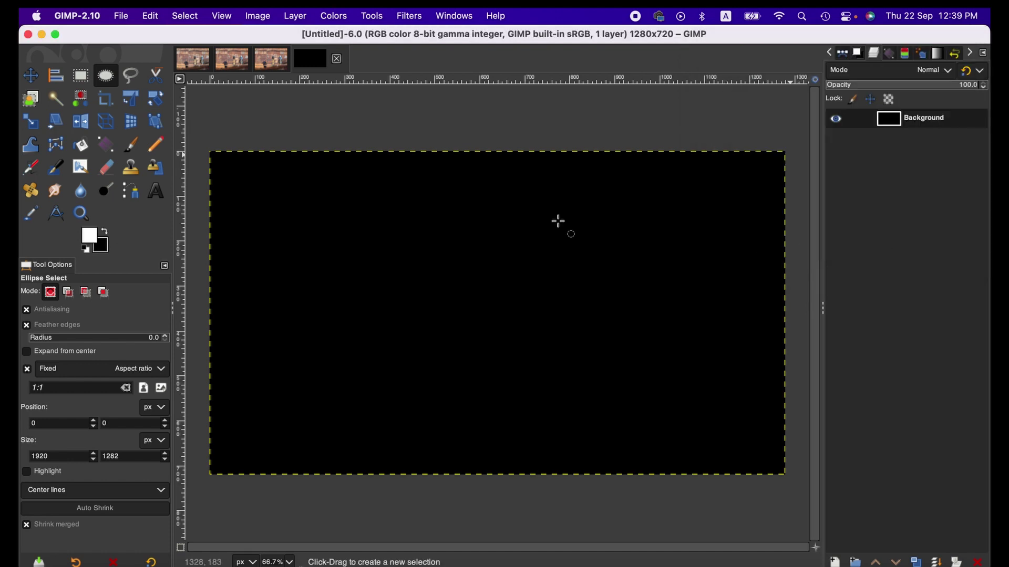
# Step: Bucket-fill the canvas with green, undoing an accidental white fill and swapping colours back
pyautogui.click(90, 152)
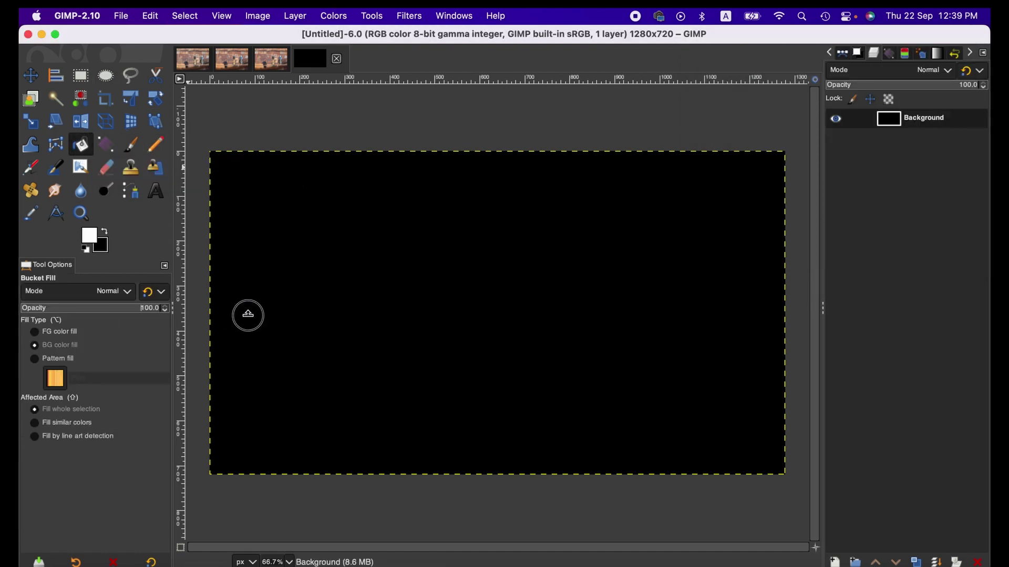
pyautogui.click(376, 239)
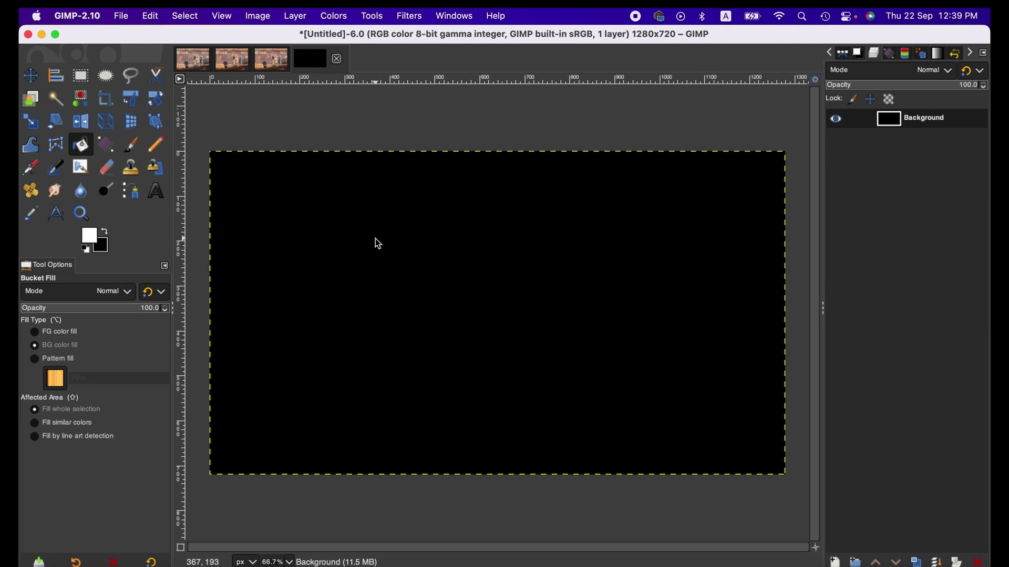
pyautogui.click(106, 230)
pyautogui.click(395, 273)
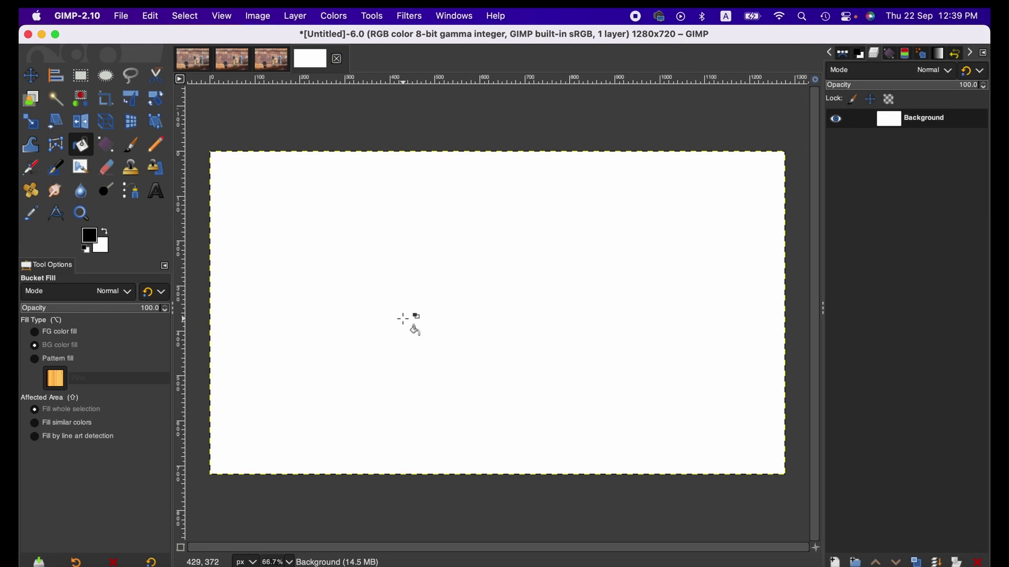
pyautogui.press('super+z')
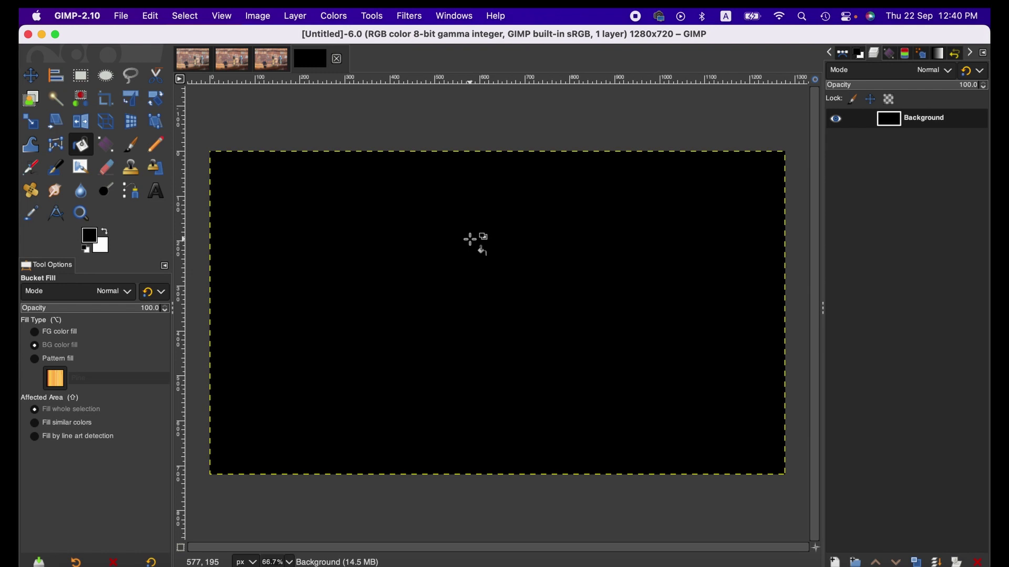
pyautogui.click(103, 231)
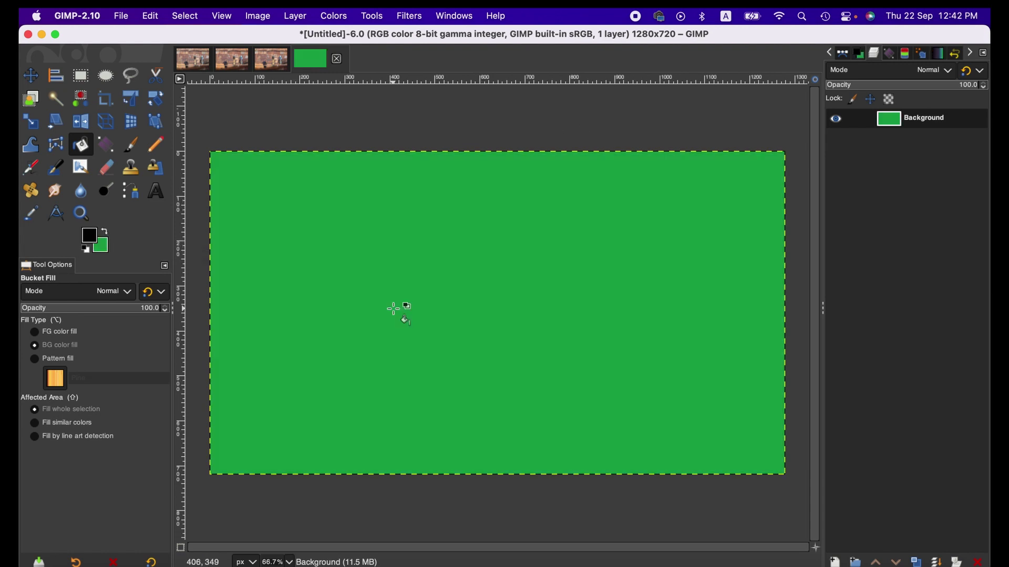
# Step: Set up the Gradient tool with a yellow foreground and the FG to BG (HSV counter-clockwise) gradient
pyautogui.click(106, 149)
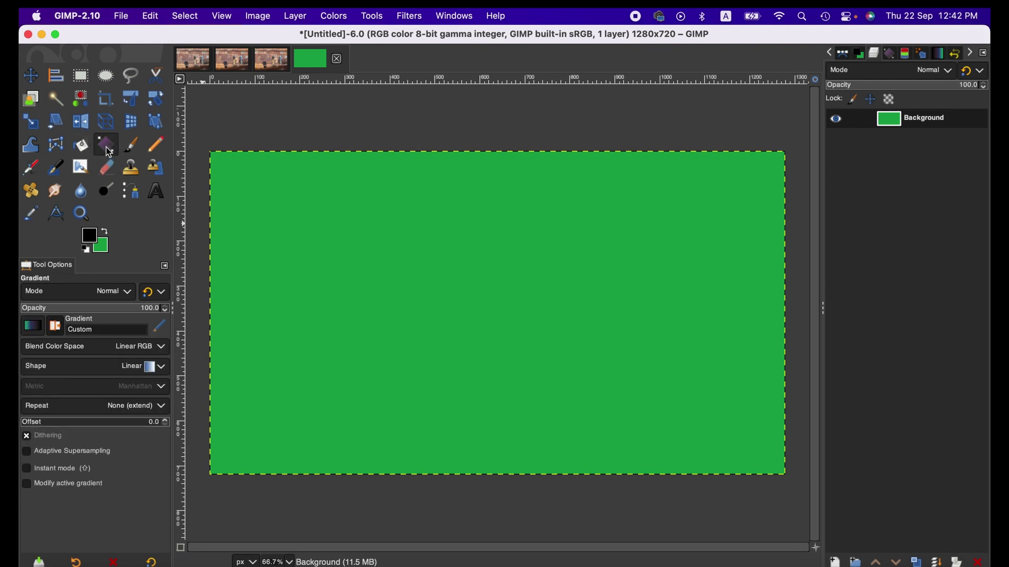
pyautogui.click(90, 236)
pyautogui.click(958, 193)
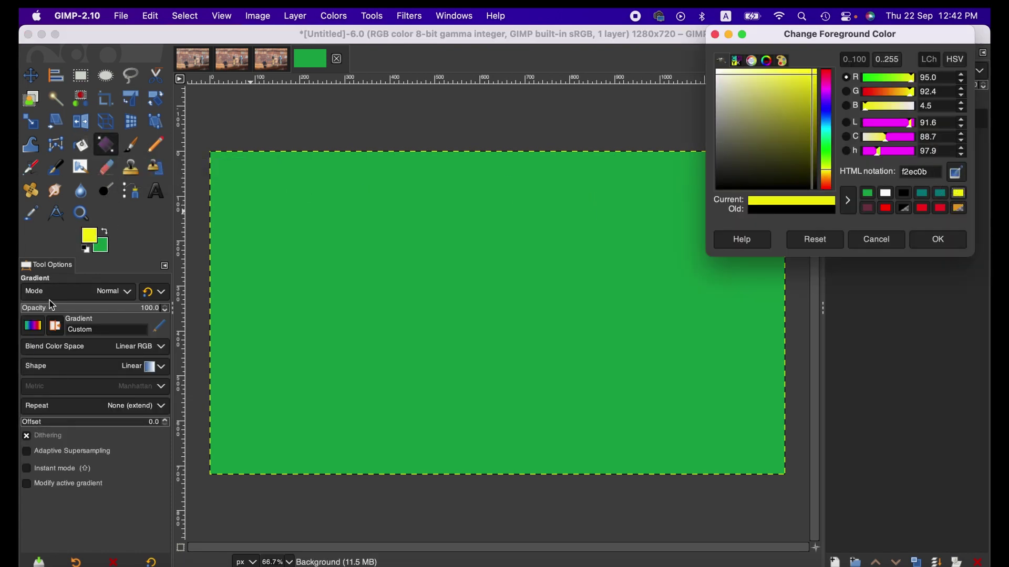
pyautogui.click(33, 326)
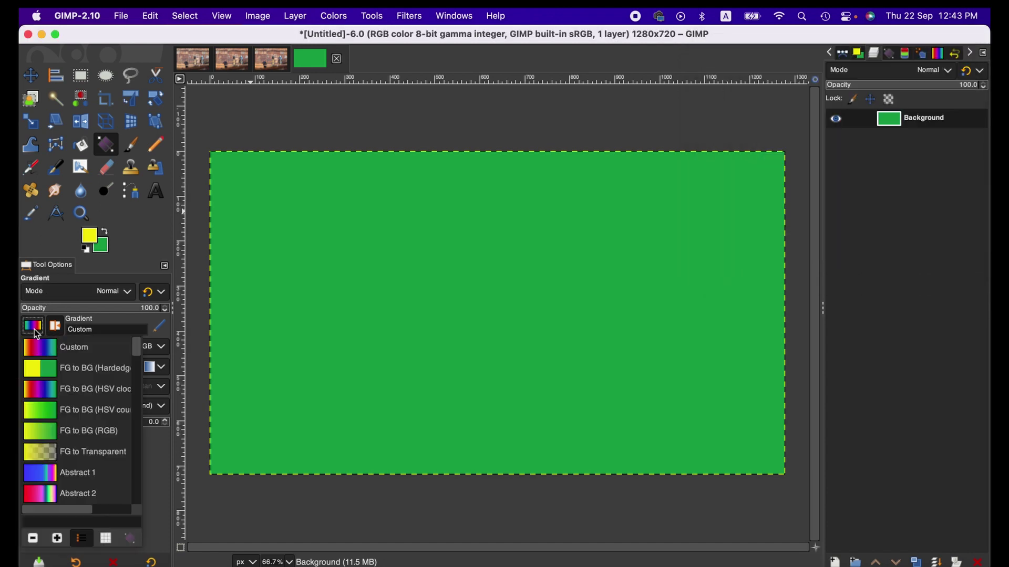
pyautogui.click(86, 415)
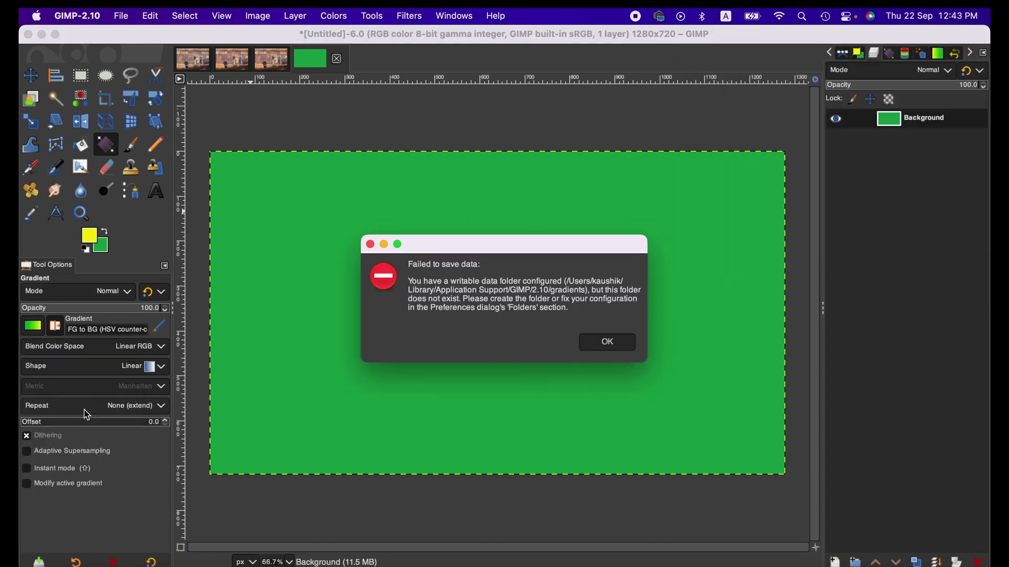
pyautogui.click(612, 343)
# Step: Draw the green-to-yellow gradient, make its shape radial, and zoom to 50%
pyautogui.moveTo(200, 227); pyautogui.dragTo(174, 256)
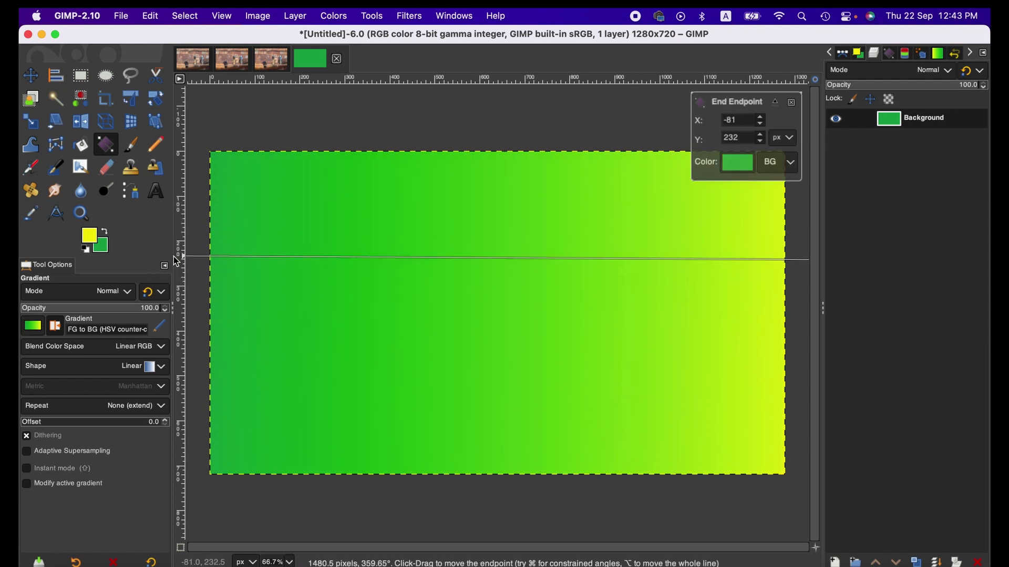
pyautogui.click(158, 367)
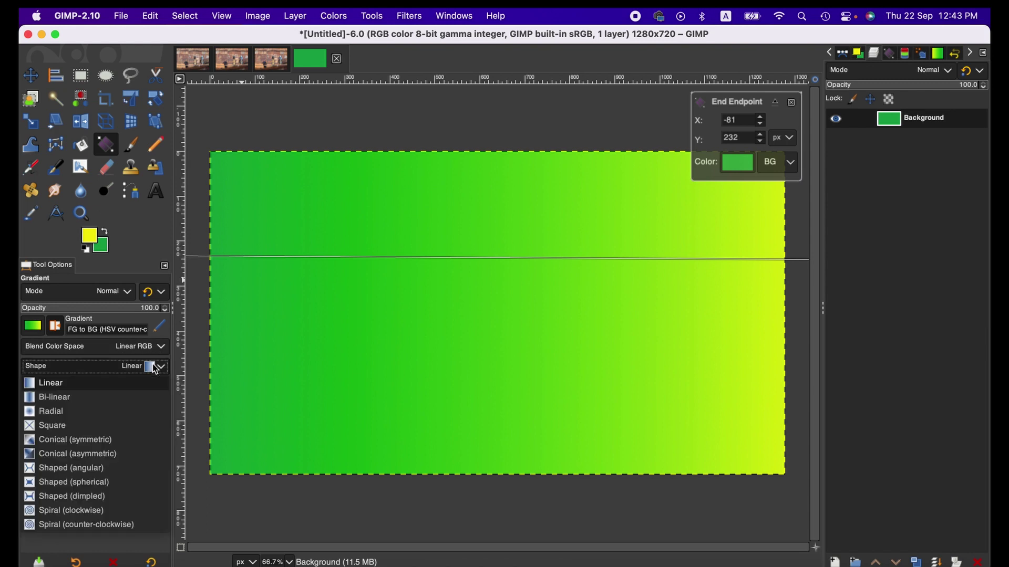
pyautogui.click(51, 412)
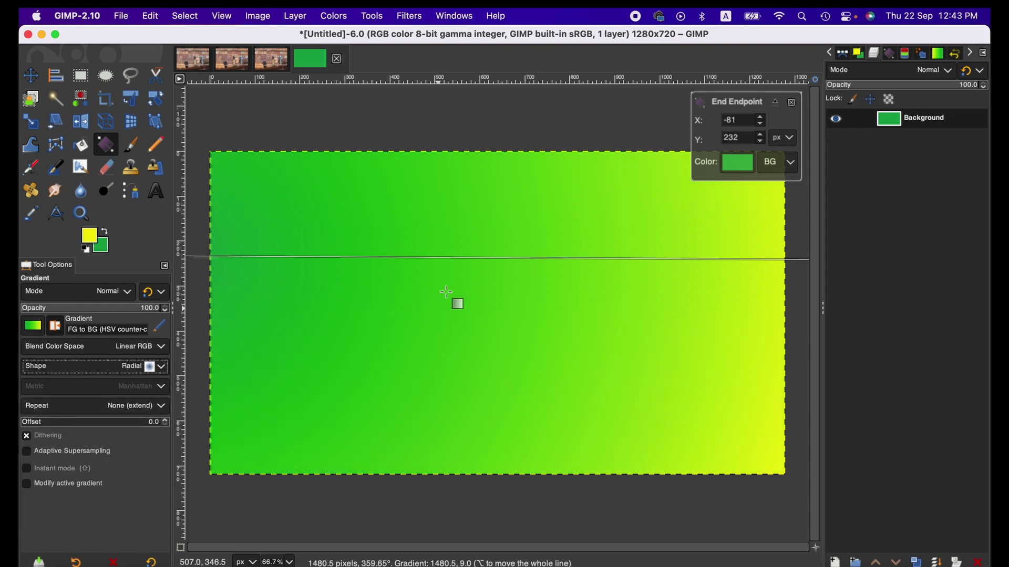
pyautogui.click(287, 561)
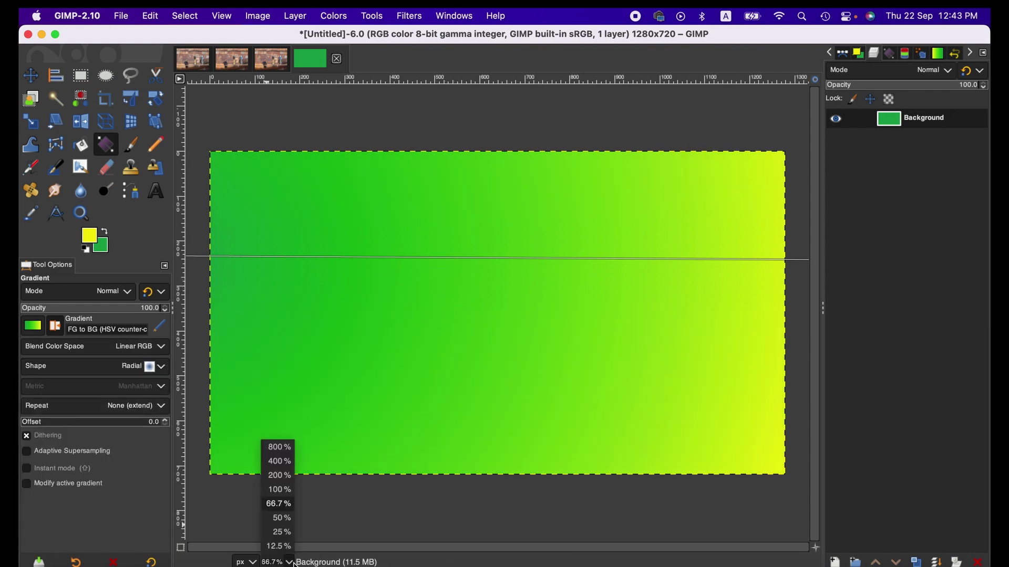
pyautogui.click(284, 522)
# Step: Adjust the gradient's start, end and midpoint so green spreads from the left toward yellow
pyautogui.moveTo(754, 273)
pyautogui.mouseDown()
pyautogui.moveTo(554, 299)
pyautogui.moveTo(763, 284)
pyautogui.mouseUp()
pyautogui.moveTo(255, 270); pyautogui.dragTo(265, 283)
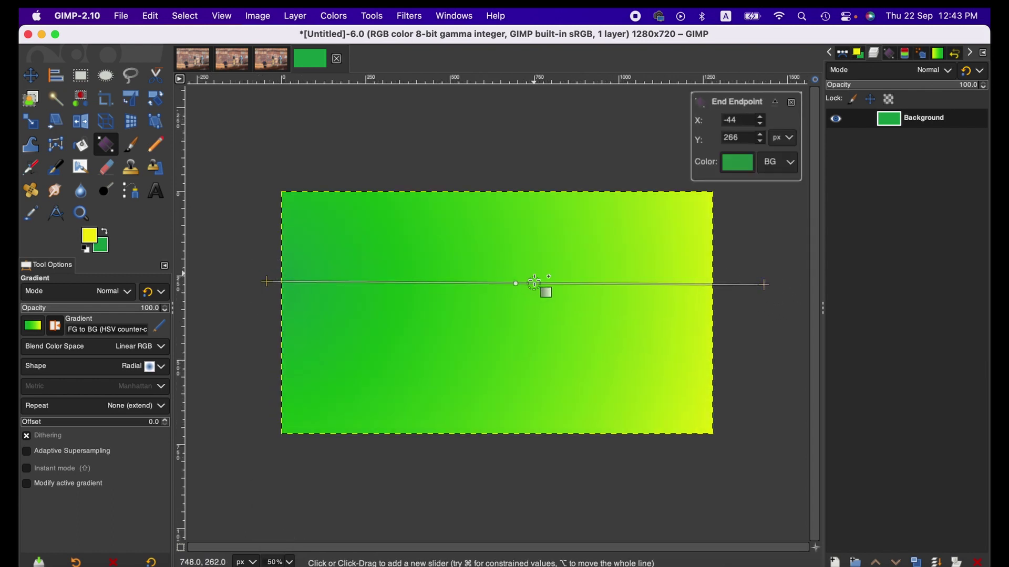
pyautogui.moveTo(526, 284); pyautogui.dragTo(436, 284)
pyautogui.moveTo(266, 282); pyautogui.dragTo(266, 299)
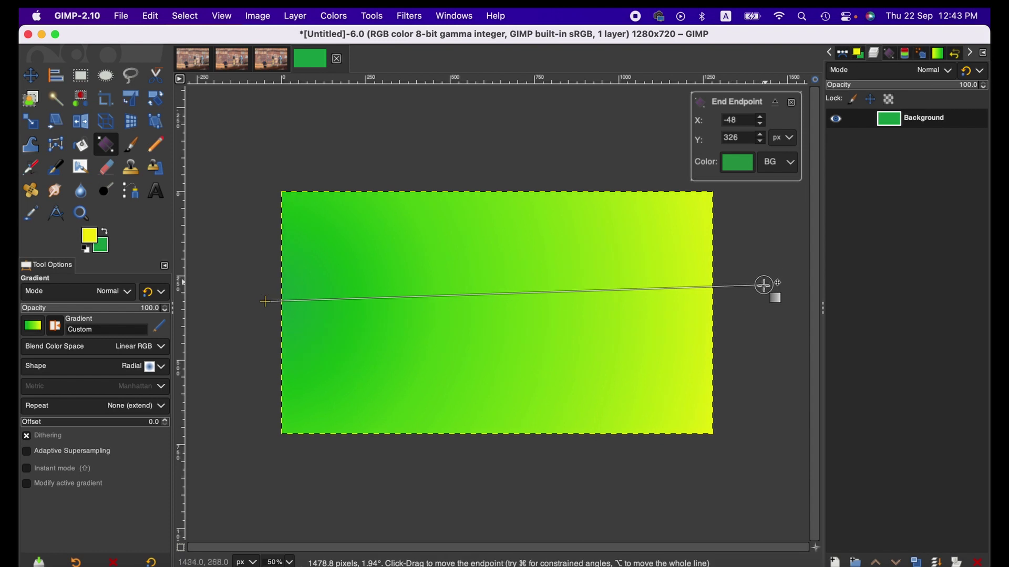
pyautogui.moveTo(764, 284); pyautogui.dragTo(760, 308)
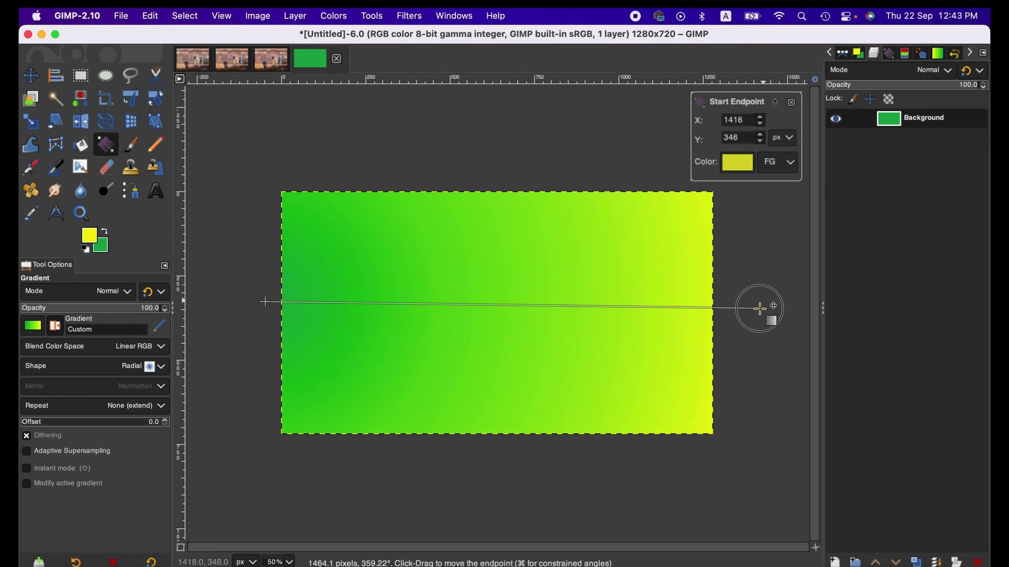
pyautogui.click(790, 102)
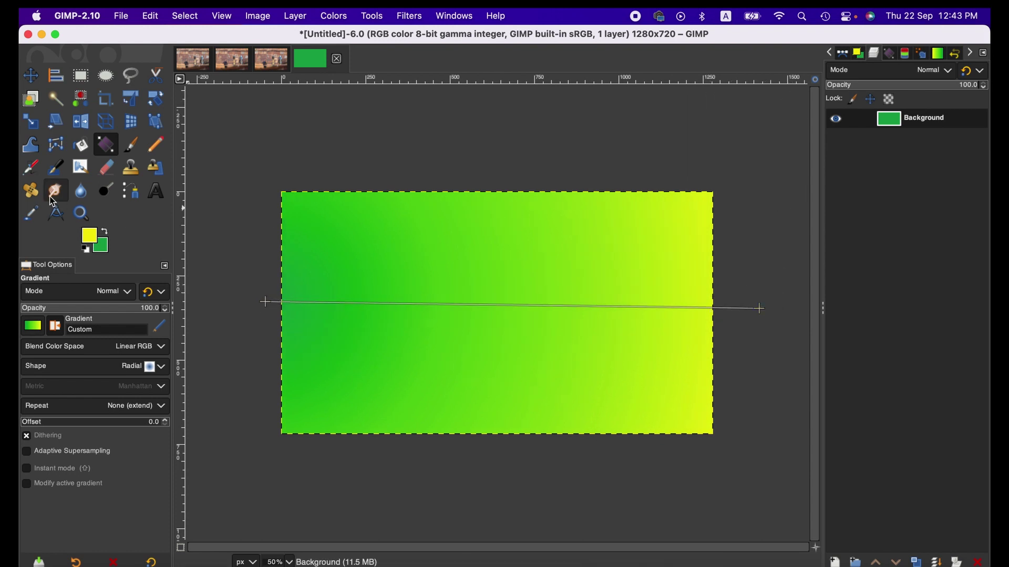
# Step: Add a text box reading 'GIMP TUTORIAL' on one line and 'FOR BEGINNERS' on the next
pyautogui.click(157, 191)
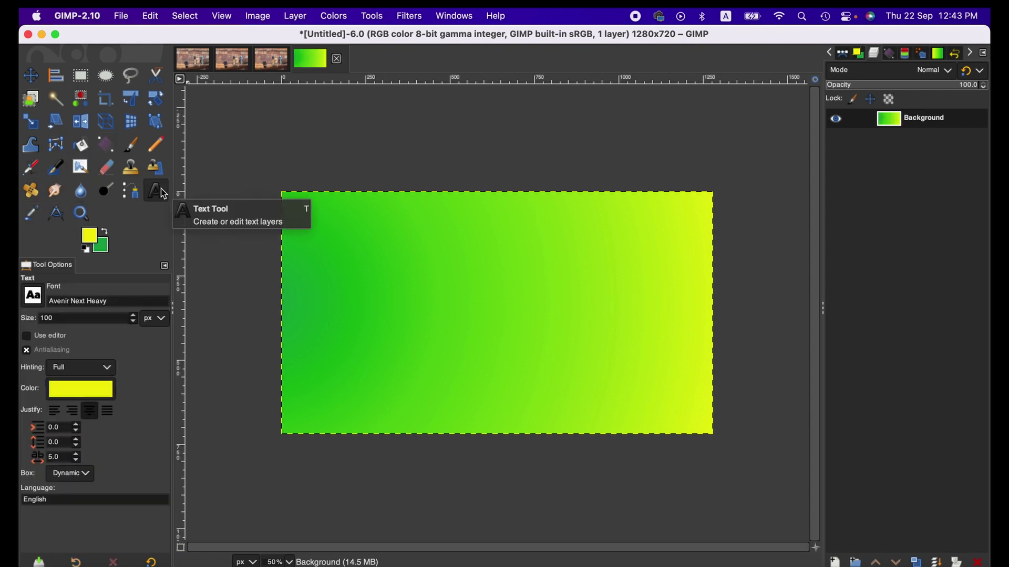
pyautogui.click(360, 285)
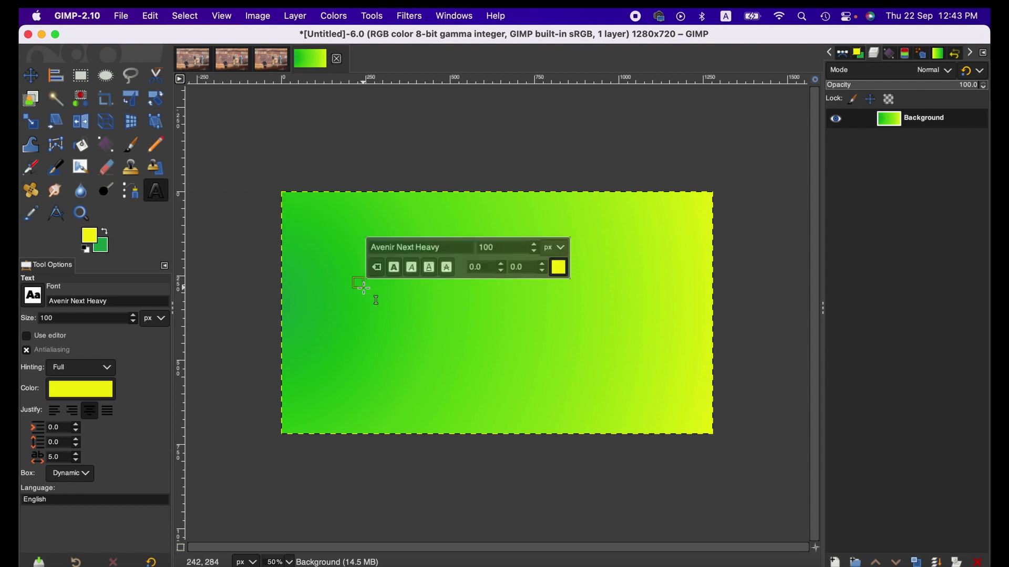
pyautogui.write('GIM')
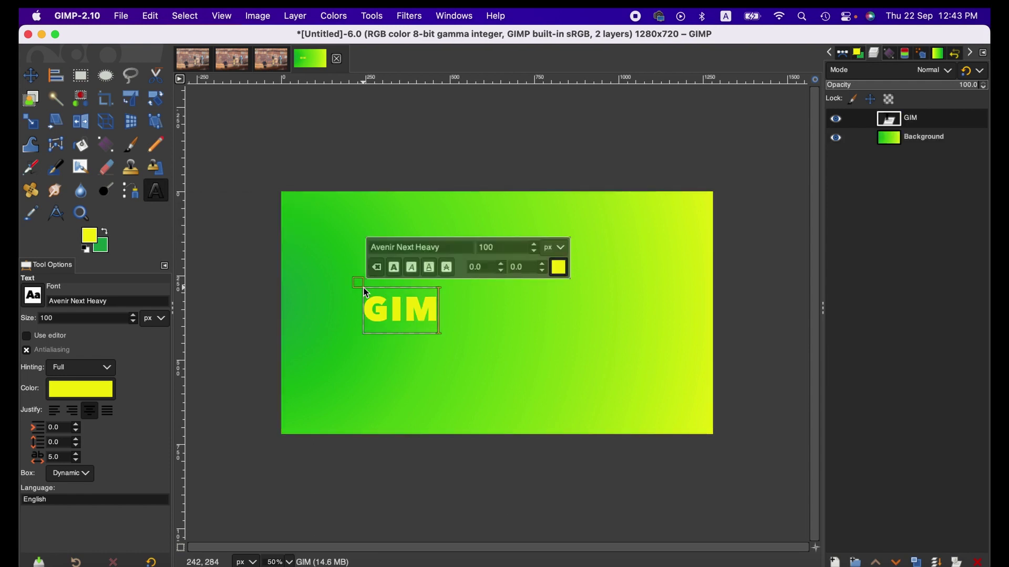
pyautogui.write('P TUTORIAL')
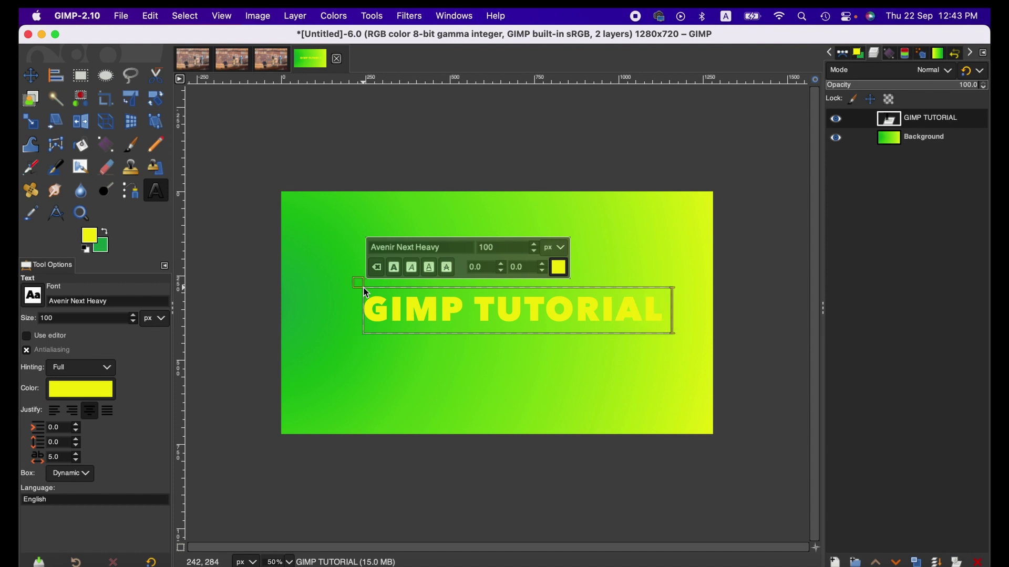
pyautogui.press('Return')
pyautogui.write('FOR BEG')
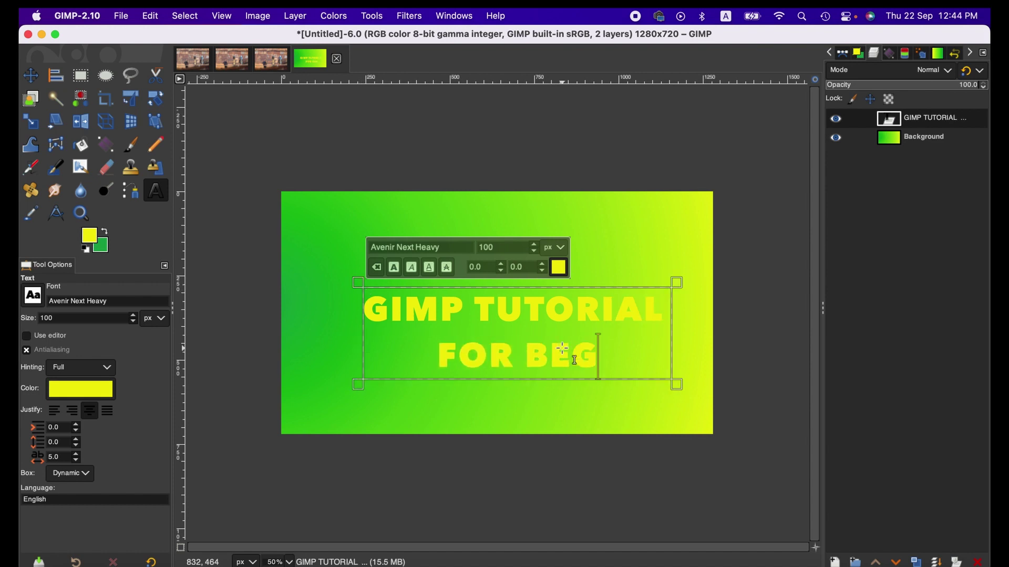
pyautogui.write('INNERS')
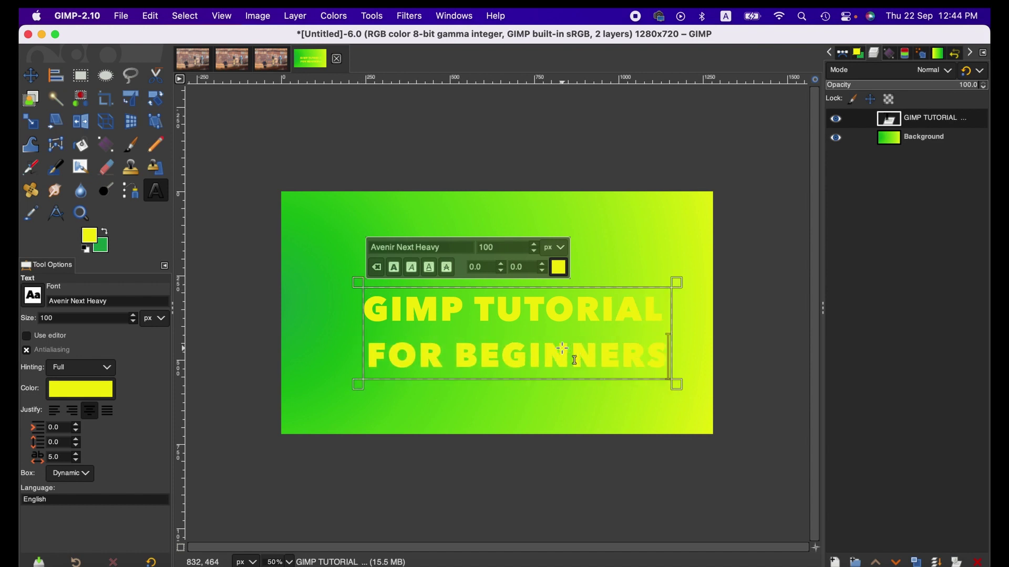
pyautogui.click(945, 138)
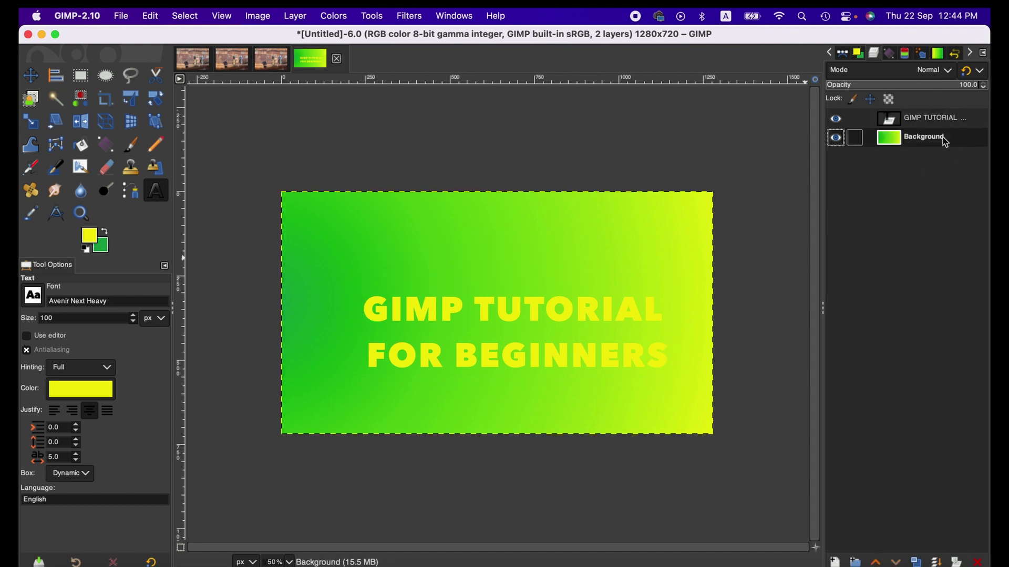
# Step: Set the 'GIMP TUTORIAL' line's font size to 60 px
pyautogui.tripleClick(493, 360)
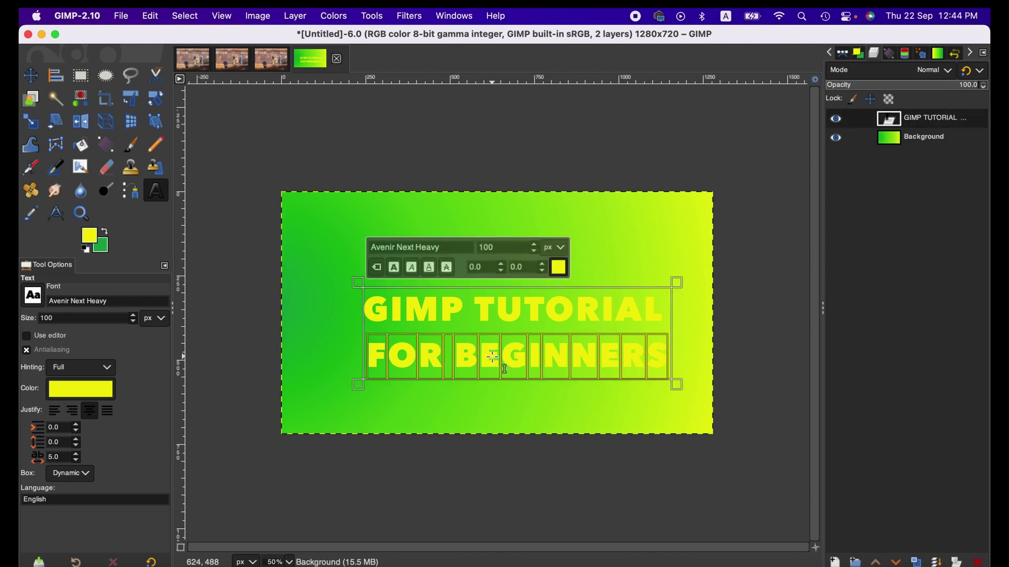
pyautogui.tripleClick(509, 307)
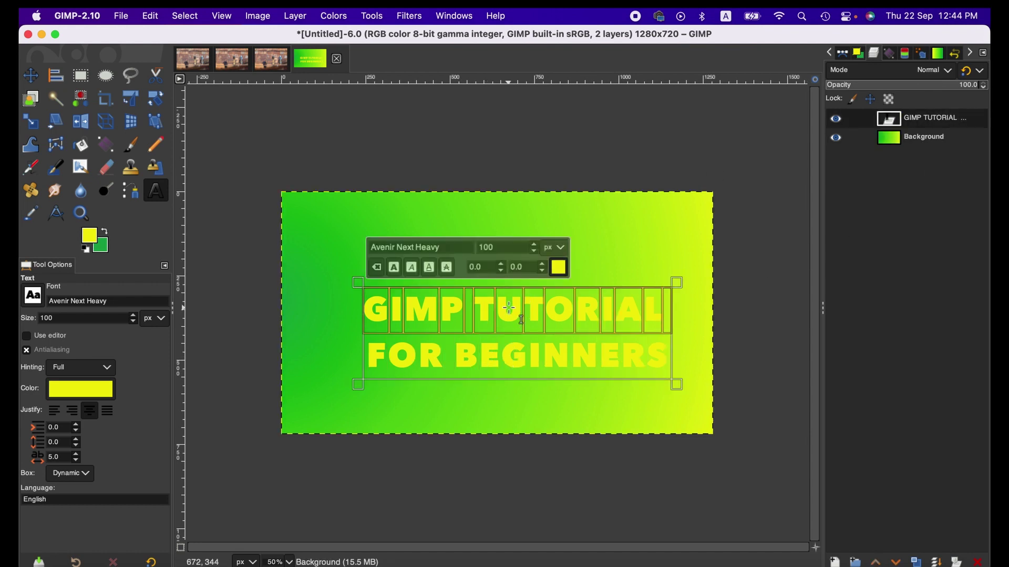
pyautogui.click(502, 248)
pyautogui.doubleClick(502, 248)
pyautogui.write('7')
pyautogui.press('Return')
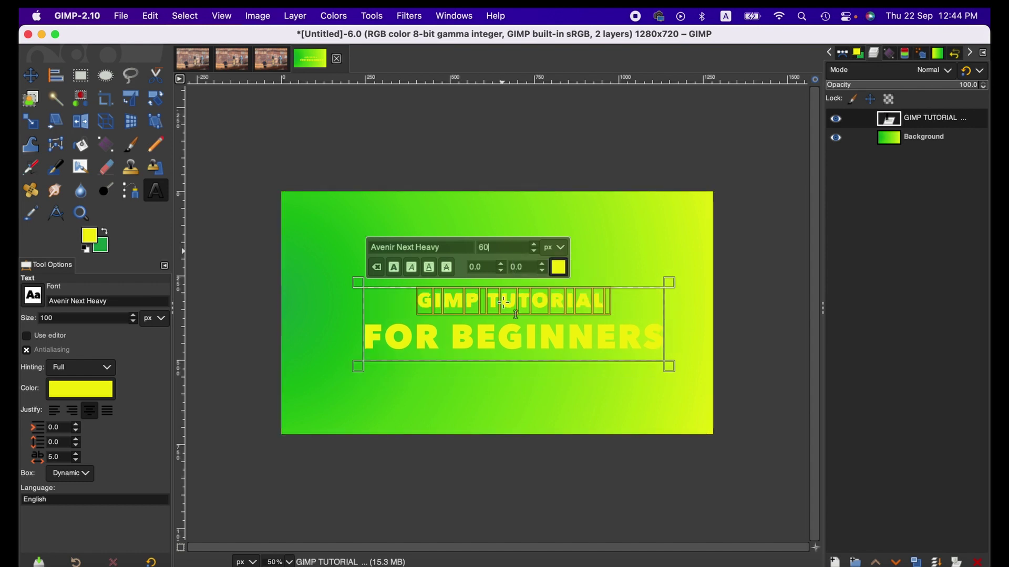
# Step: Colour the 'GIMP TUTORIAL' line black
pyautogui.tripleClick(484, 332)
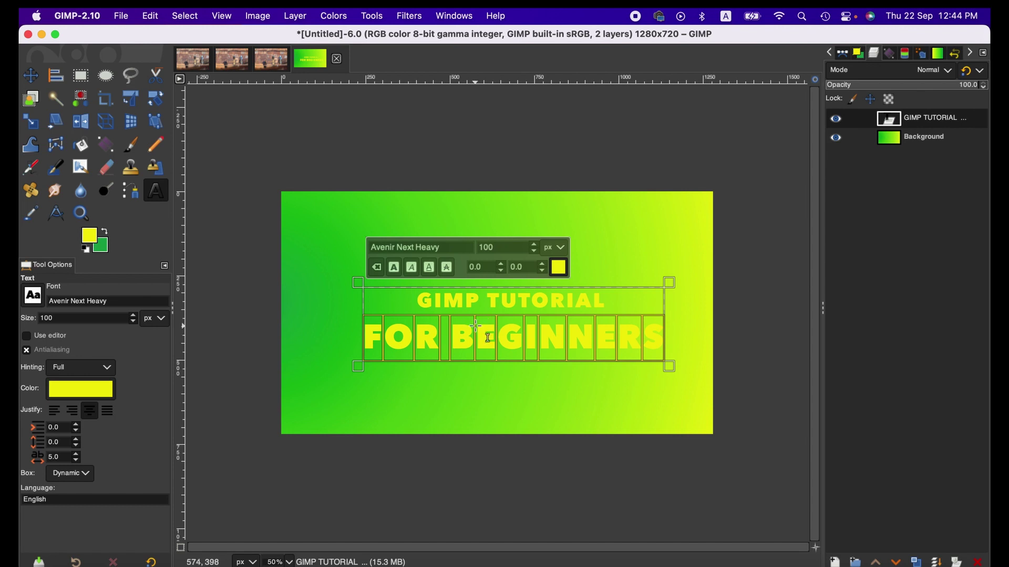
pyautogui.tripleClick(523, 304)
pyautogui.click(554, 272)
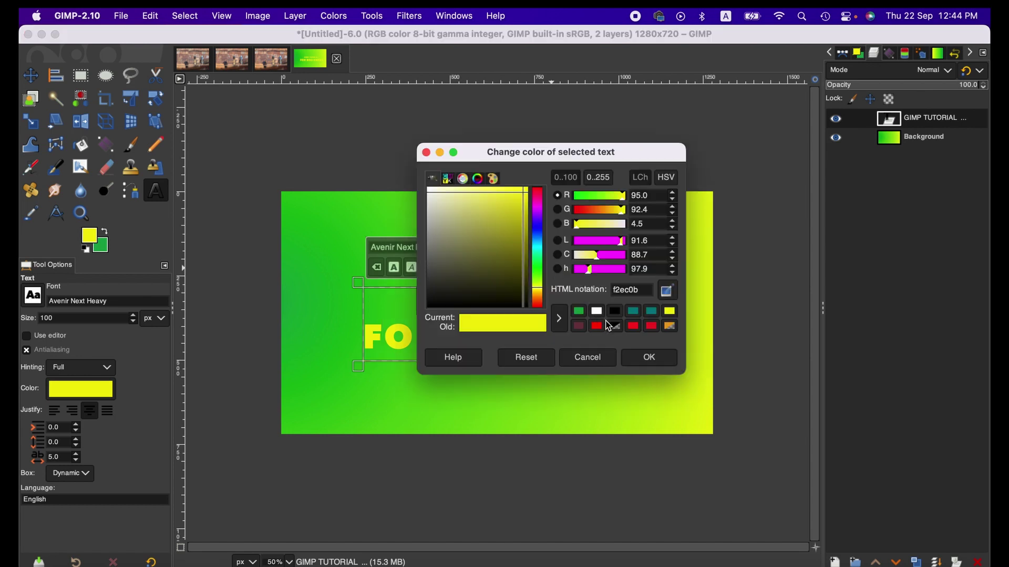
pyautogui.click(613, 314)
pyautogui.click(643, 355)
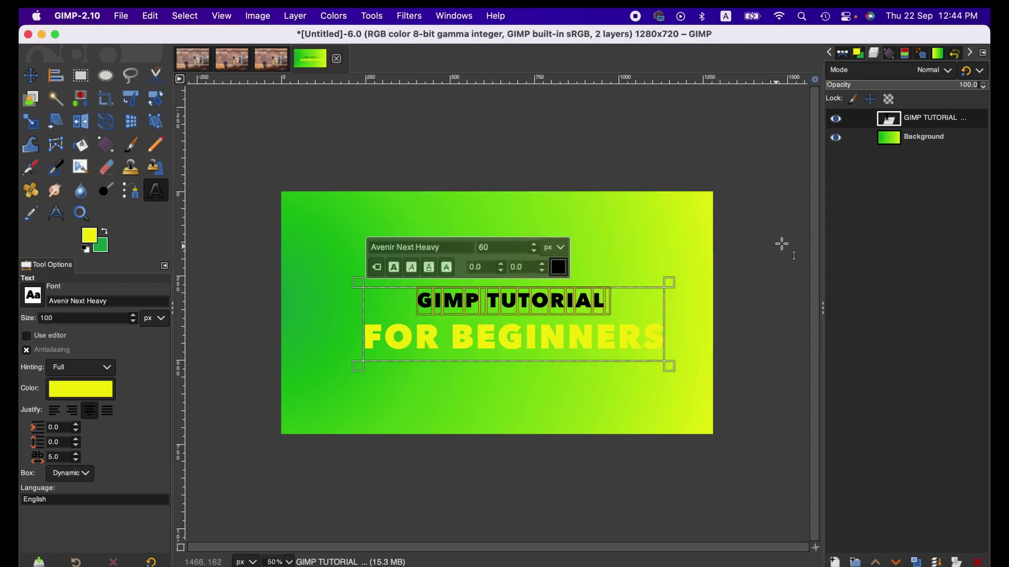
pyautogui.click(919, 145)
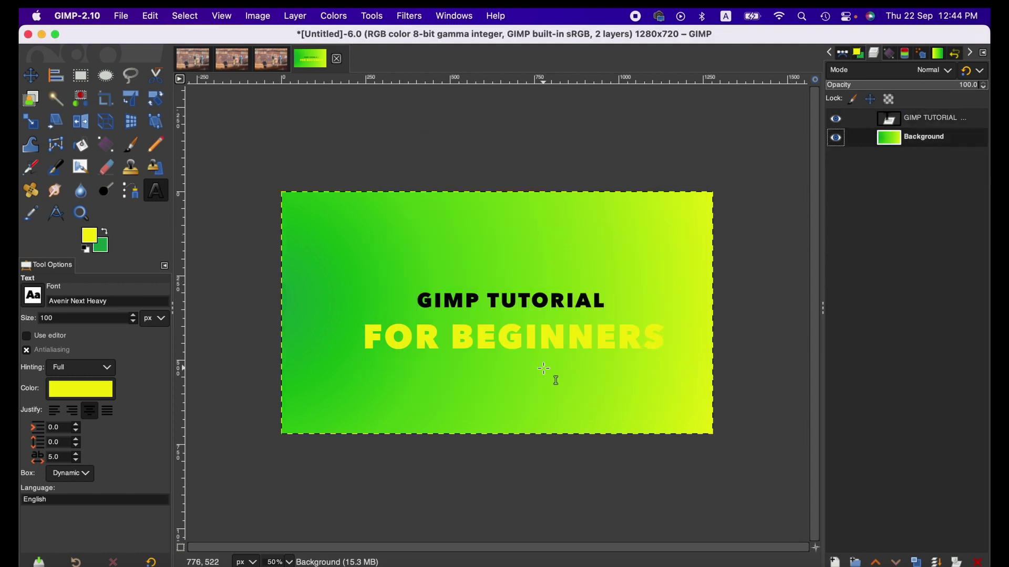
# Step: Colour the 'FOR BEGINNERS' line white
pyautogui.click(532, 346)
pyautogui.tripleClick(531, 346)
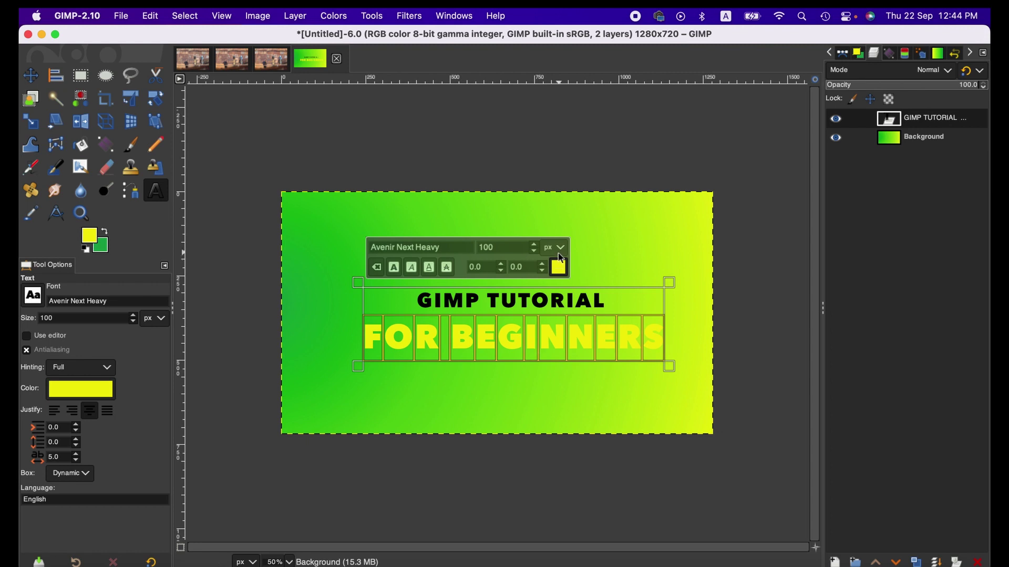
pyautogui.click(558, 271)
pyautogui.click(621, 313)
pyautogui.click(655, 358)
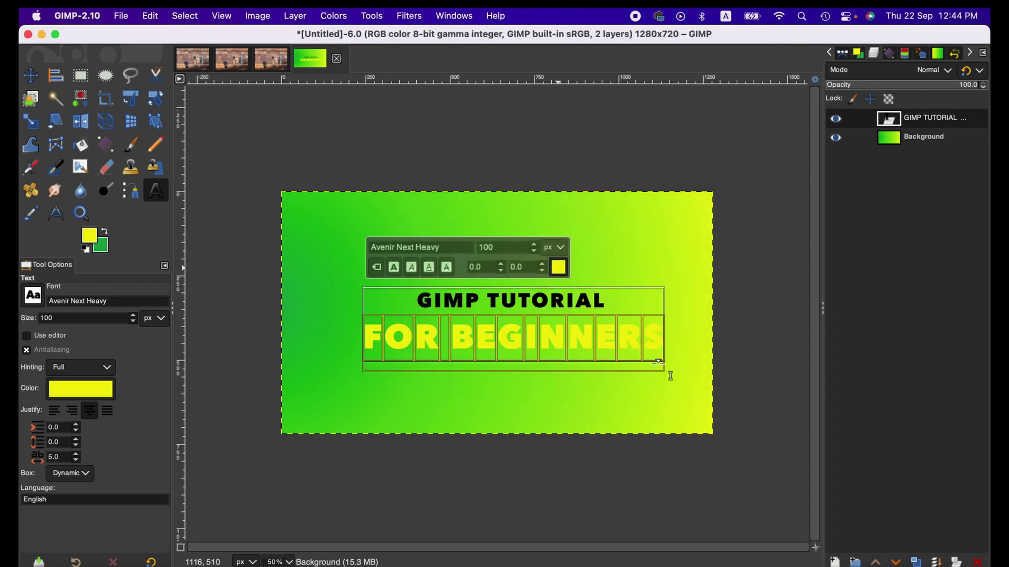
pyautogui.click(903, 145)
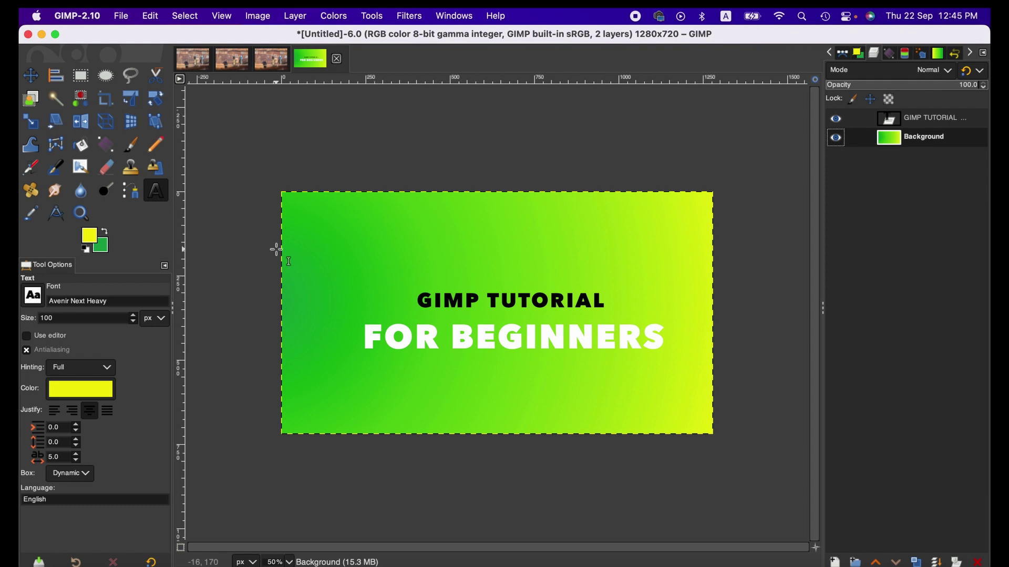
pyautogui.click(56, 75)
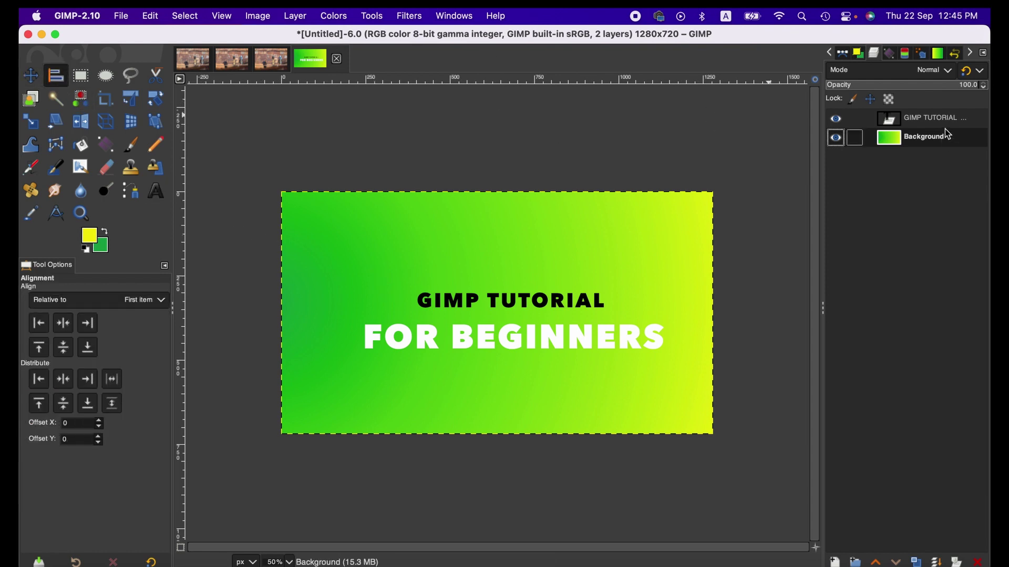
# Step: Align the text layer relative to the image, centred horizontally and vertically
pyautogui.click(555, 310)
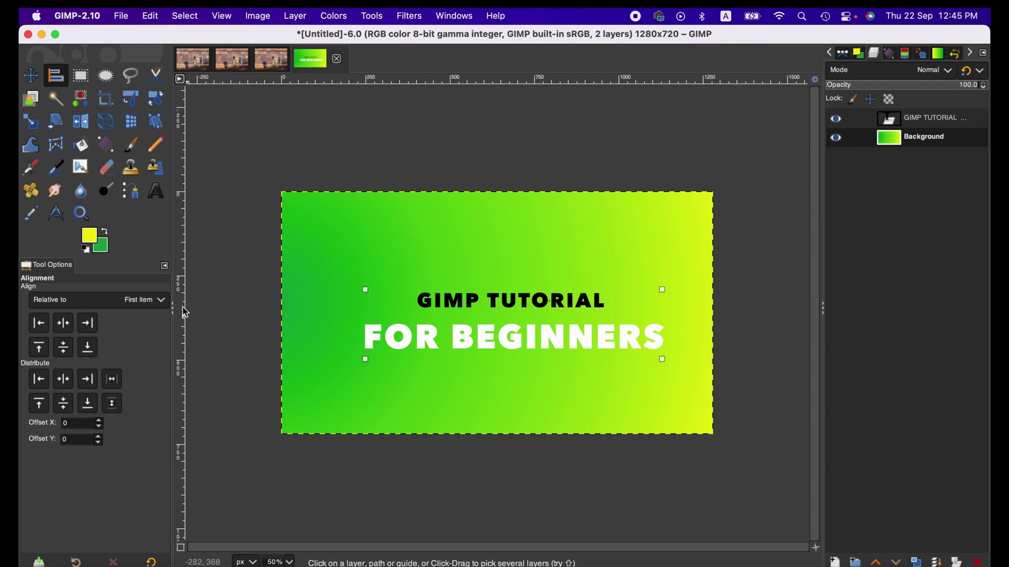
pyautogui.click(142, 299)
pyautogui.click(110, 328)
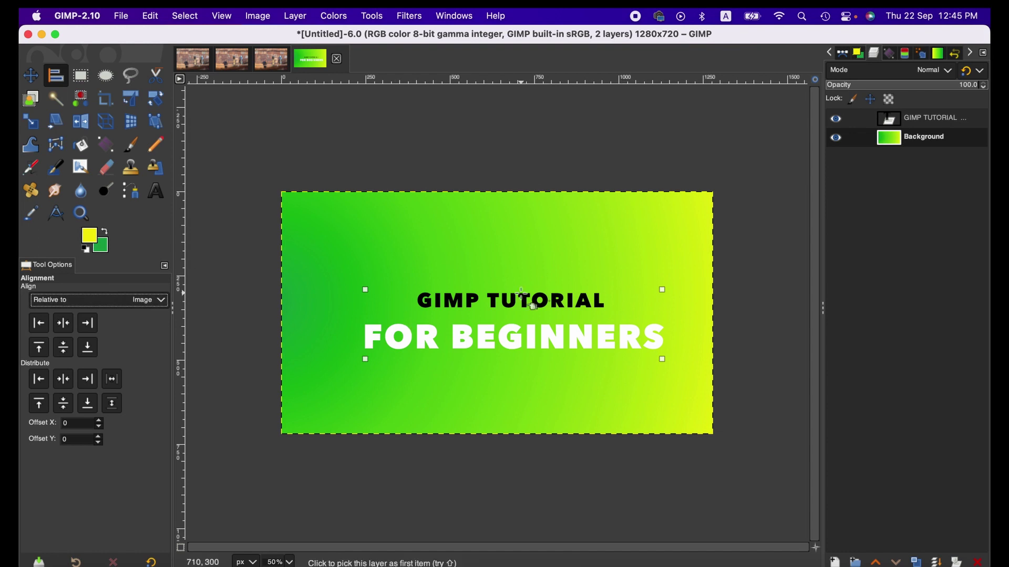
pyautogui.click(64, 323)
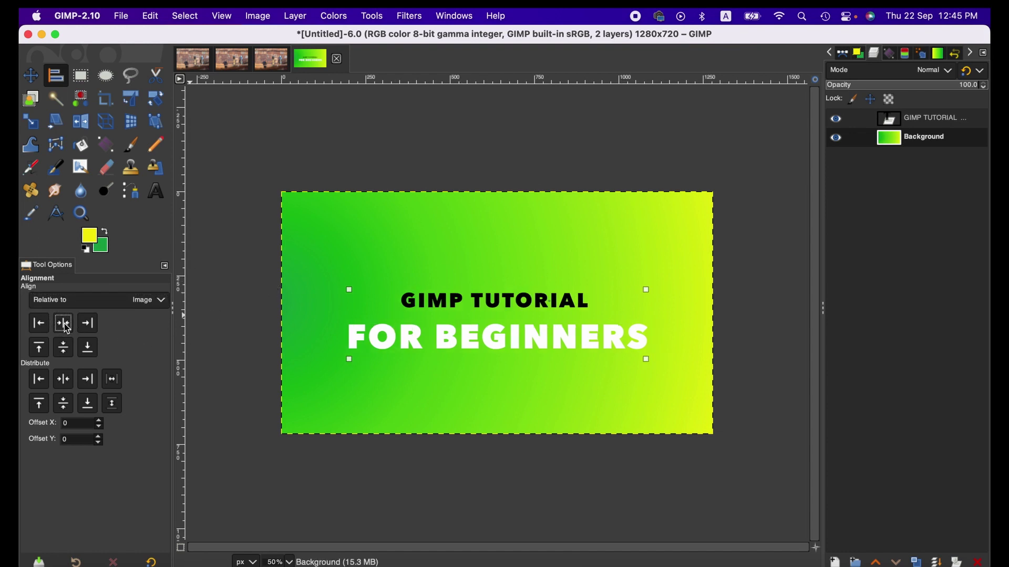
pyautogui.click(64, 347)
pyautogui.click(924, 118)
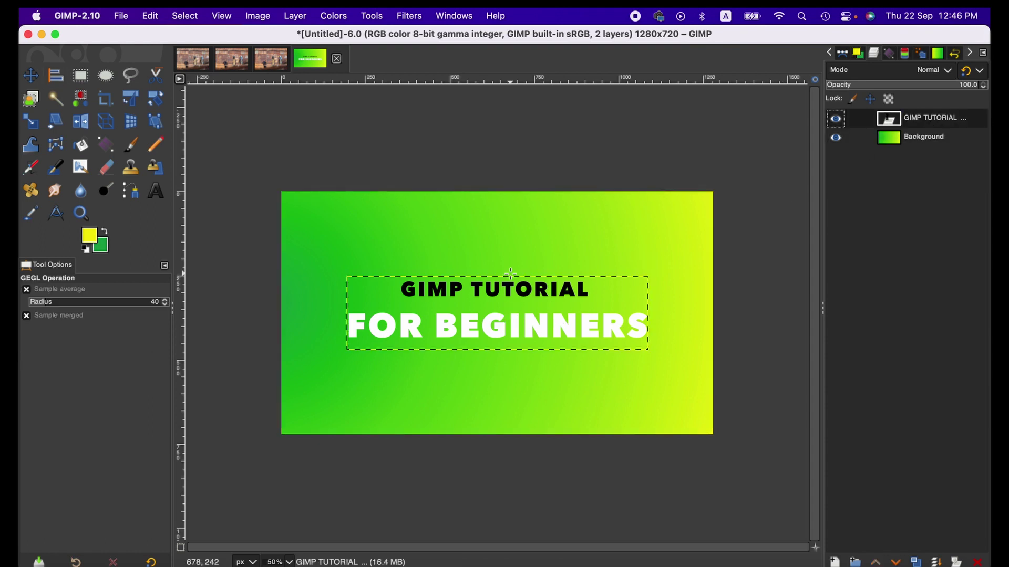
# Step: Open Filters > Light and Shadow > Drop Shadow for the title text layer
pyautogui.click(402, 12)
pyautogui.moveTo(441, 148)
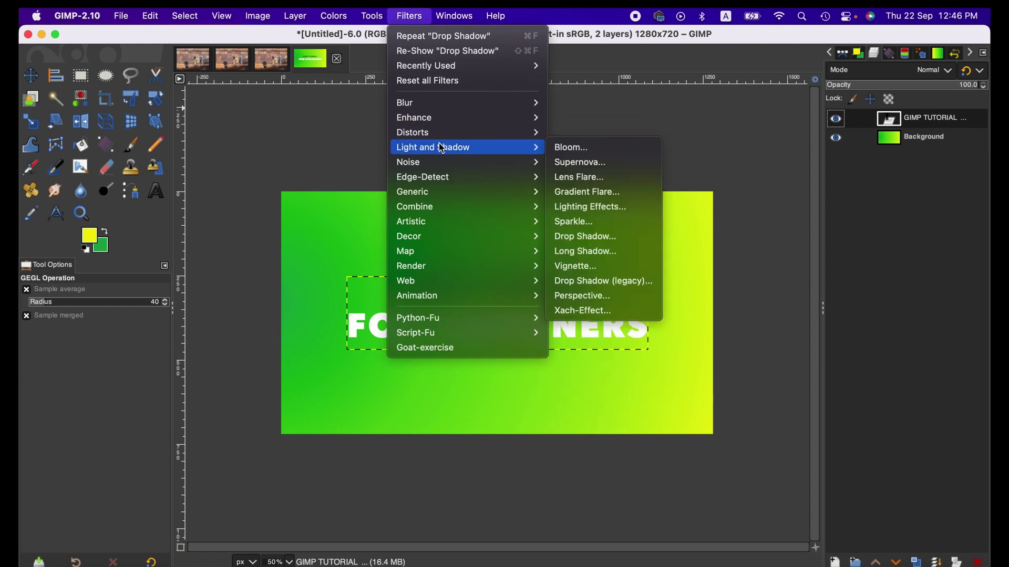
pyautogui.click(599, 237)
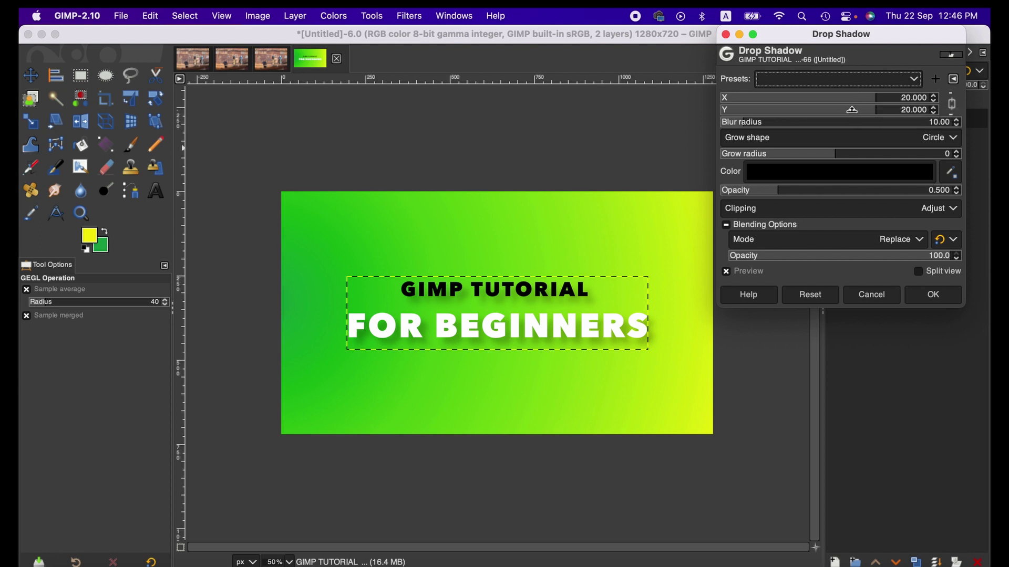
# Step: Set the title's drop shadow to offset 9.351, blur radius 16.77, grow radius -1 and opacity 0.667
pyautogui.click(850, 95)
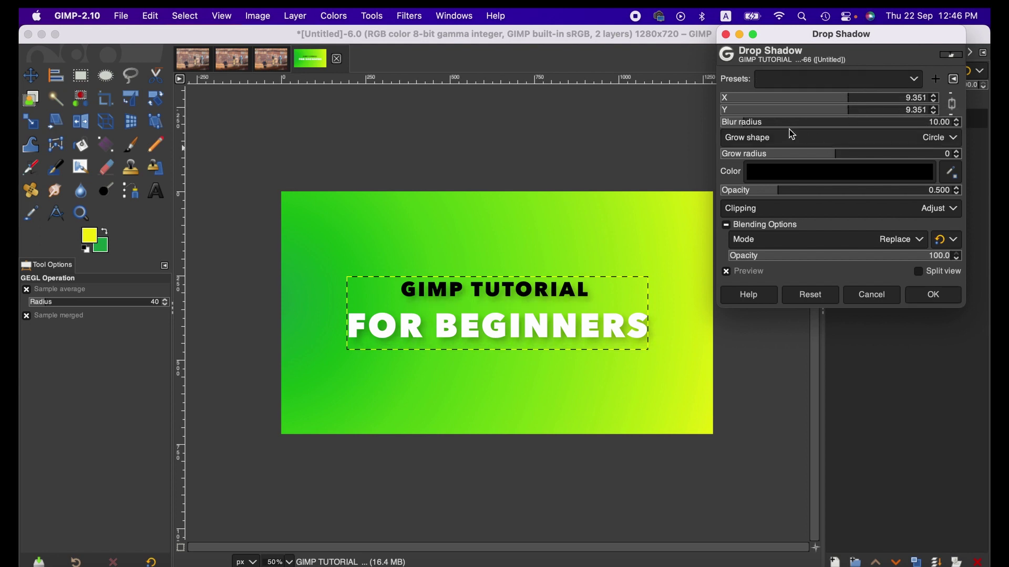
pyautogui.click(767, 121)
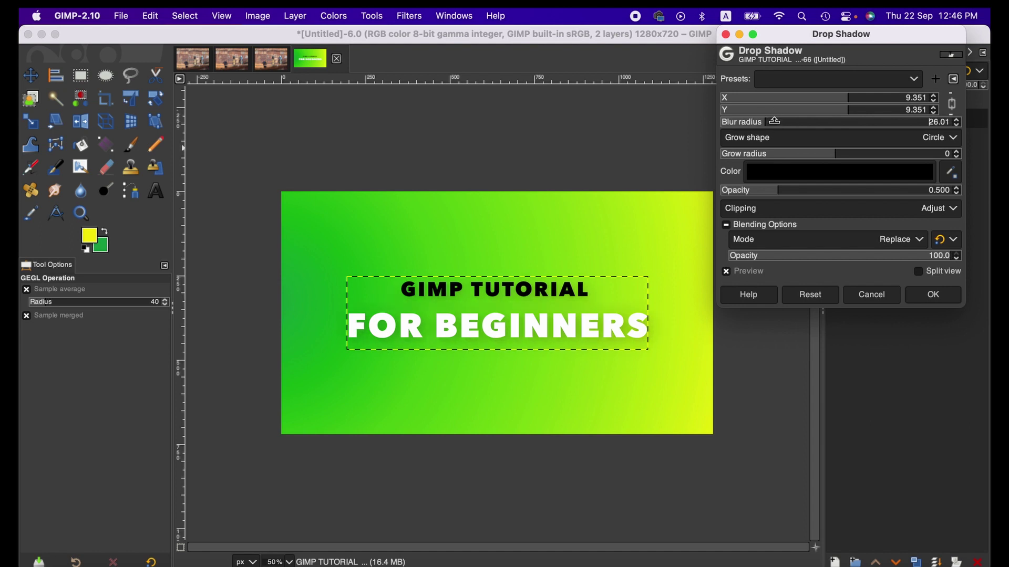
pyautogui.moveTo(774, 121); pyautogui.dragTo(775, 120)
pyautogui.click(863, 153)
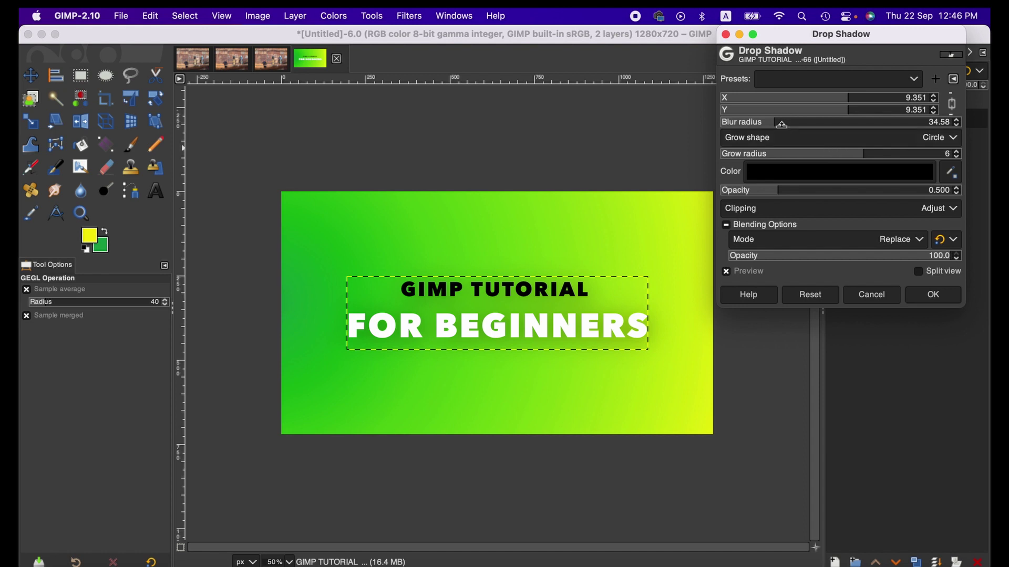
pyautogui.click(759, 122)
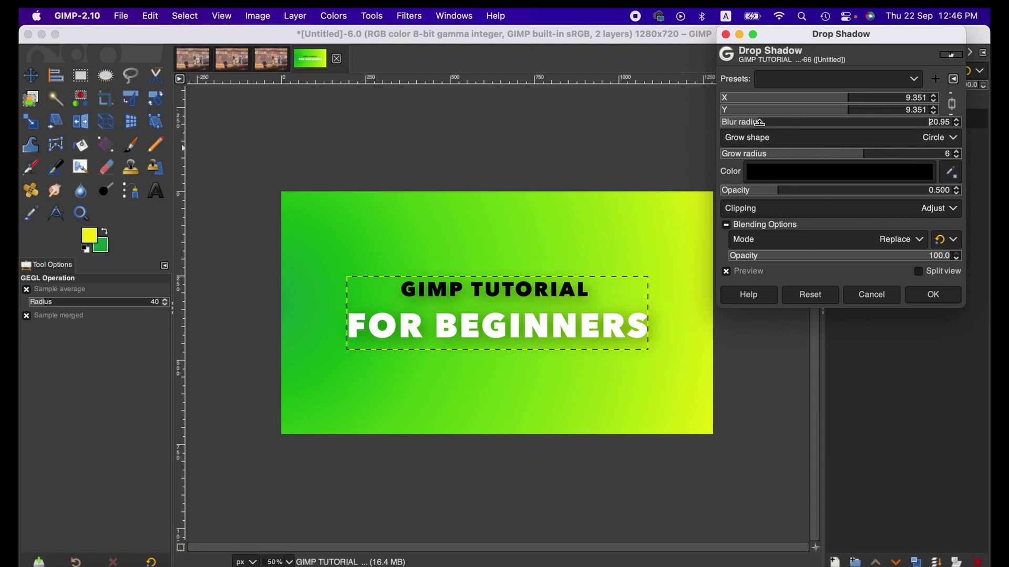
pyautogui.moveTo(763, 119)
pyautogui.mouseDown()
pyautogui.moveTo(745, 121)
pyautogui.moveTo(767, 121)
pyautogui.mouseUp()
pyautogui.click(880, 154)
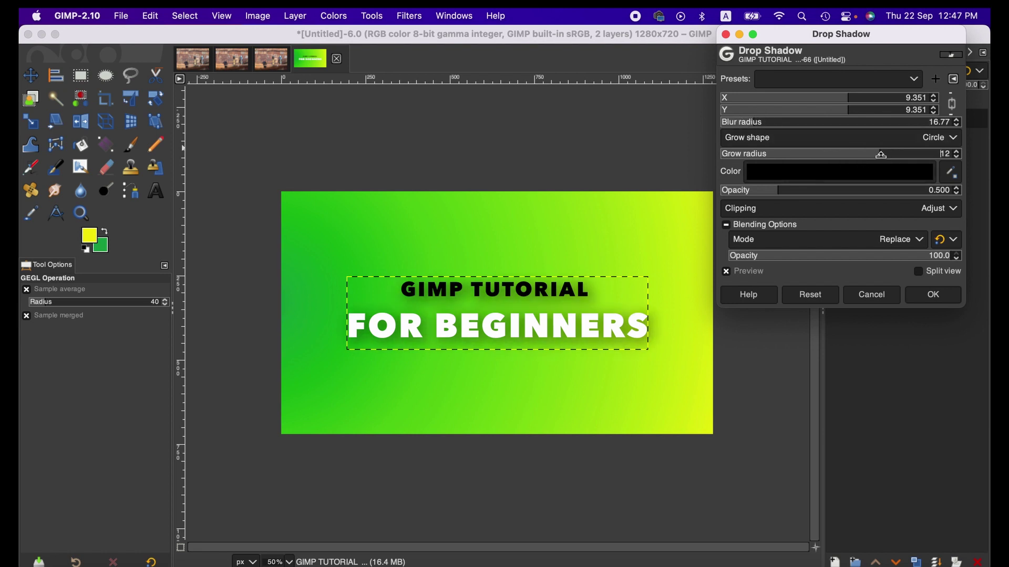
pyautogui.moveTo(862, 153); pyautogui.dragTo(826, 153)
pyautogui.click(797, 187)
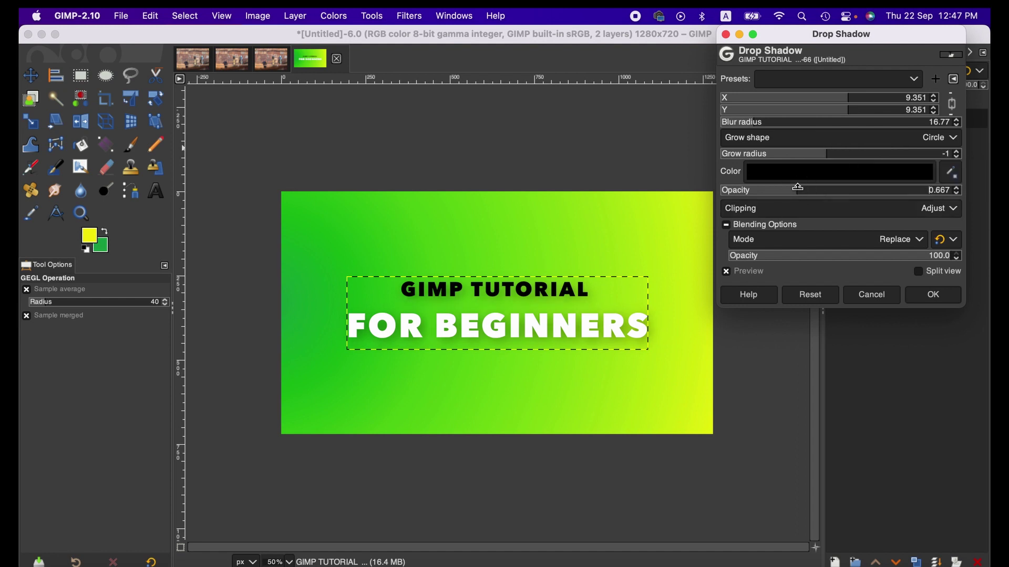
# Step: Try white, red, green, teal and yellow shadow colours, settle on black, and apply the drop shadow
pyautogui.click(838, 174)
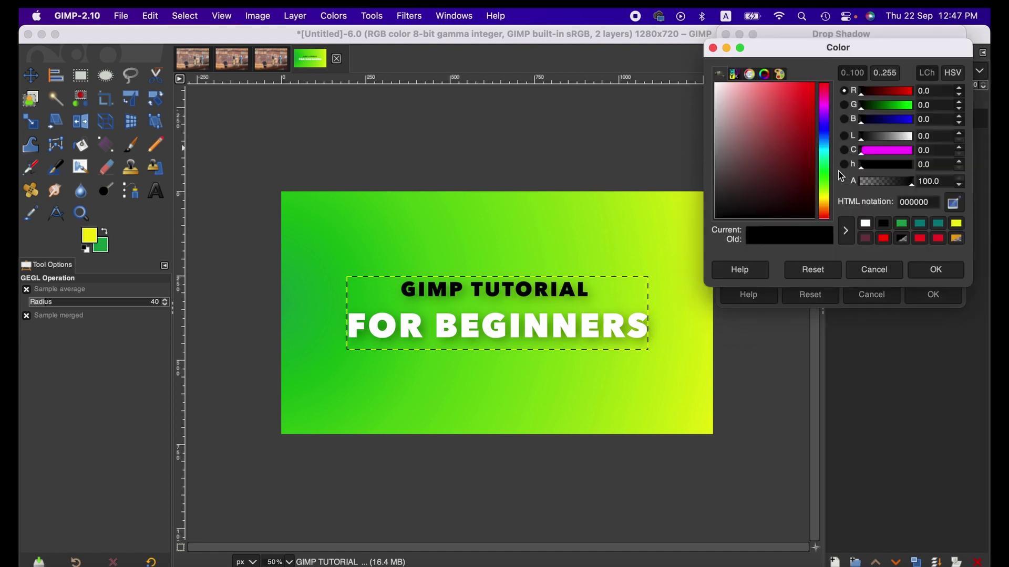
pyautogui.click(866, 223)
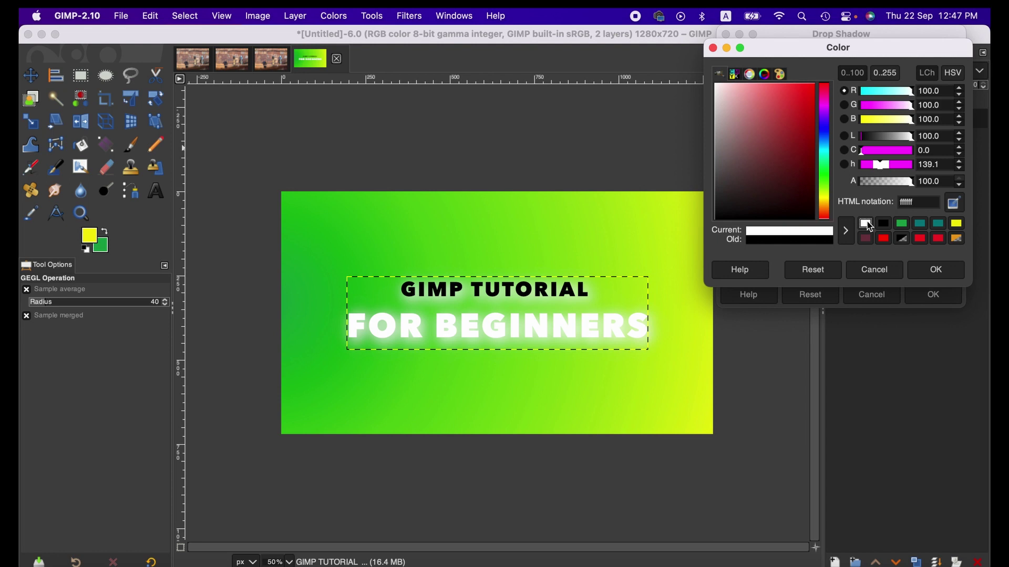
pyautogui.click(884, 240)
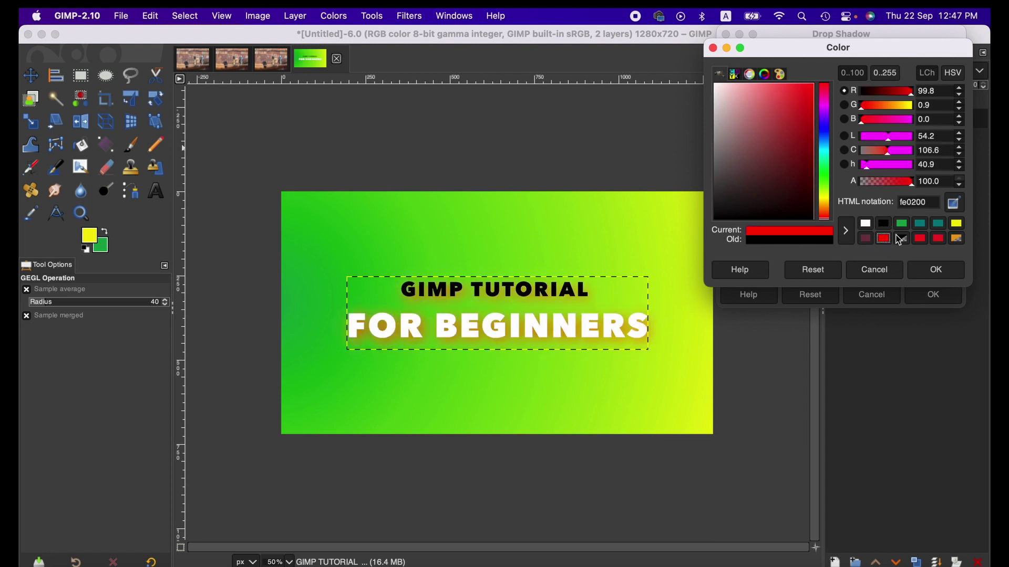
pyautogui.click(901, 224)
pyautogui.click(919, 225)
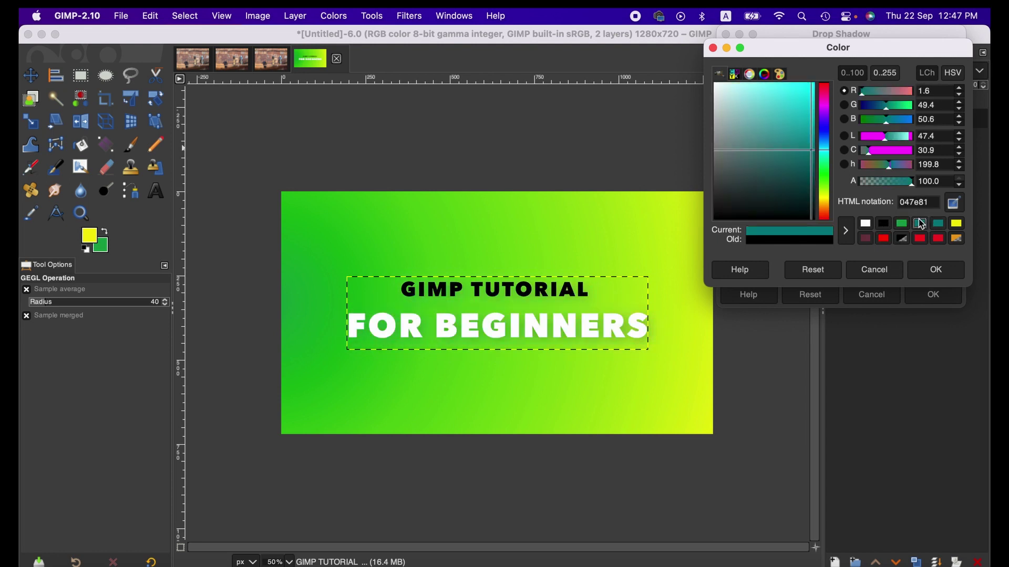
pyautogui.click(956, 224)
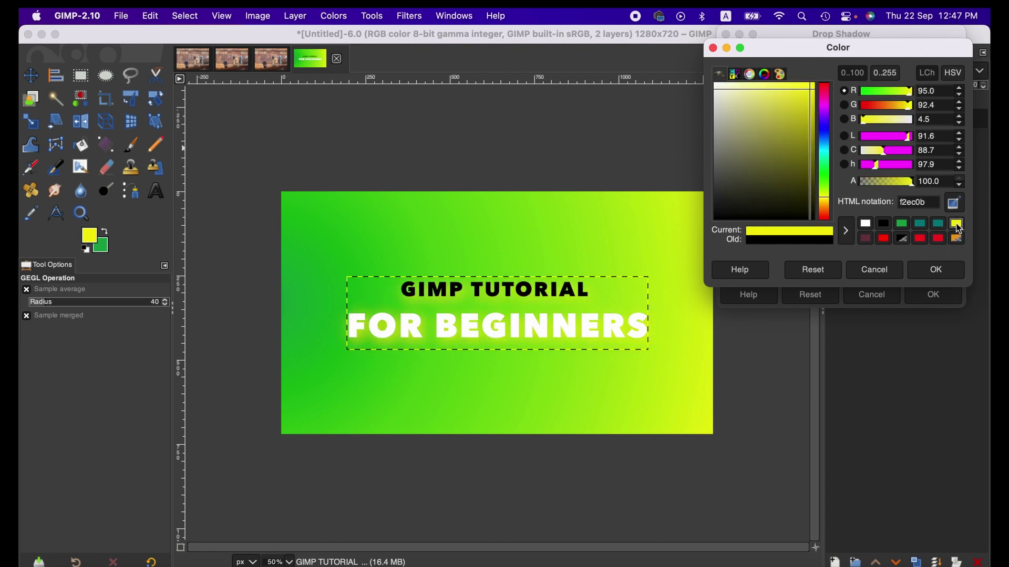
pyautogui.click(884, 224)
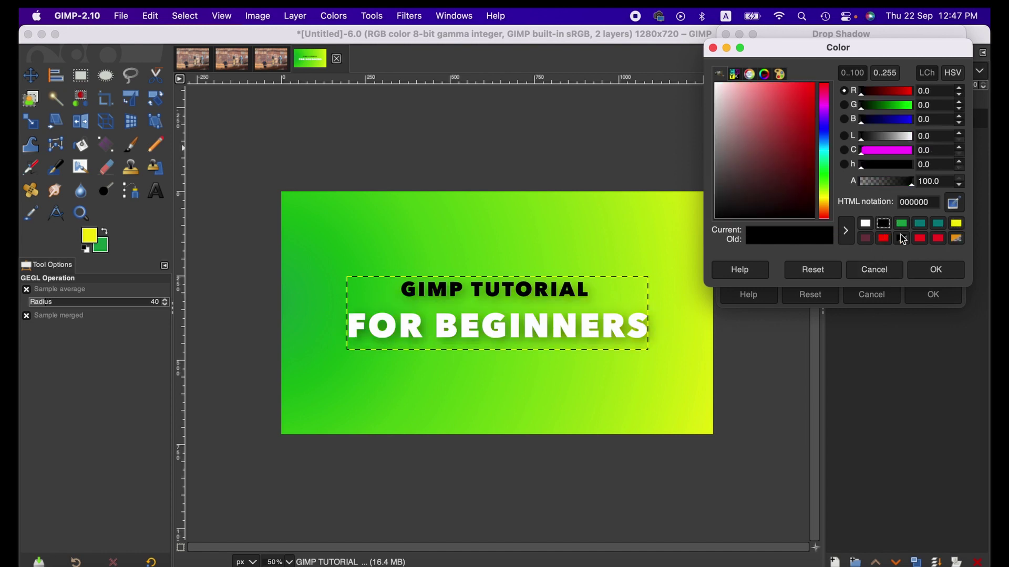
pyautogui.click(935, 272)
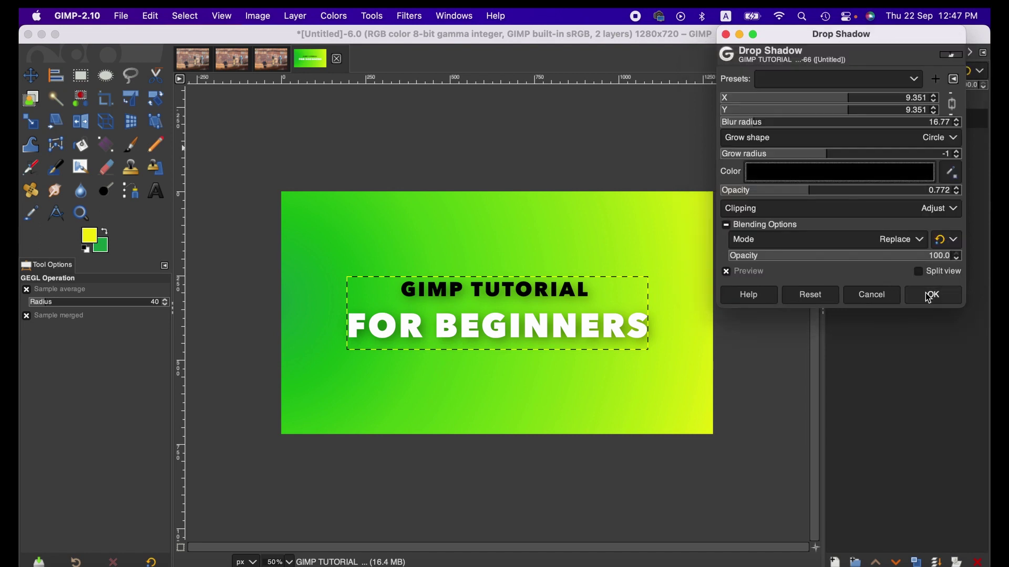
pyautogui.click(933, 295)
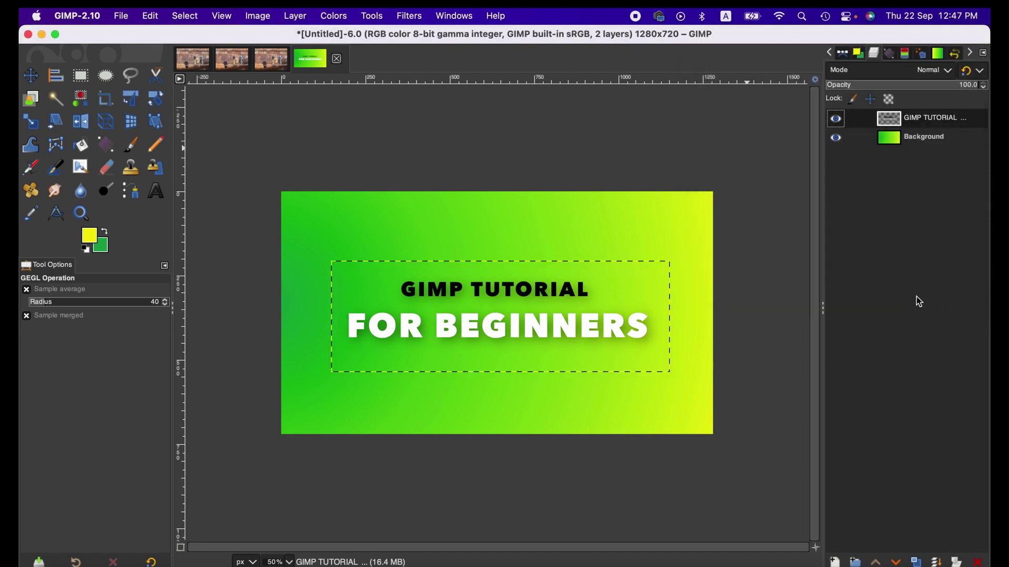
pyautogui.press('pagedown')
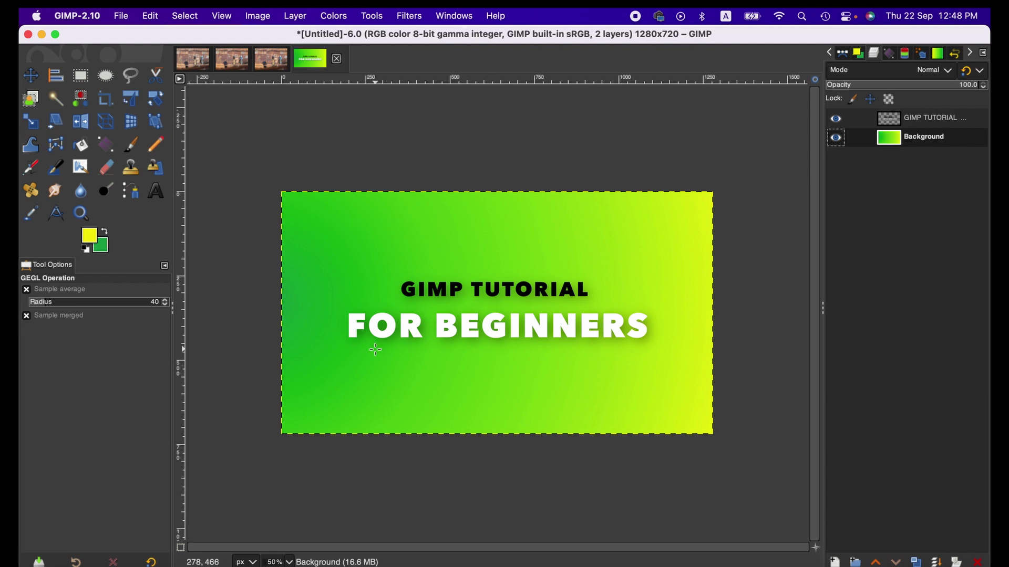
# Step: Drag gimp.png from the Downloads folder onto the GIMP canvas as a new layer
pyautogui.click(56, 563)
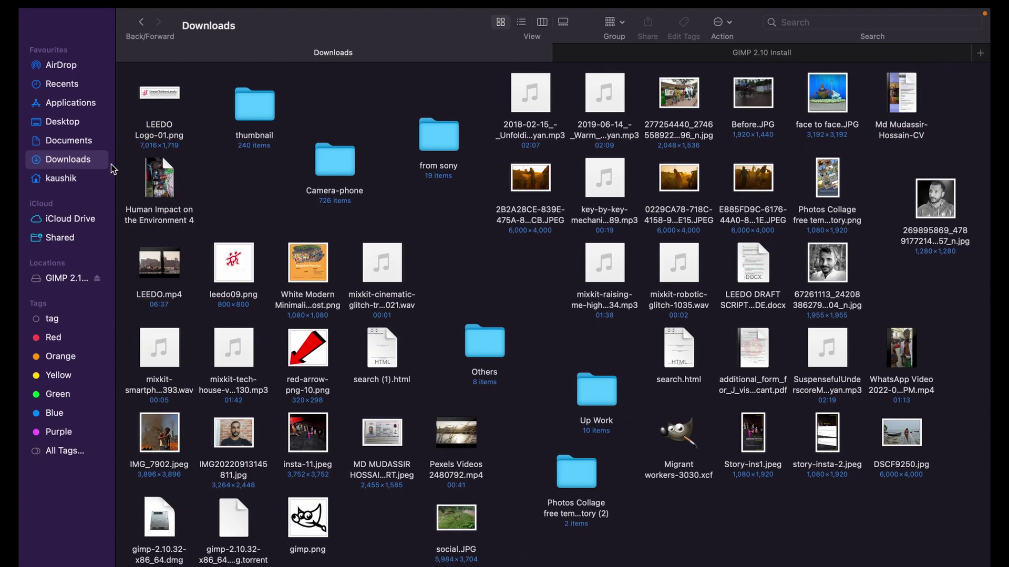
pyautogui.click(316, 527)
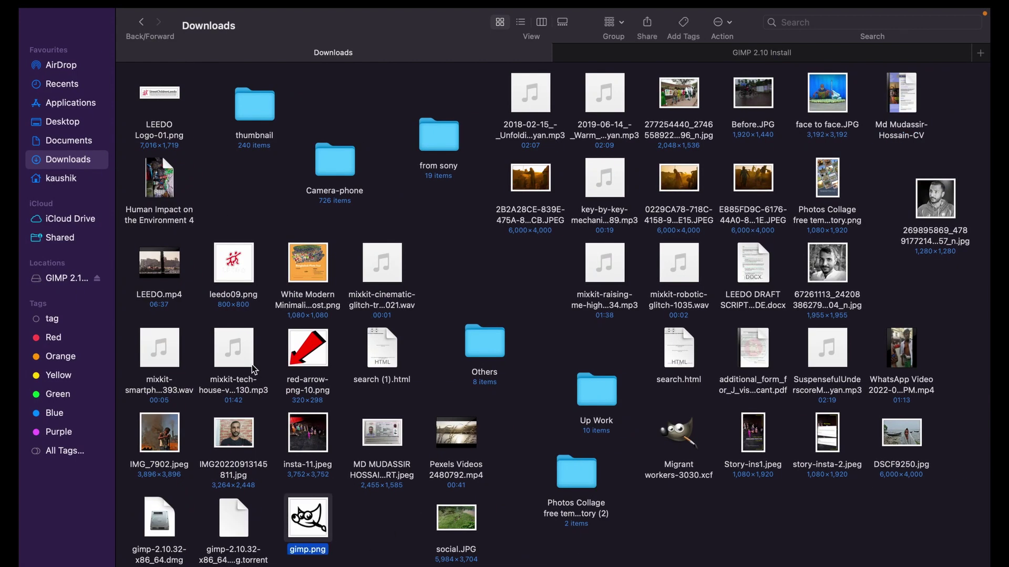
pyautogui.click(64, 42)
pyautogui.scroll(-10, 419, 242)
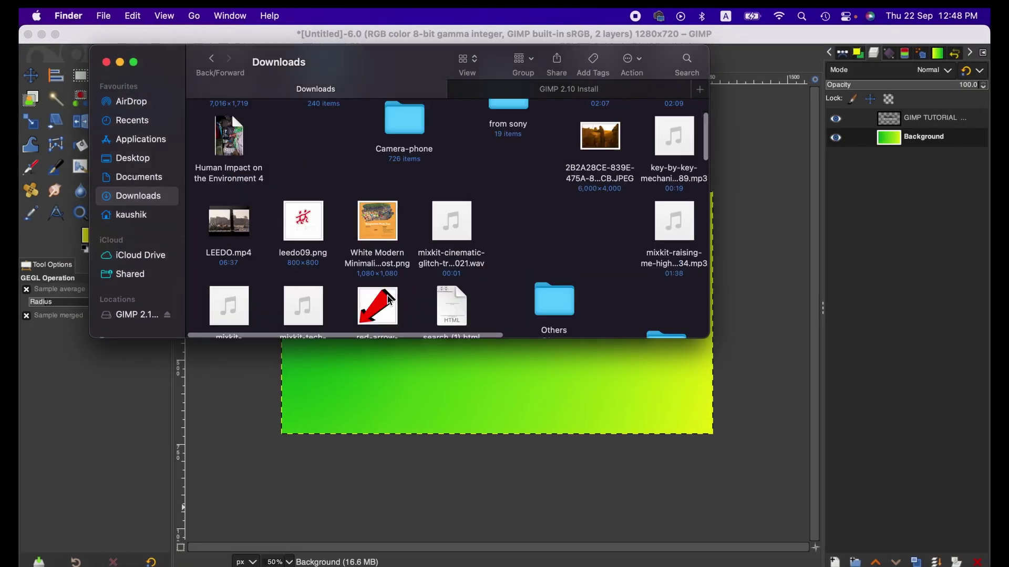
pyautogui.scroll(10, 386, 300)
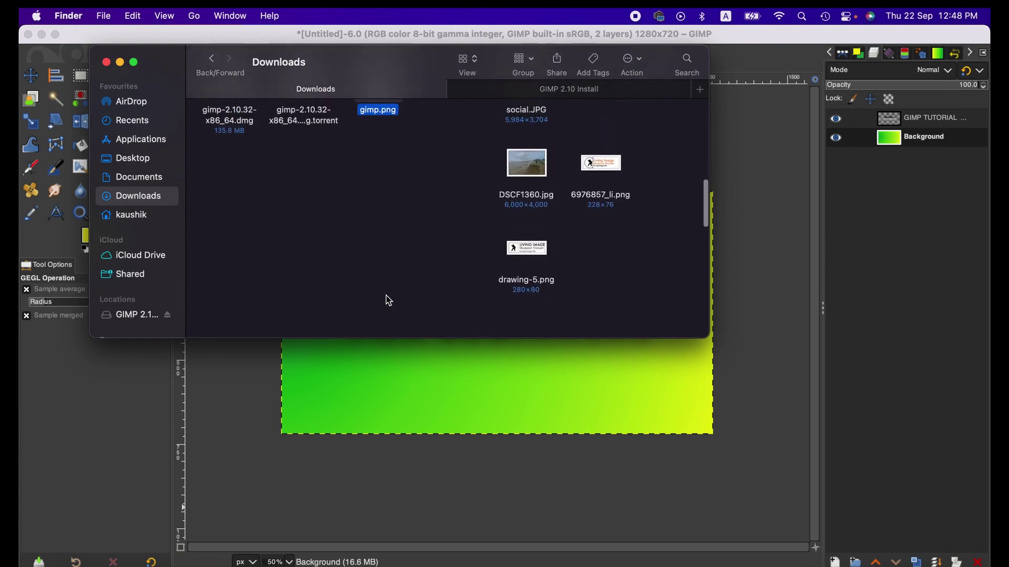
pyautogui.click(394, 146)
pyautogui.moveTo(394, 146); pyautogui.dragTo(547, 259)
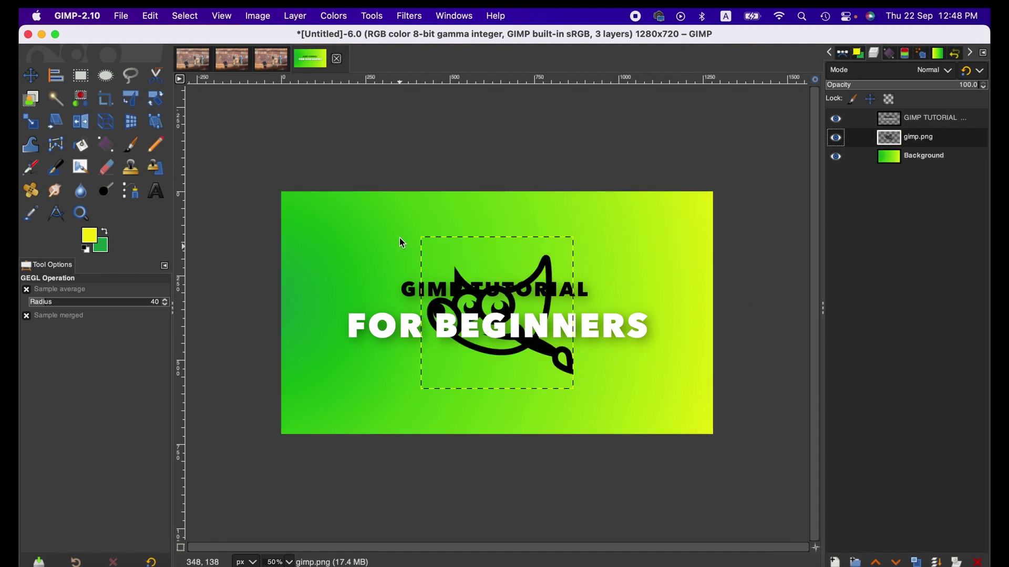
# Step: Raise the logo layer above the title and scale the logo down to 250 px wide
pyautogui.click(875, 562)
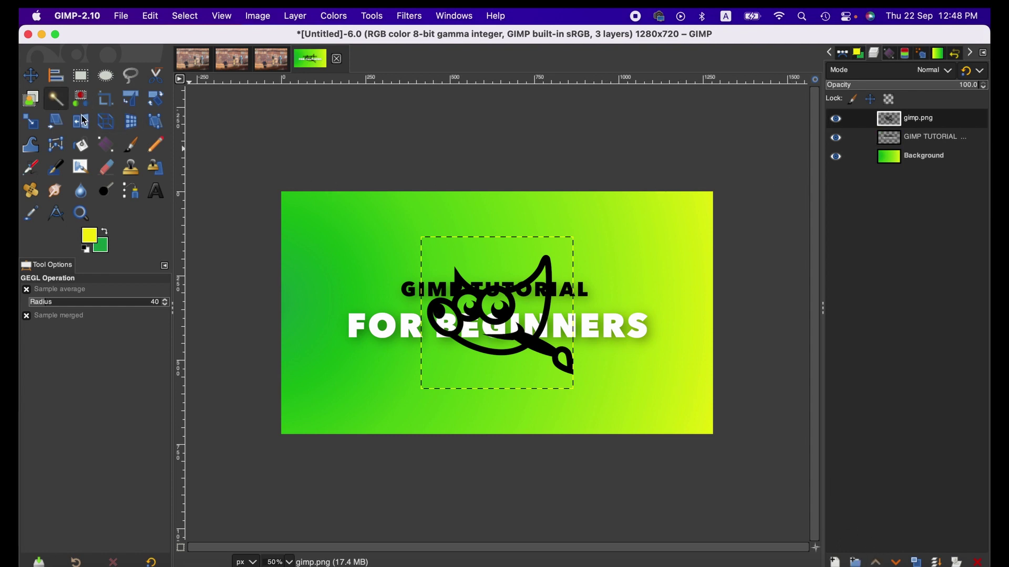
pyautogui.click(36, 126)
pyautogui.click(461, 282)
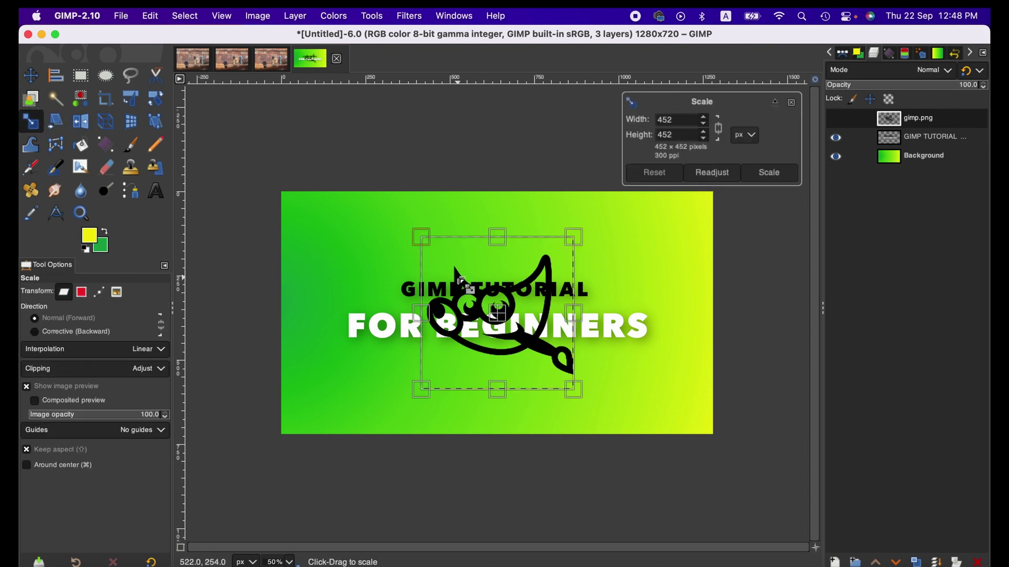
pyautogui.doubleClick(682, 121)
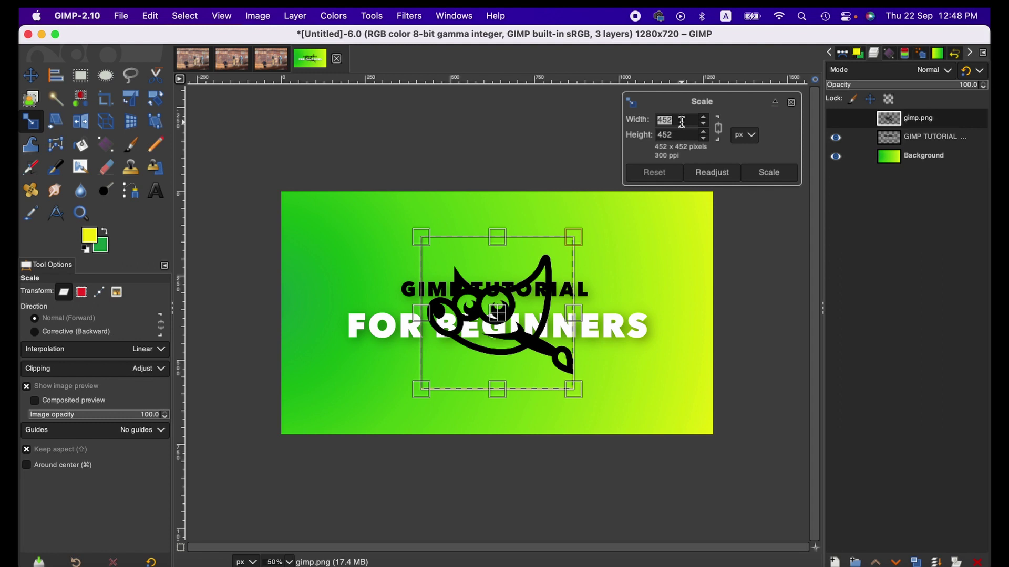
pyautogui.write('250')
pyautogui.press('Tab')
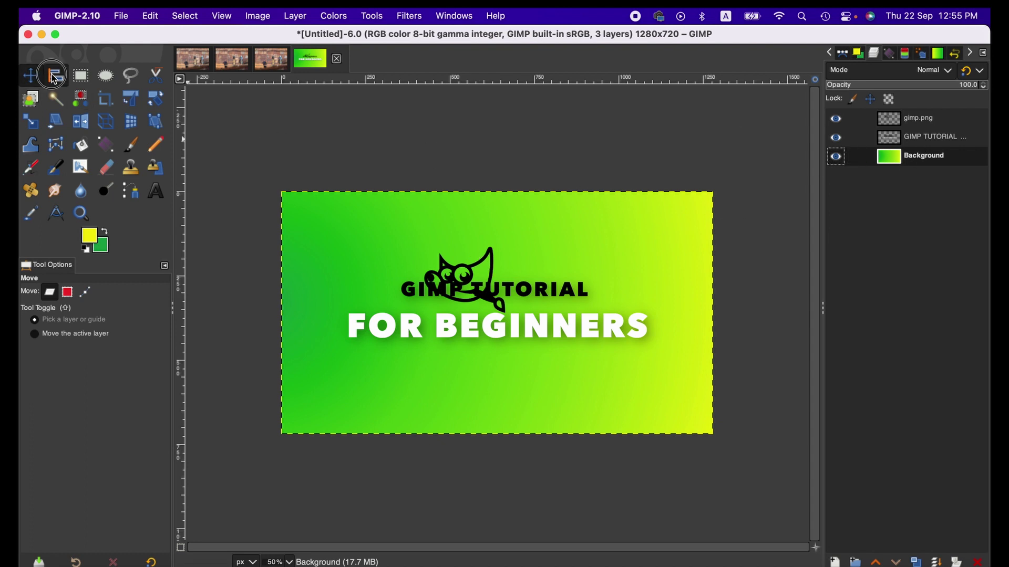
# Step: Centre the gimp.png logo horizontally and align it to the top edge of the image
pyautogui.click(55, 77)
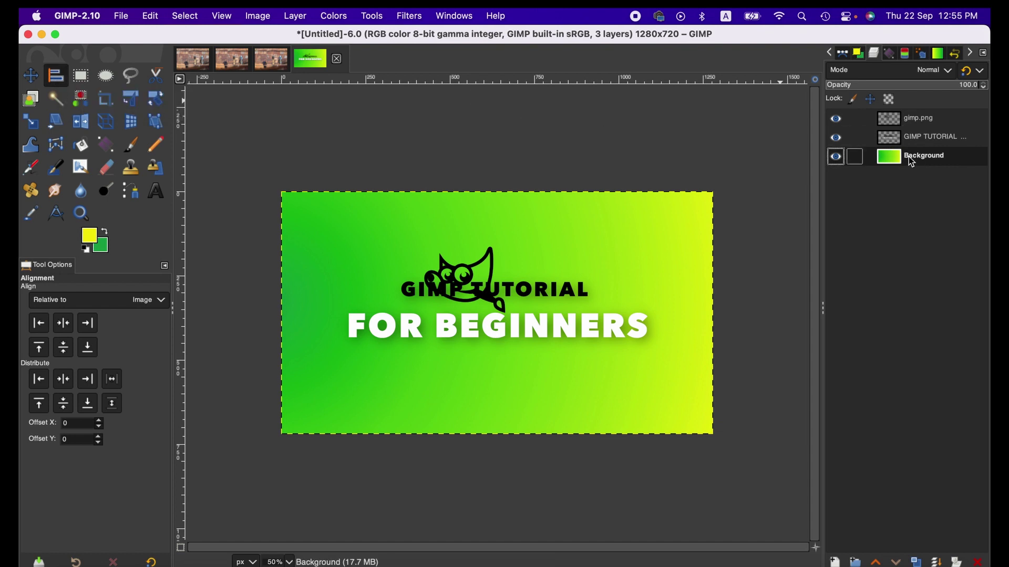
pyautogui.click(464, 266)
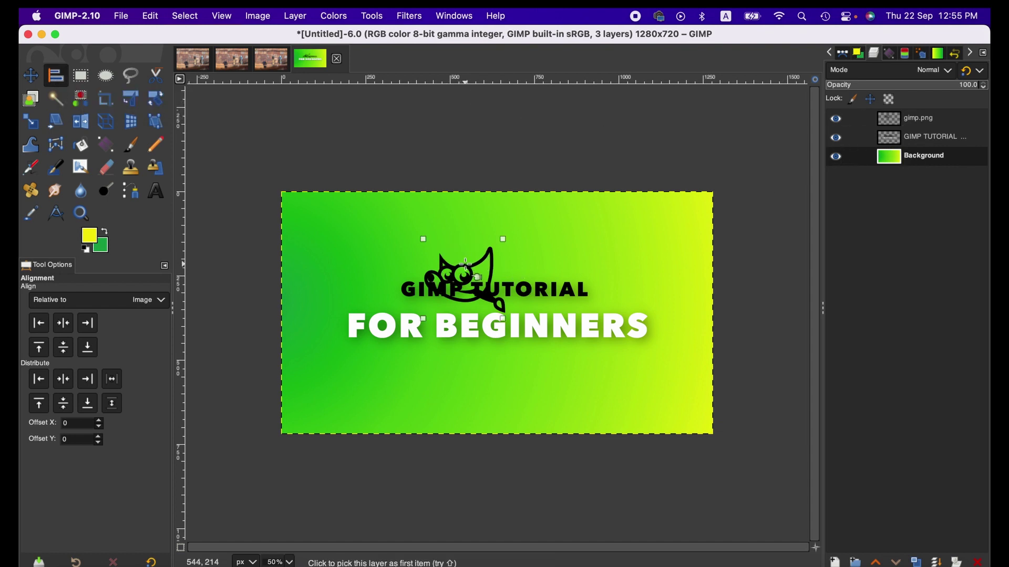
pyautogui.click(64, 324)
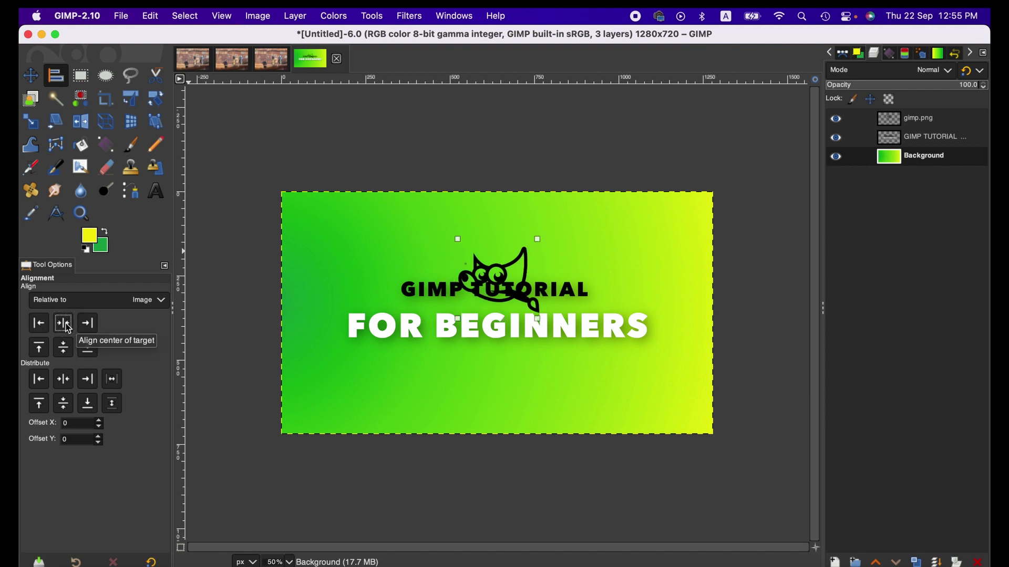
pyautogui.click(42, 347)
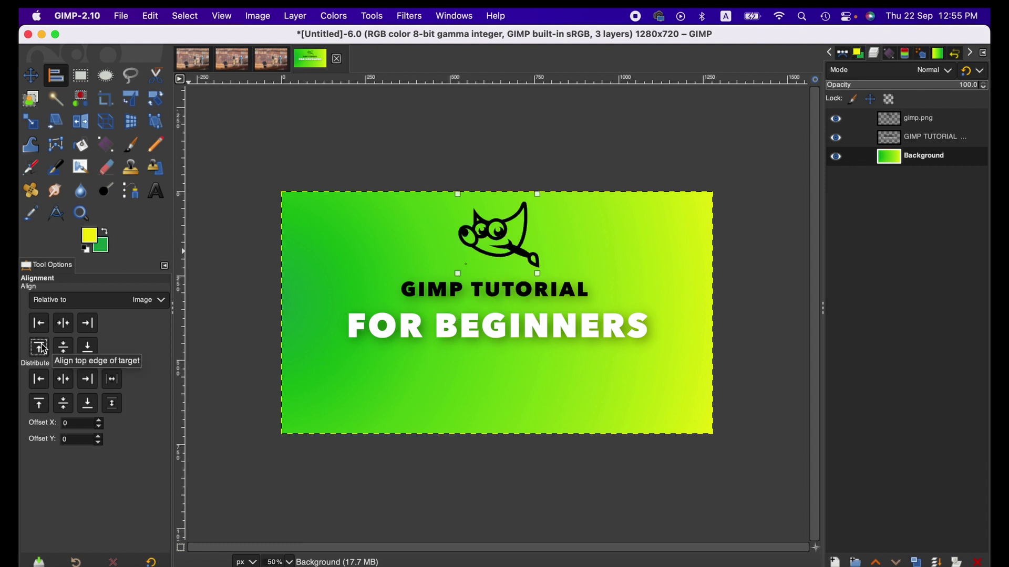
pyautogui.click(889, 118)
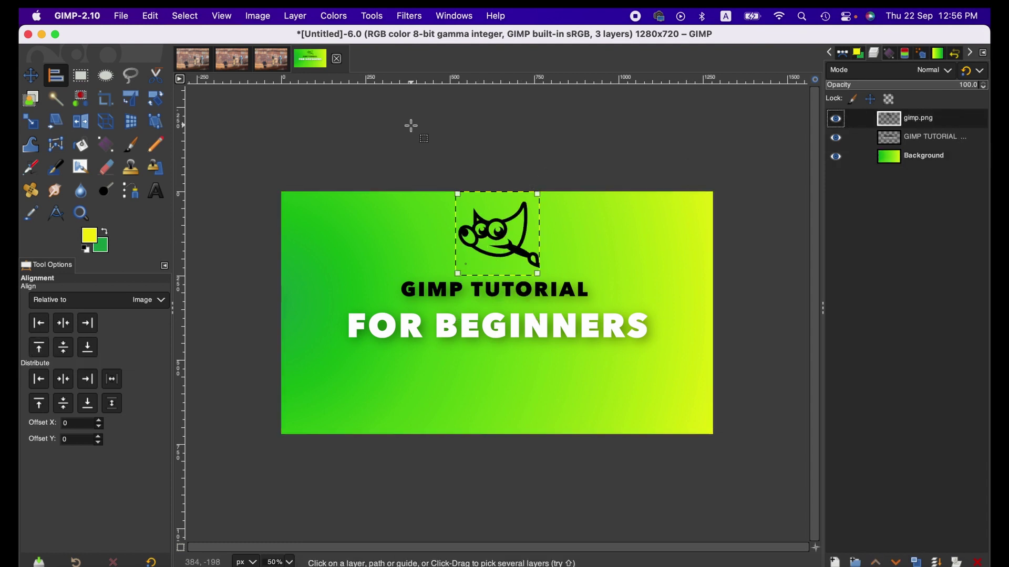
# Step: Colorize the gimp.png logo layer with white, then reselect the logo layer
pyautogui.click(335, 16)
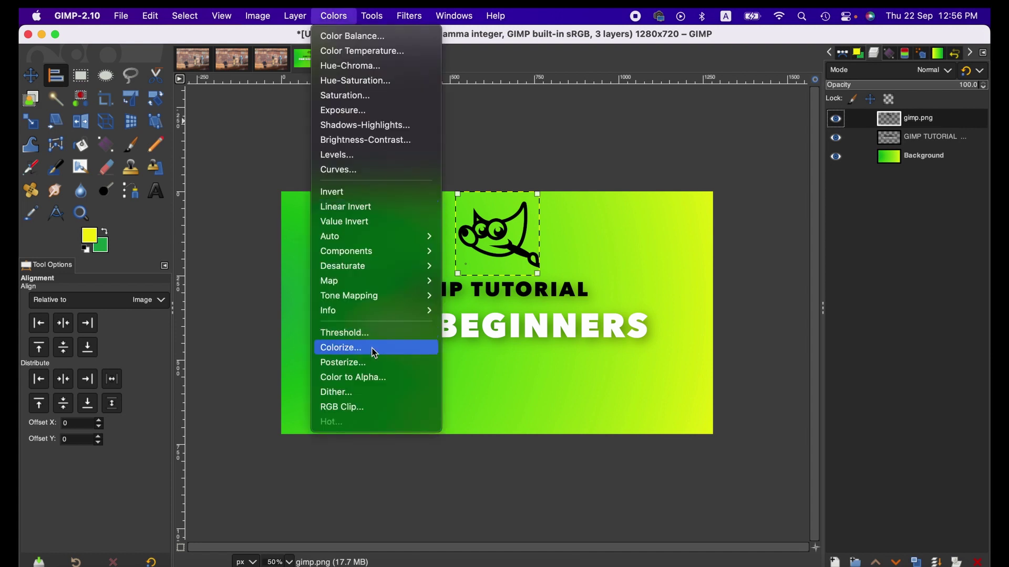
pyautogui.click(373, 349)
pyautogui.click(872, 143)
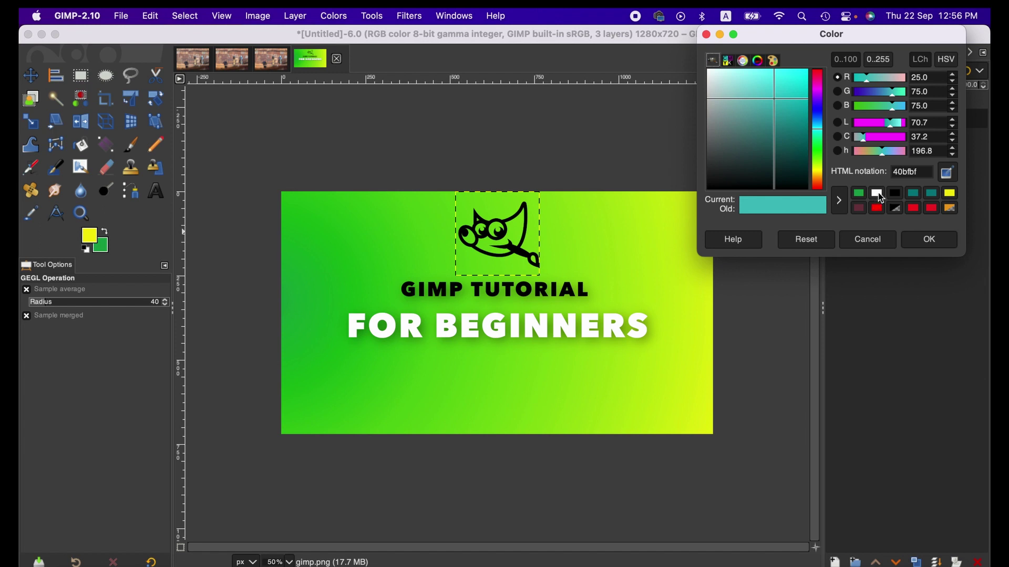
pyautogui.click(876, 194)
pyautogui.click(930, 240)
pyautogui.click(933, 242)
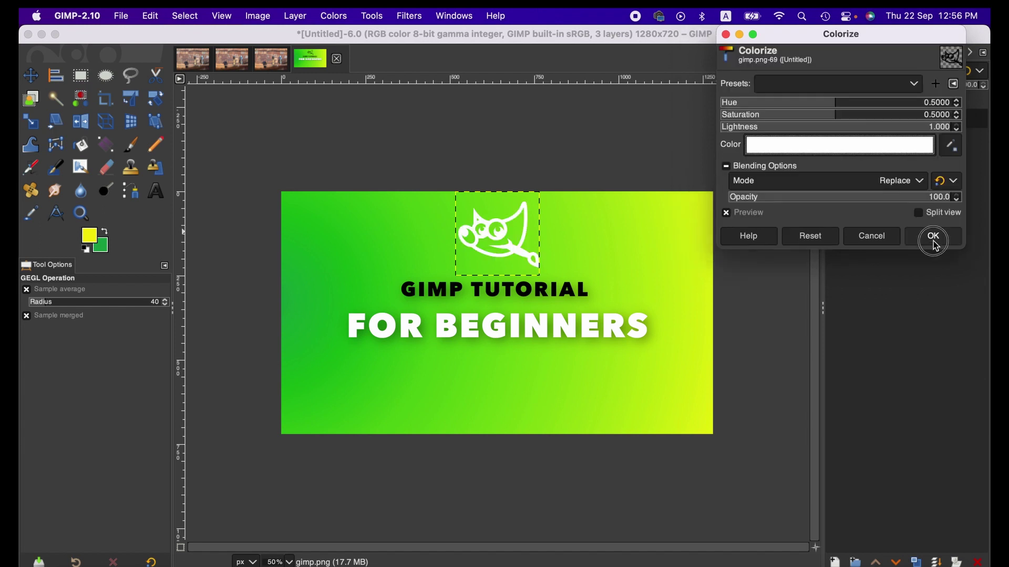
pyautogui.click(864, 156)
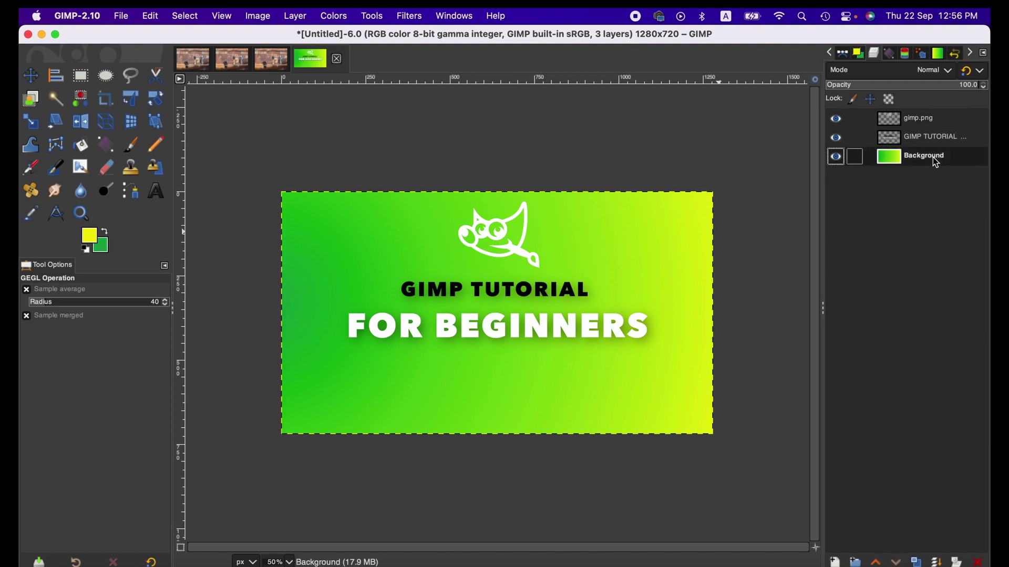
pyautogui.click(925, 124)
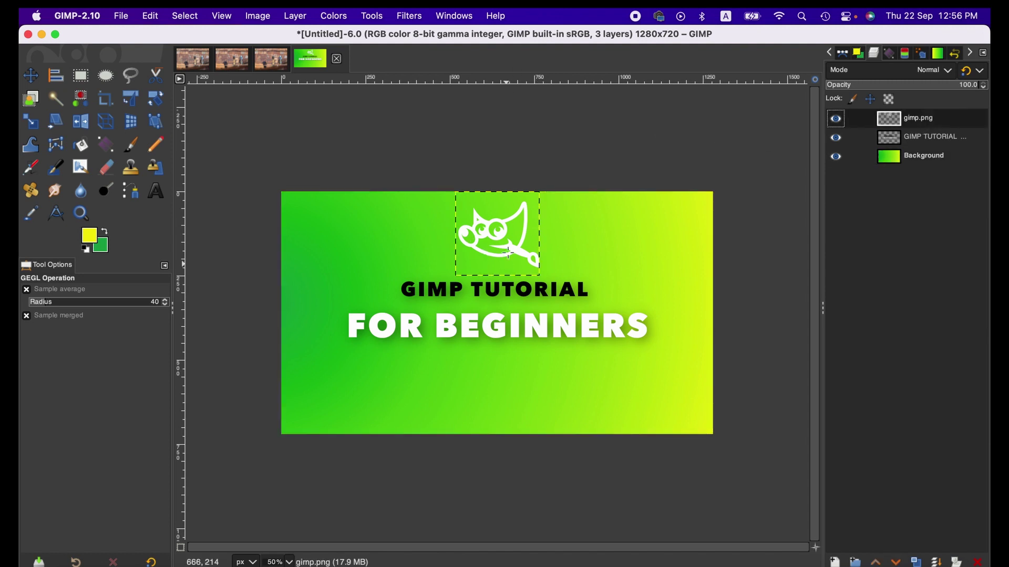
# Step: Add a drop shadow to the logo with offset 10.649, grow radius 4 and opacity 0.725
pyautogui.click(409, 16)
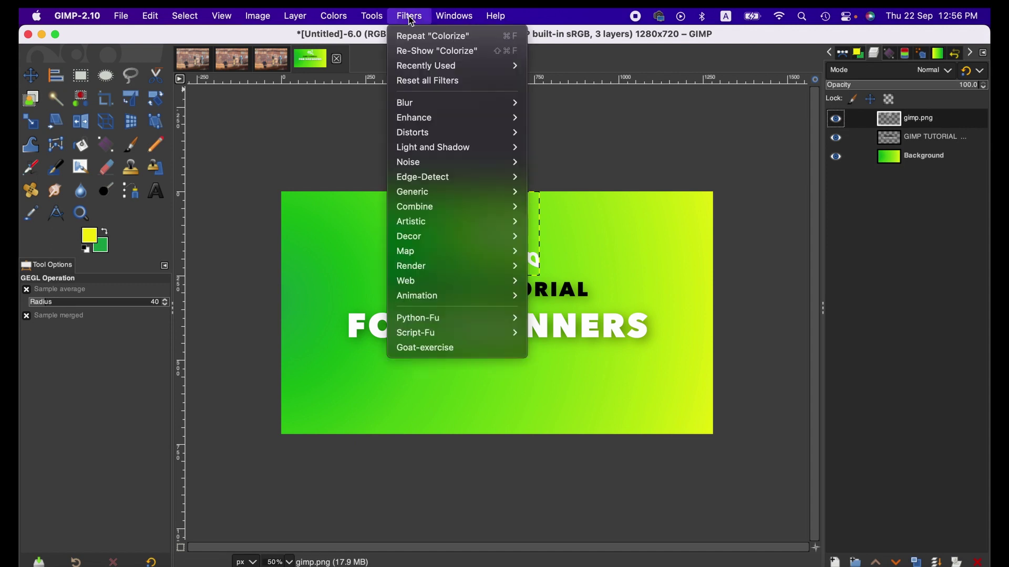
pyautogui.moveTo(453, 149)
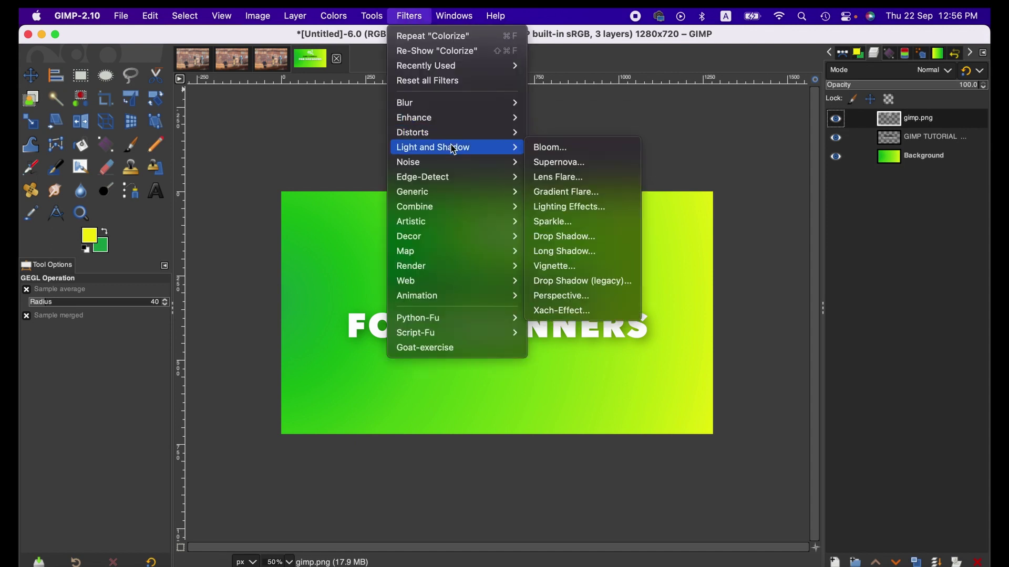
pyautogui.click(580, 240)
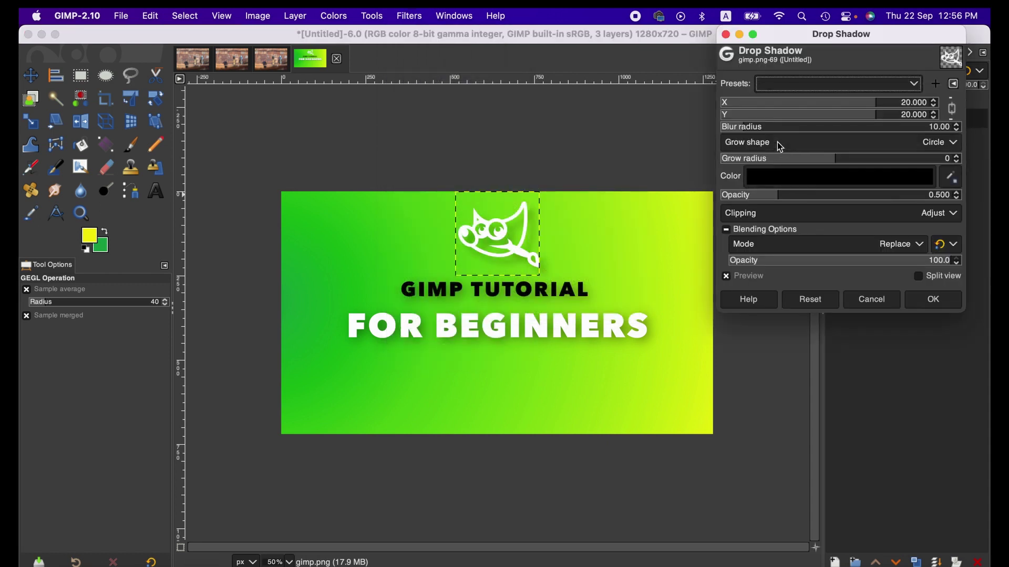
pyautogui.click(857, 100)
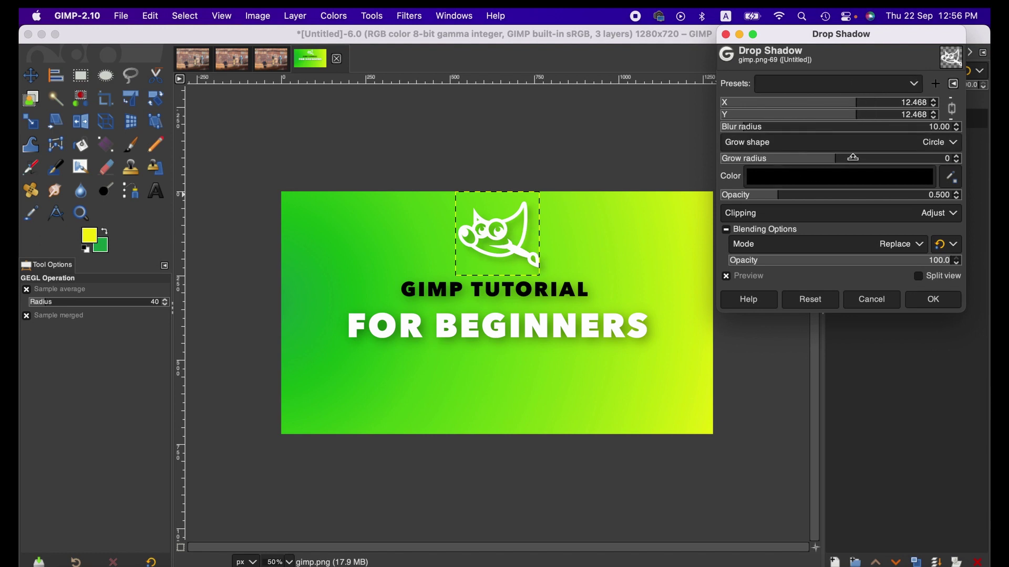
pyautogui.moveTo(853, 156); pyautogui.dragTo(869, 156)
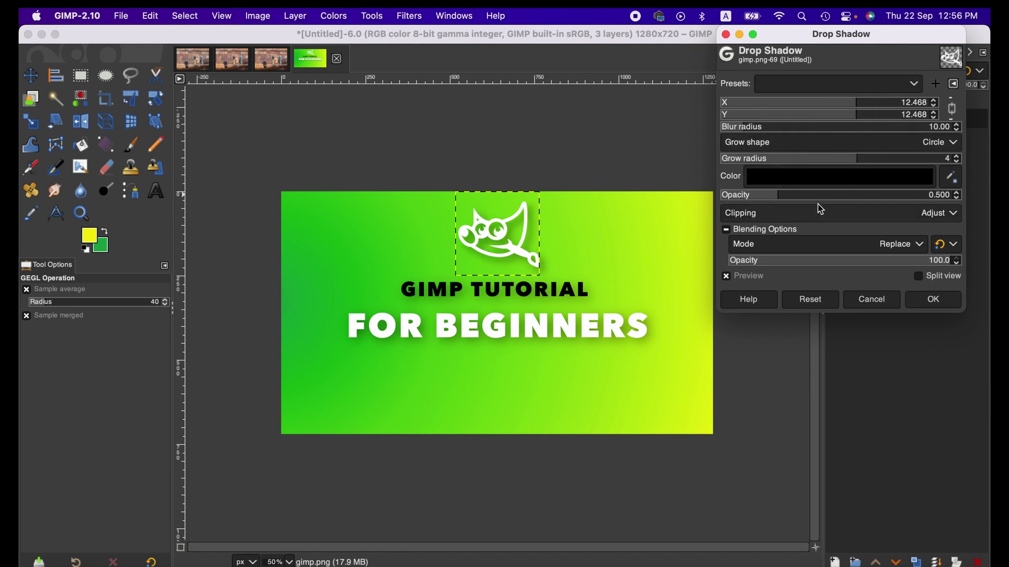
pyautogui.click(798, 192)
pyautogui.moveTo(797, 191)
pyautogui.mouseDown()
pyautogui.moveTo(814, 194)
pyautogui.moveTo(803, 194)
pyautogui.mouseUp()
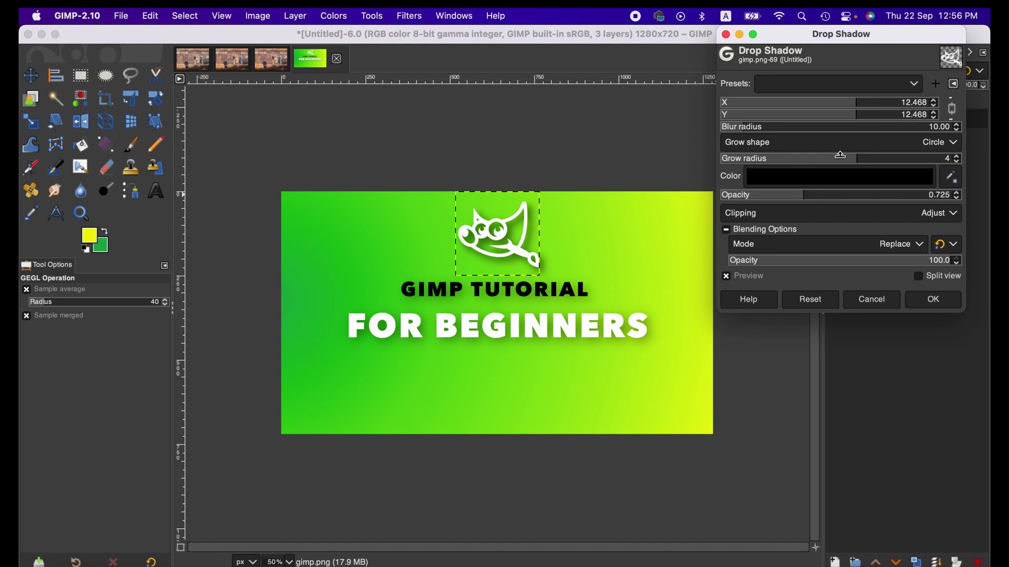
pyautogui.click(852, 103)
pyautogui.click(852, 103)
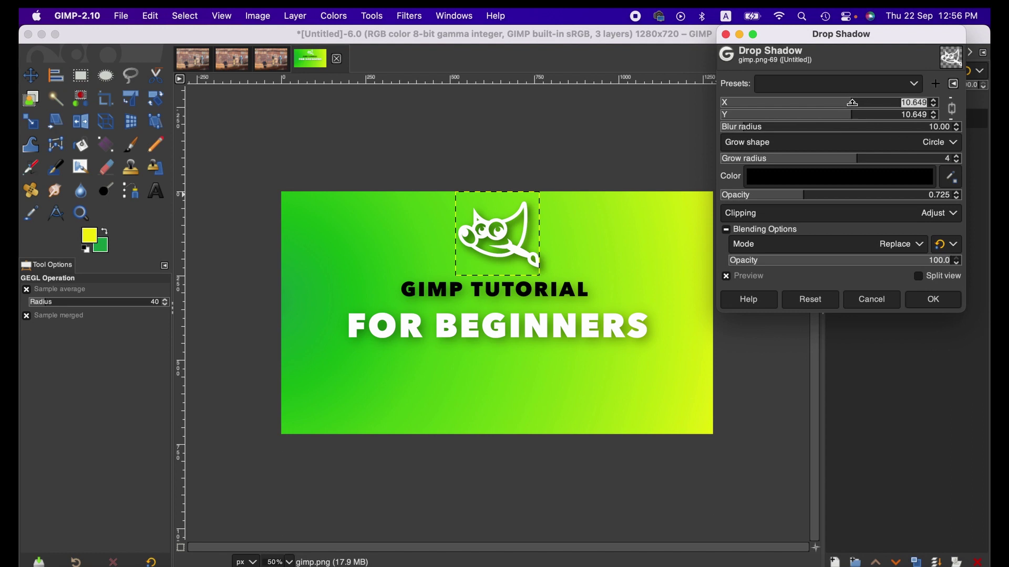
pyautogui.click(922, 300)
pyautogui.click(945, 156)
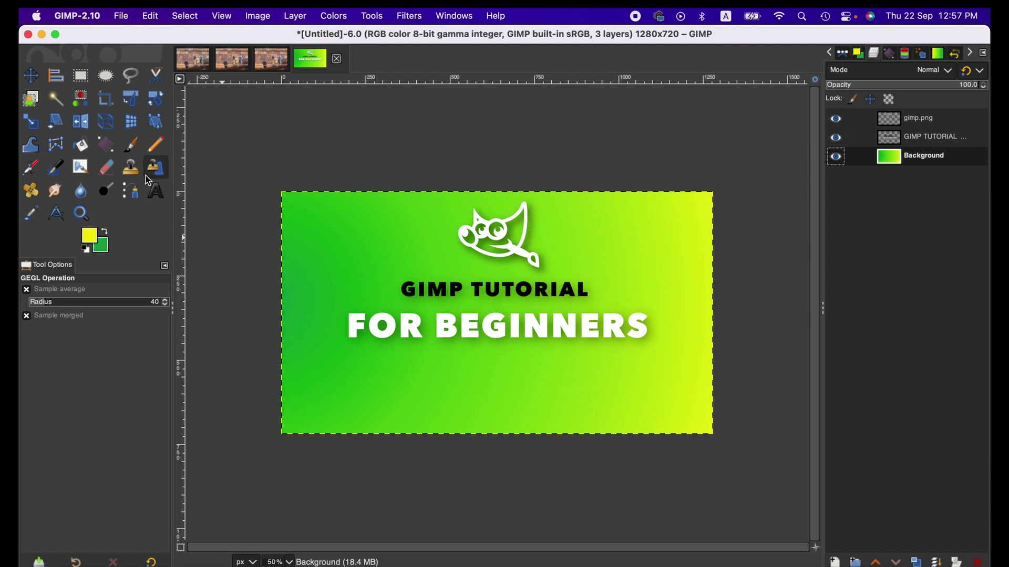
# Step: Select a strip across the bottom of the canvas, fill it with dark green, then deselect
pyautogui.click(80, 76)
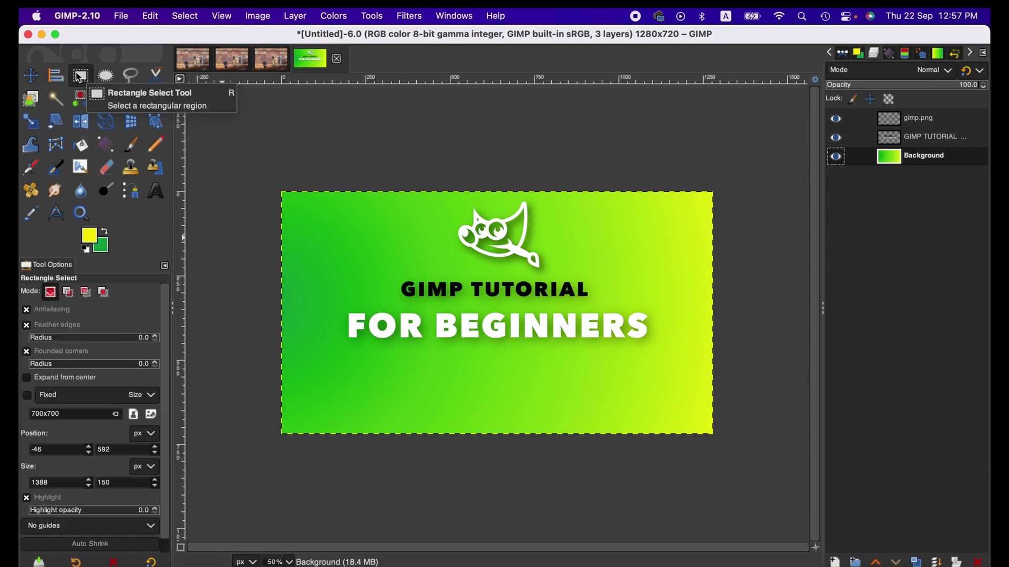
pyautogui.moveTo(279, 394); pyautogui.dragTo(718, 447)
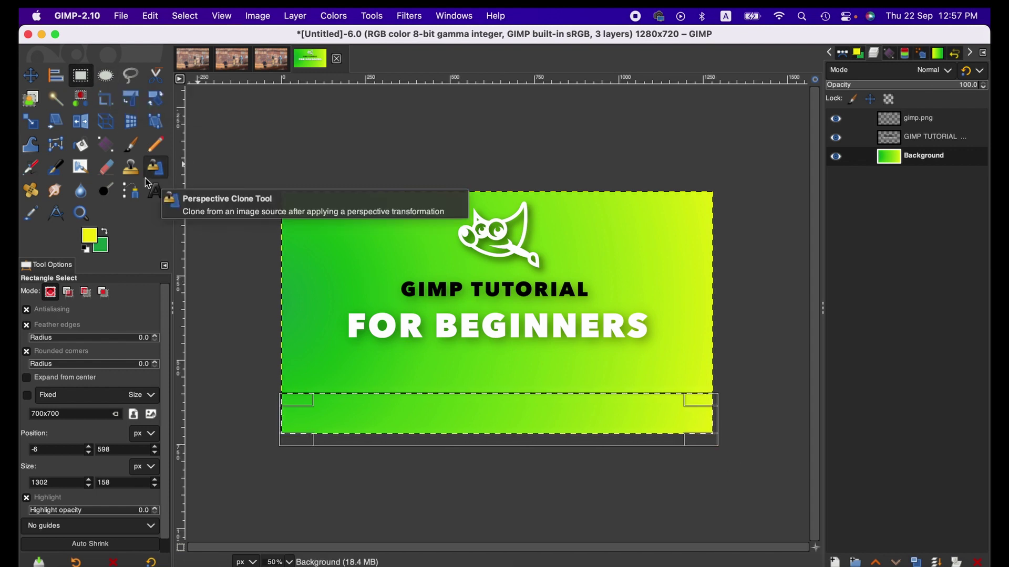
pyautogui.click(83, 150)
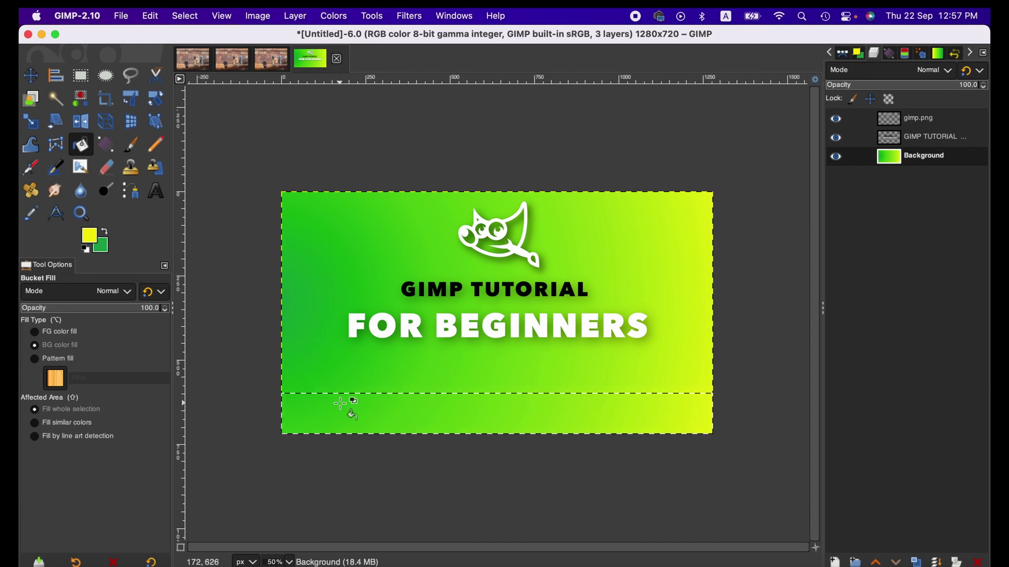
pyautogui.click(367, 411)
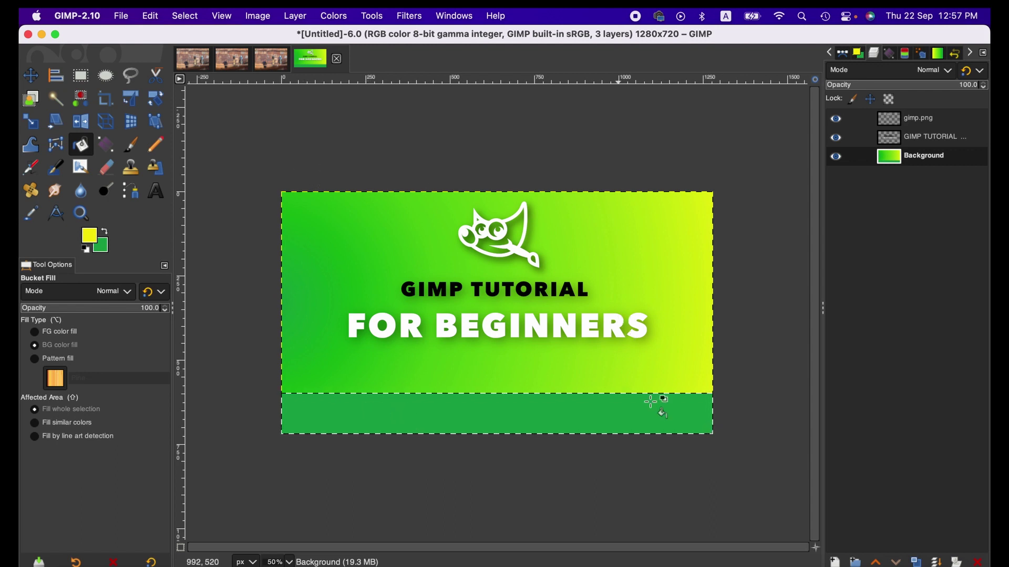
pyautogui.click(188, 14)
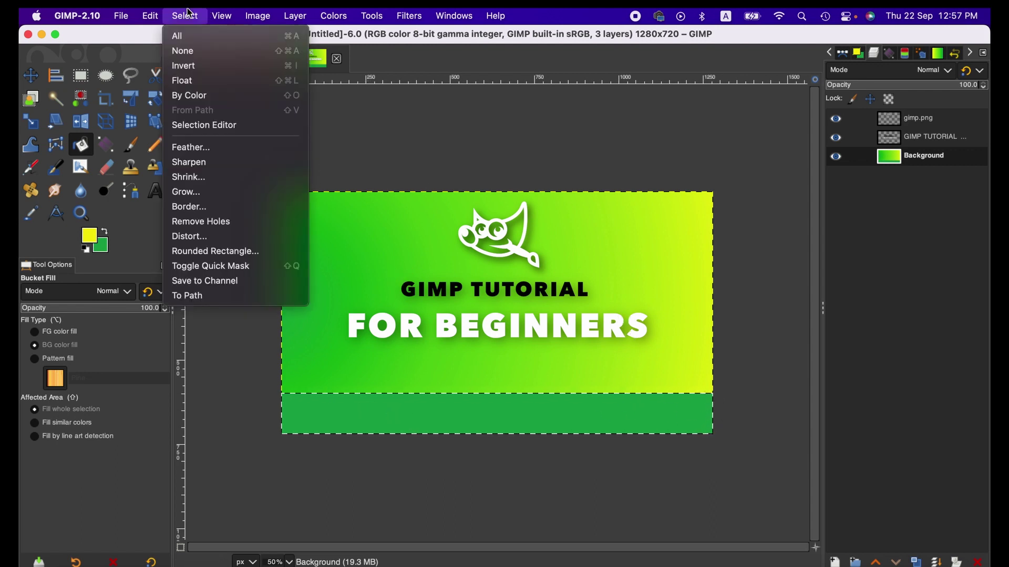
pyautogui.click(203, 51)
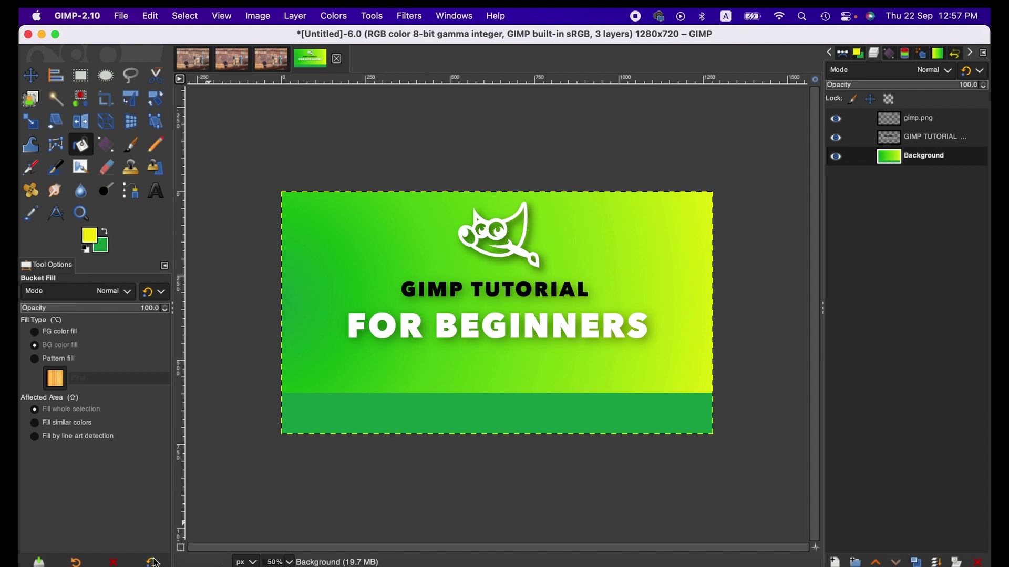
# Step: Drag Living Image-logo.png from Downloads onto the GIMP canvas, then minimize Finder
pyautogui.click(56, 565)
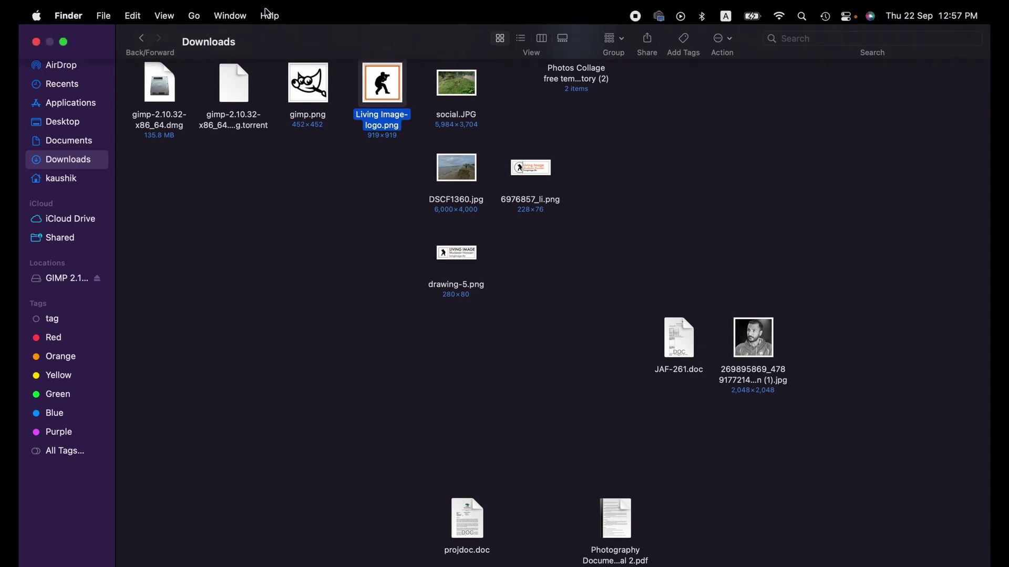
pyautogui.click(62, 42)
pyautogui.moveTo(452, 119); pyautogui.dragTo(370, 444)
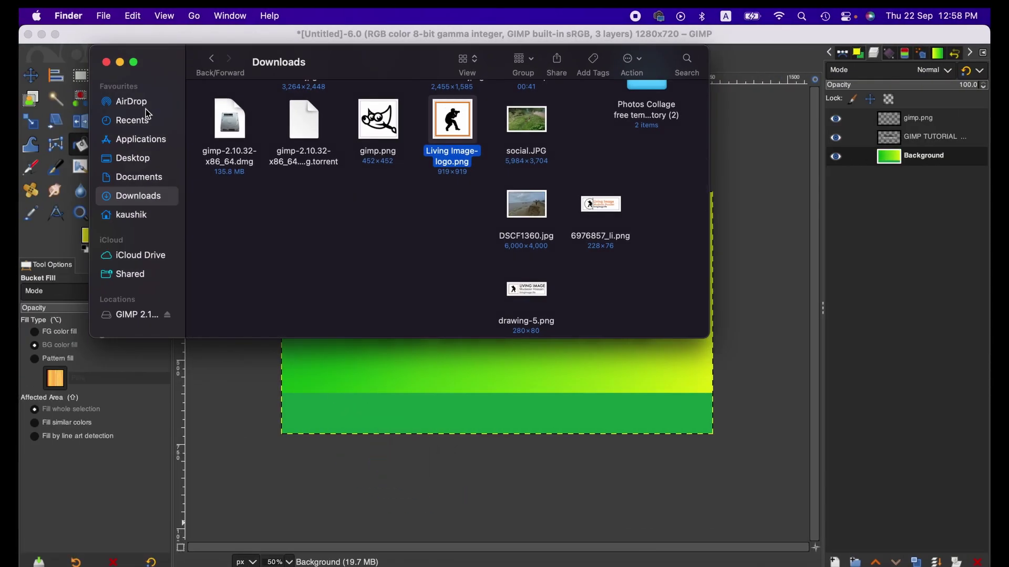
pyautogui.click(105, 62)
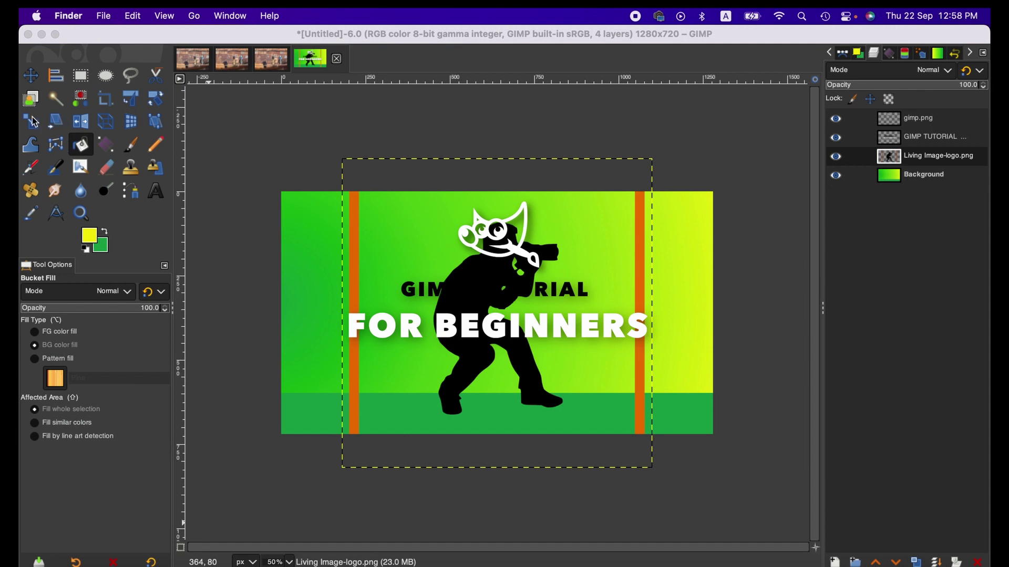
# Step: Undo an accidental green fill and raise the Living Image logo layer to the top
pyautogui.click(401, 227)
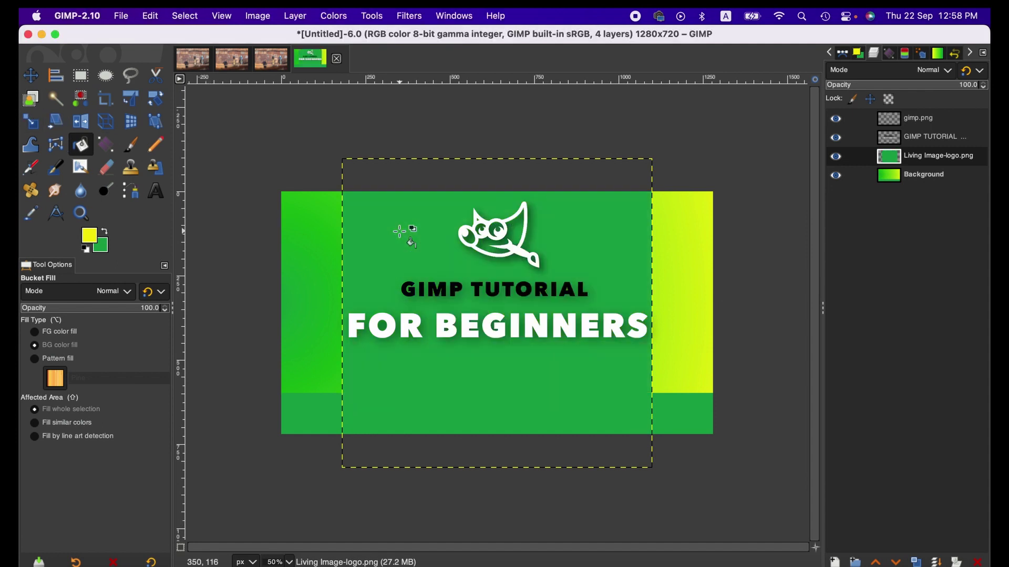
pyautogui.press('super+z')
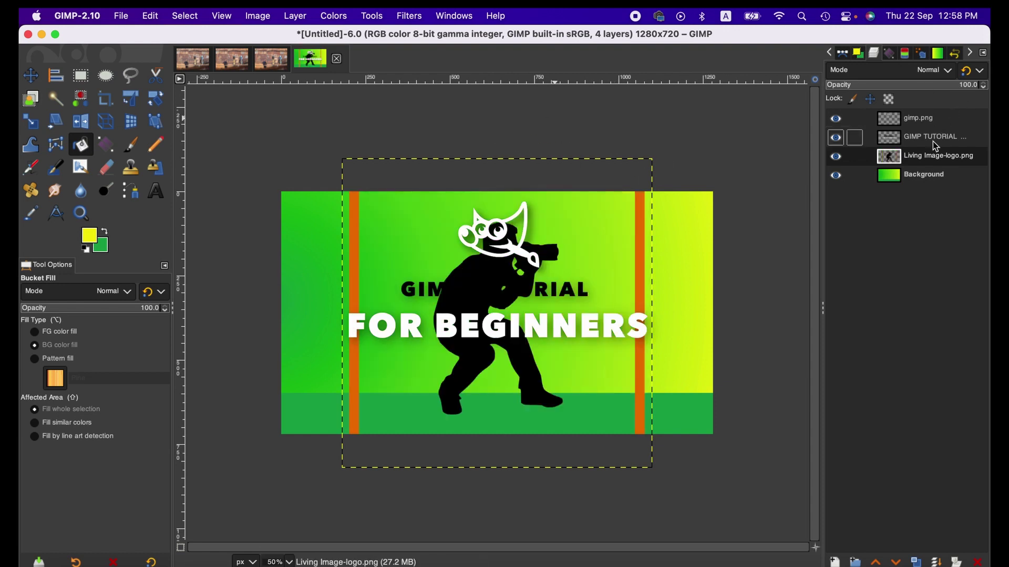
pyautogui.click(875, 562)
pyautogui.click(875, 562)
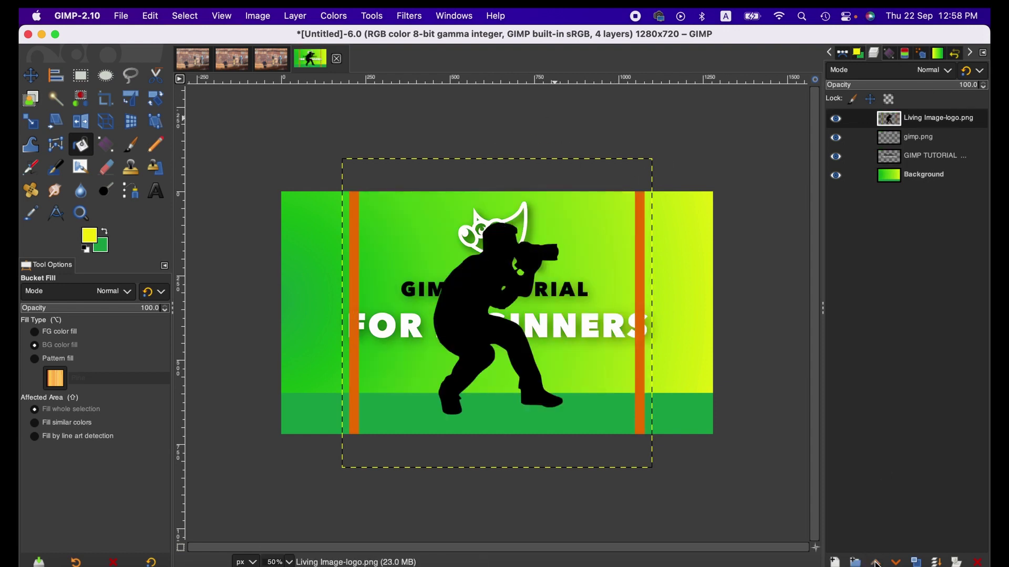
# Step: Scale the logo to 100×100 px and move it down into the green footer band
pyautogui.click(33, 122)
pyautogui.click(470, 256)
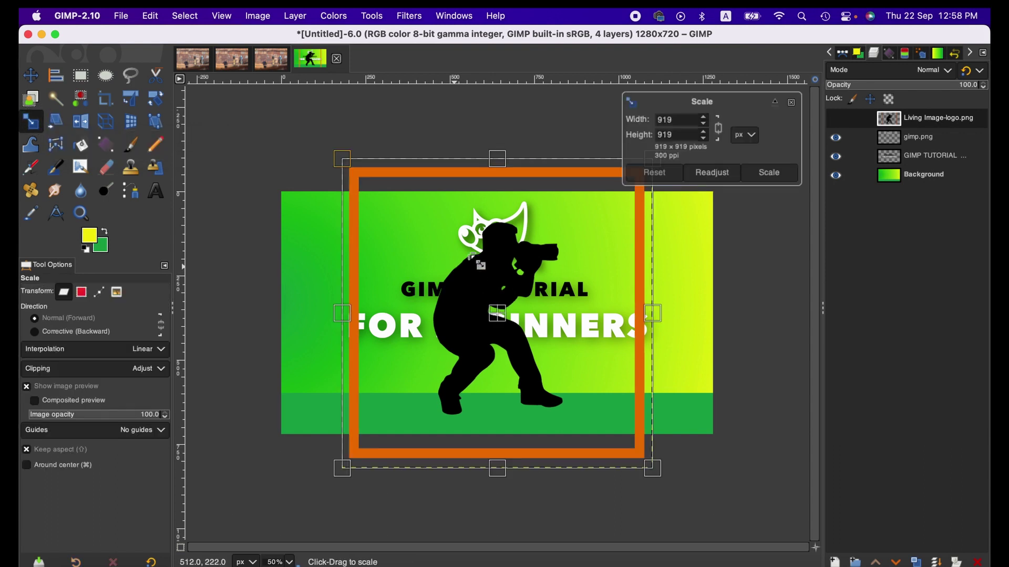
pyautogui.doubleClick(670, 118)
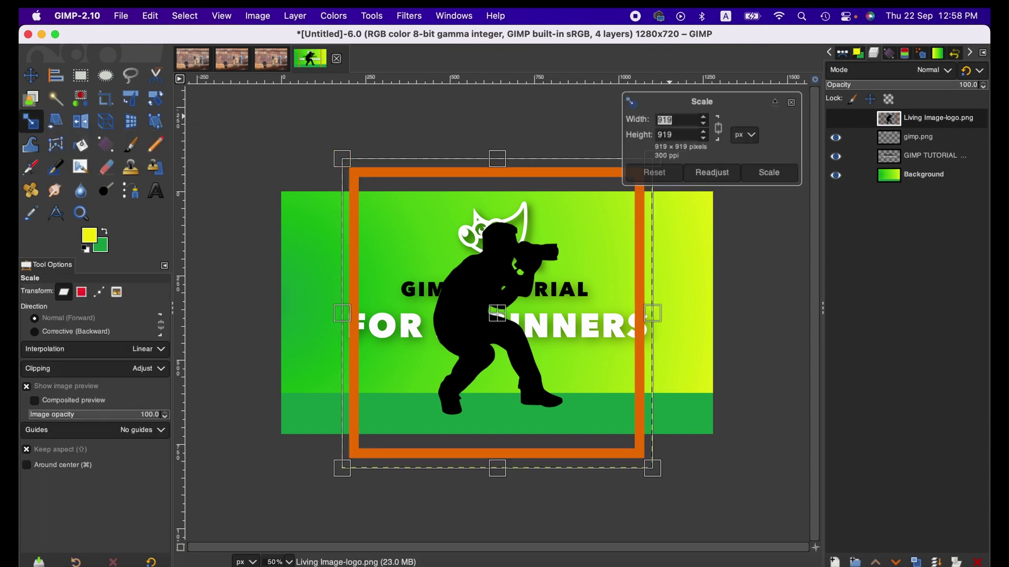
pyautogui.write('100')
pyautogui.click(677, 134)
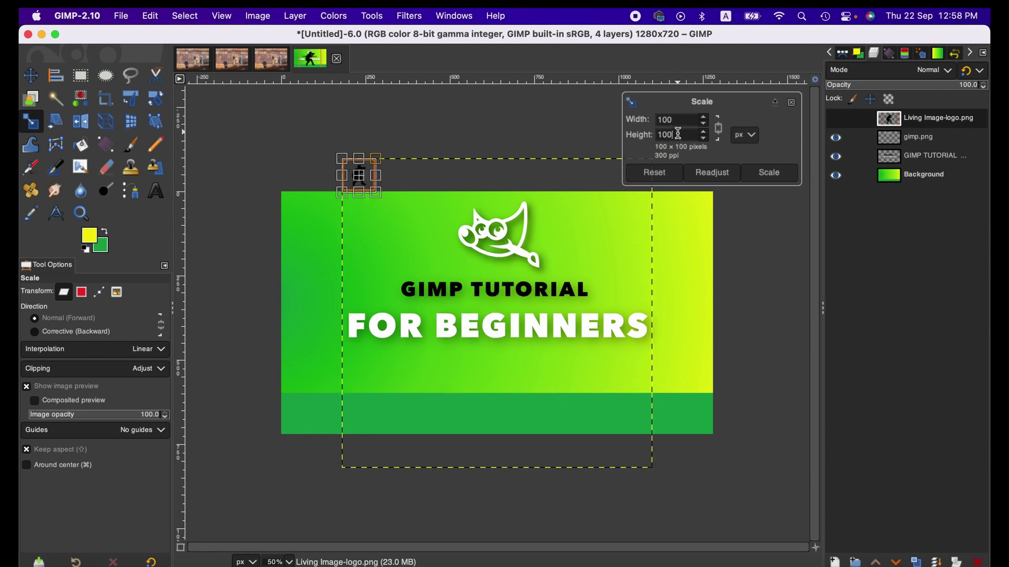
pyautogui.click(767, 172)
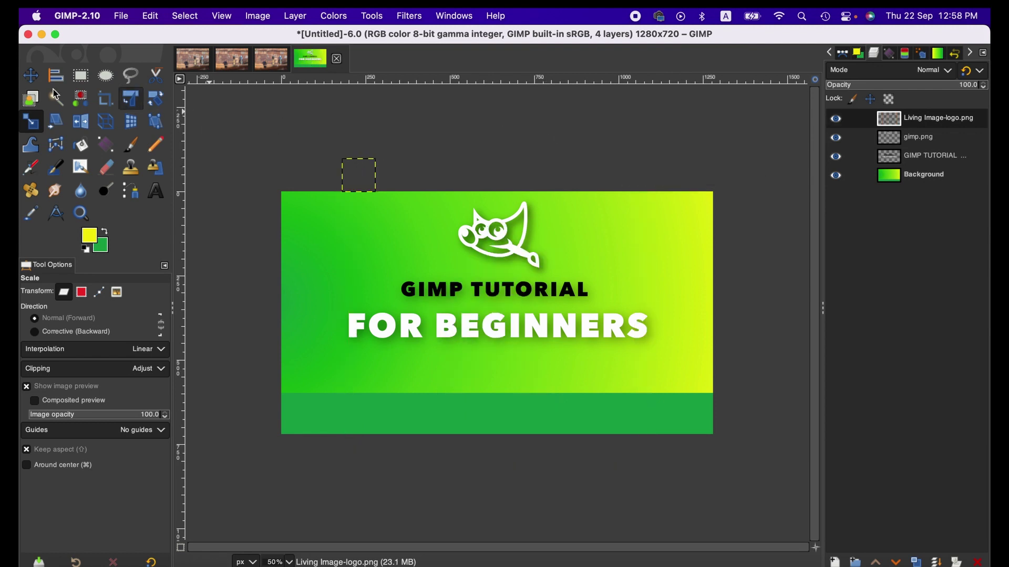
pyautogui.click(33, 77)
pyautogui.moveTo(354, 178); pyautogui.dragTo(416, 412)
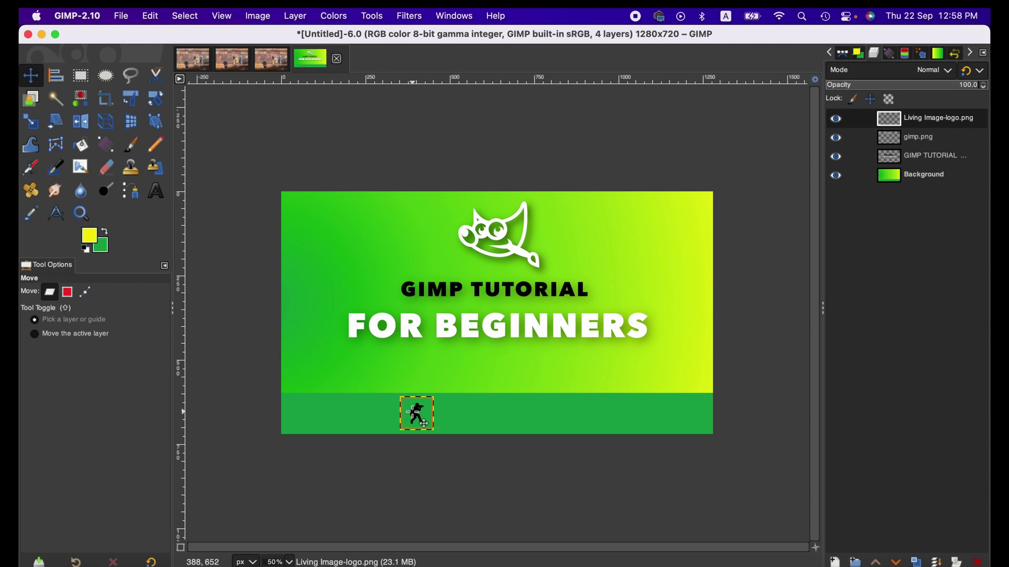
# Step: Rectangle-select the green footer strip, fitting its edges, and activate the Background layer
pyautogui.click(82, 77)
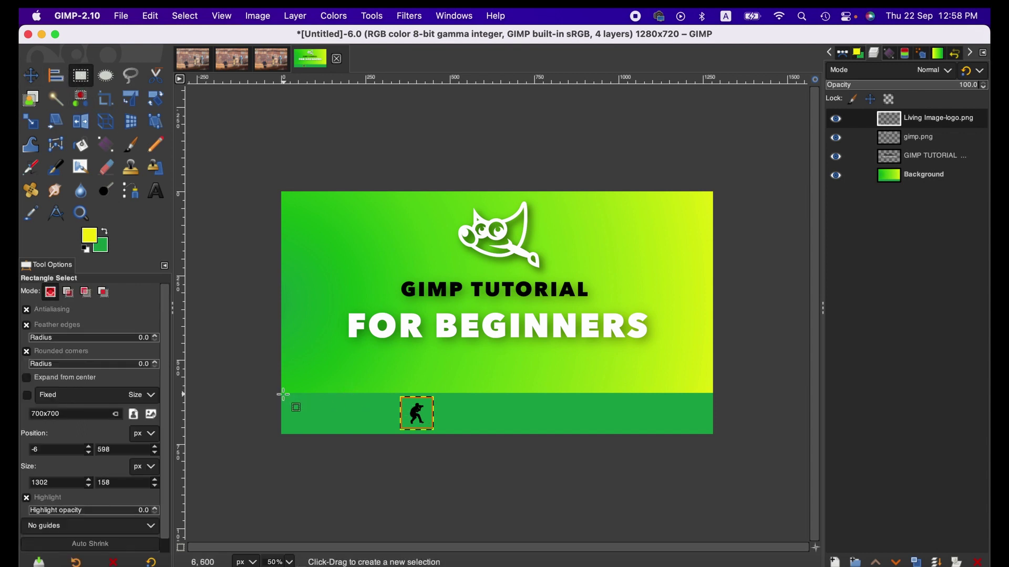
pyautogui.moveTo(283, 394); pyautogui.dragTo(713, 433)
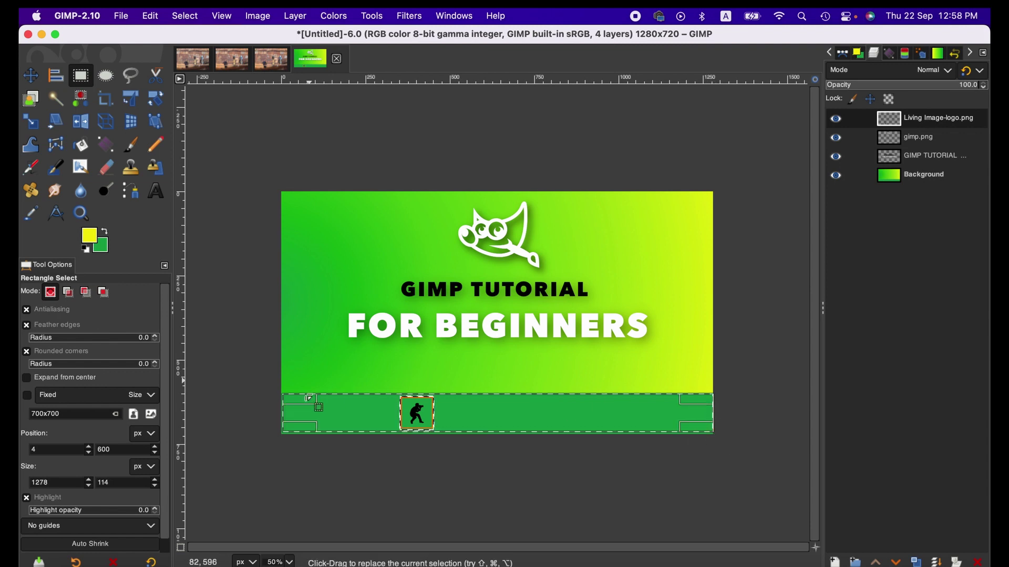
pyautogui.moveTo(299, 397); pyautogui.dragTo(297, 400)
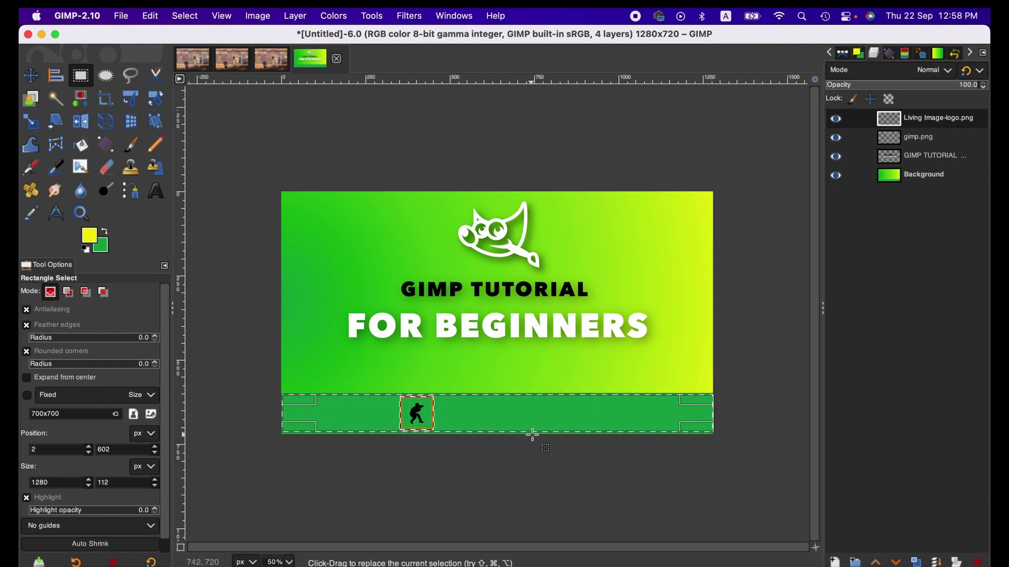
pyautogui.moveTo(531, 433); pyautogui.dragTo(532, 434)
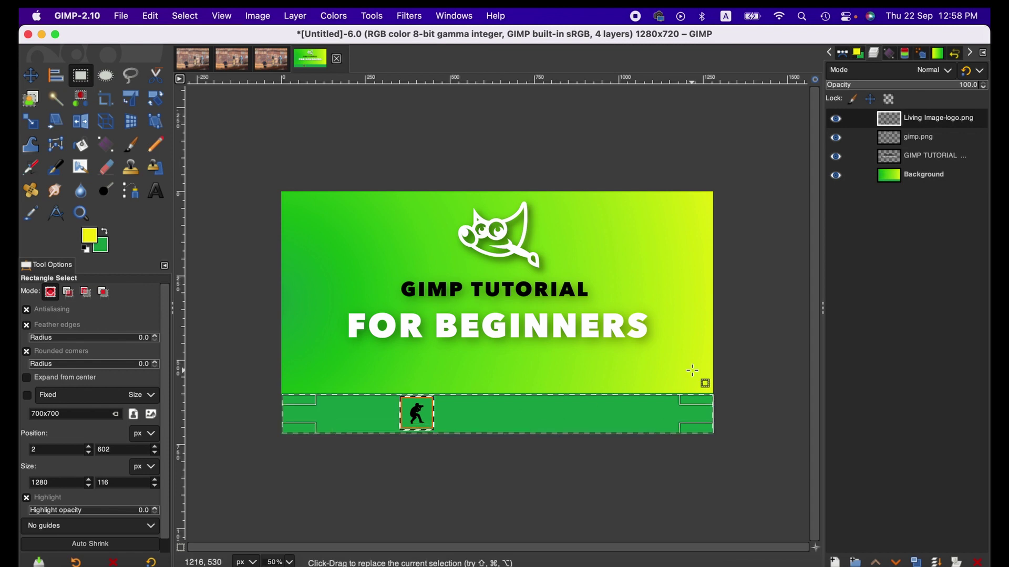
pyautogui.click(910, 181)
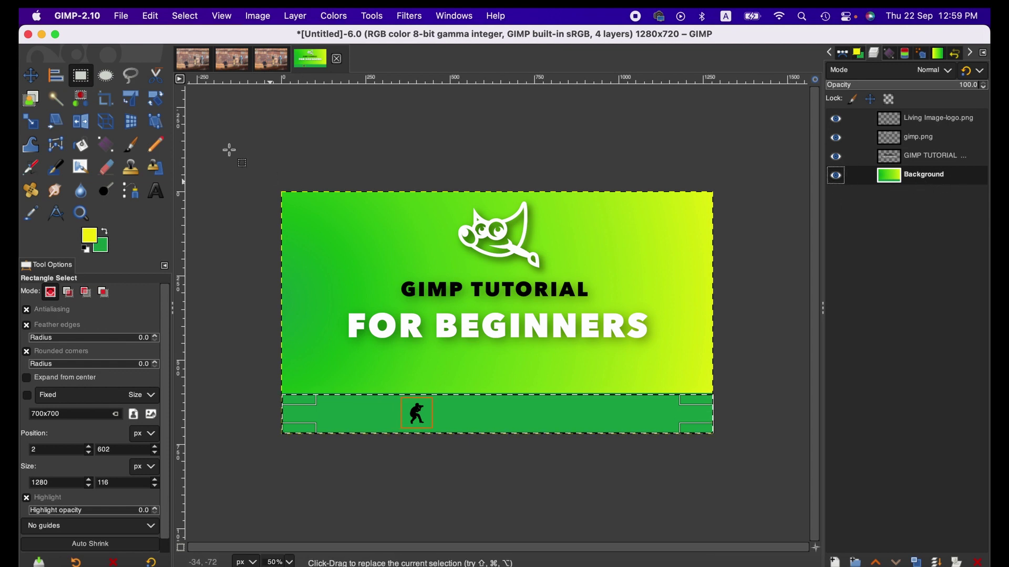
# Step: Align the small logo to the vertical middle of the footer selection, then select none
pyautogui.click(56, 75)
pyautogui.click(76, 301)
pyautogui.click(76, 303)
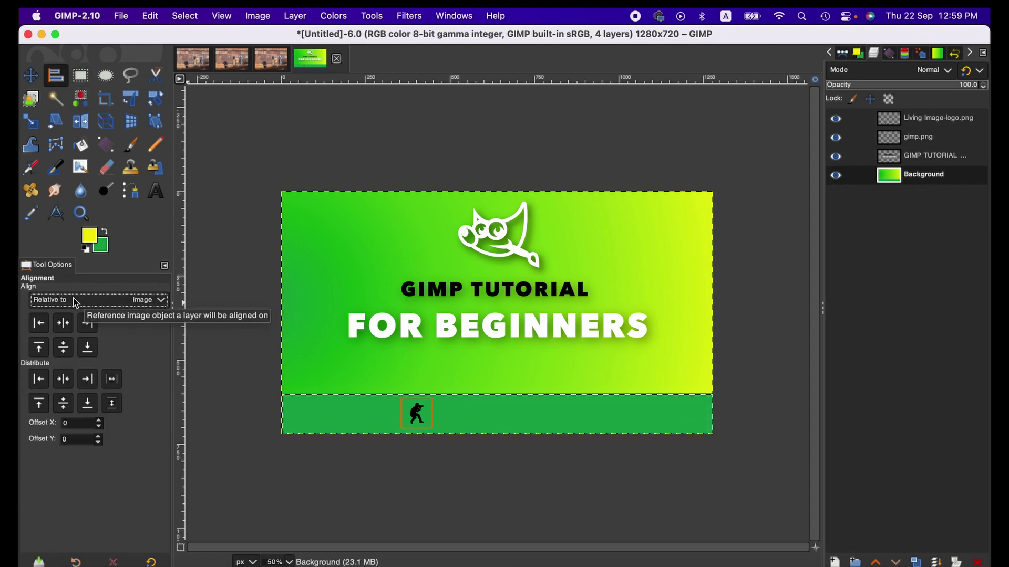
pyautogui.click(76, 302)
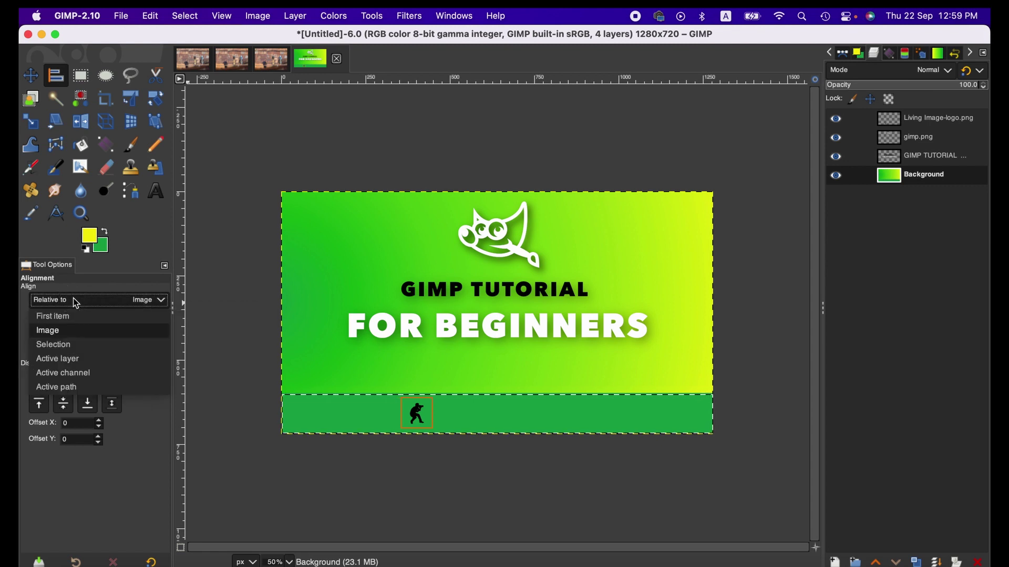
pyautogui.click(62, 343)
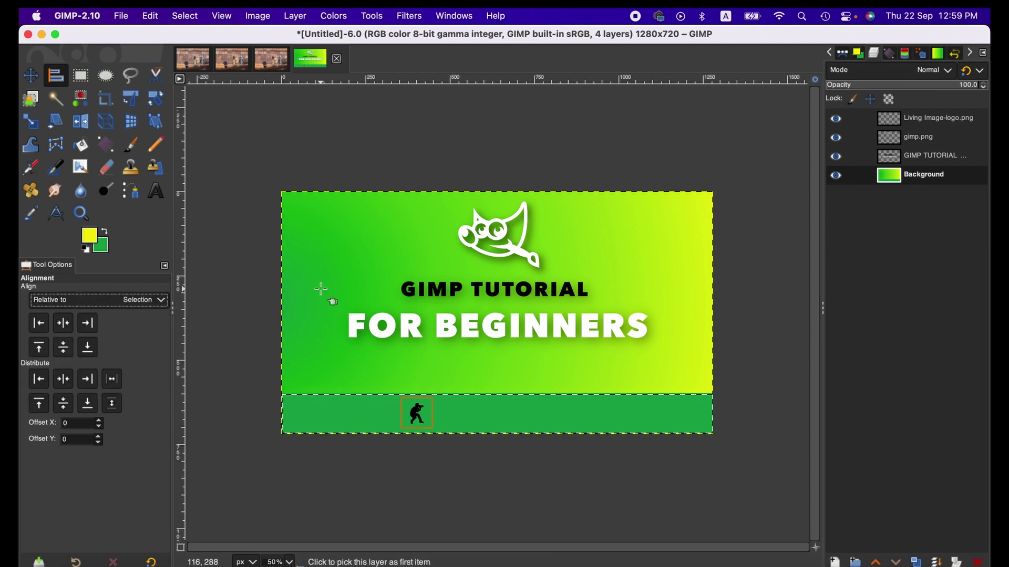
pyautogui.click(424, 419)
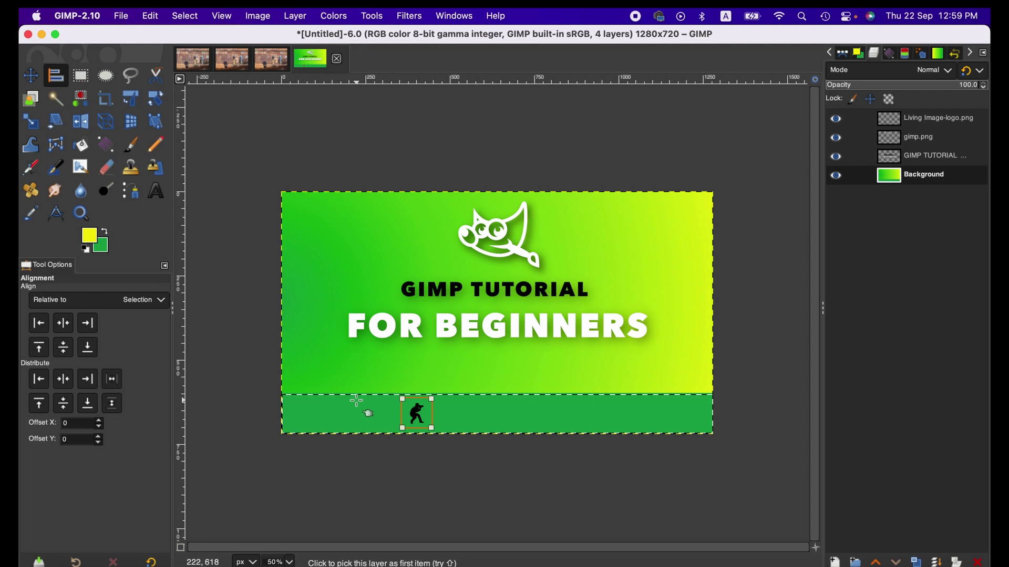
pyautogui.click(63, 347)
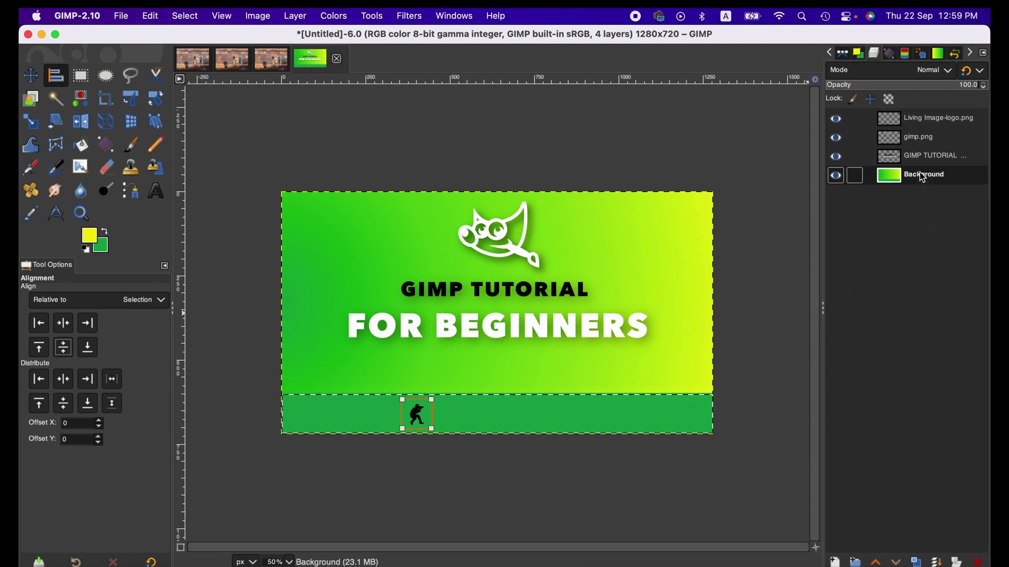
pyautogui.click(184, 16)
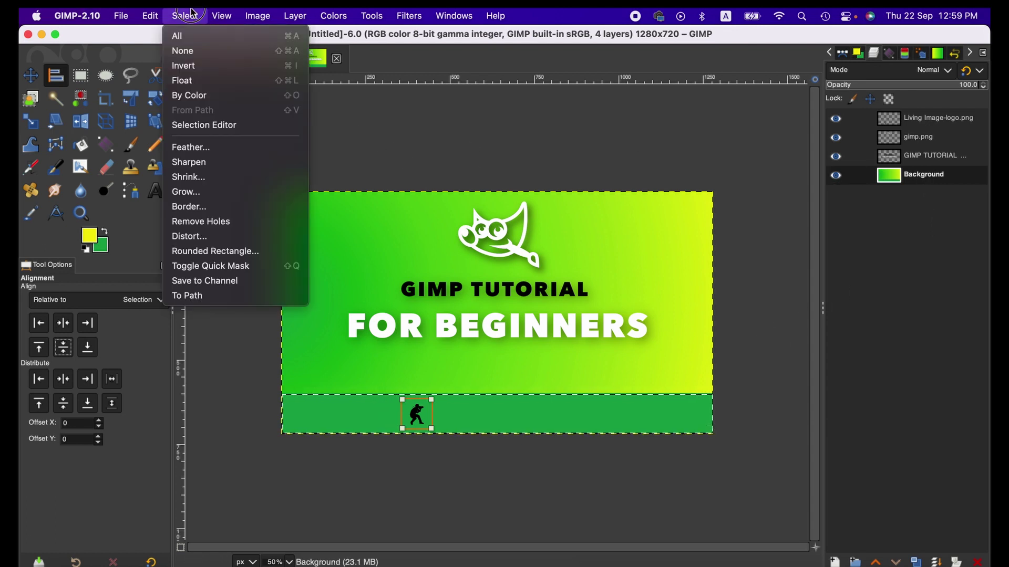
pyautogui.click(197, 51)
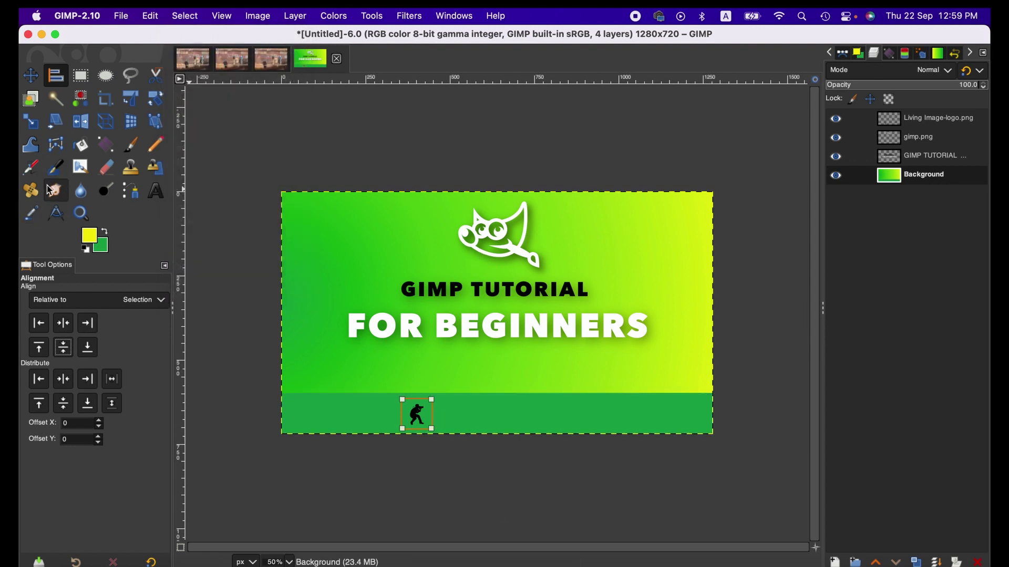
# Step: Type 'livingimage.life' in a new text box beside the footer logo and select its size value
pyautogui.click(156, 196)
pyautogui.click(444, 411)
pyautogui.write('L')
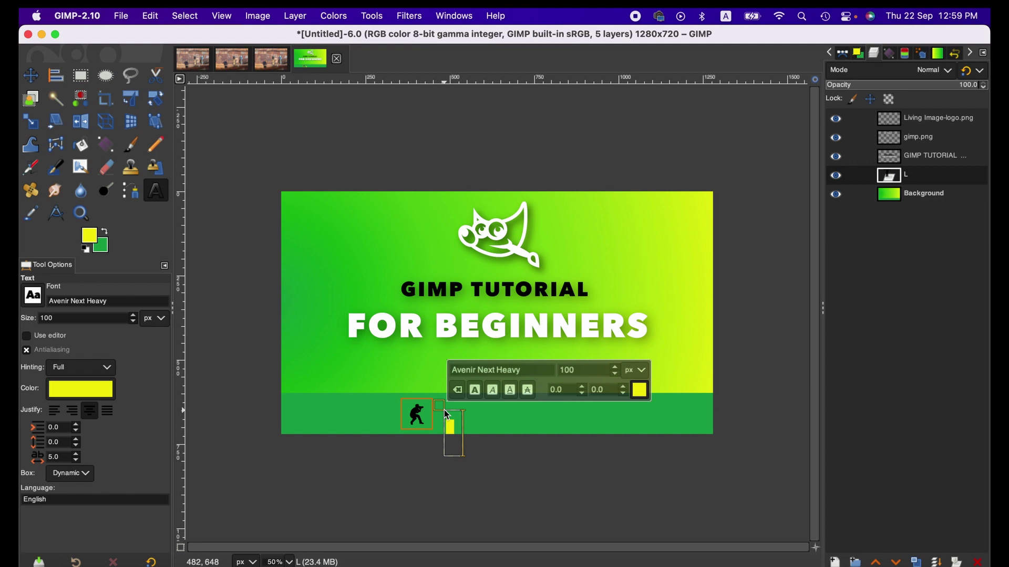
pyautogui.press('BackSpace')
pyautogui.write('livi')
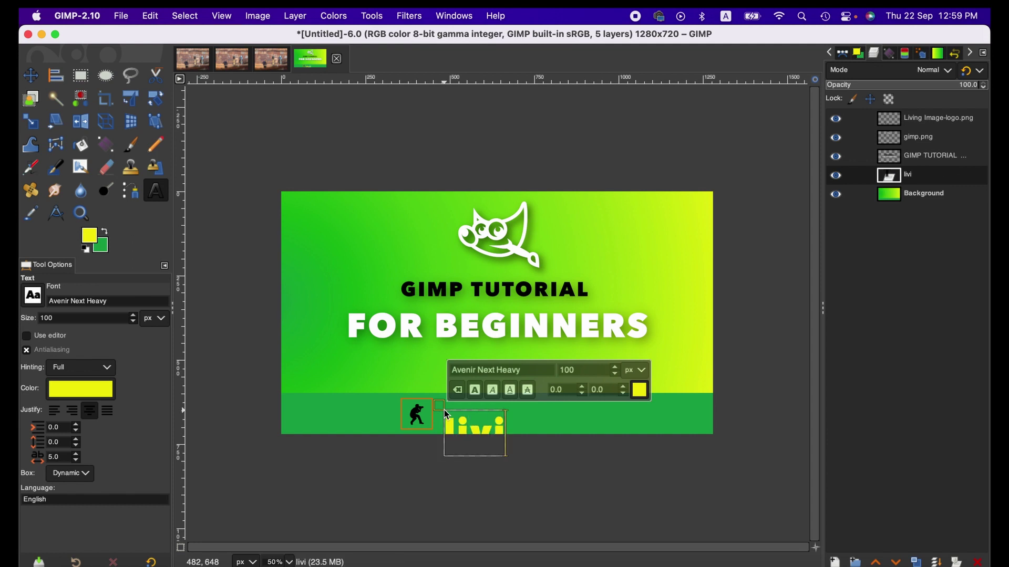
pyautogui.write('ngimage')
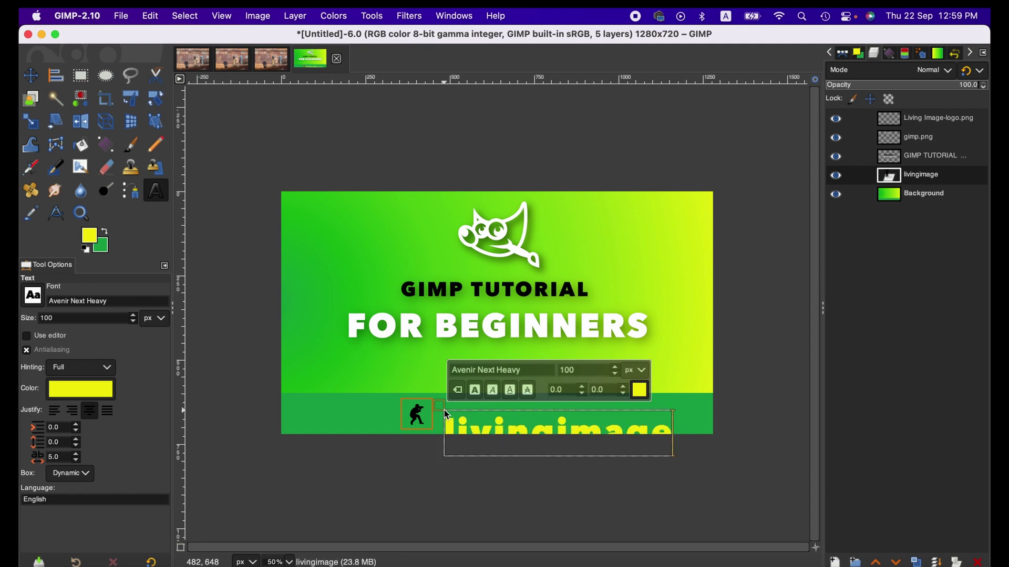
pyautogui.write('.life')
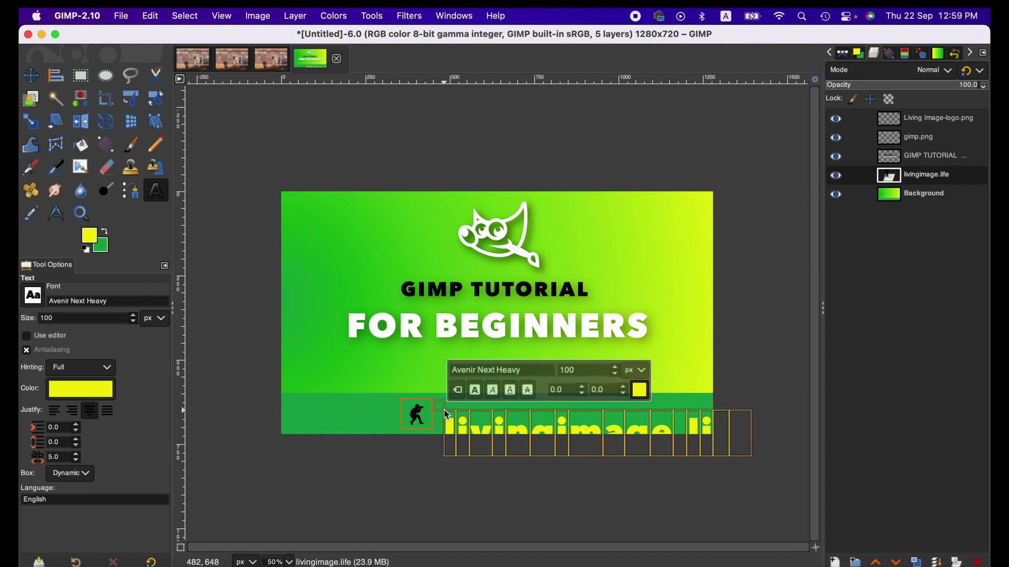
pyautogui.doubleClick(586, 372)
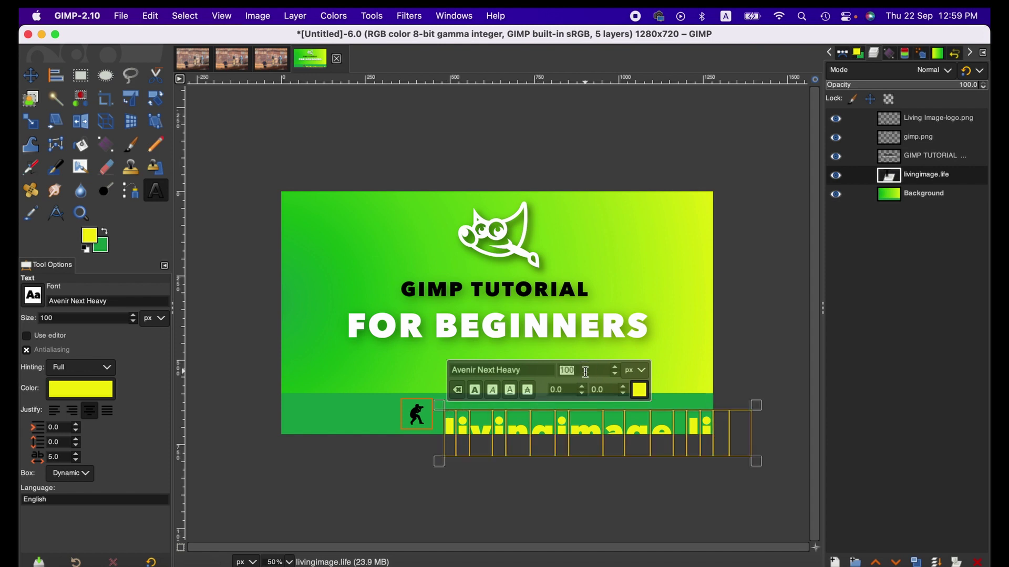
# Step: Set the livingimage.life text size to 30 px and commit the edit
pyautogui.write('30')
pyautogui.press('Return')
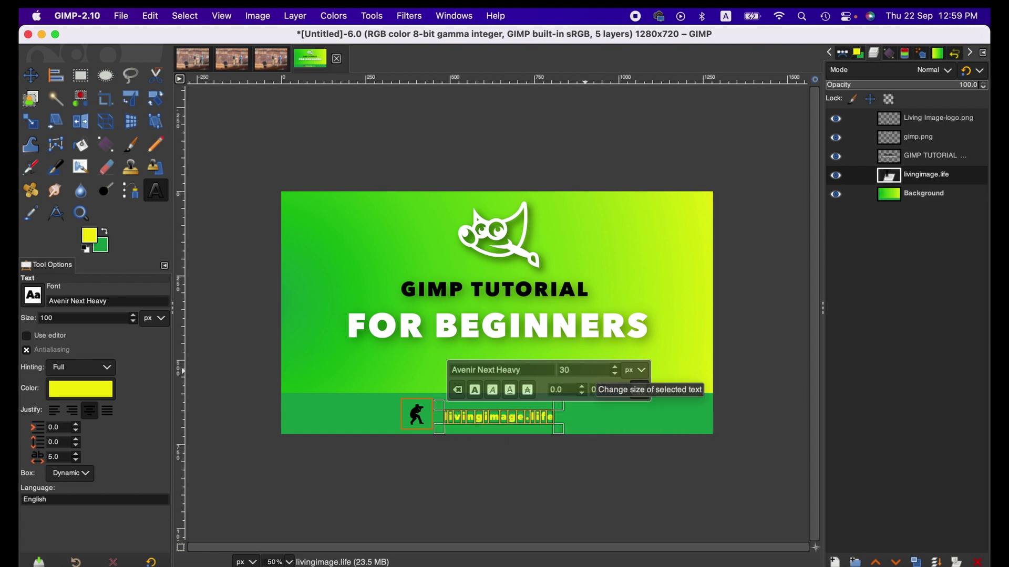
pyautogui.click(923, 195)
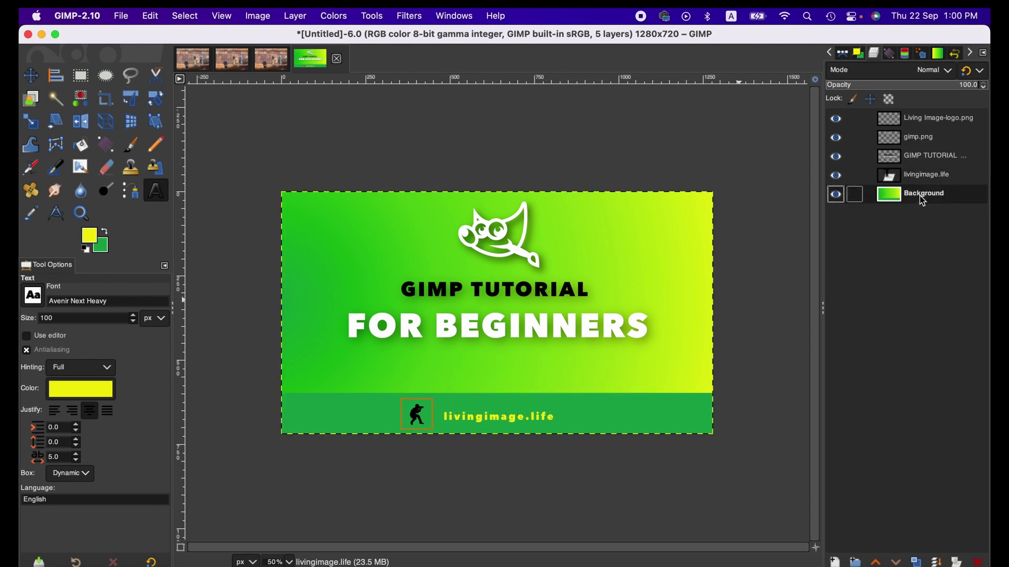
# Step: Change the livingimage.life text font to Futura Medium Condensed
pyautogui.click(517, 419)
pyautogui.tripleClick(517, 419)
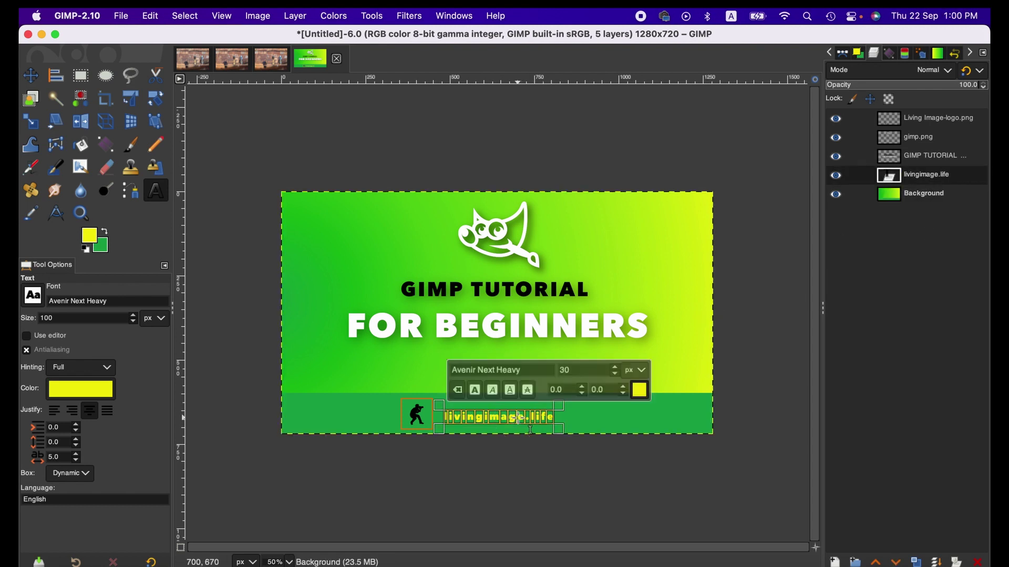
pyautogui.tripleClick(499, 369)
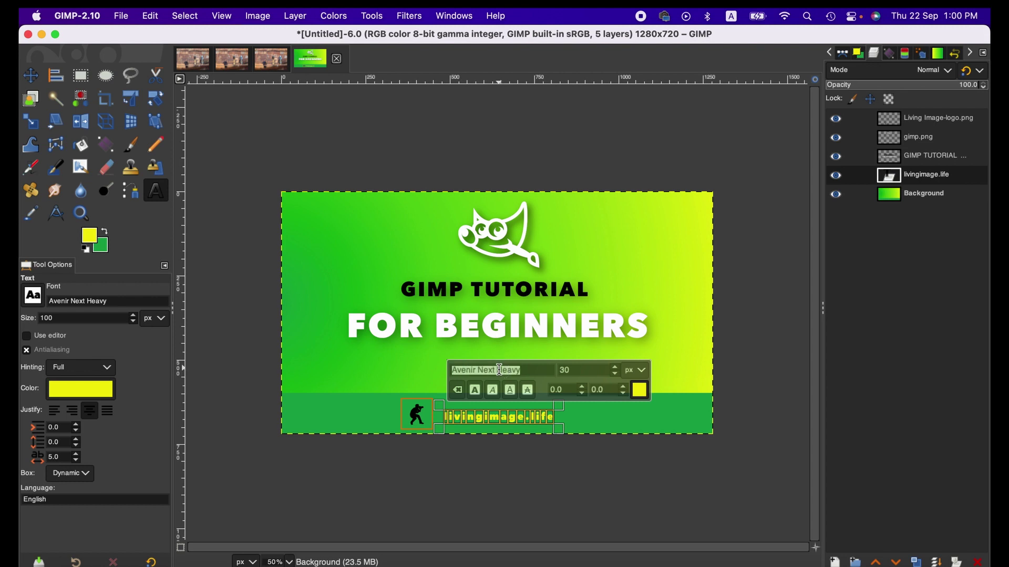
pyautogui.press('BackSpace')
pyautogui.write('fur')
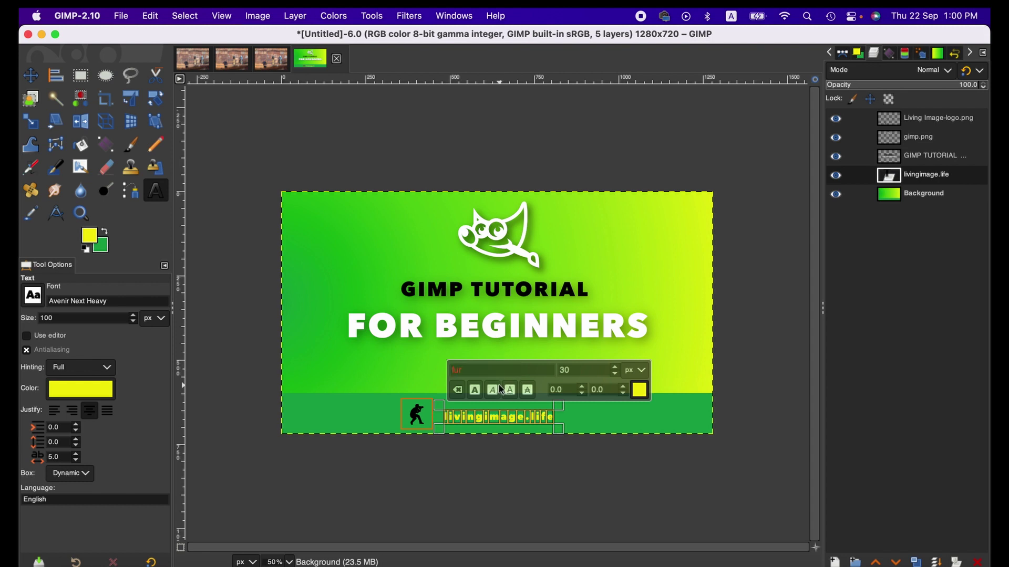
pyautogui.write('t')
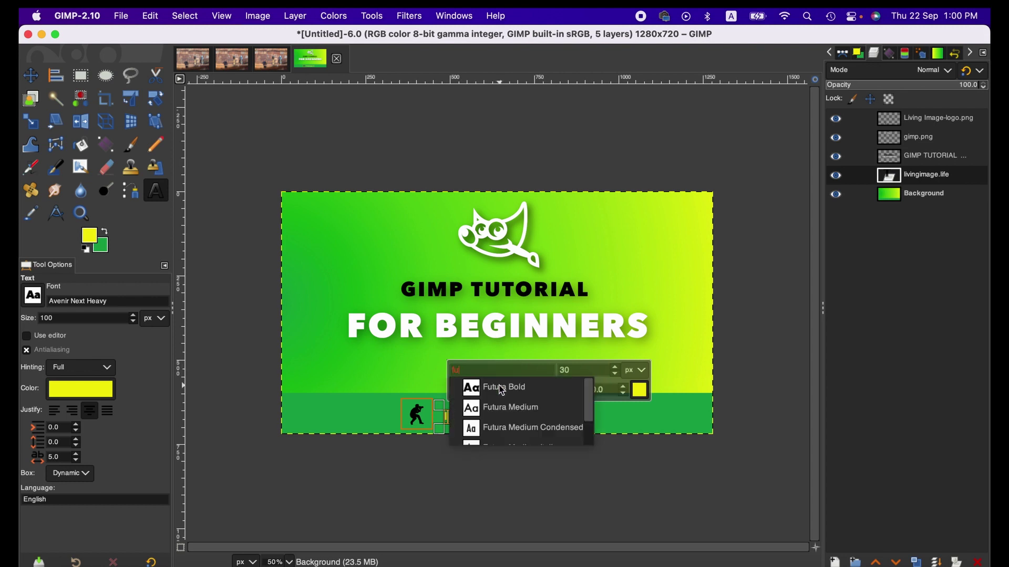
pyautogui.click(507, 427)
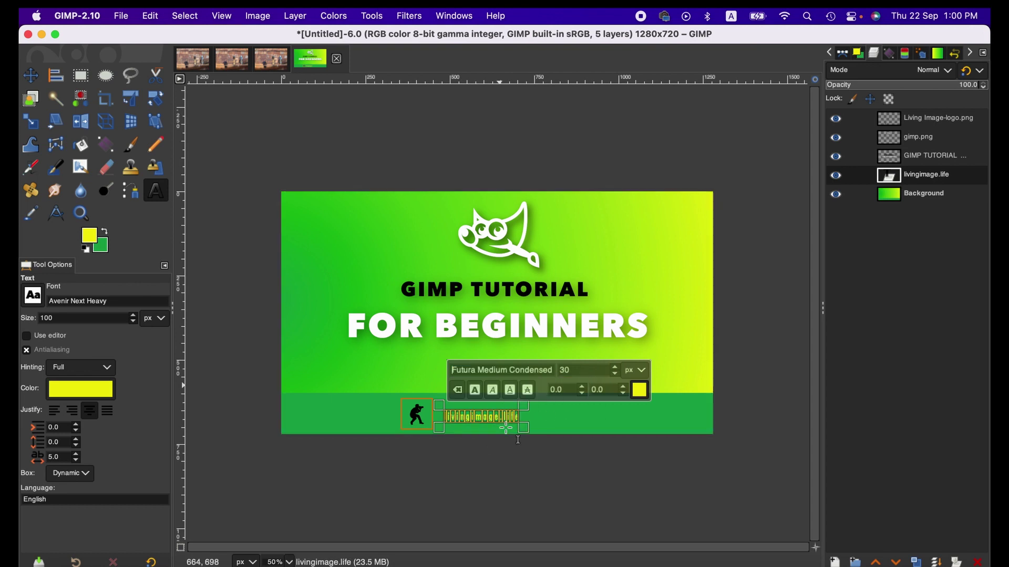
pyautogui.click(911, 196)
# Step: Widen the footer text's letter spacing to 19.0
pyautogui.click(510, 420)
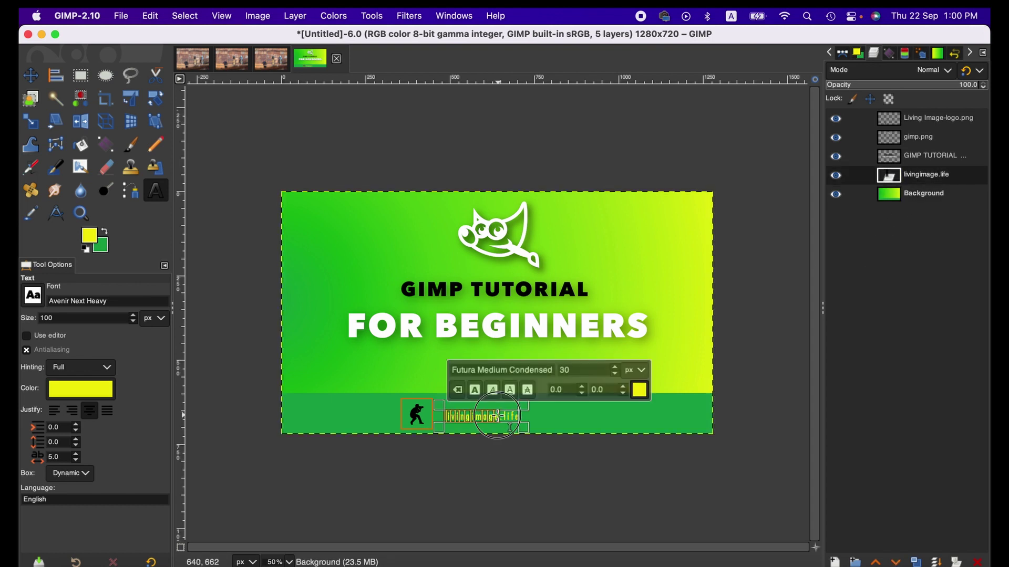
pyautogui.scroll(13, 76, 457)
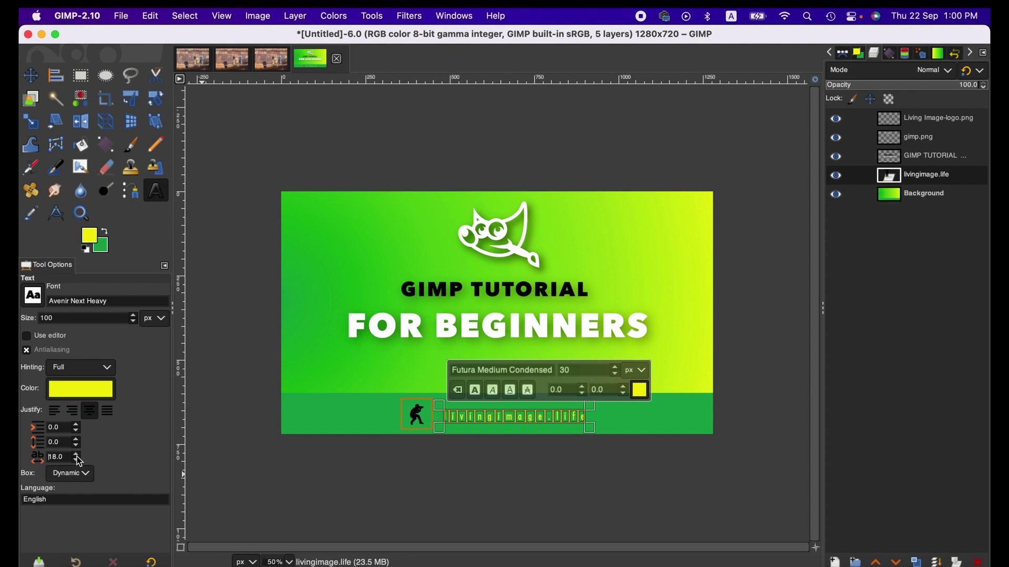
pyautogui.scroll(1, 76, 457)
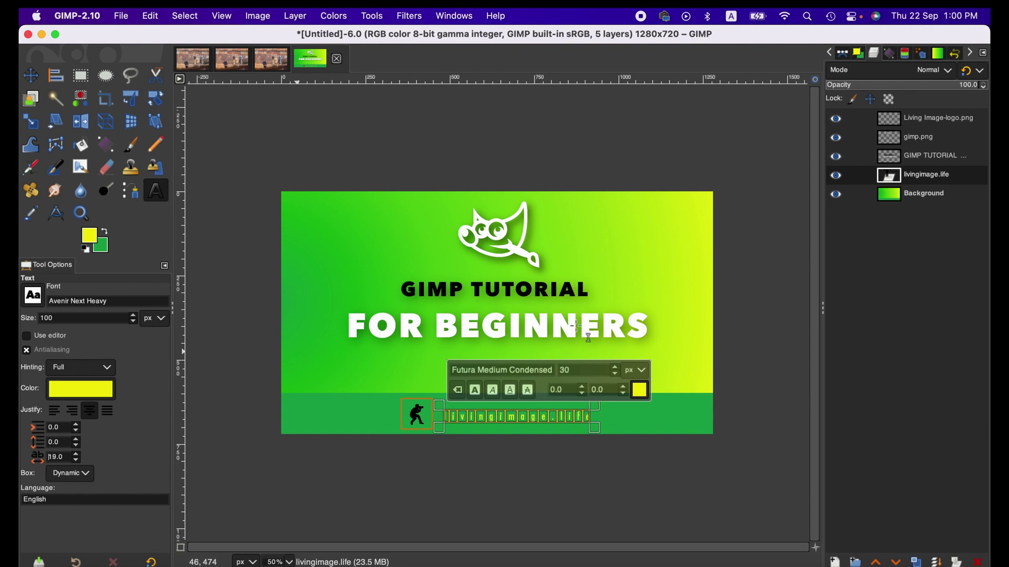
pyautogui.click(944, 195)
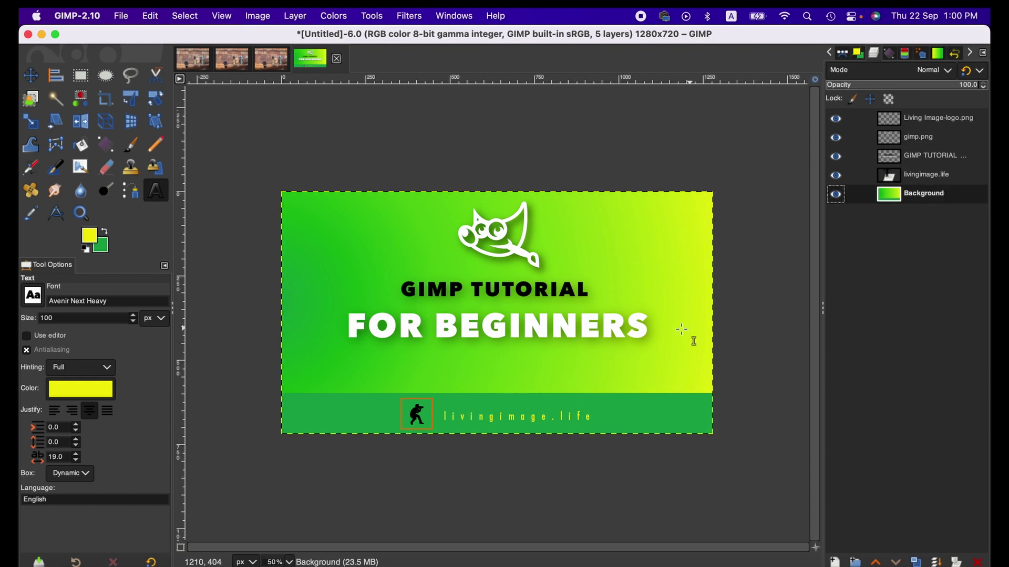
# Step: Nudge the livingimage.life text layer a few pixels up to line up with the logo
pyautogui.click(37, 78)
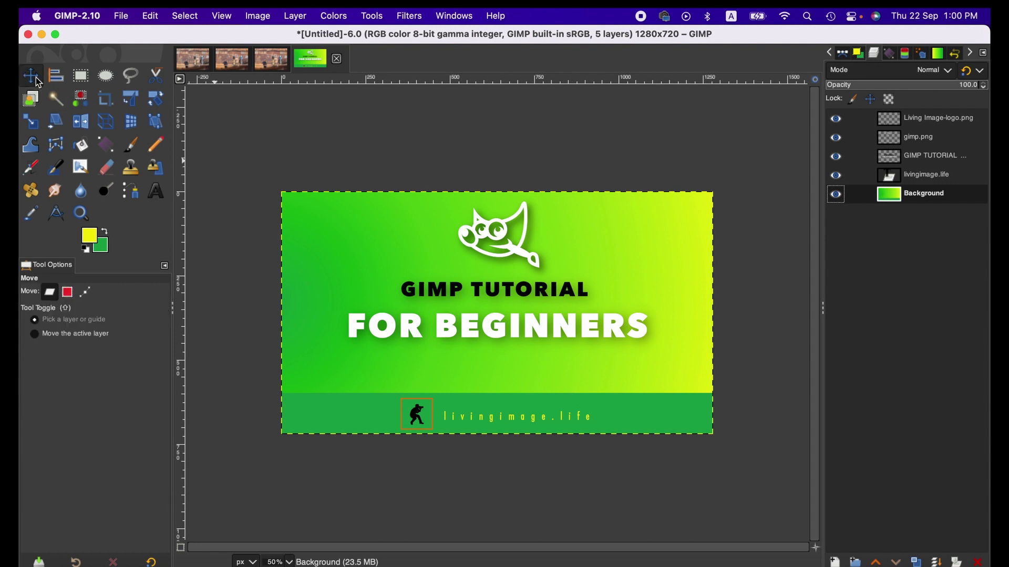
pyautogui.click(922, 173)
pyautogui.moveTo(536, 429); pyautogui.dragTo(540, 426)
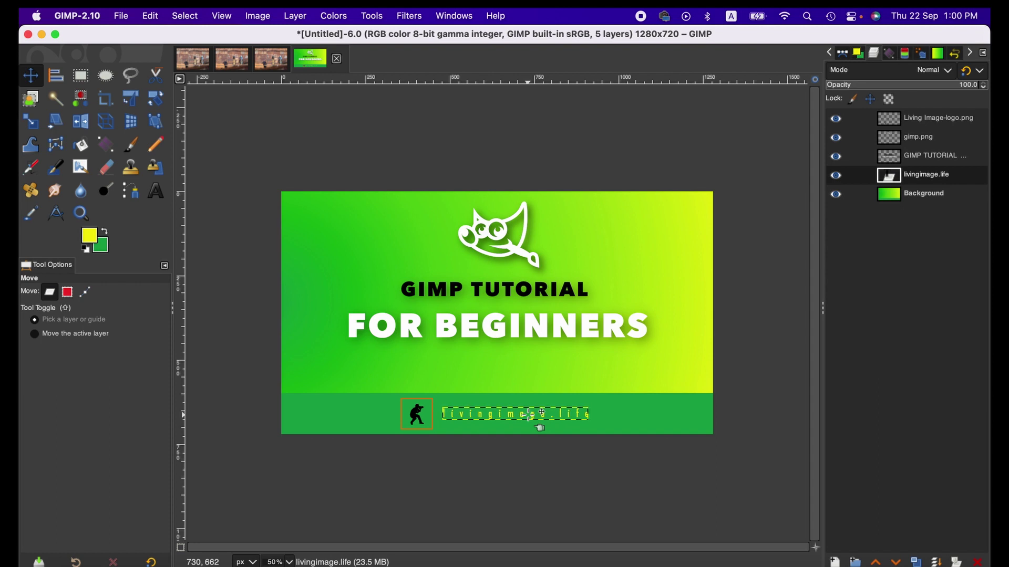
# Step: Select the Background layer, try the Align tool, return to Move, and open the File menu
pyautogui.click(924, 194)
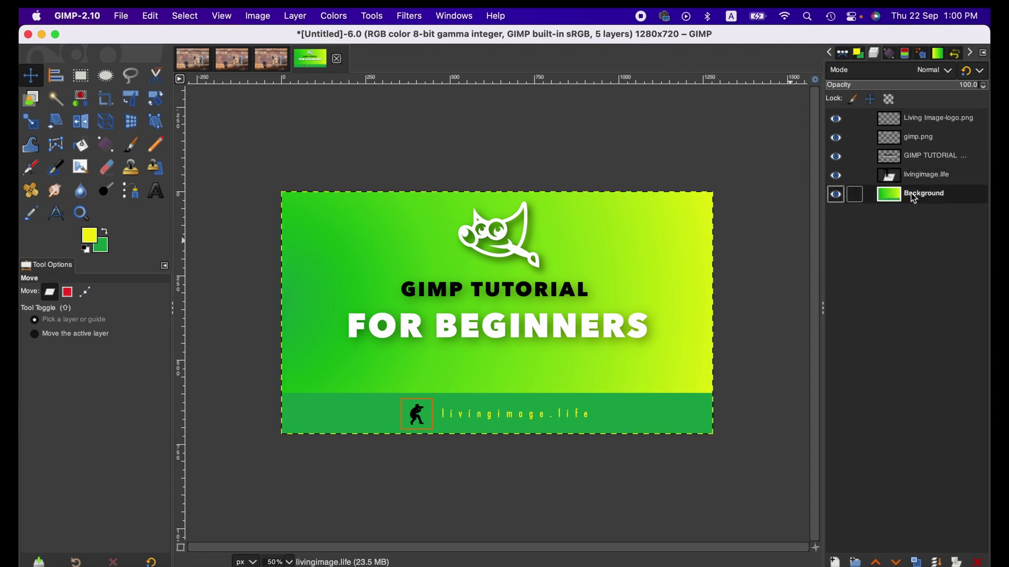
pyautogui.press('t')
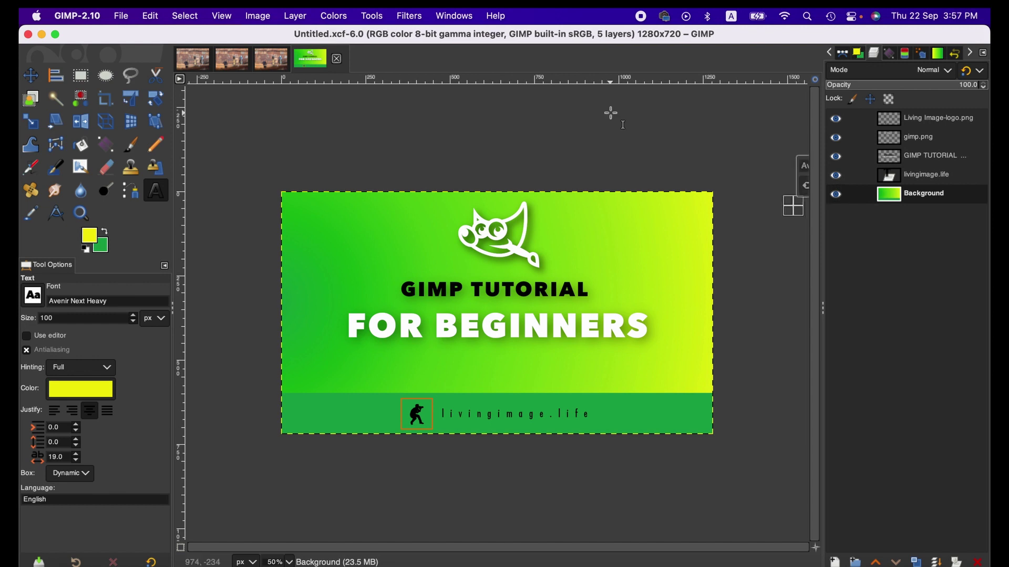
pyautogui.click(59, 77)
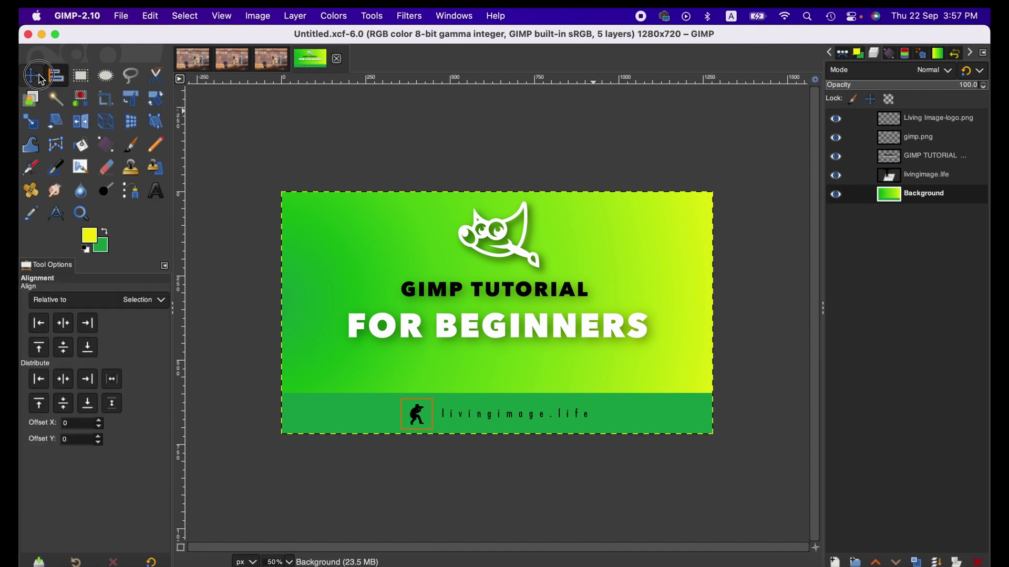
pyautogui.press('m')
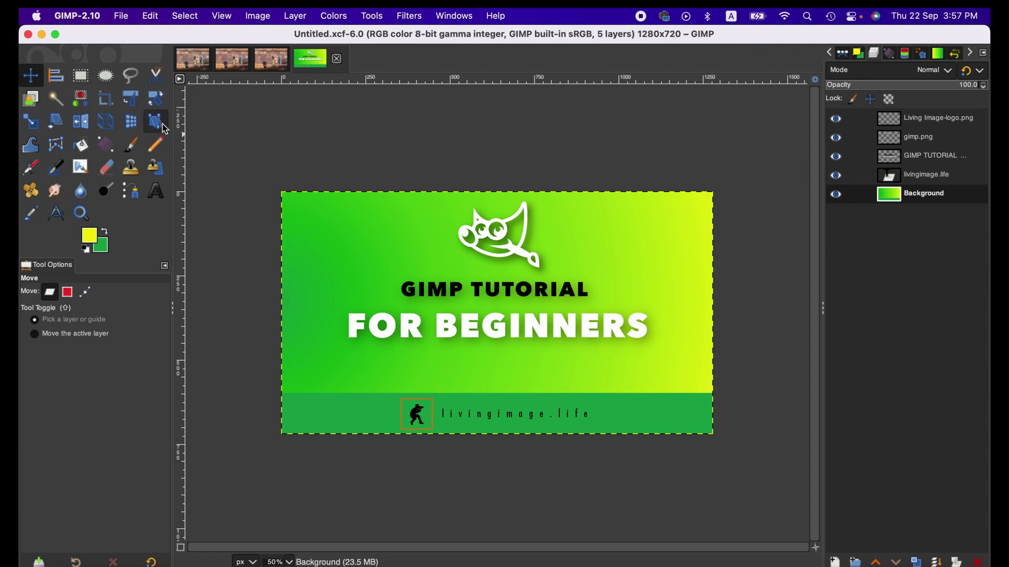
pyautogui.click(125, 16)
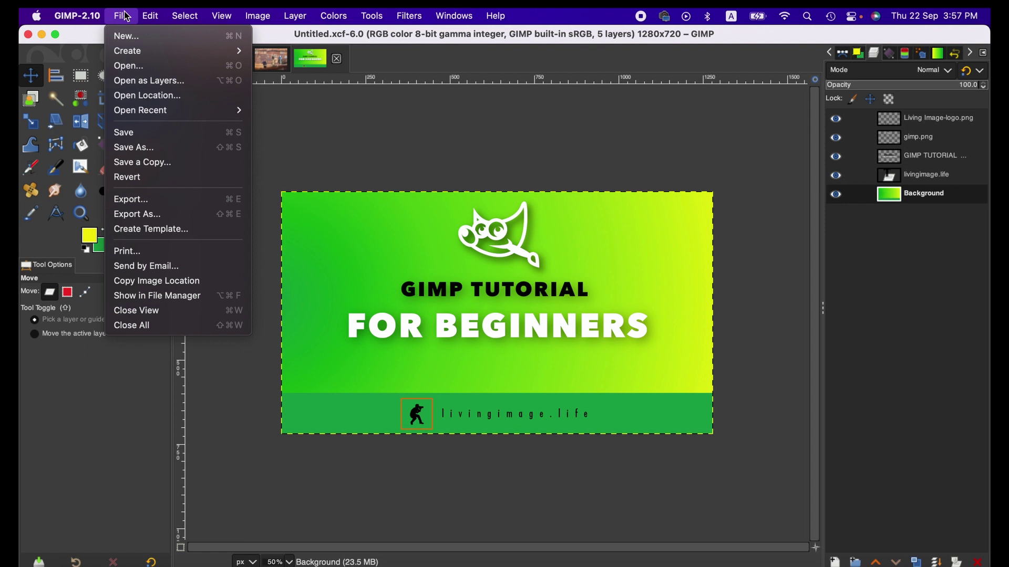
# Step: Save the project as 'gimp tutorial.xcf' in the Downloads folder
pyautogui.click(141, 147)
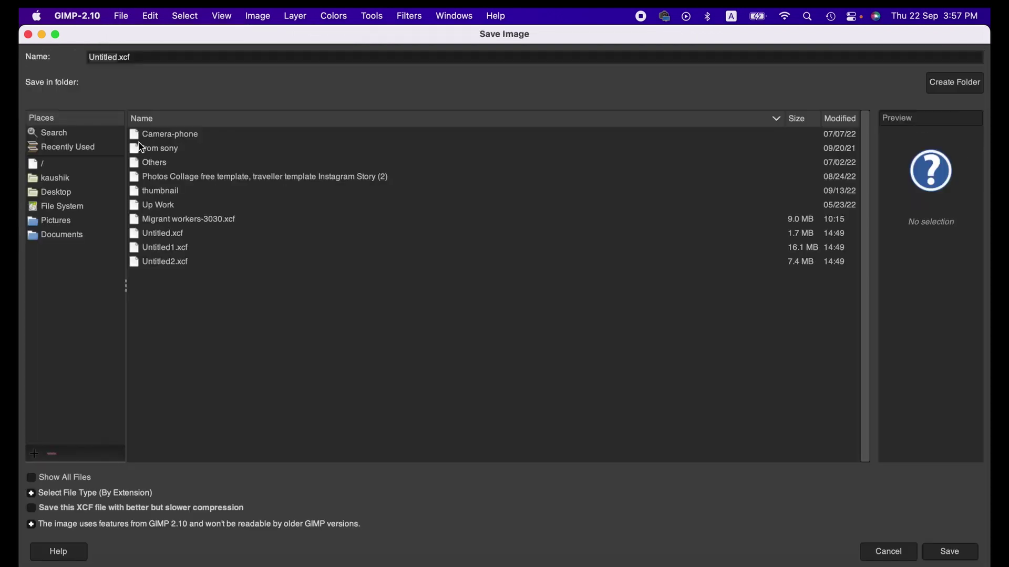
pyautogui.doubleClick(96, 57)
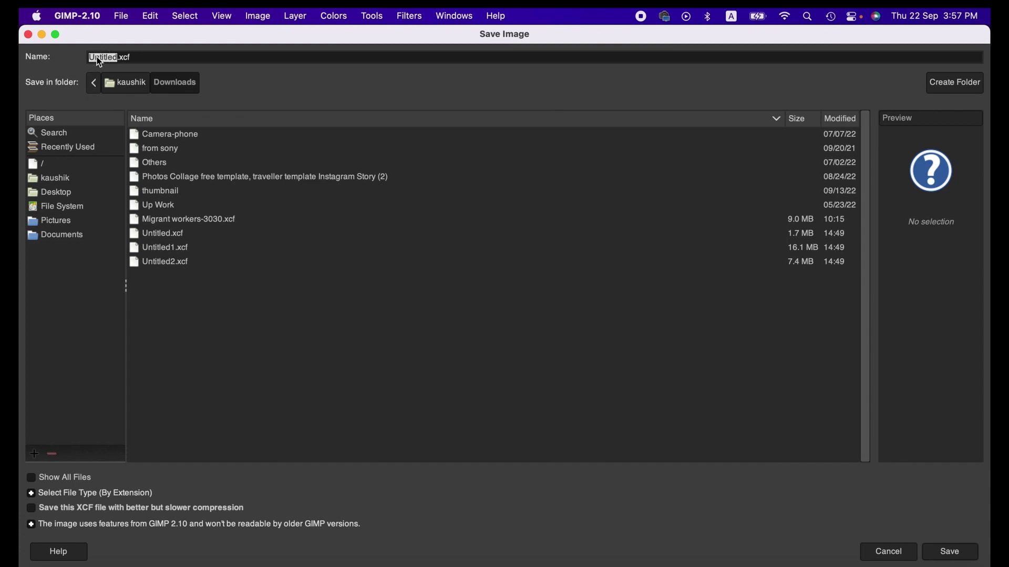
pyautogui.write('gimp')
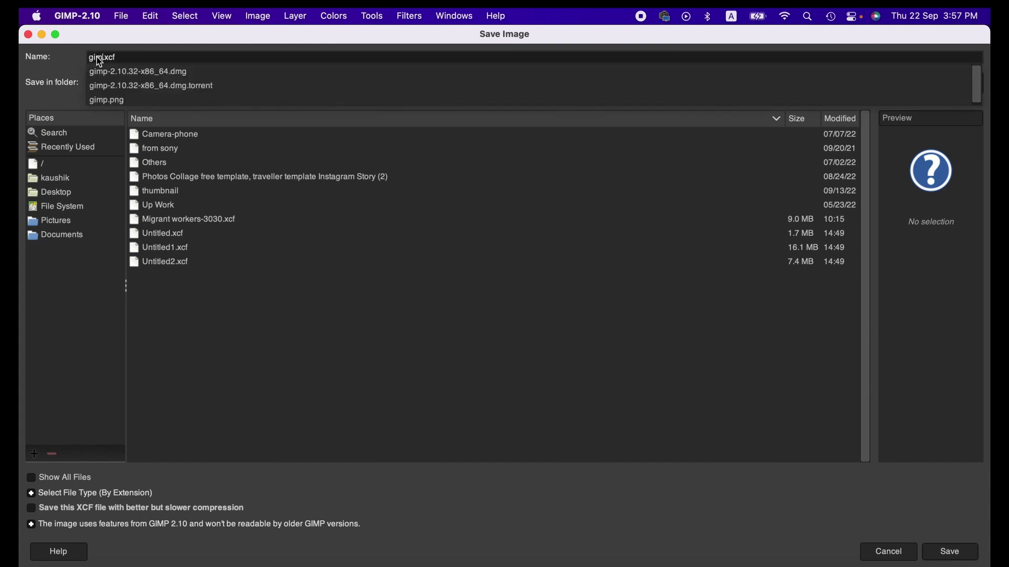
pyautogui.write('1')
pyautogui.write('utorial')
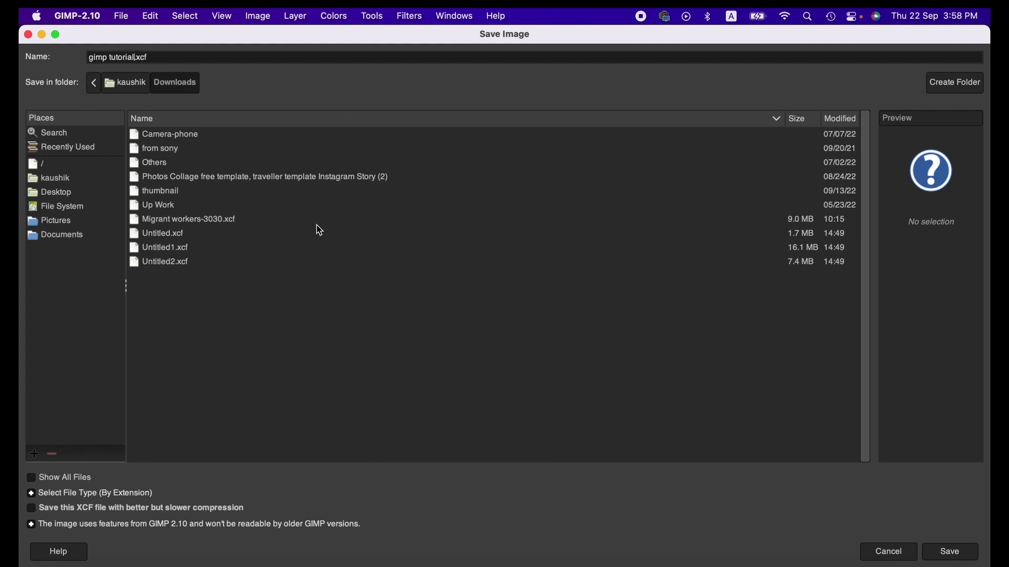
pyautogui.click(962, 554)
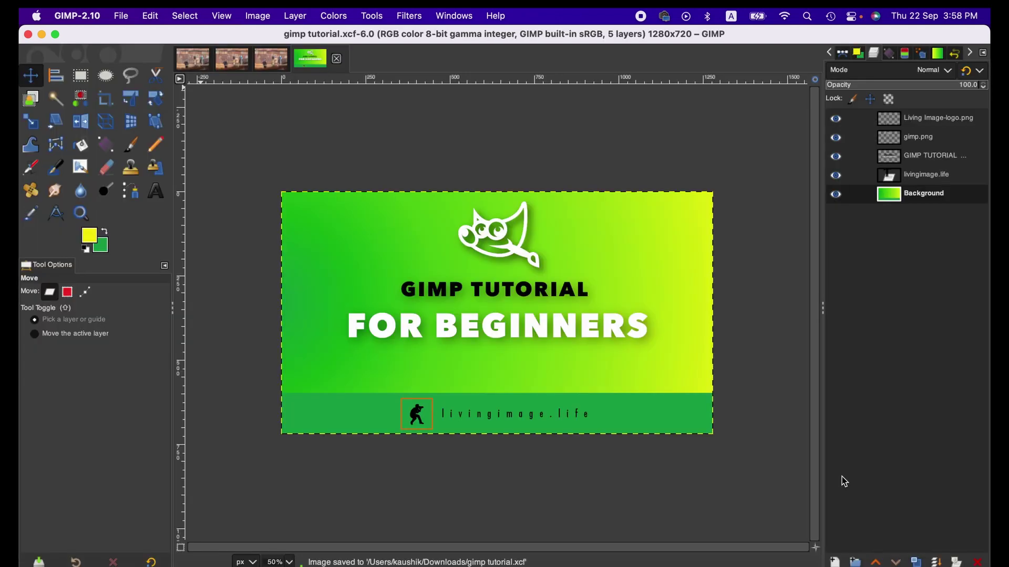
pyautogui.click(125, 13)
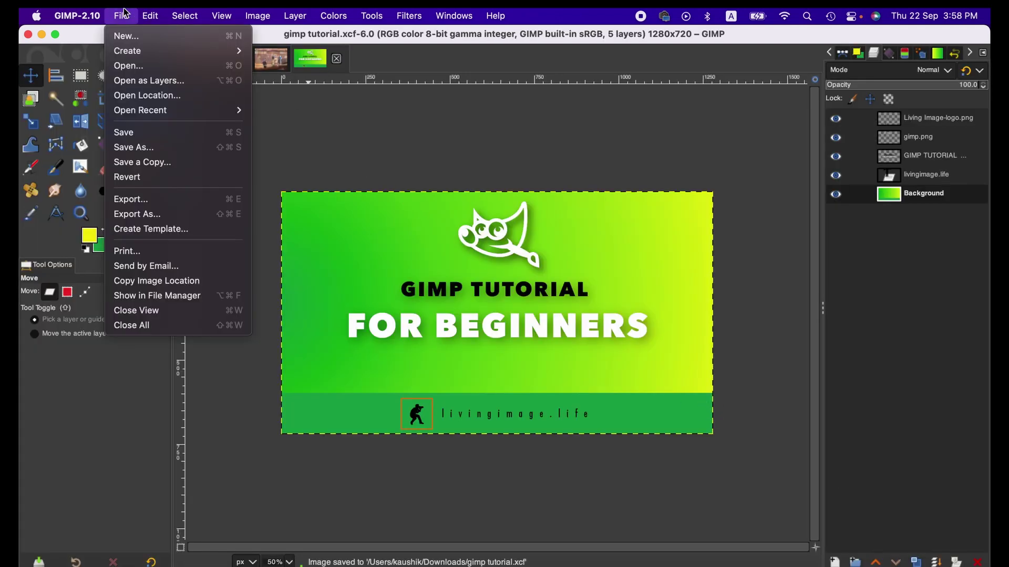
# Step: Start an Export As and pick PDF from the export file-type list
pyautogui.click(155, 215)
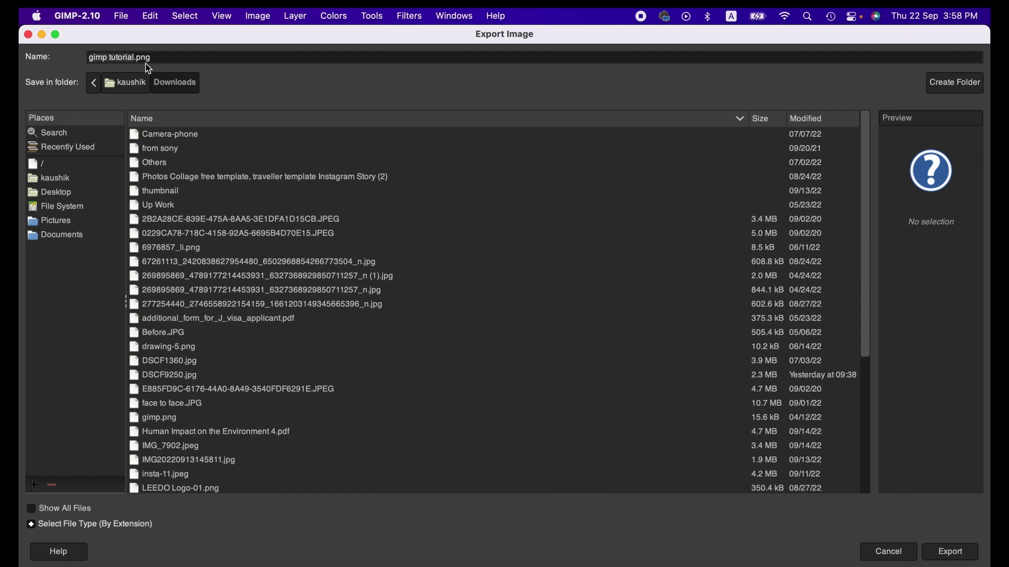
pyautogui.click(168, 64)
pyautogui.click(78, 525)
pyautogui.scroll(-5, 138, 459)
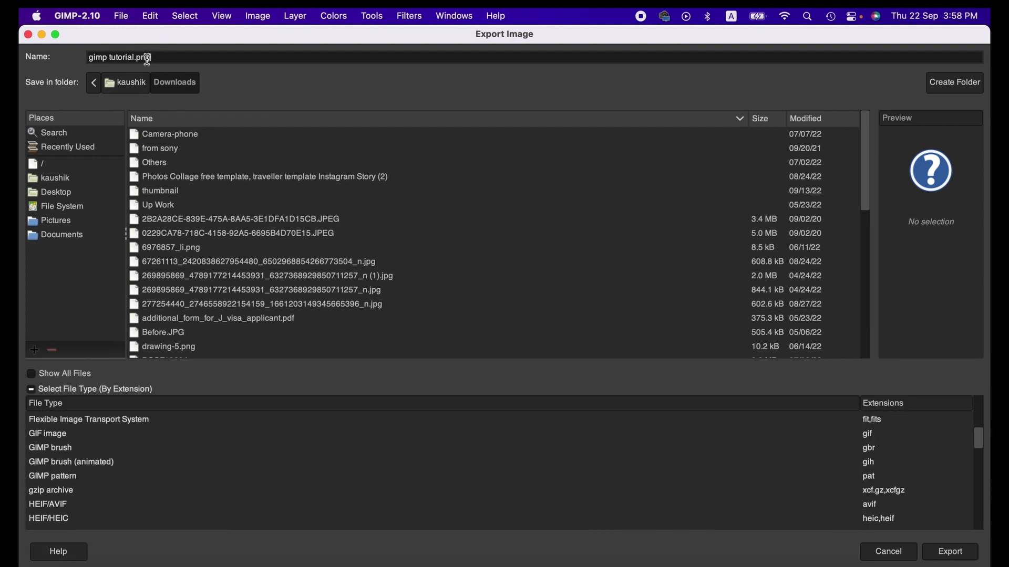
pyautogui.scroll(-8, 689, 458)
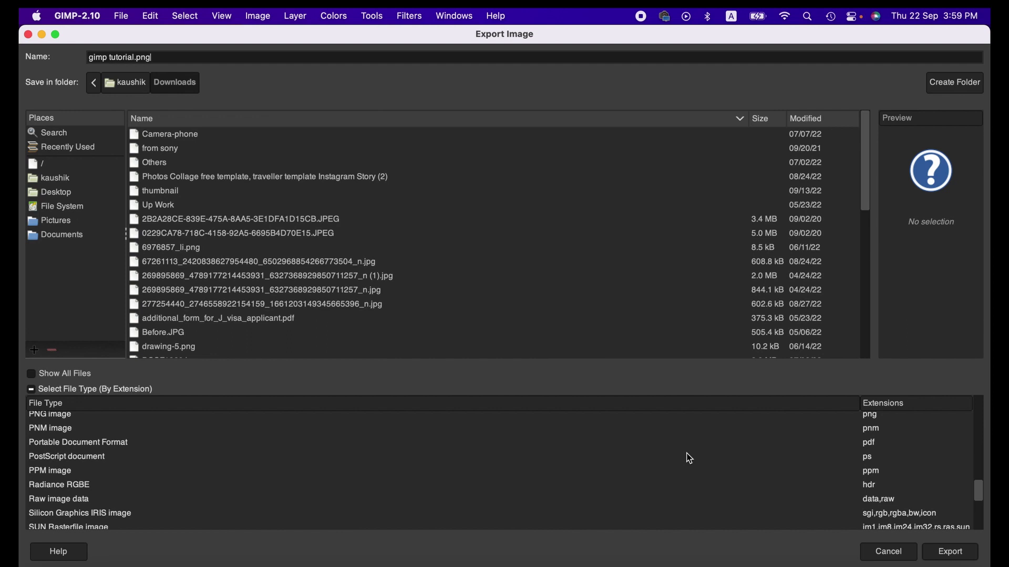
pyautogui.click(870, 444)
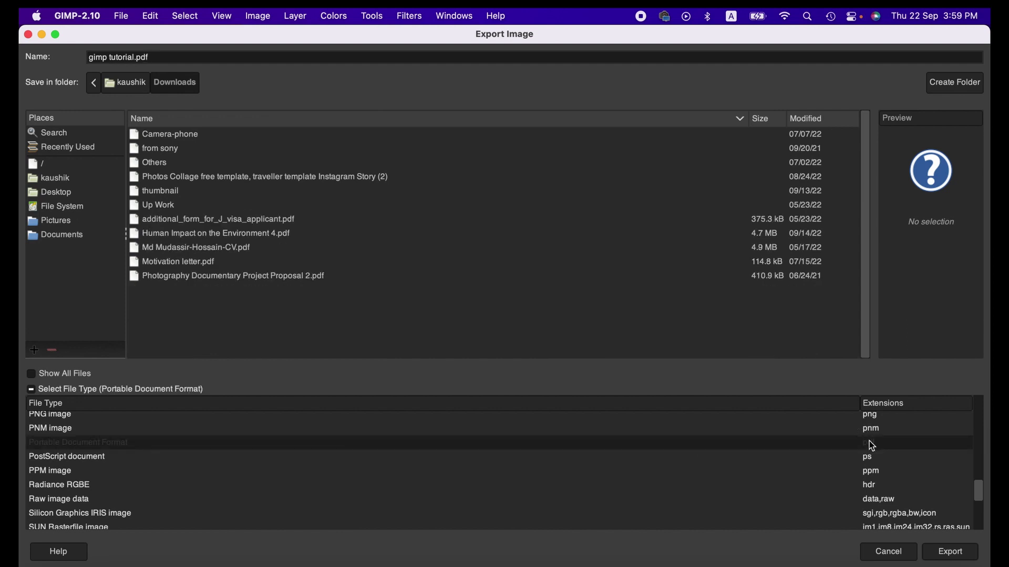
# Step: Change the extension to .jpg and export 'gimp tutorial.jpg' at quality 90
pyautogui.click(188, 58)
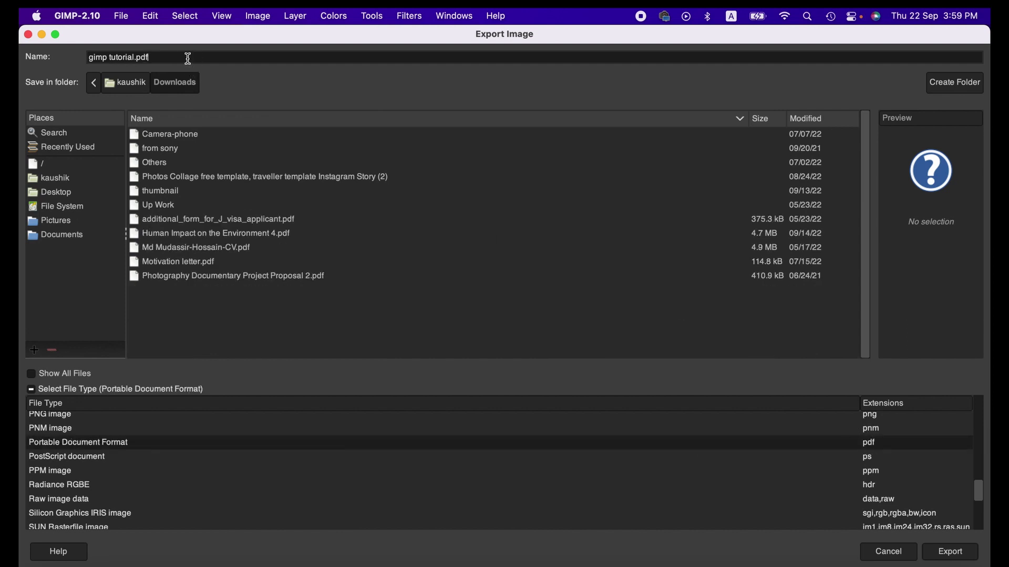
pyautogui.press('BackSpace')
pyautogui.press('BackSpace')
pyautogui.press('BackSpace')
pyautogui.write('jpg')
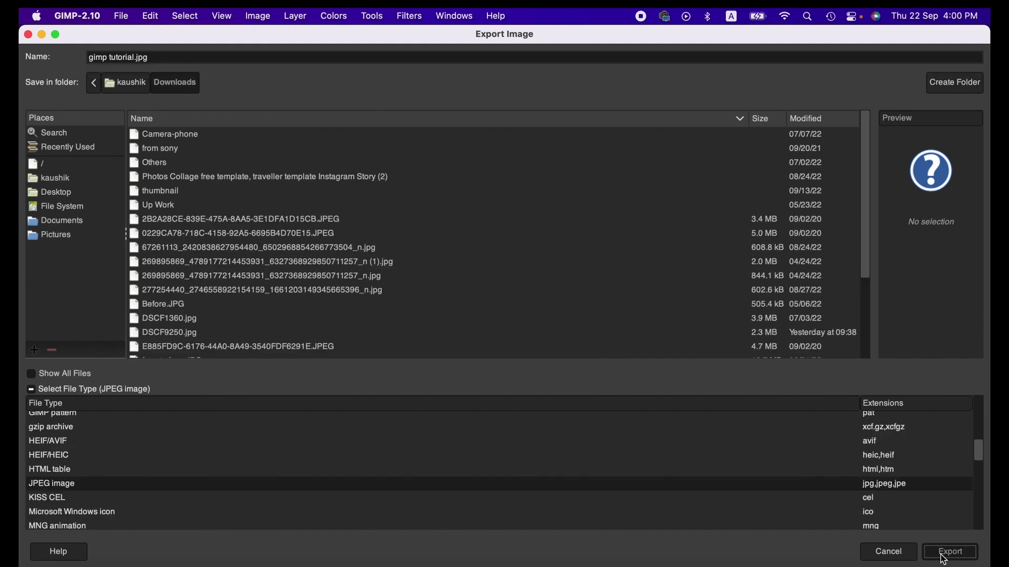
pyautogui.click(949, 552)
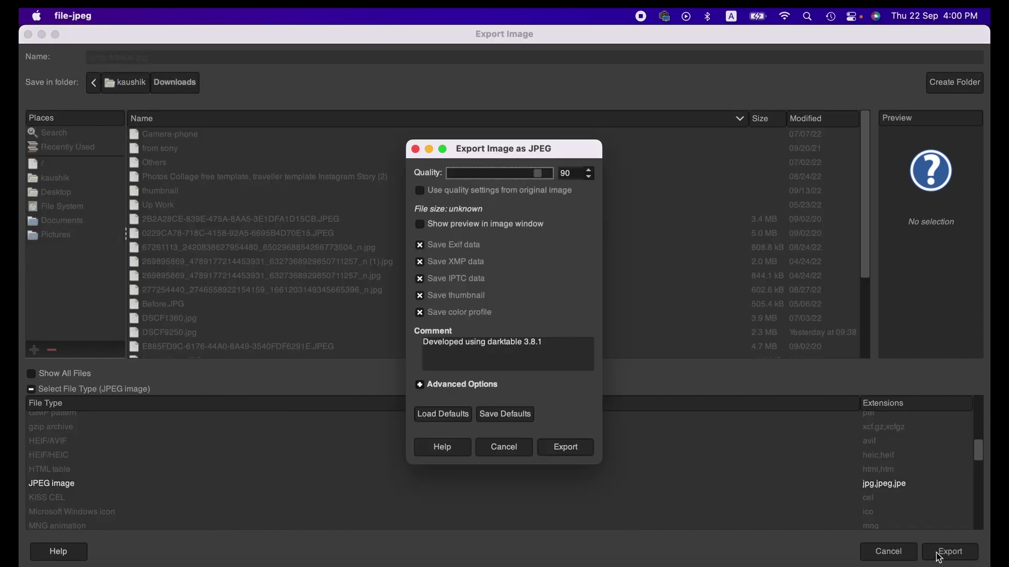
pyautogui.click(565, 447)
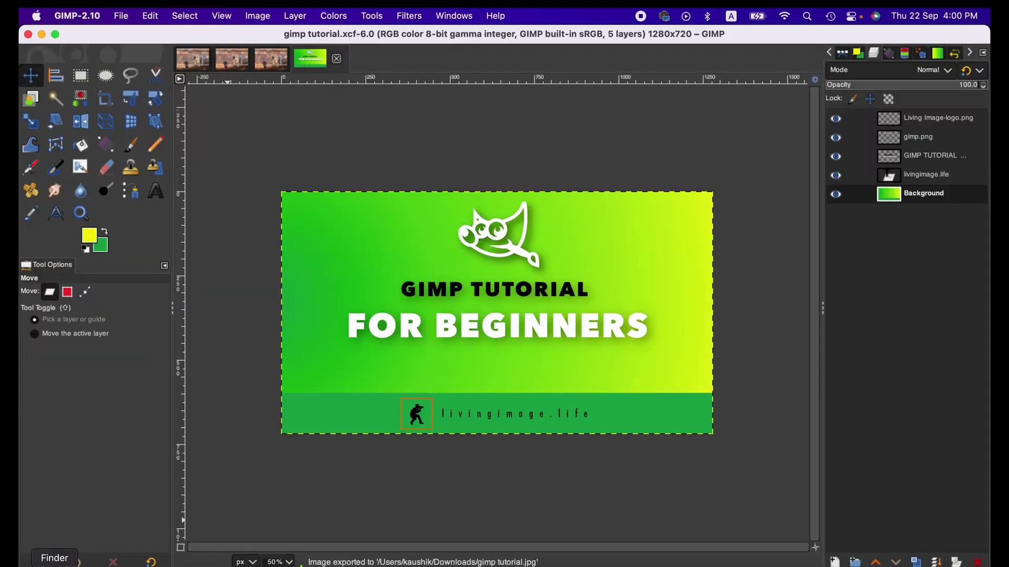
pyautogui.click(125, 14)
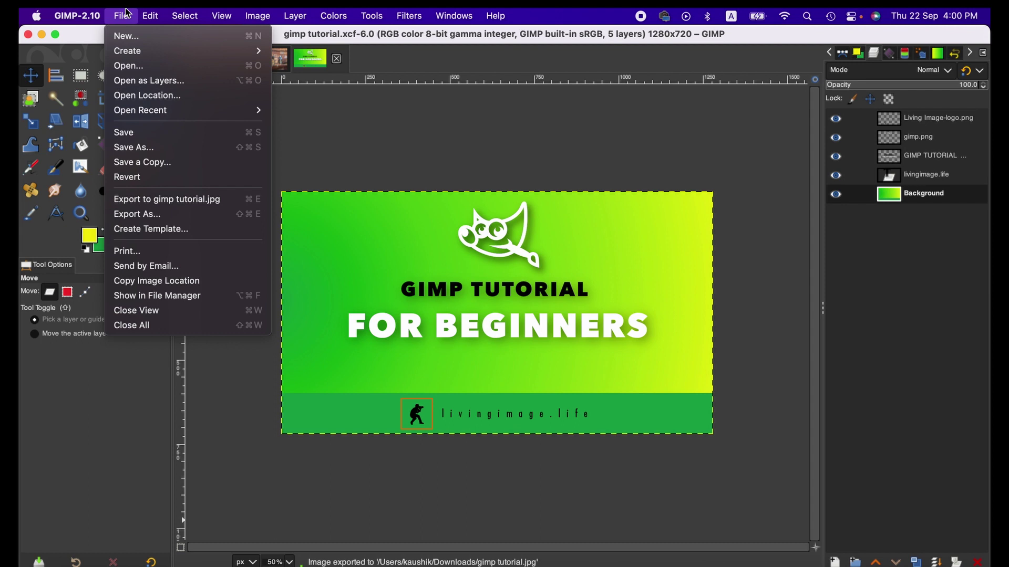
pyautogui.click(117, 12)
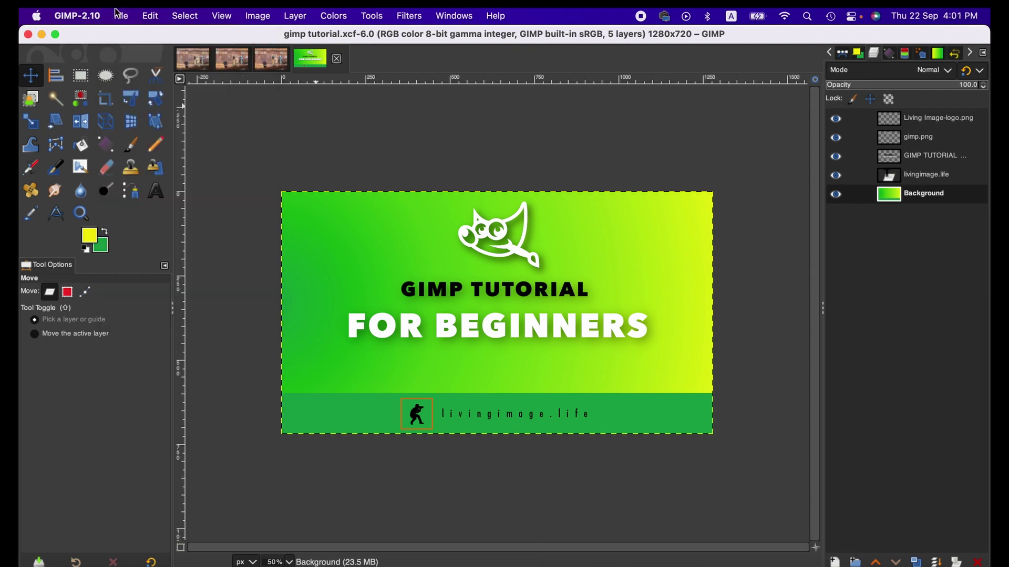
pyautogui.click(118, 15)
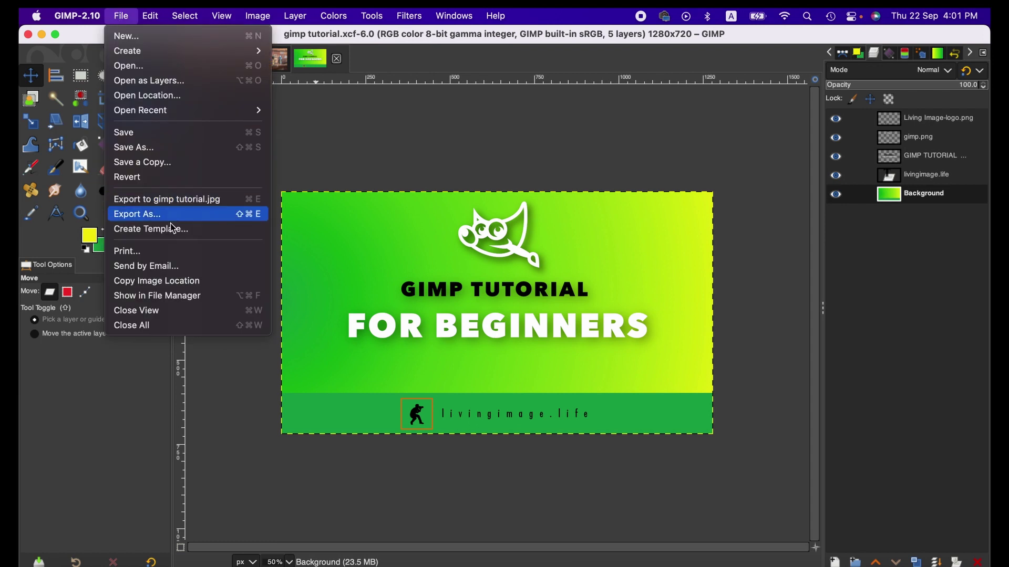
pyautogui.click(164, 257)
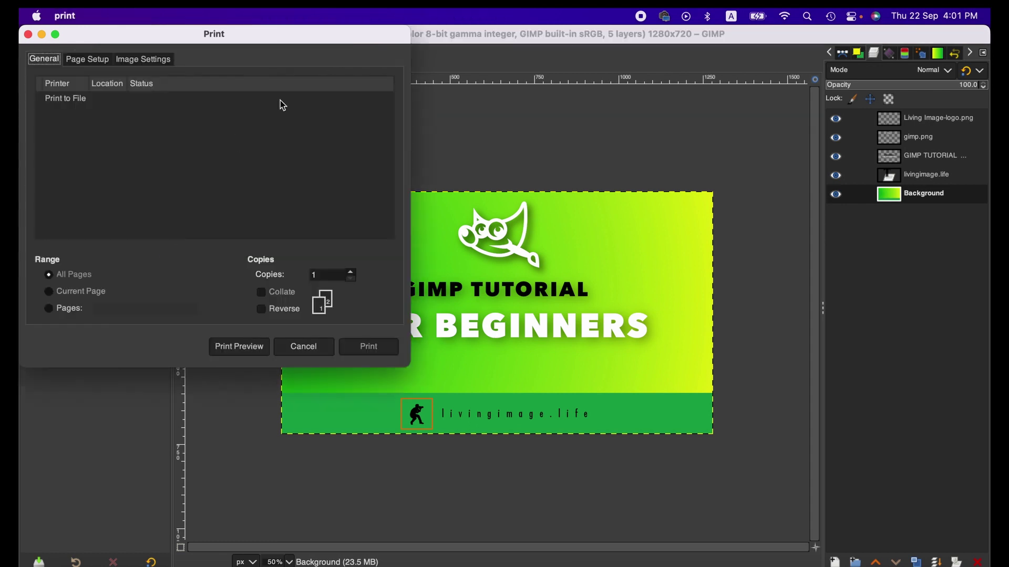
pyautogui.click(325, 350)
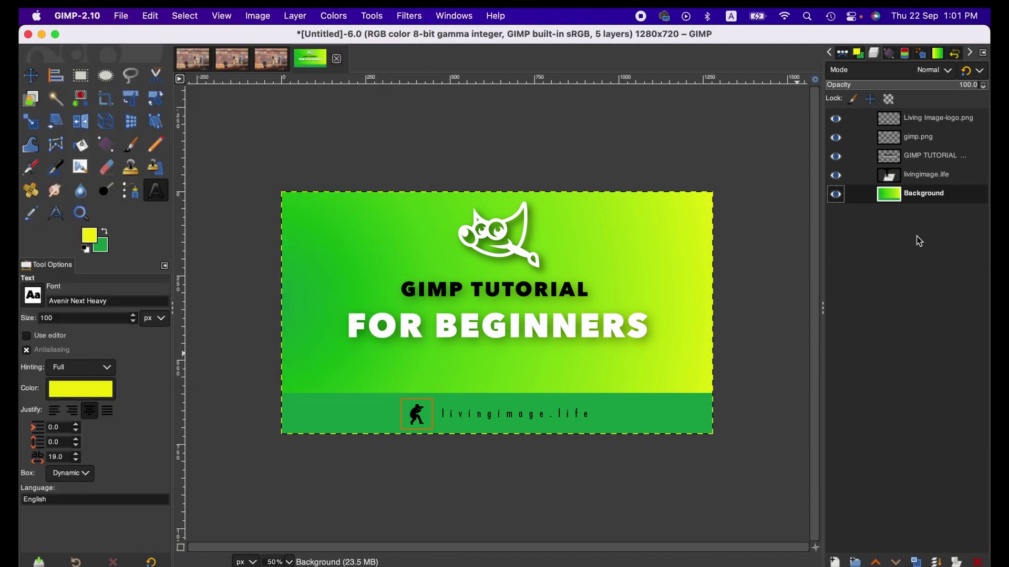